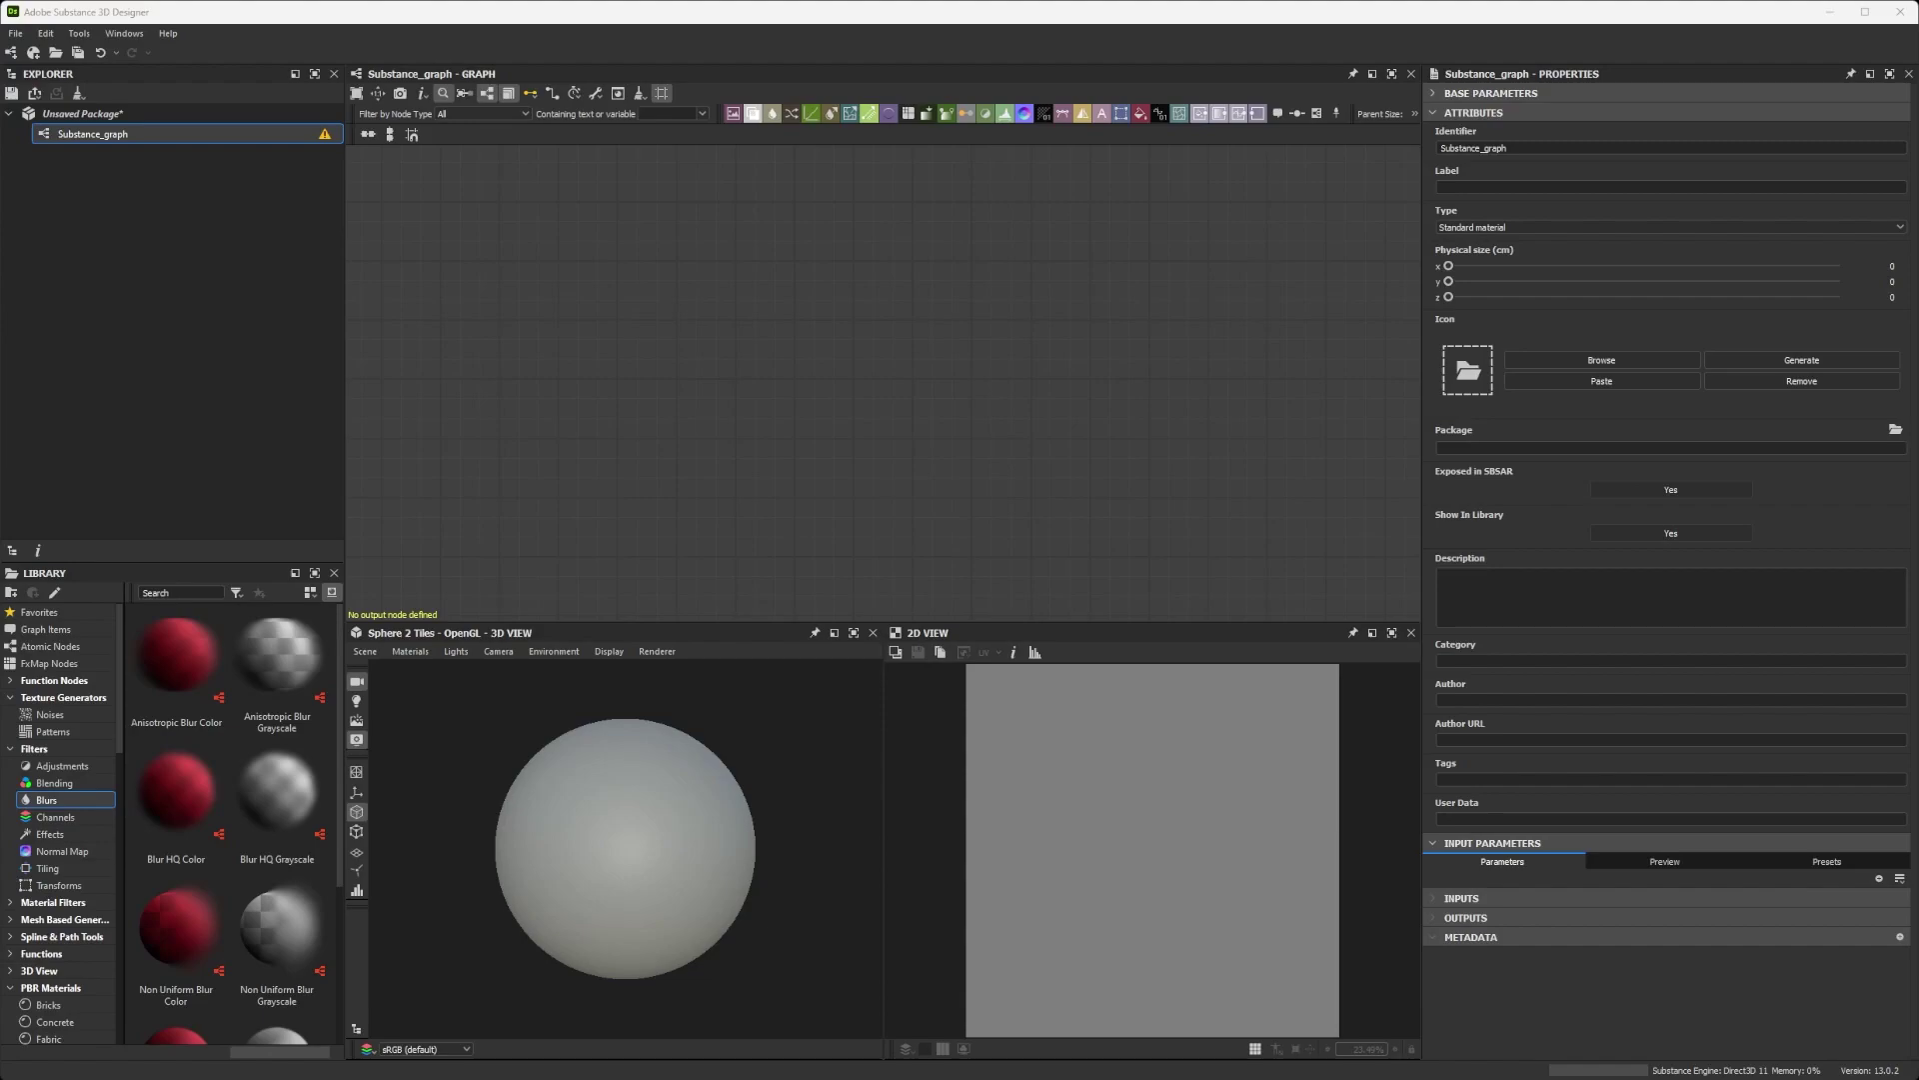
Load the Substance 3D Designer profile onto the Stream Deck XL, then close the Stream Deck window
{"action": "left_click_drag", "start_coordinate": [684, 362], "coordinate": [1016, 197]}
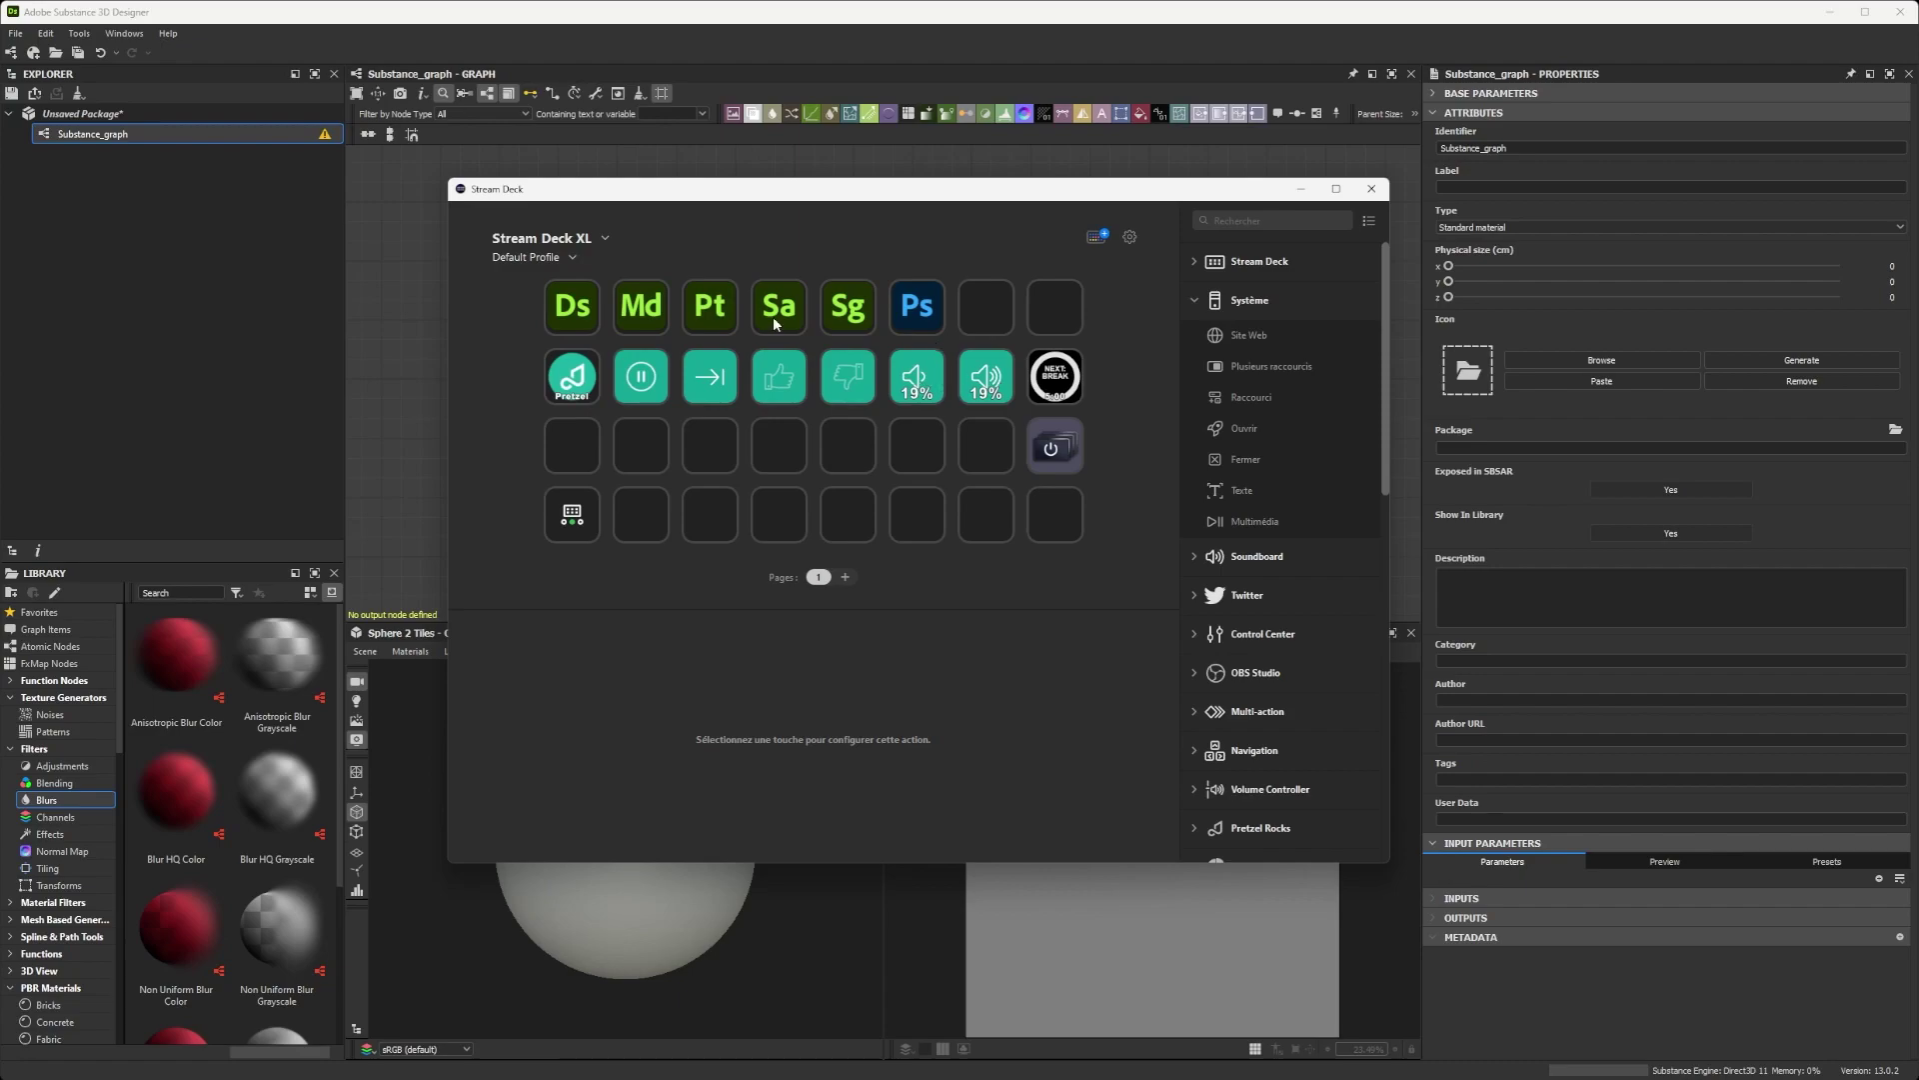
{"action": "left_click", "coordinate": [572, 258]}
{"action": "left_click", "coordinate": [540, 323]}
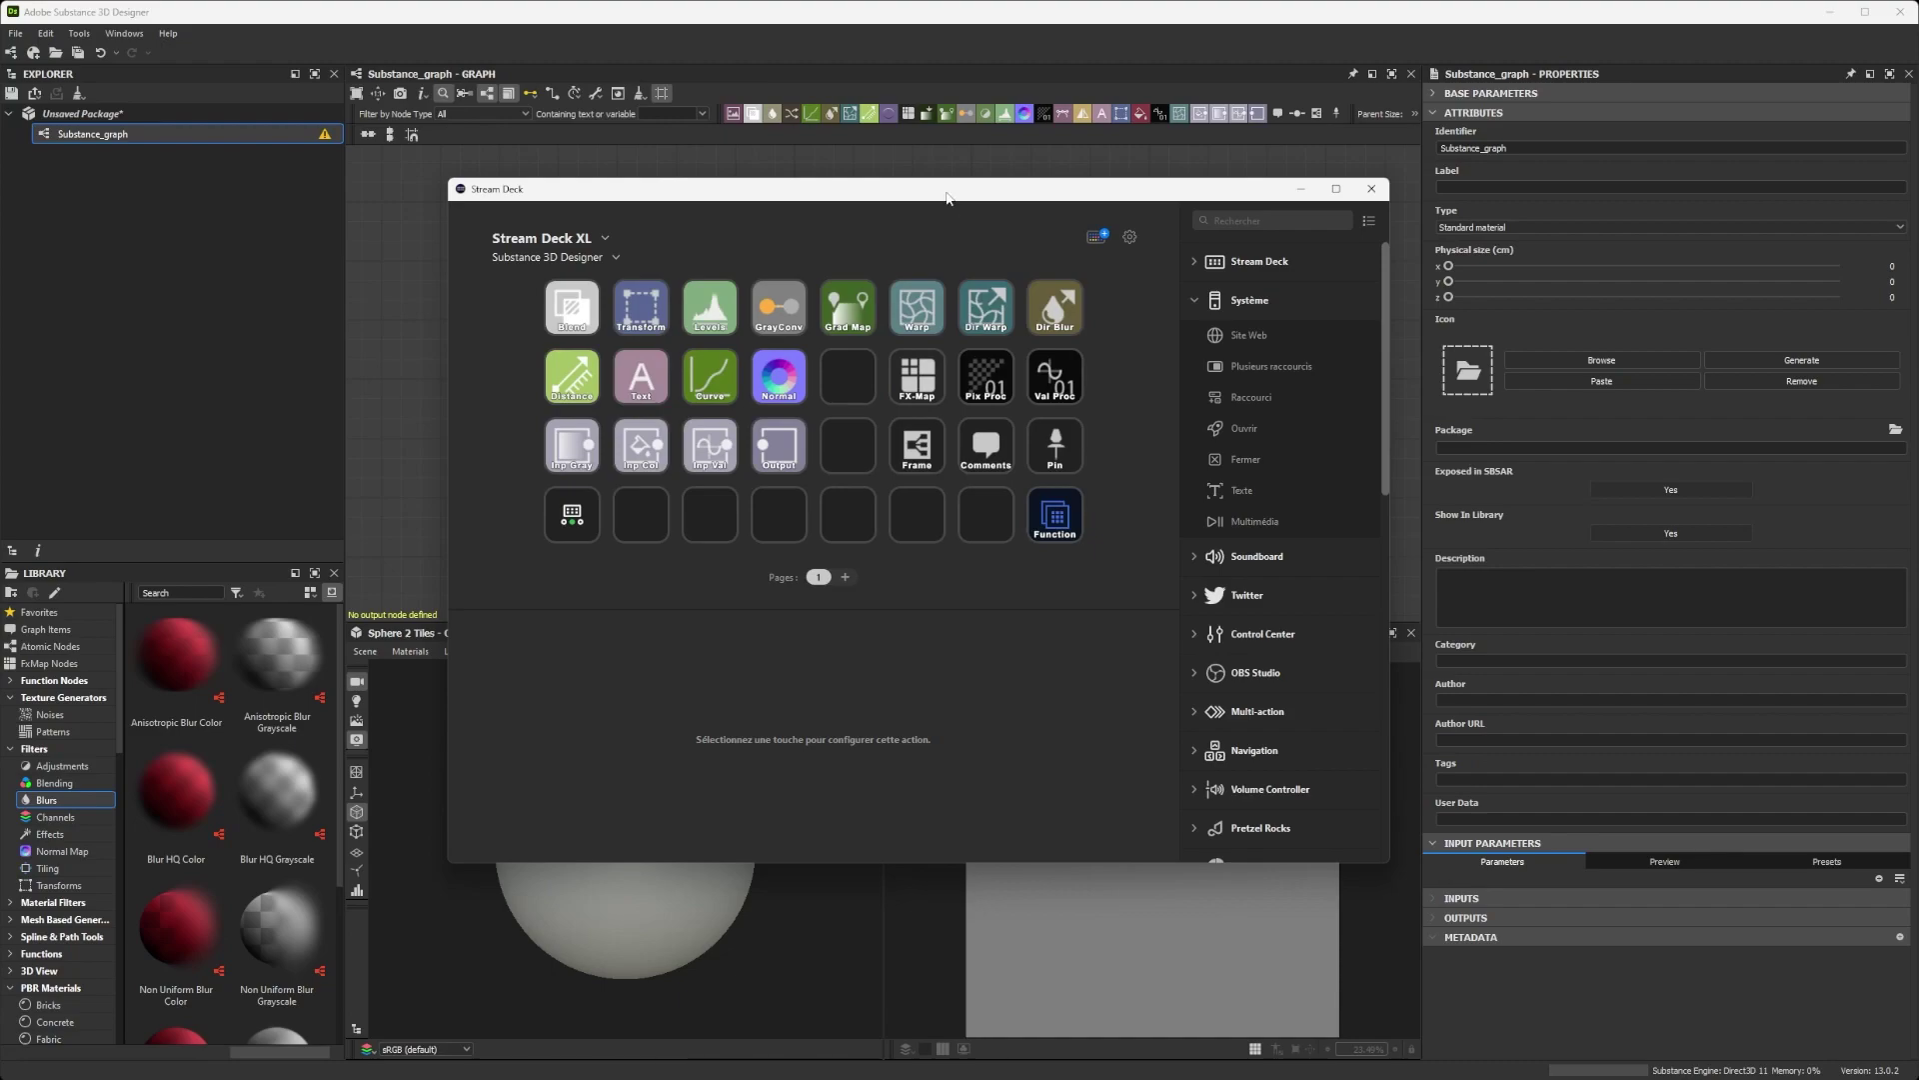
{"action": "left_click", "coordinate": [1371, 189]}
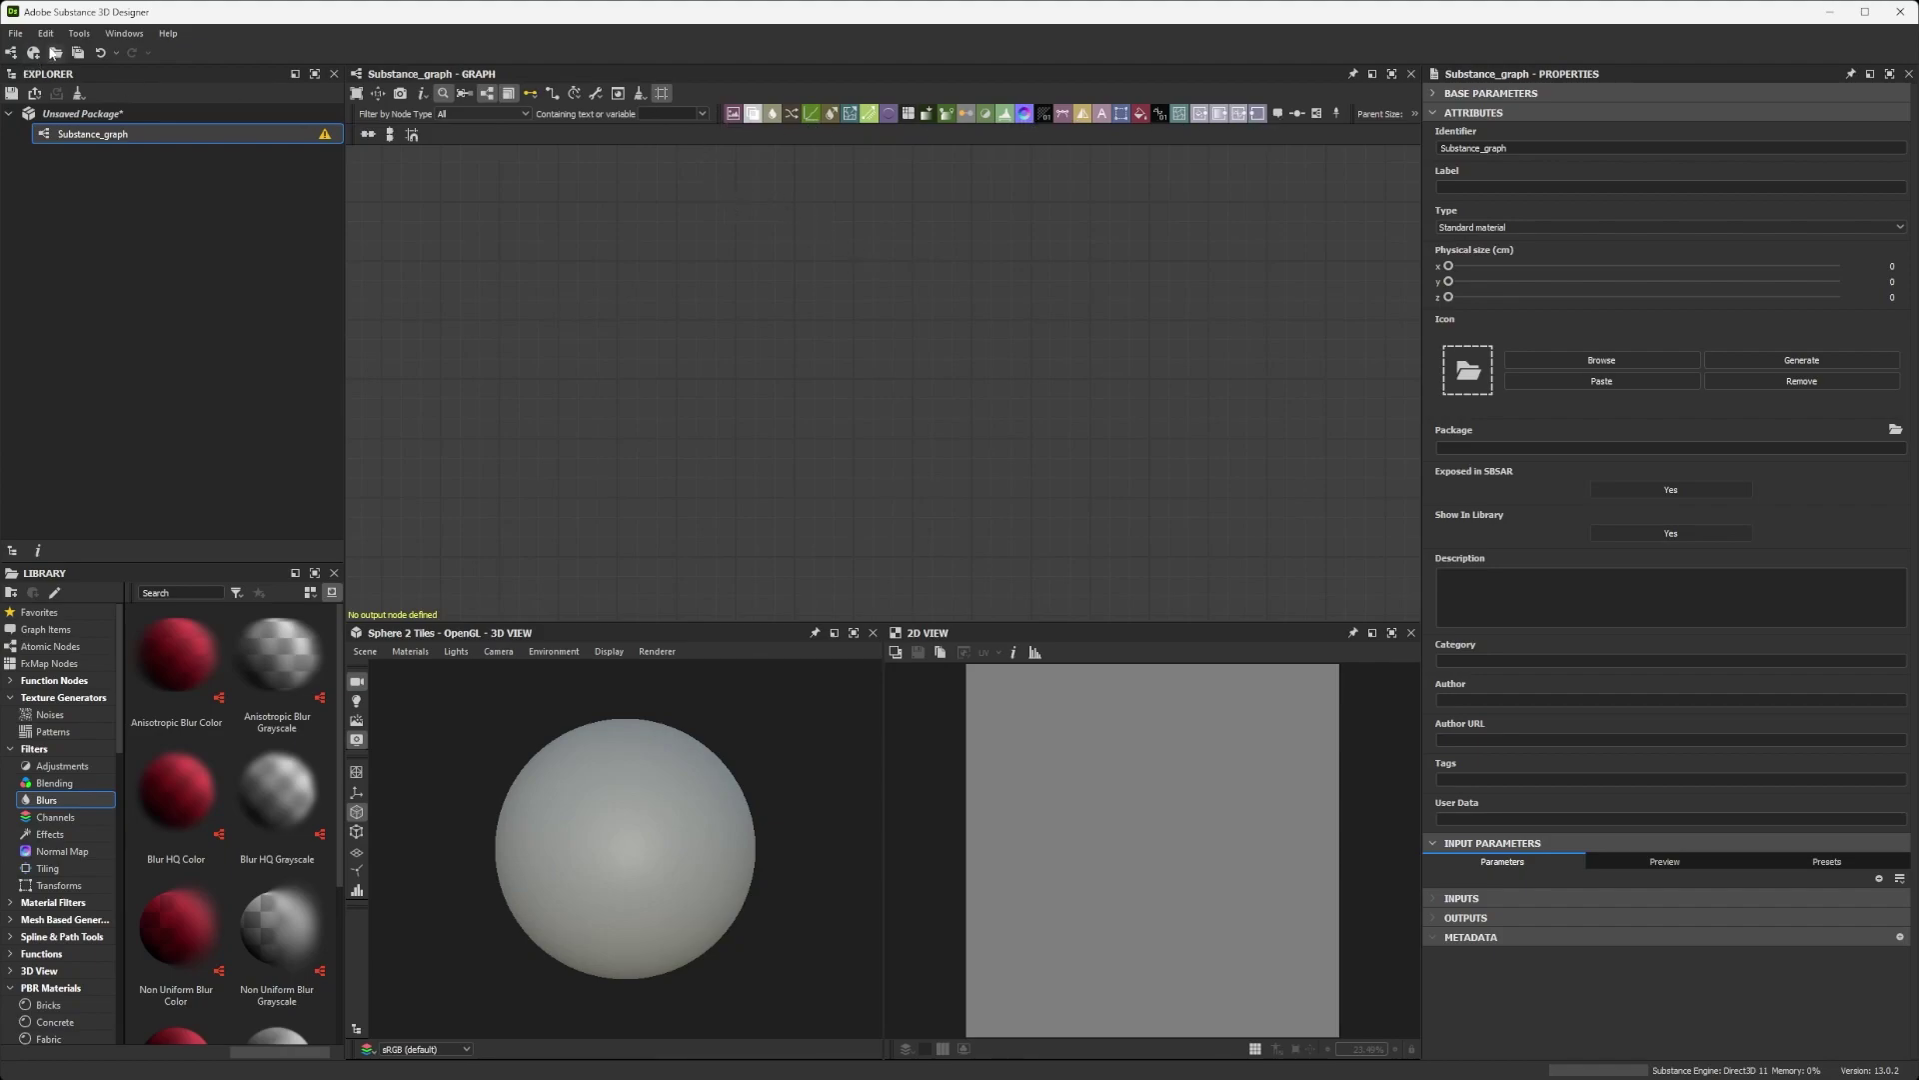
Open Edit > Preferences at the node creation Shortcuts page
{"action": "left_click", "coordinate": [45, 33]}
{"action": "left_click", "coordinate": [70, 90]}
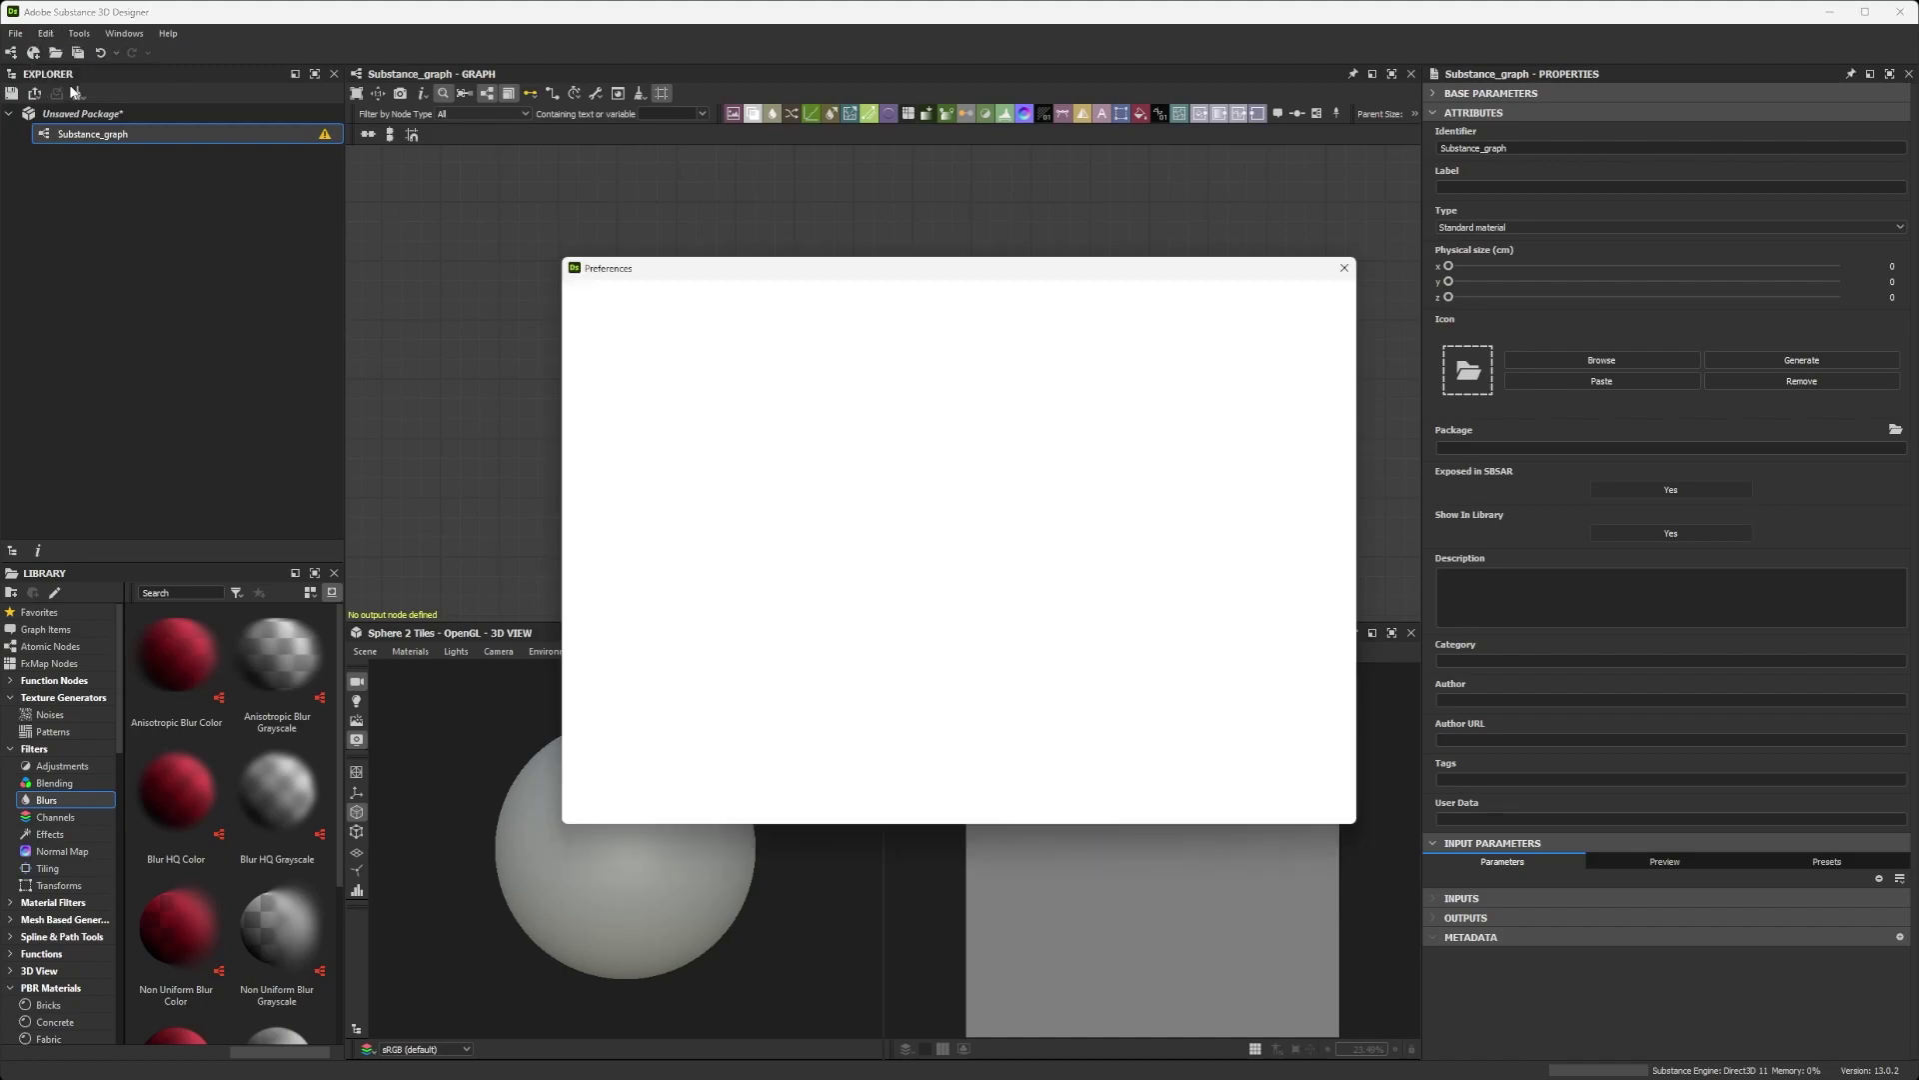
{"action": "left_click", "coordinate": [592, 568]}
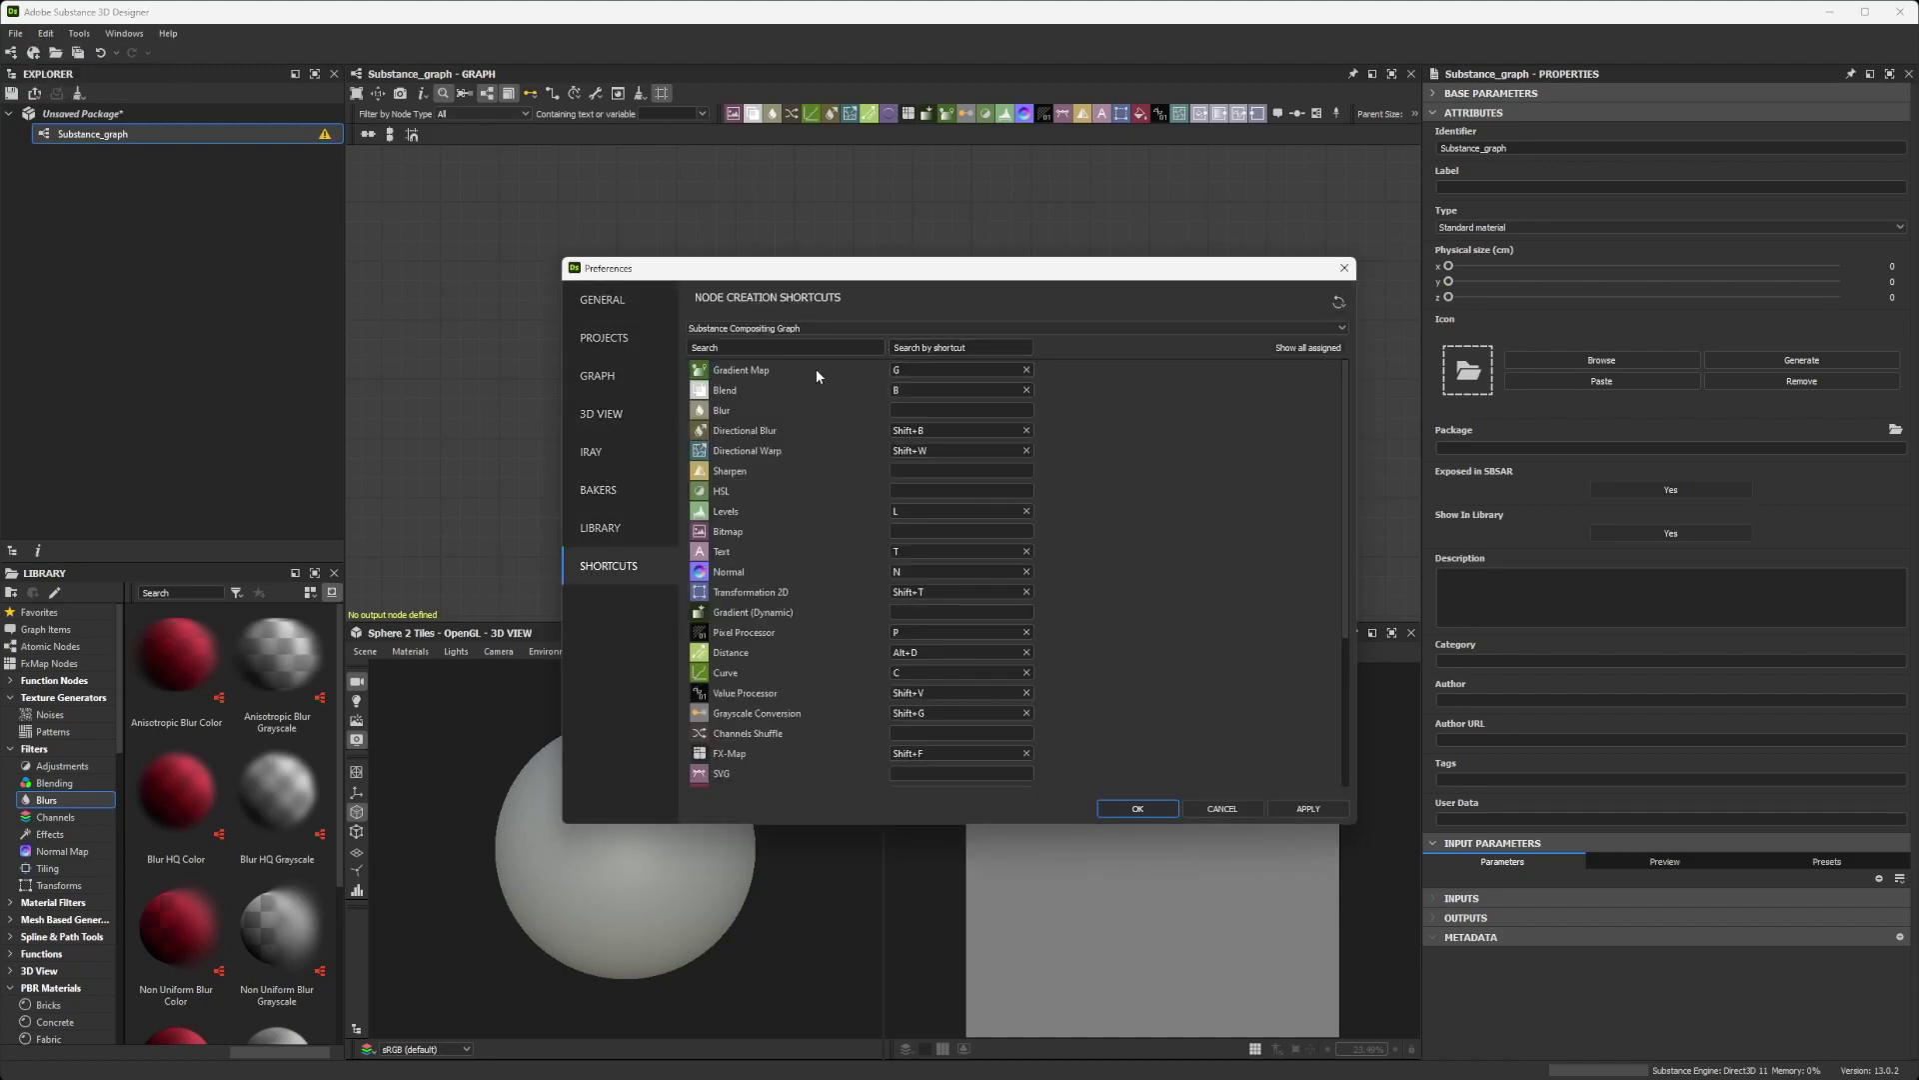
{"action": "scroll", "coordinate": [739, 420], "scroll_direction": "down", "scroll_amount": 4}
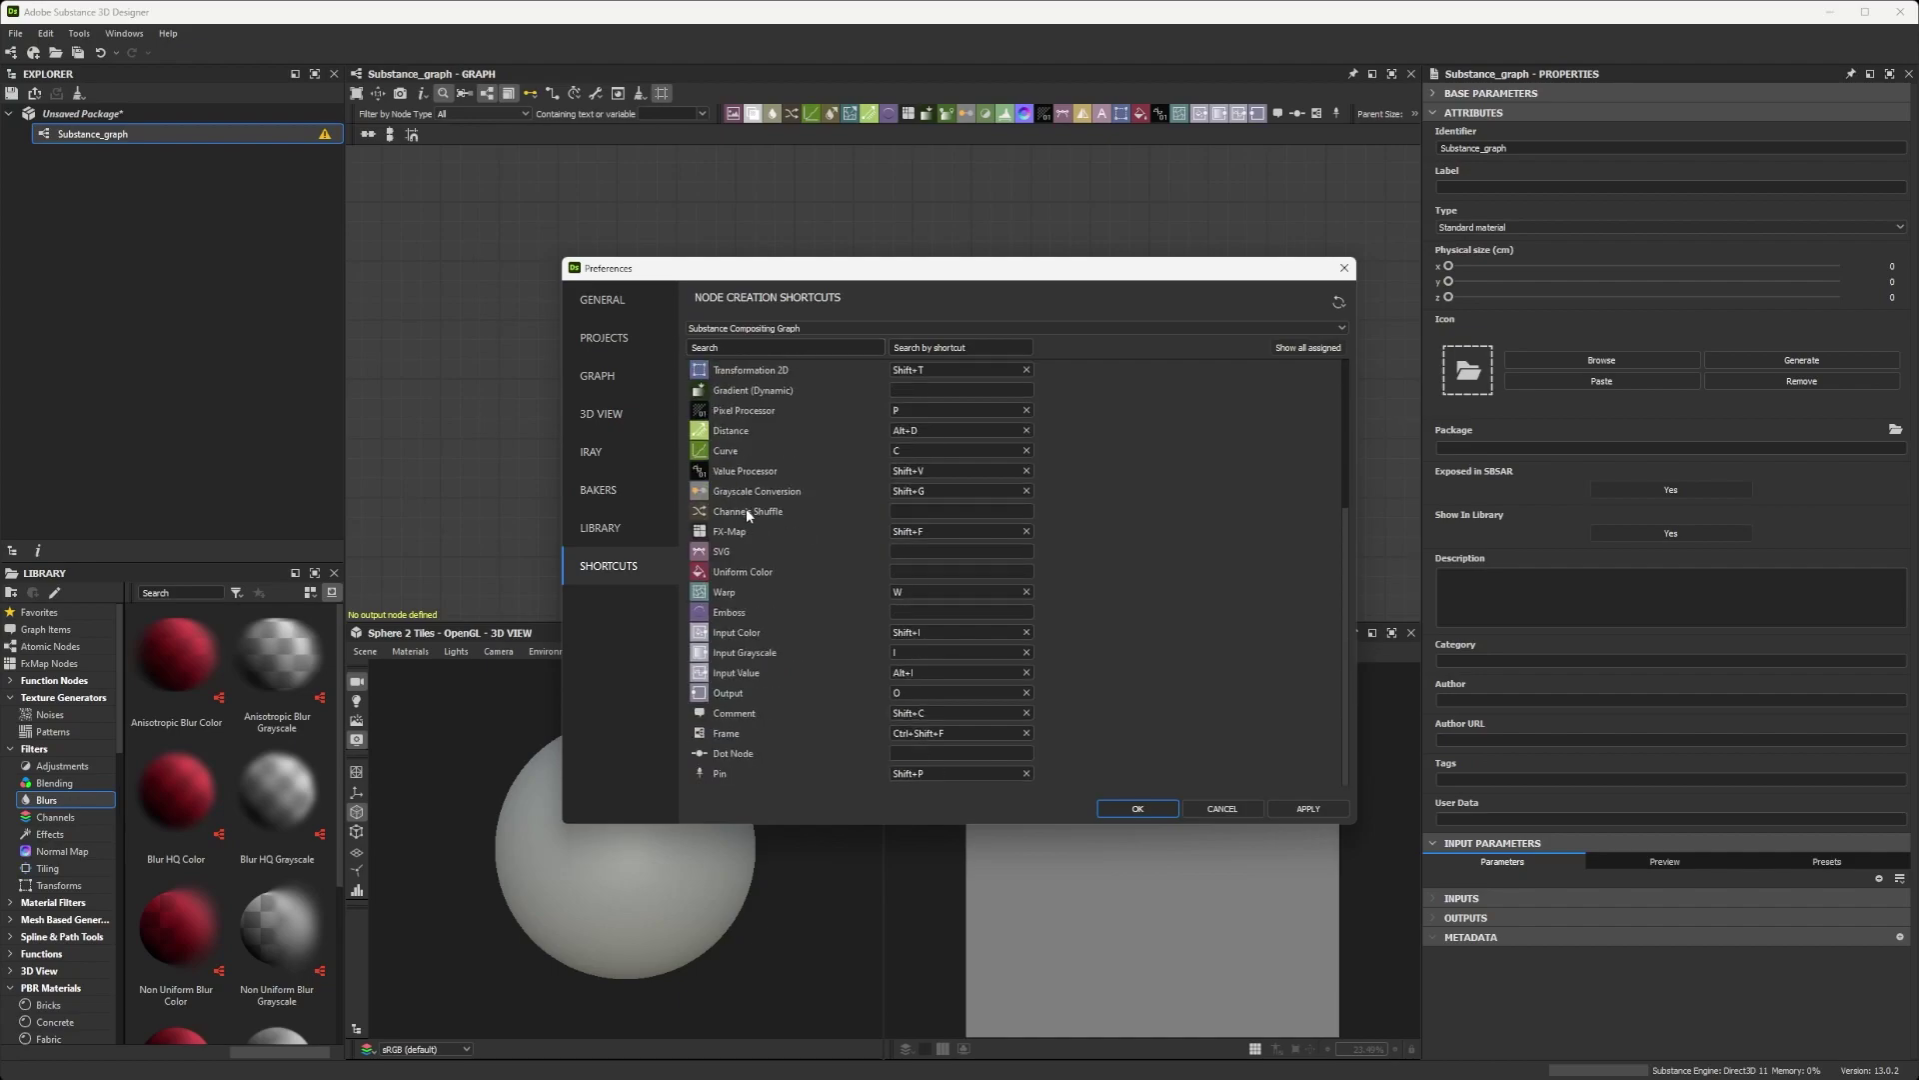
{"action": "scroll", "coordinate": [781, 755], "scroll_direction": "up", "scroll_amount": 4}
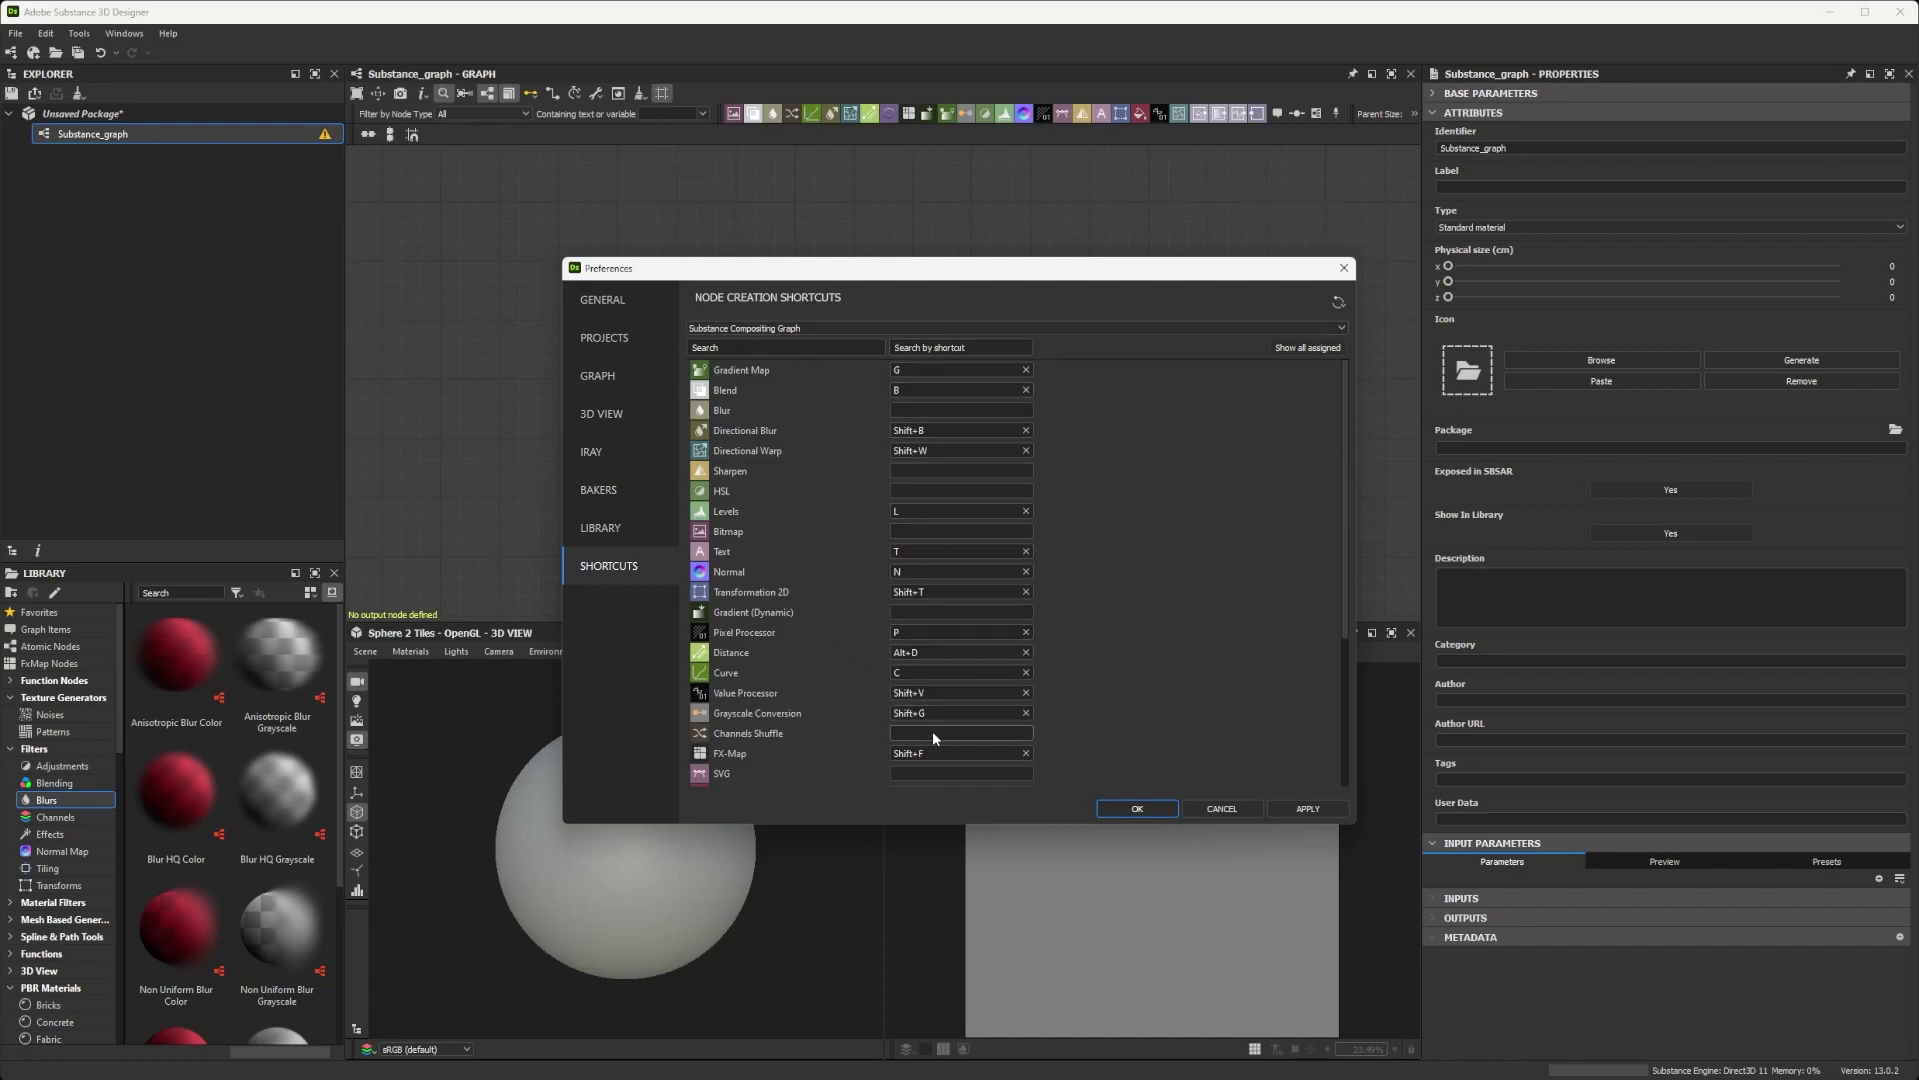
Switch the shortcut graph type to Substance Function Graph, then back to Substance Compositing Graph
{"action": "left_click", "coordinate": [1280, 326]}
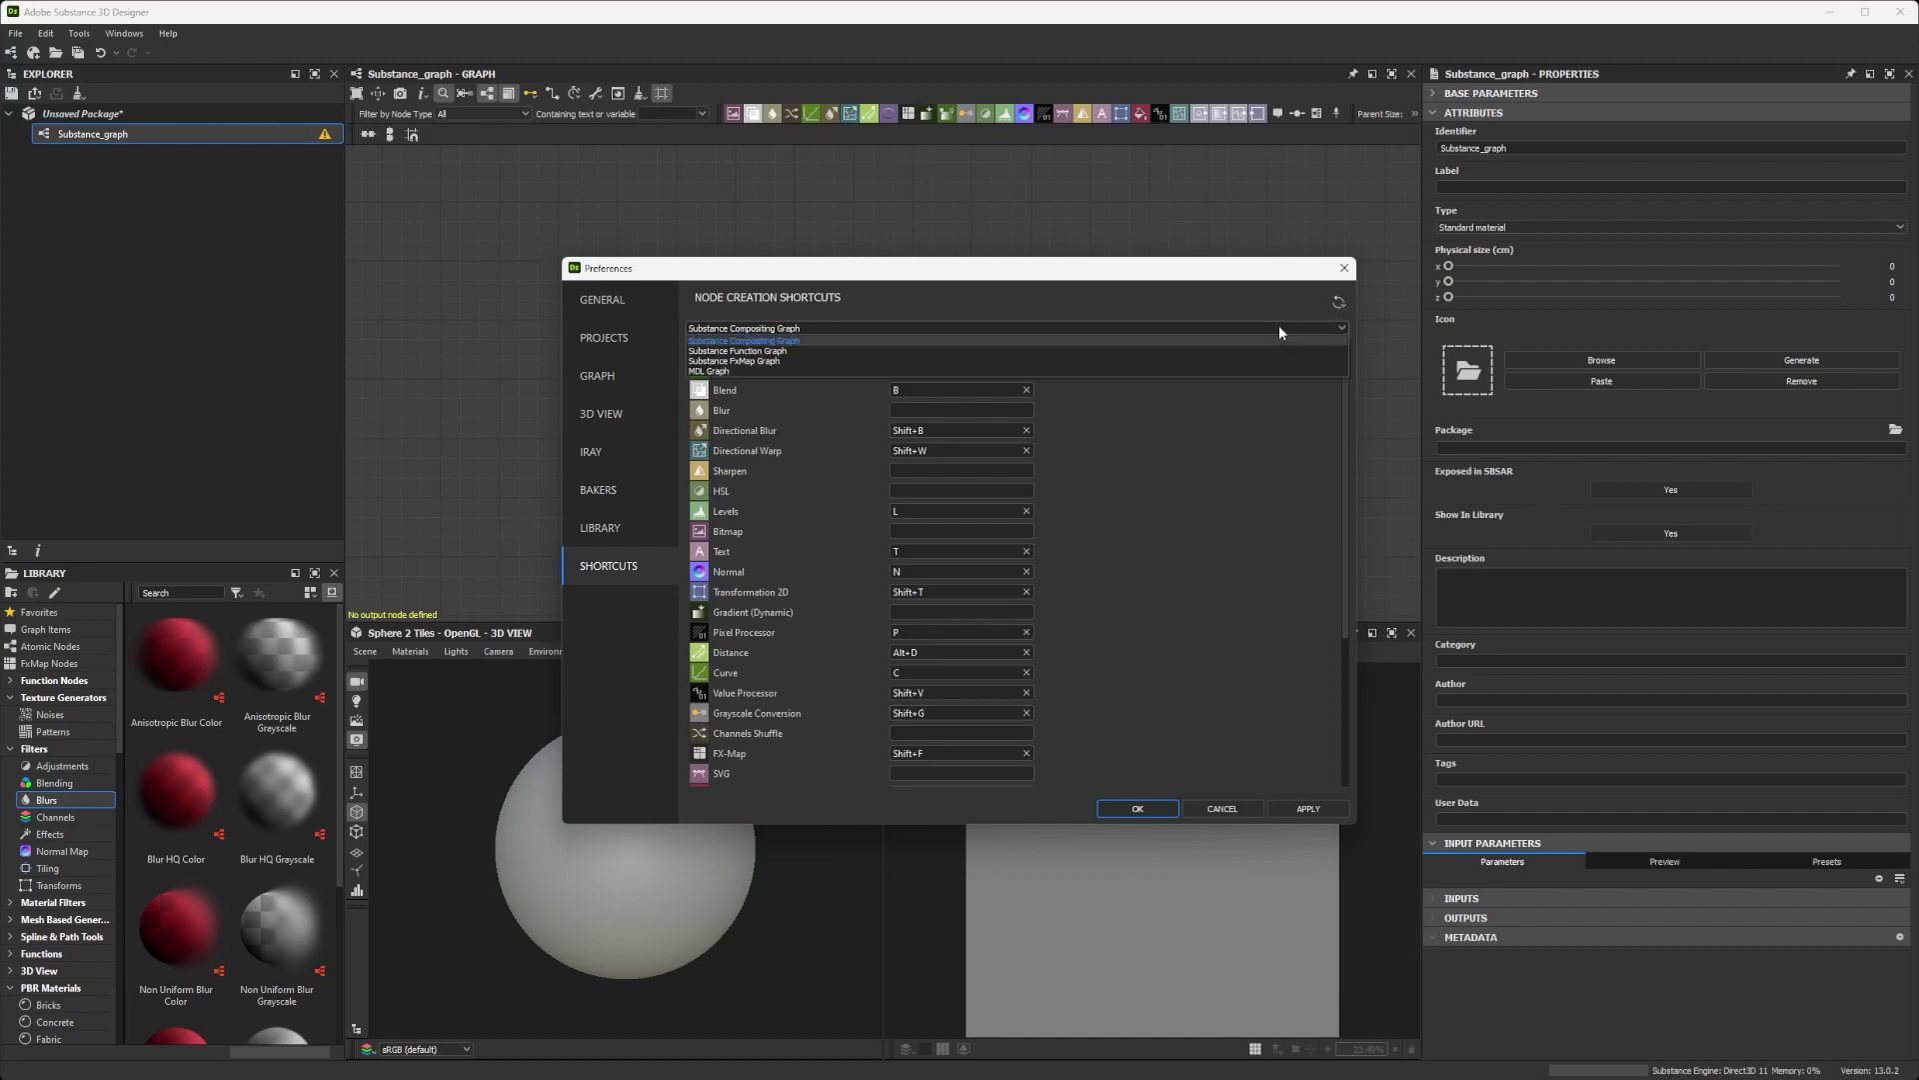
{"action": "left_click", "coordinate": [785, 353]}
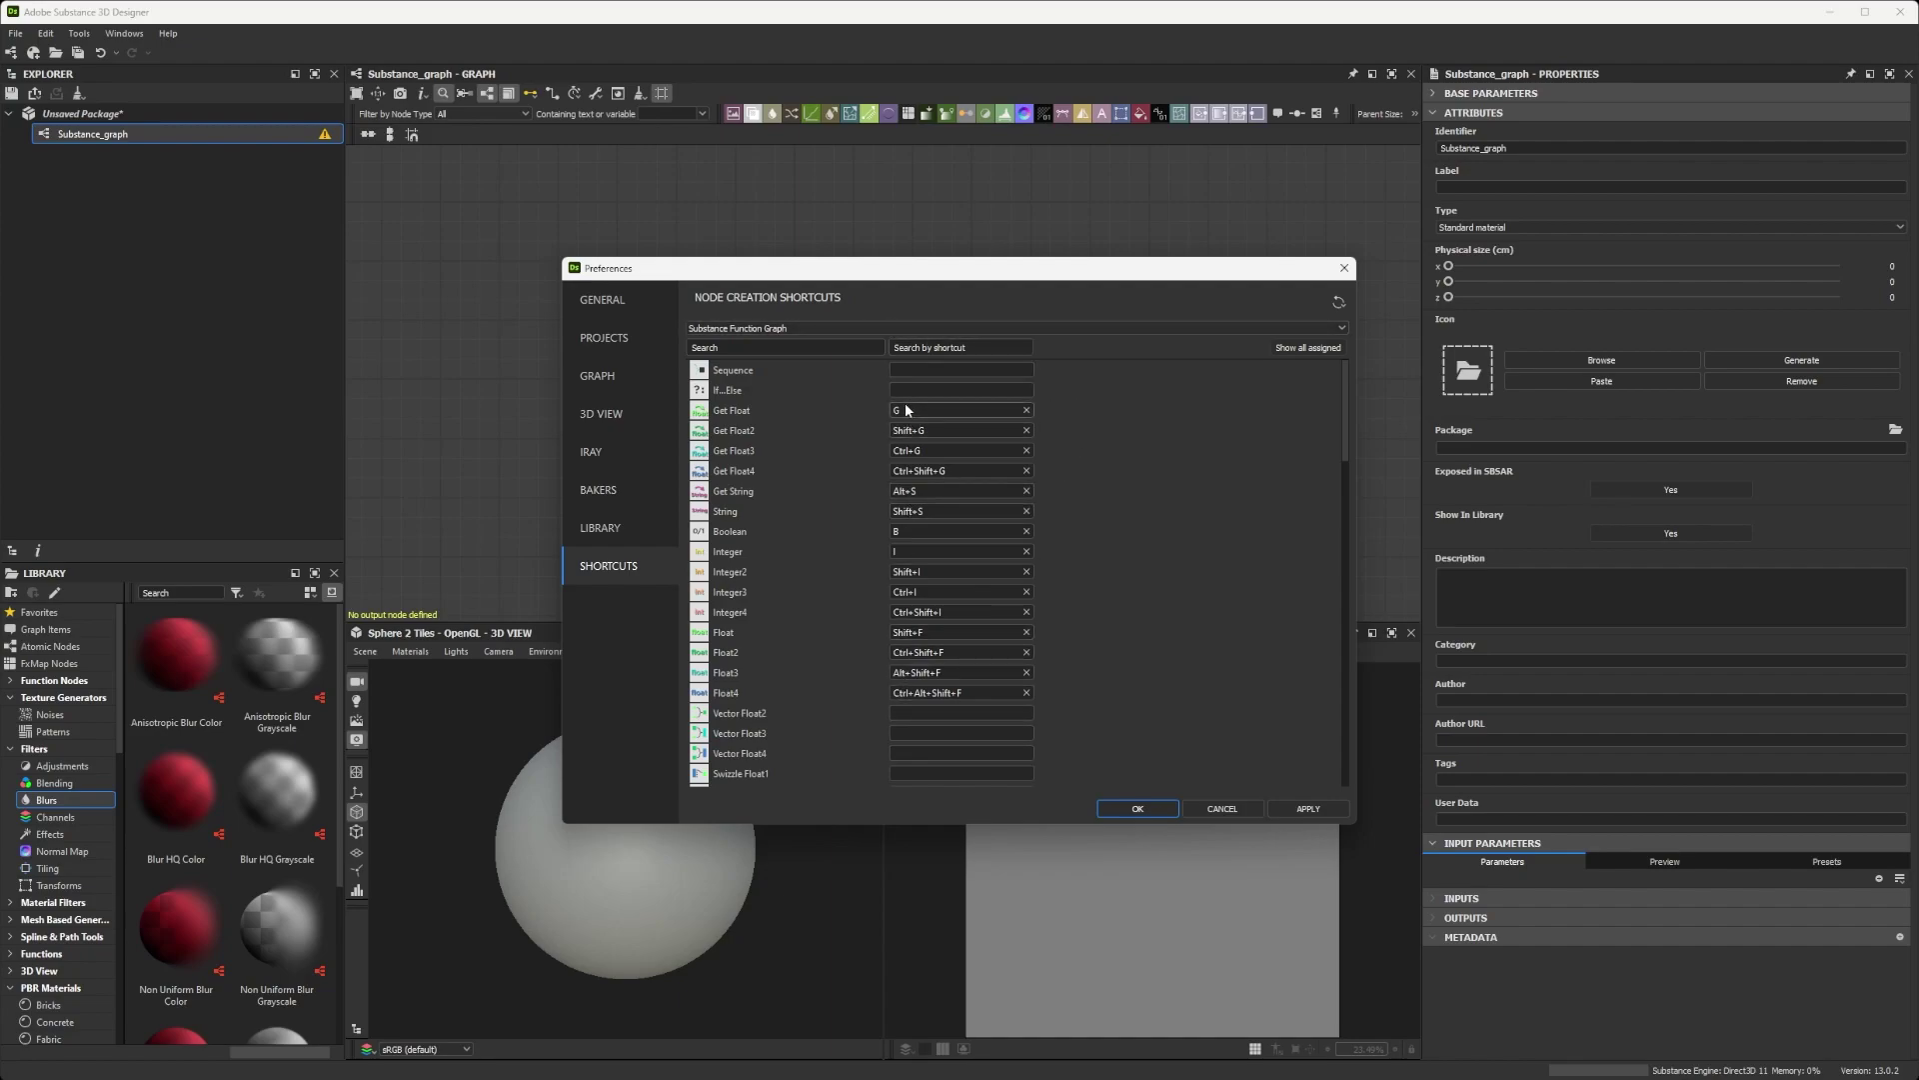
{"action": "left_click", "coordinate": [770, 328]}
{"action": "left_click", "coordinate": [821, 340]}
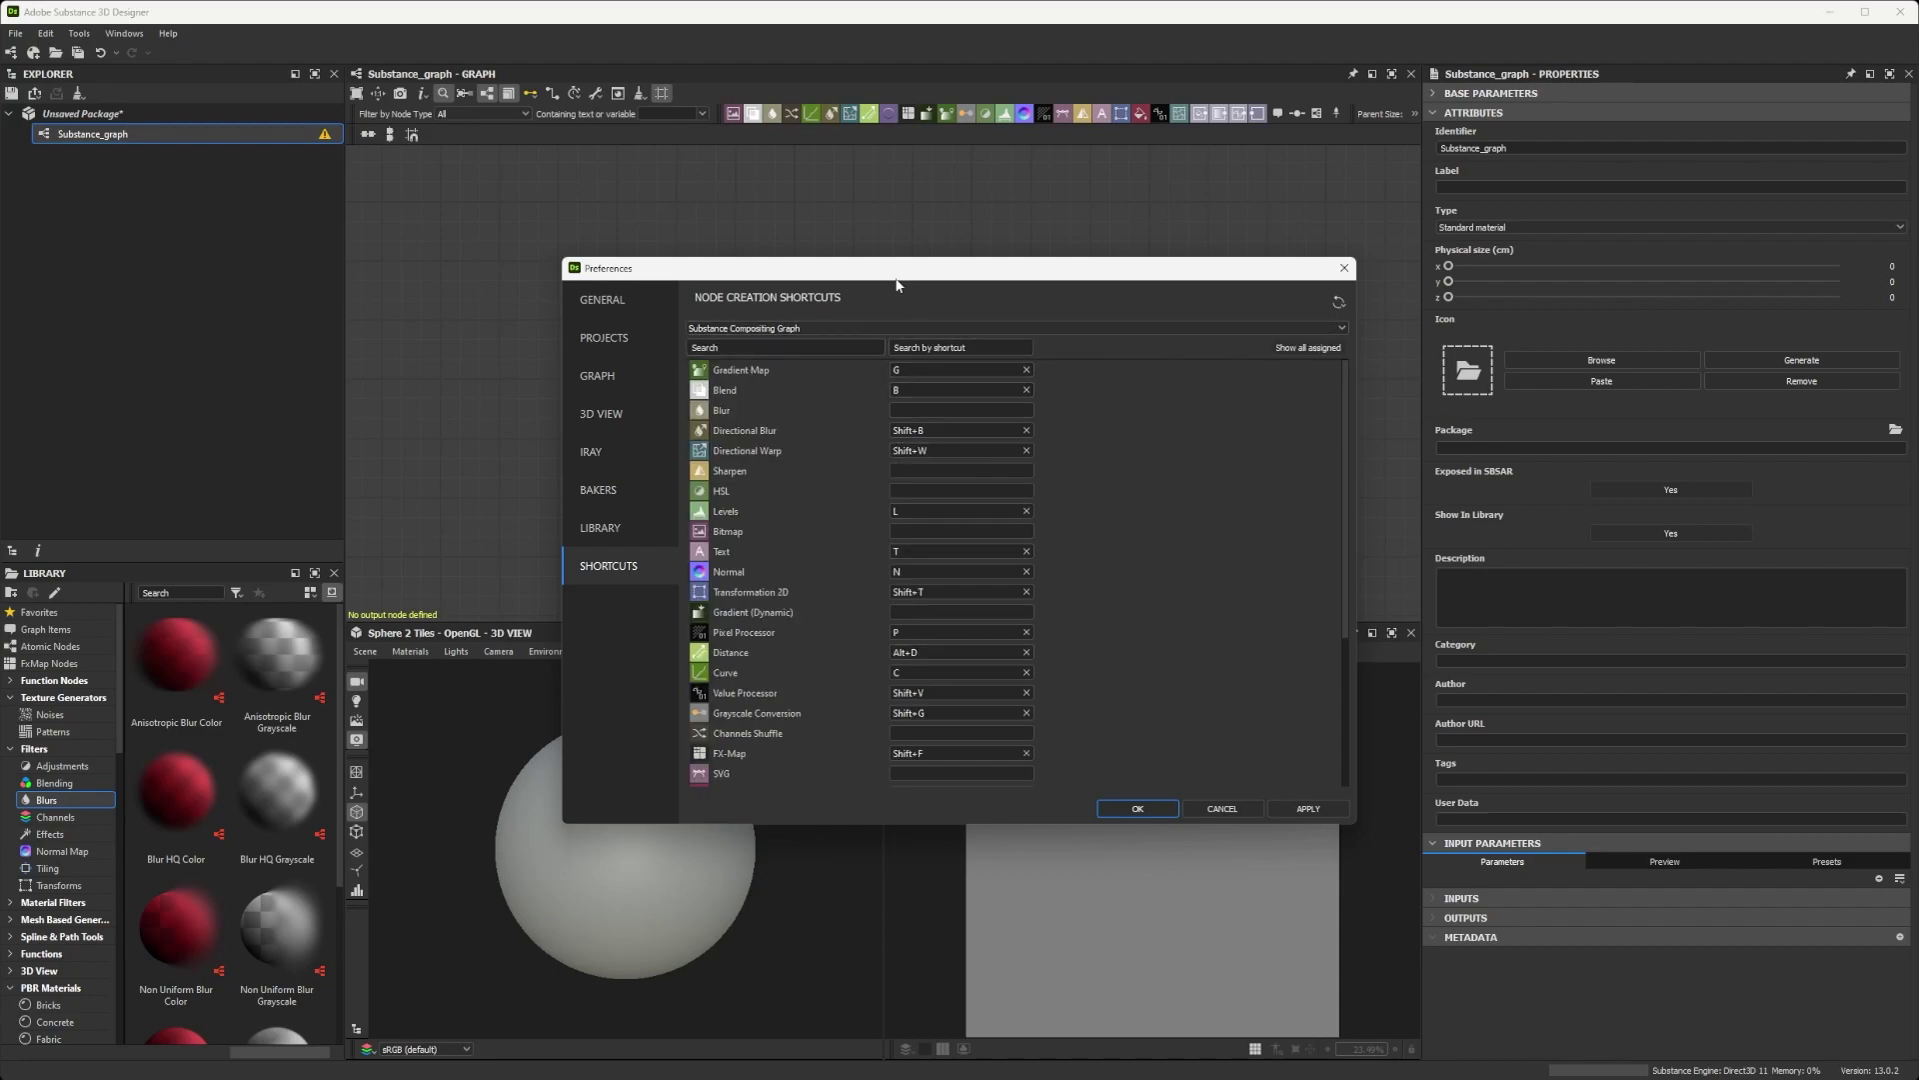
Arrange the Preferences and Stream Deck windows side by side, then move Stream Deck out of the way
{"action": "left_click_drag", "start_coordinate": [822, 269], "coordinate": [779, 219]}
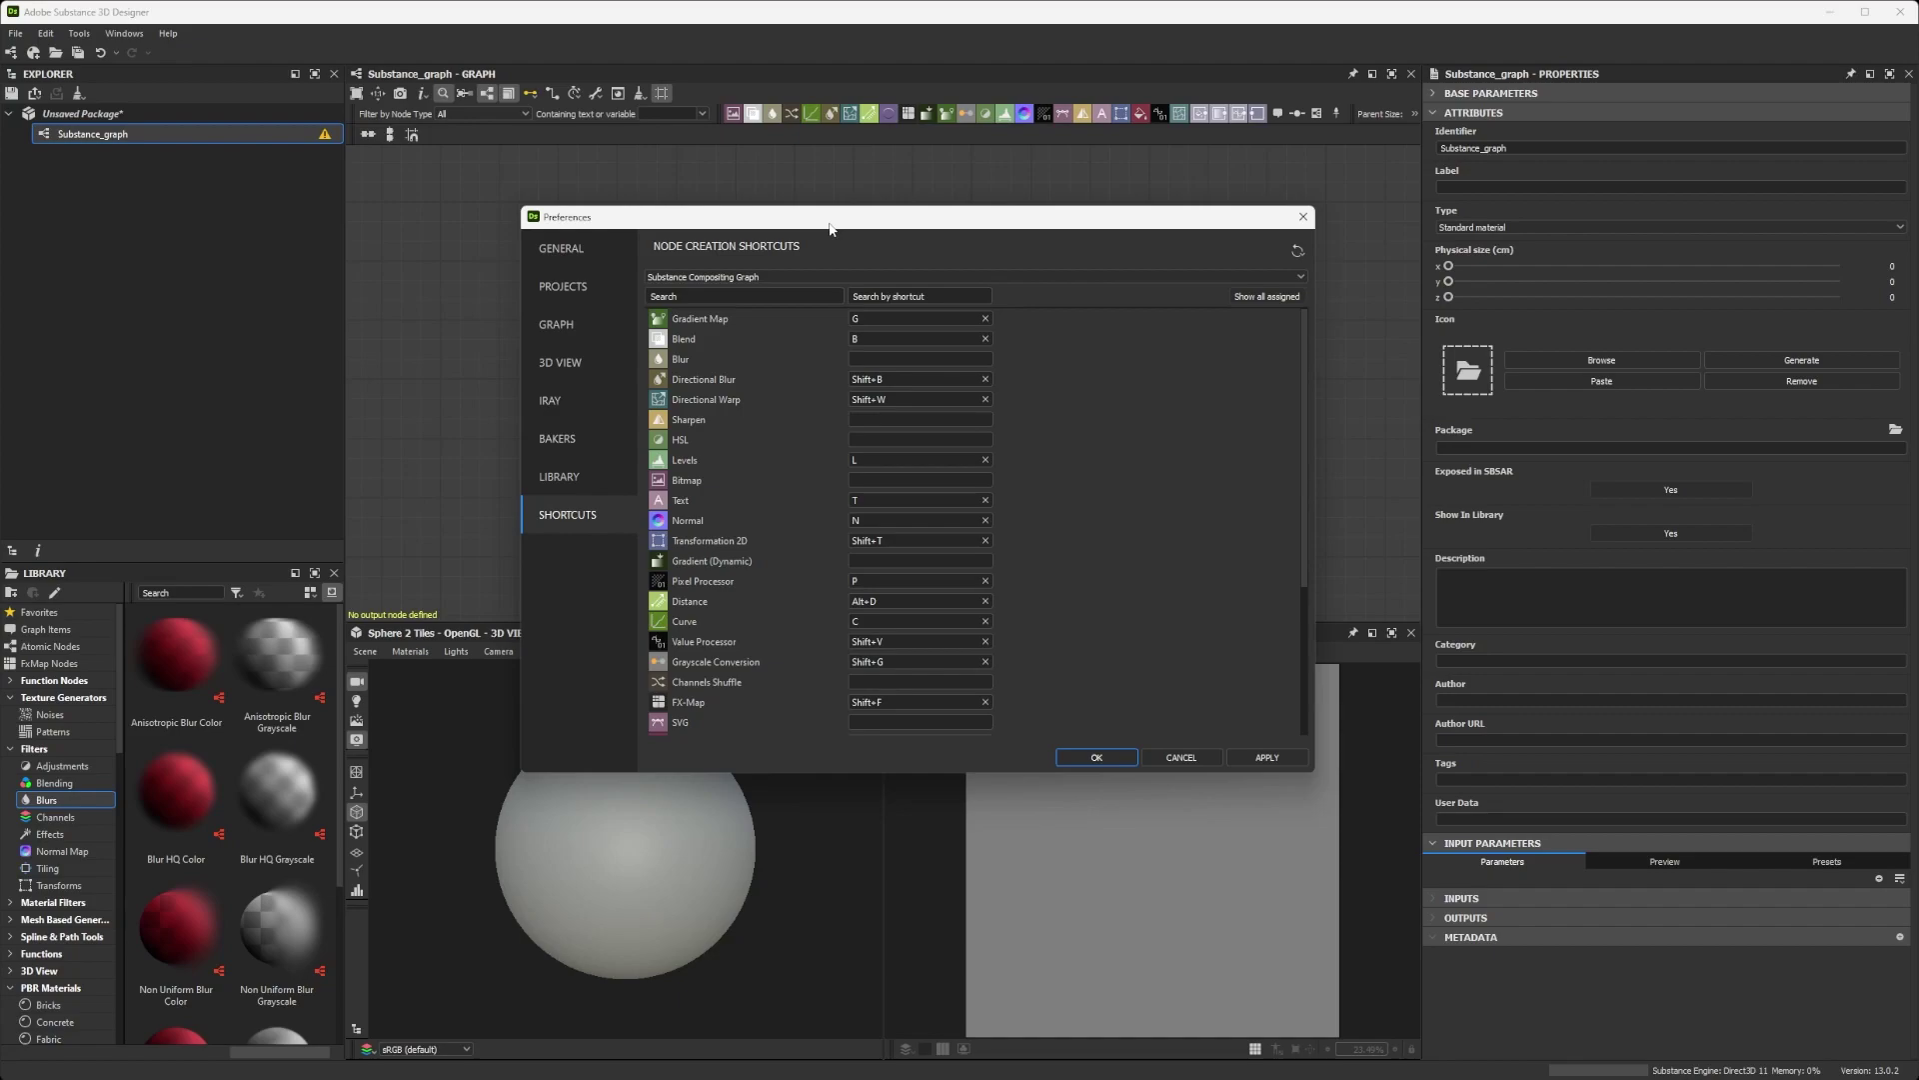
{"action": "left_click_drag", "start_coordinate": [813, 224], "coordinate": [1102, 243]}
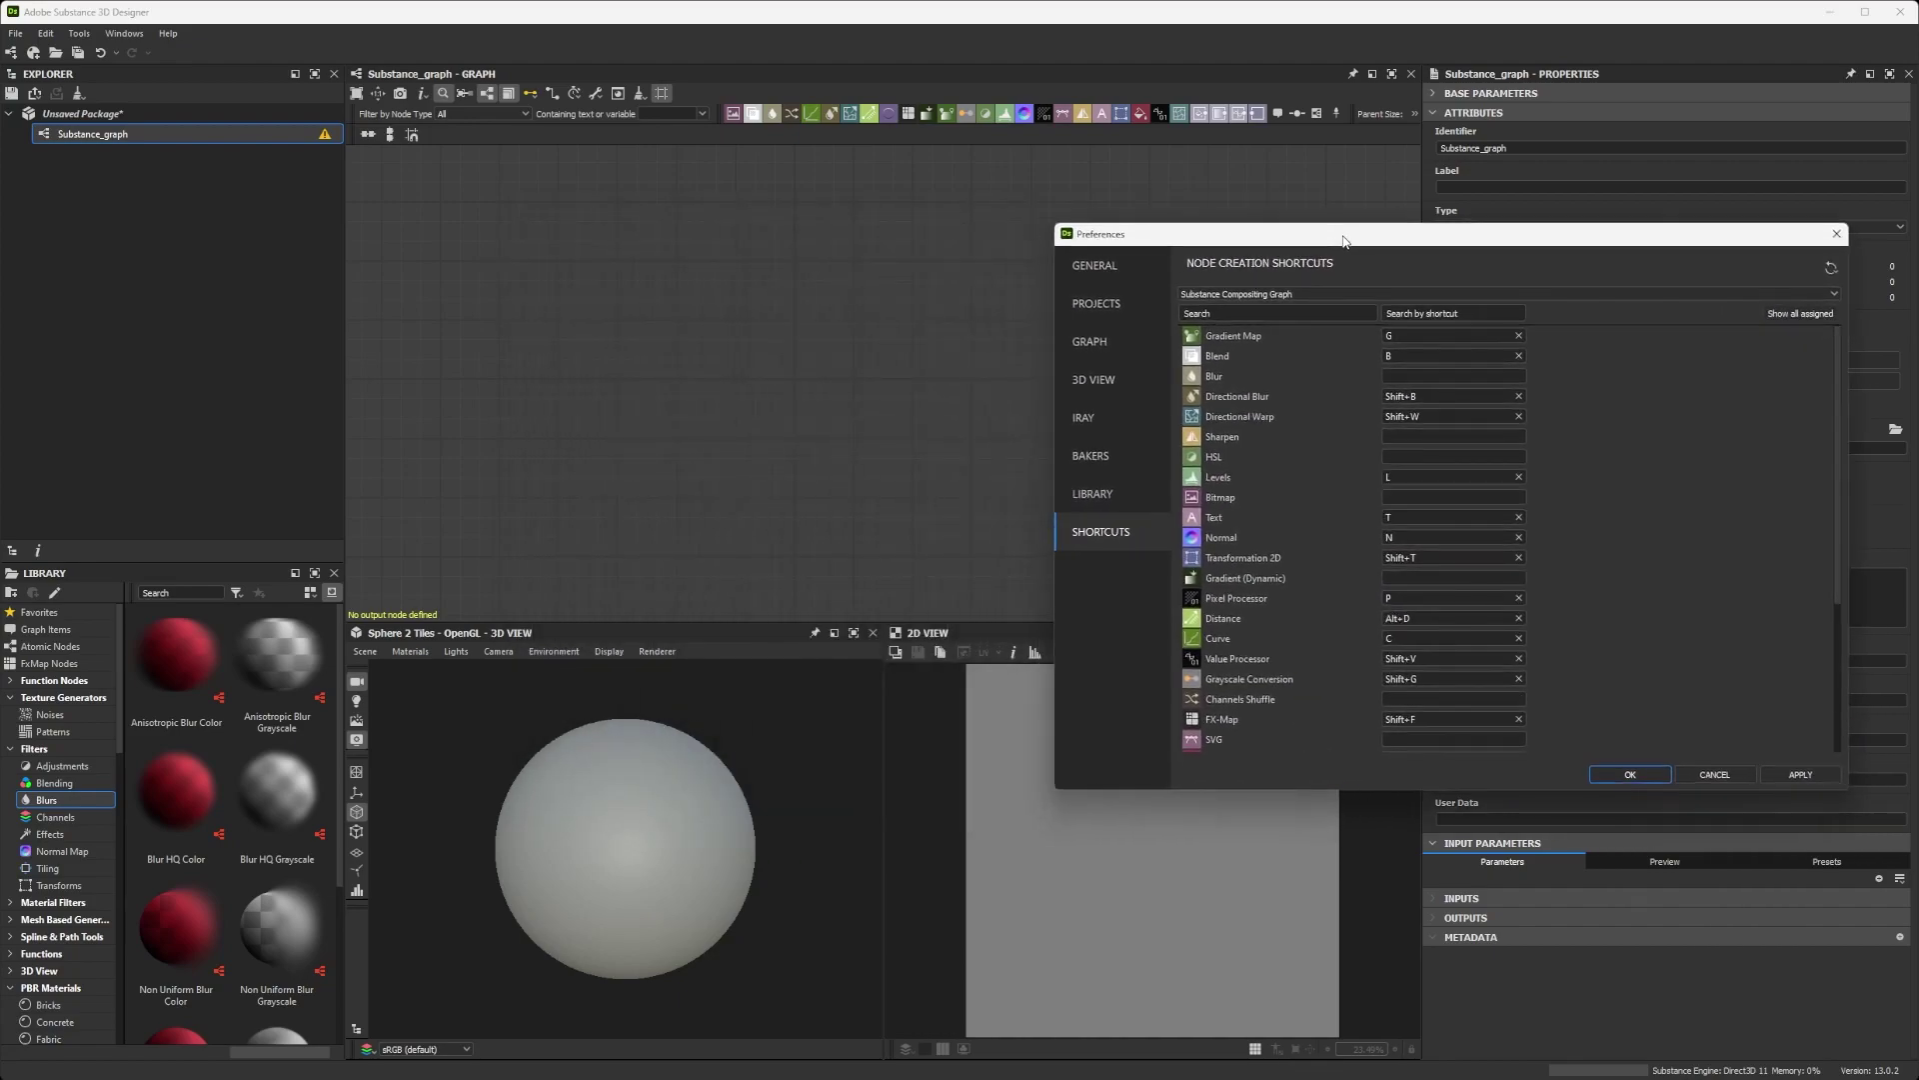
{"action": "left_click_drag", "start_coordinate": [1345, 241], "coordinate": [1313, 226]}
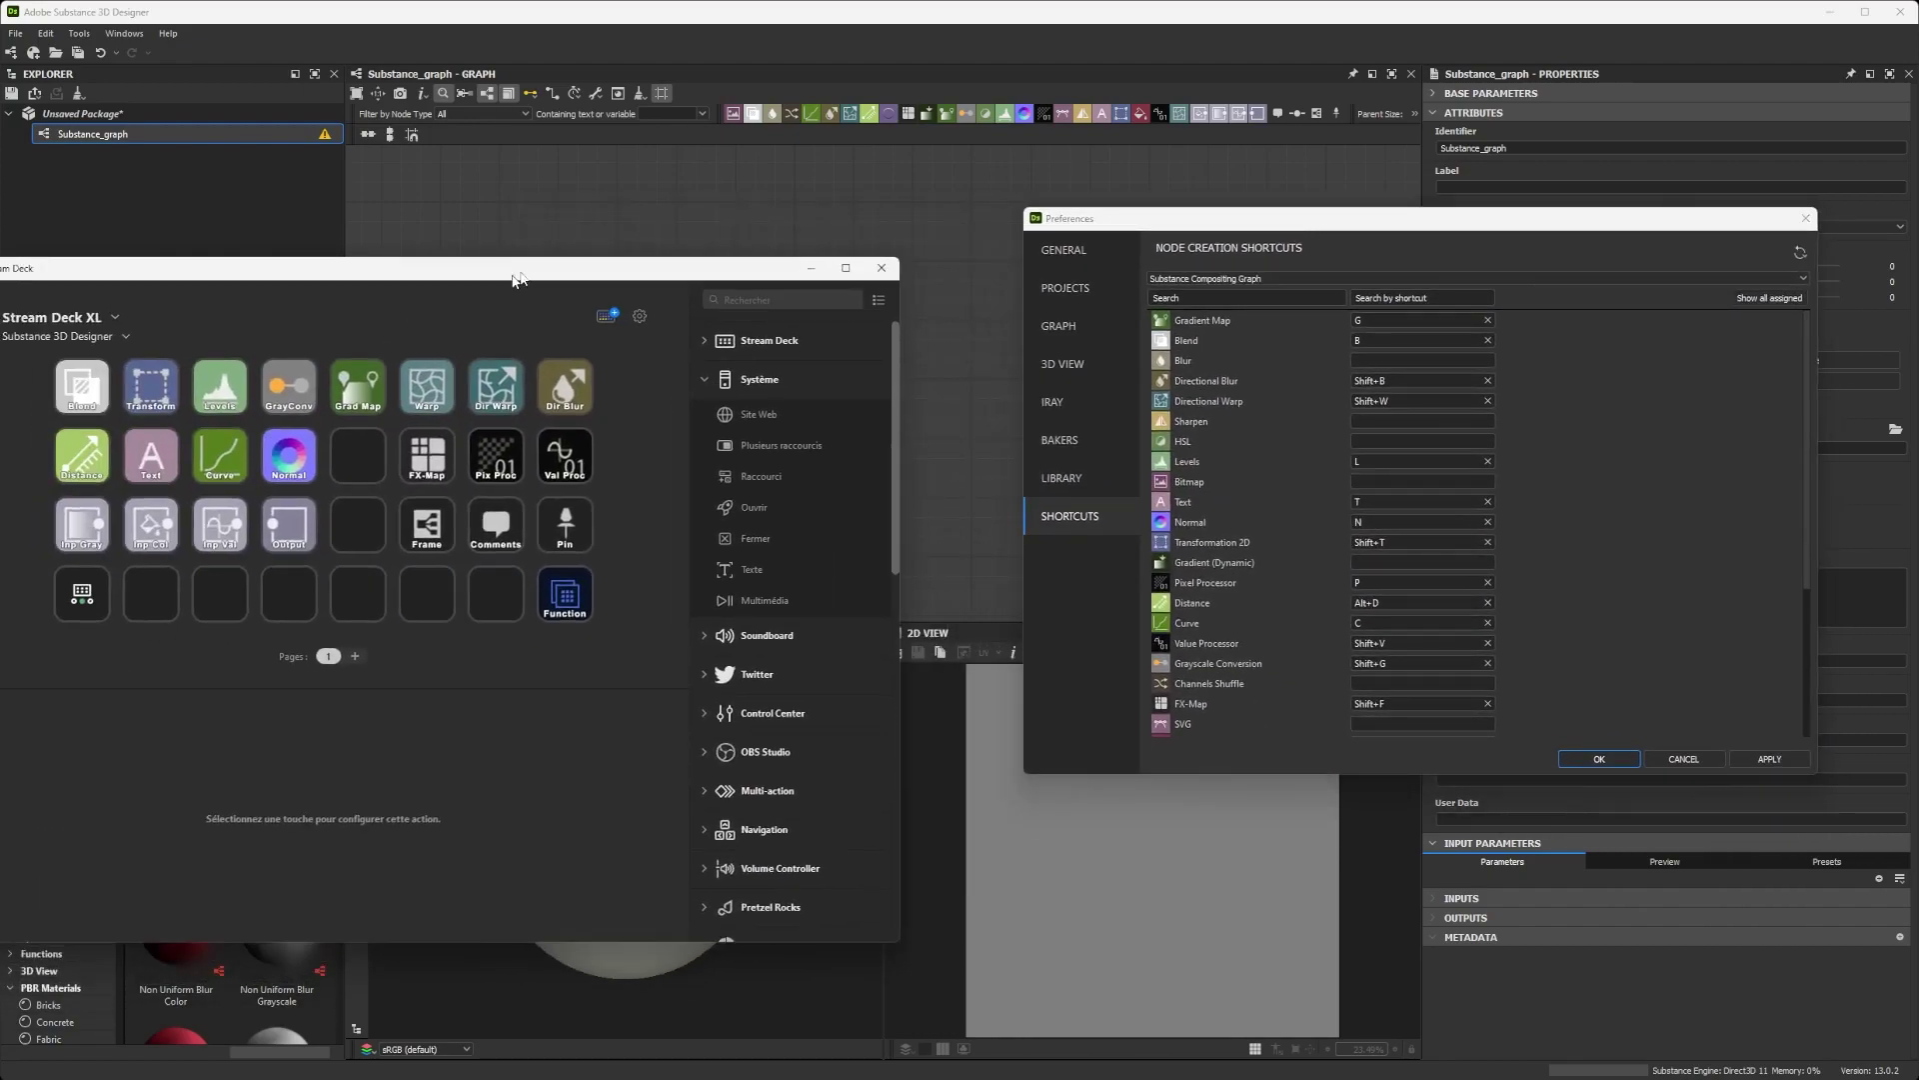
{"action": "left_click_drag", "start_coordinate": [563, 283], "coordinate": [853, 225]}
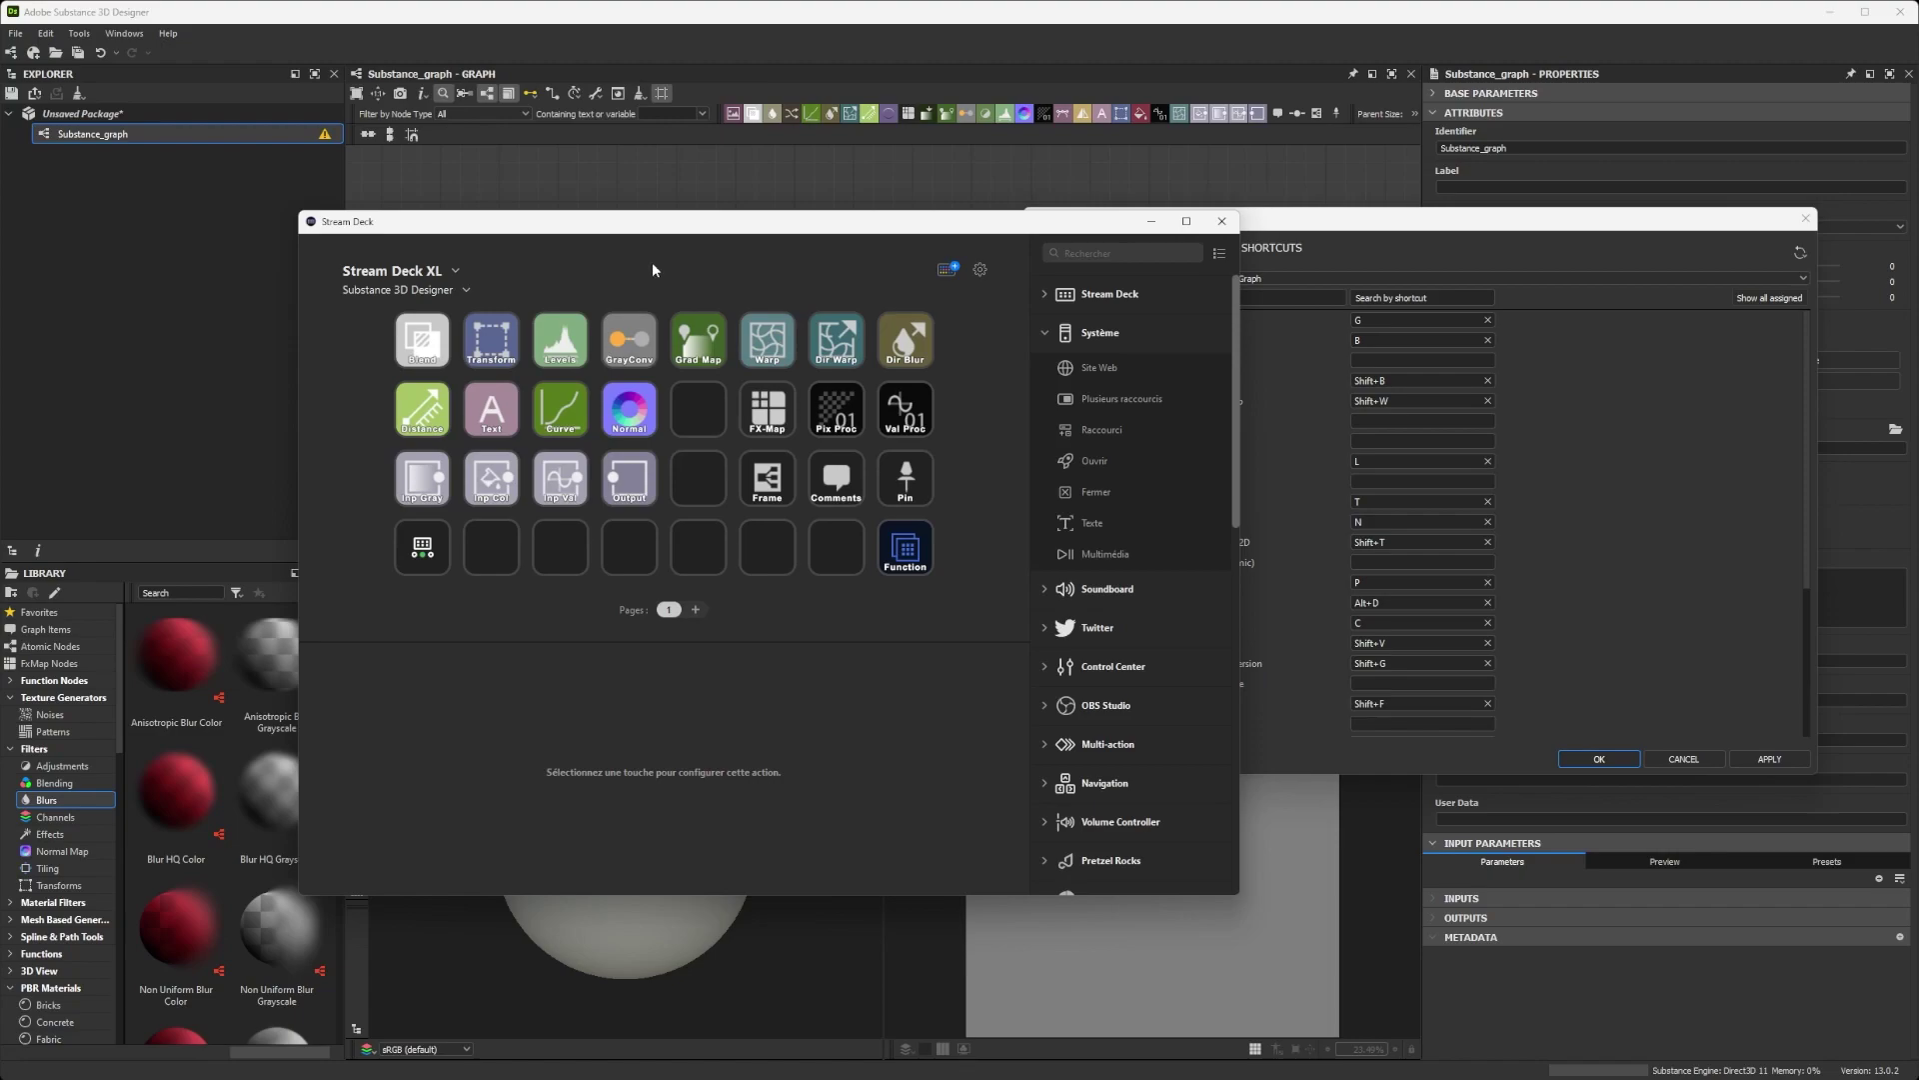
{"action": "left_click_drag", "start_coordinate": [730, 231], "coordinate": [0, 135]}
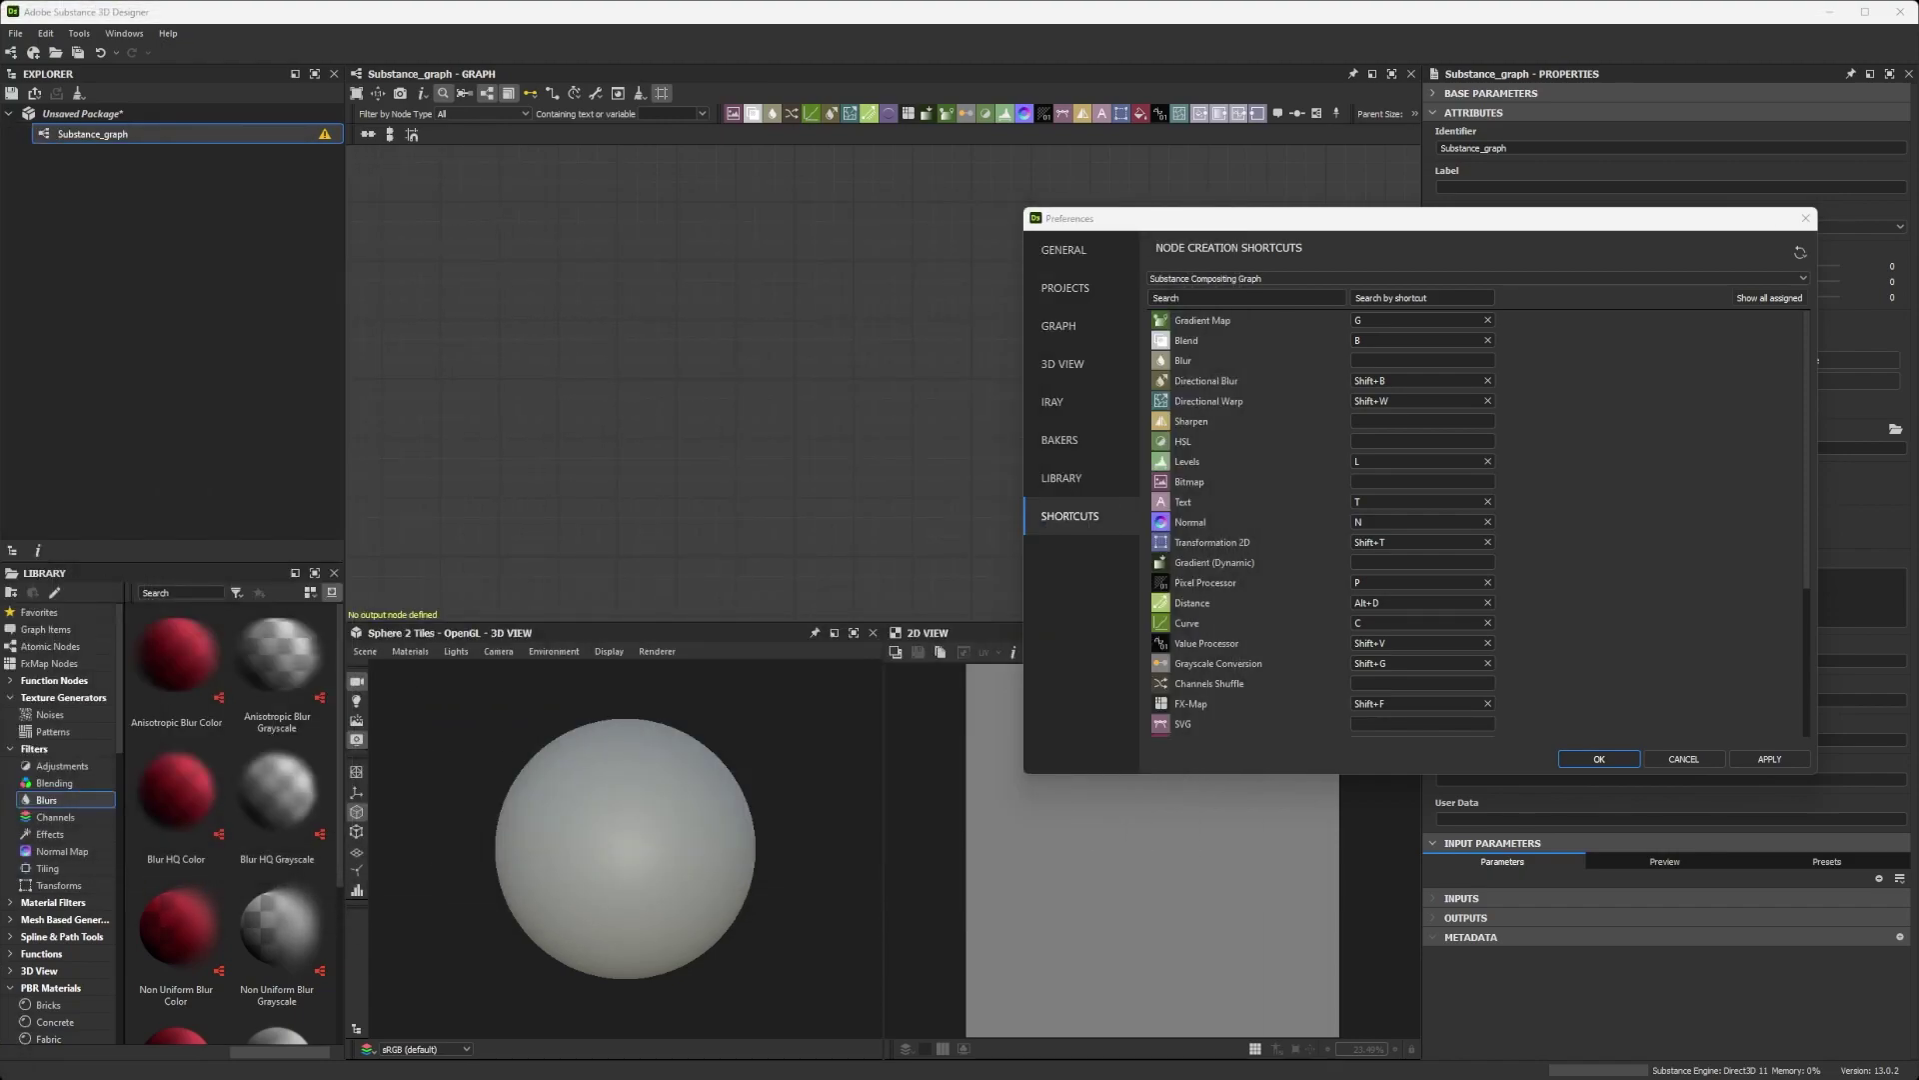
Bring the thumbs folder window over Designer, stretch it to full height and browse the thumbnails
{"action": "left_click_drag", "start_coordinate": [0, 120], "coordinate": [999, 98]}
{"action": "scroll", "coordinate": [878, 398], "scroll_direction": "down", "scroll_amount": 10}
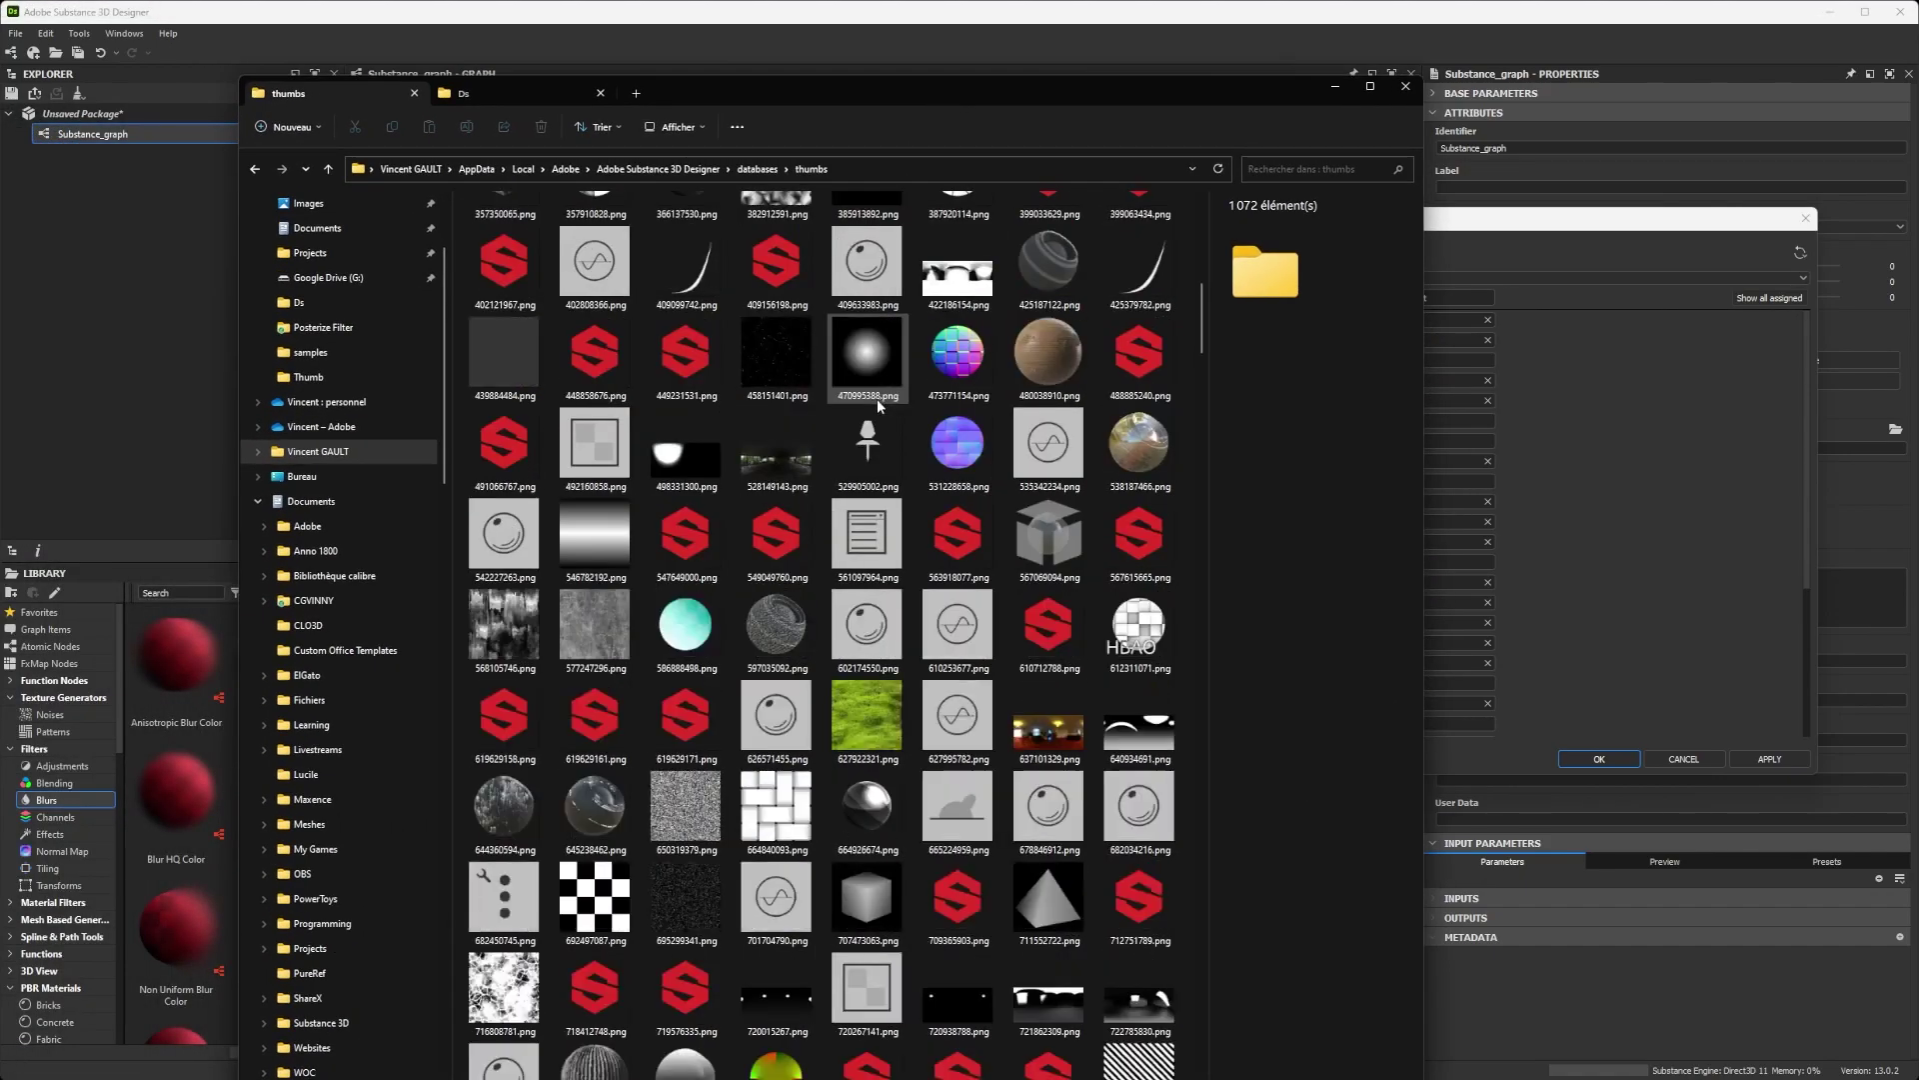
{"action": "scroll", "coordinate": [877, 398], "scroll_direction": "down", "scroll_amount": 10}
{"action": "scroll", "coordinate": [904, 458], "scroll_direction": "down", "scroll_amount": 15}
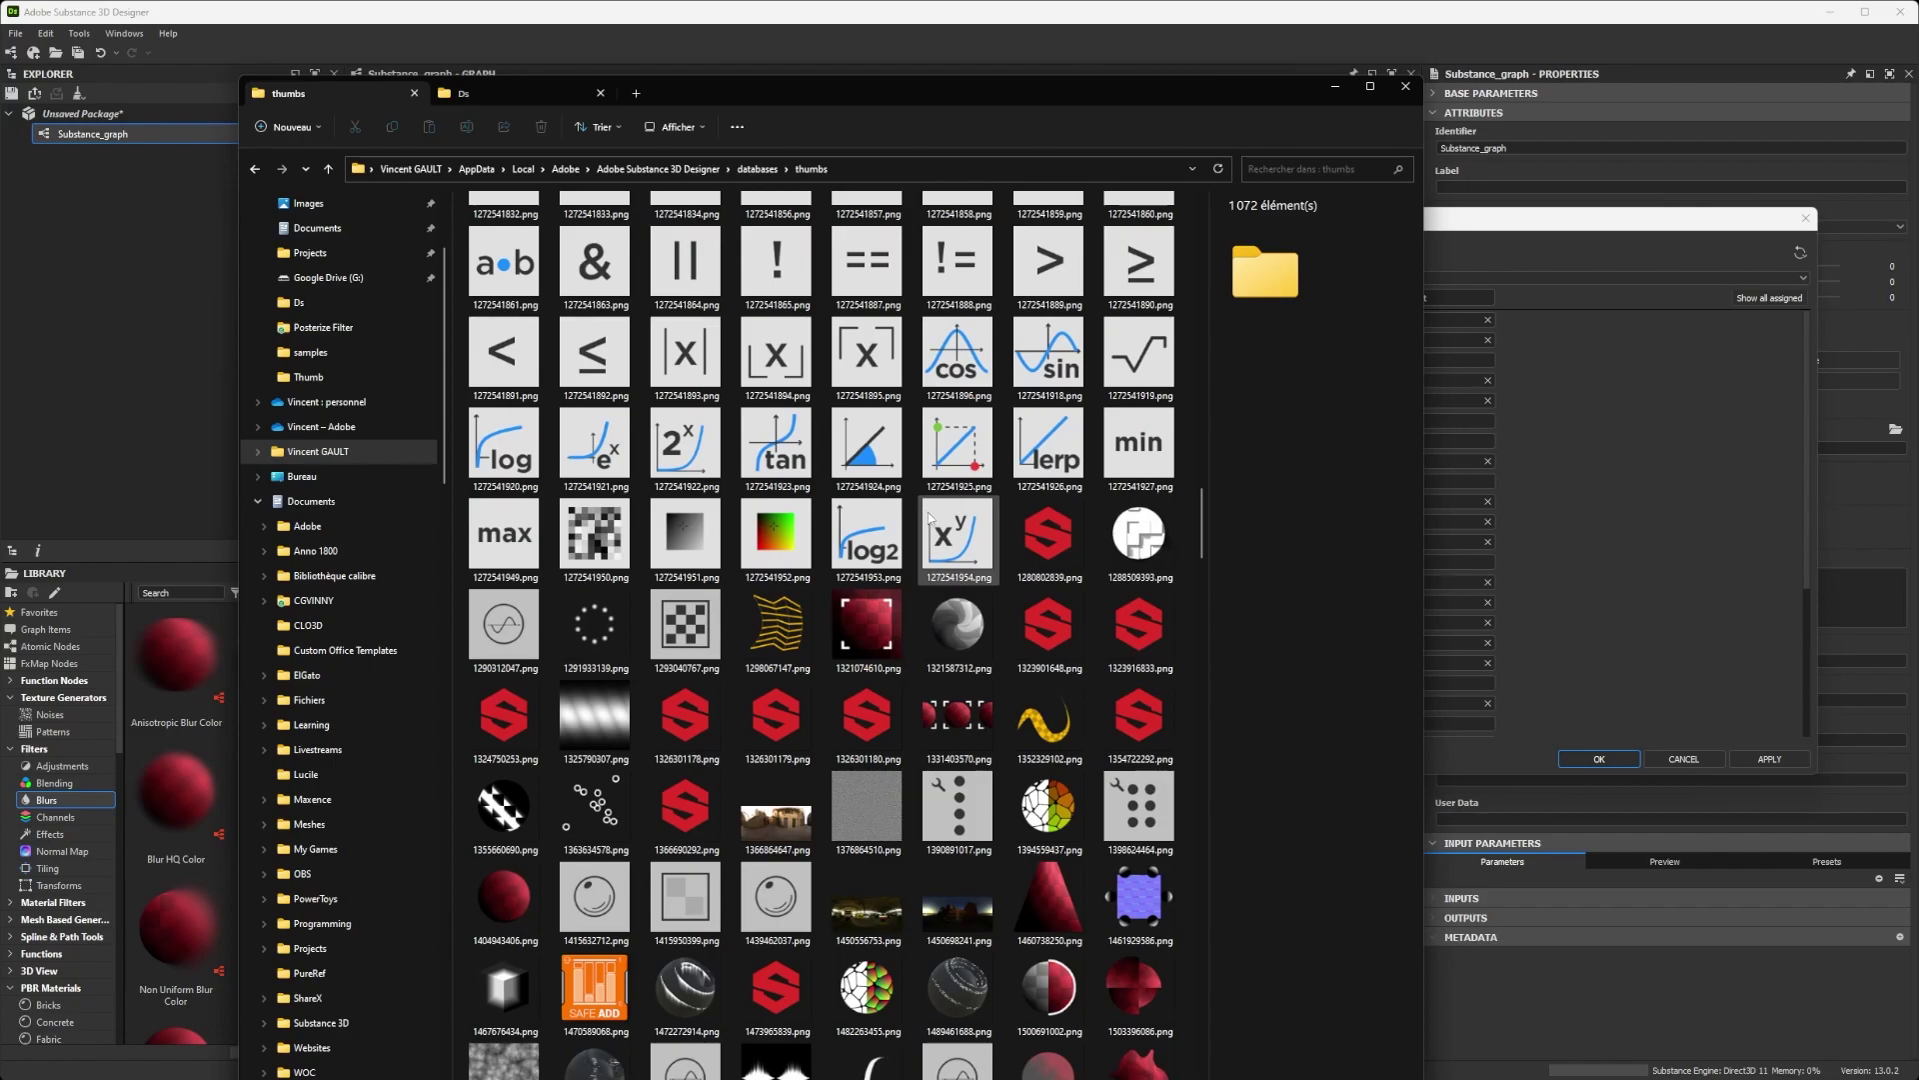
{"action": "scroll", "coordinate": [926, 513], "scroll_direction": "down", "scroll_amount": 10}
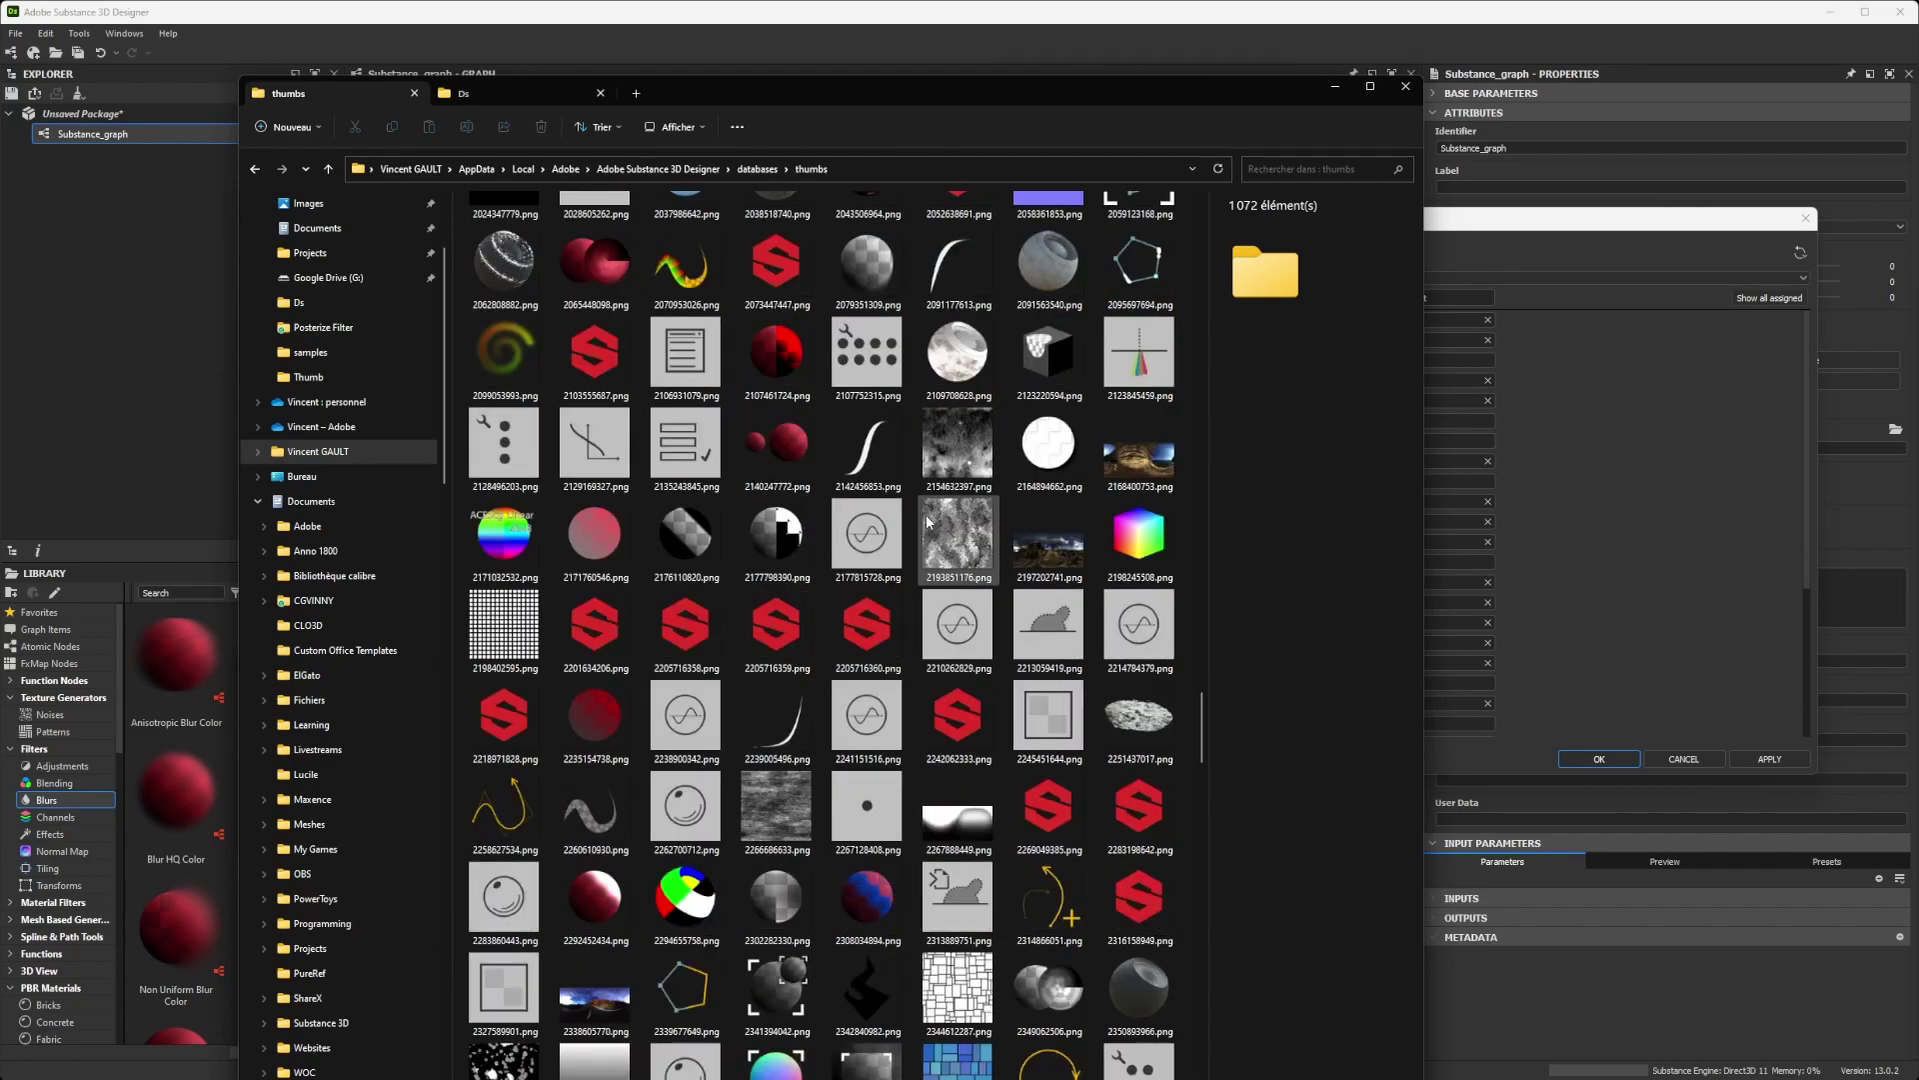
{"action": "scroll", "coordinate": [867, 548], "scroll_direction": "down", "scroll_amount": 5}
{"action": "scroll", "coordinate": [868, 552], "scroll_direction": "up", "scroll_amount": 20}
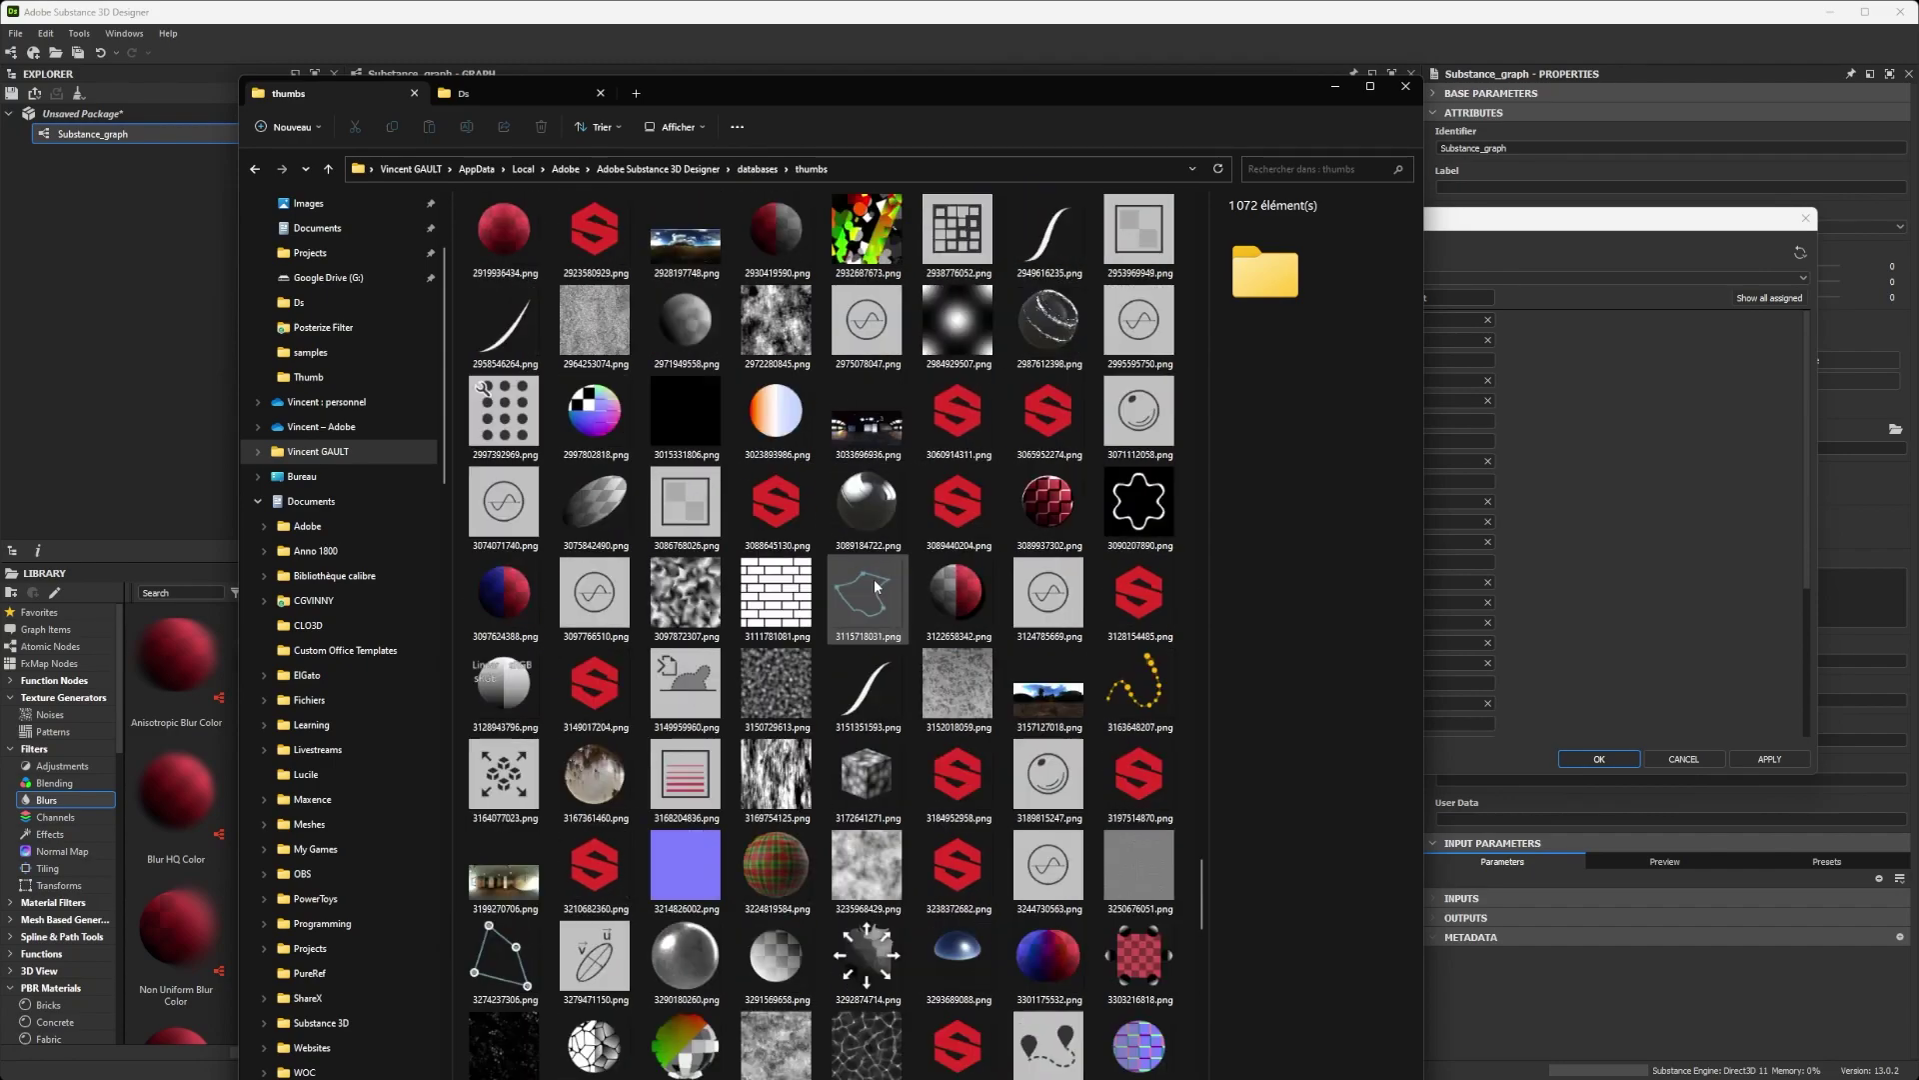
{"action": "scroll", "coordinate": [868, 569], "scroll_direction": "up", "scroll_amount": 10}
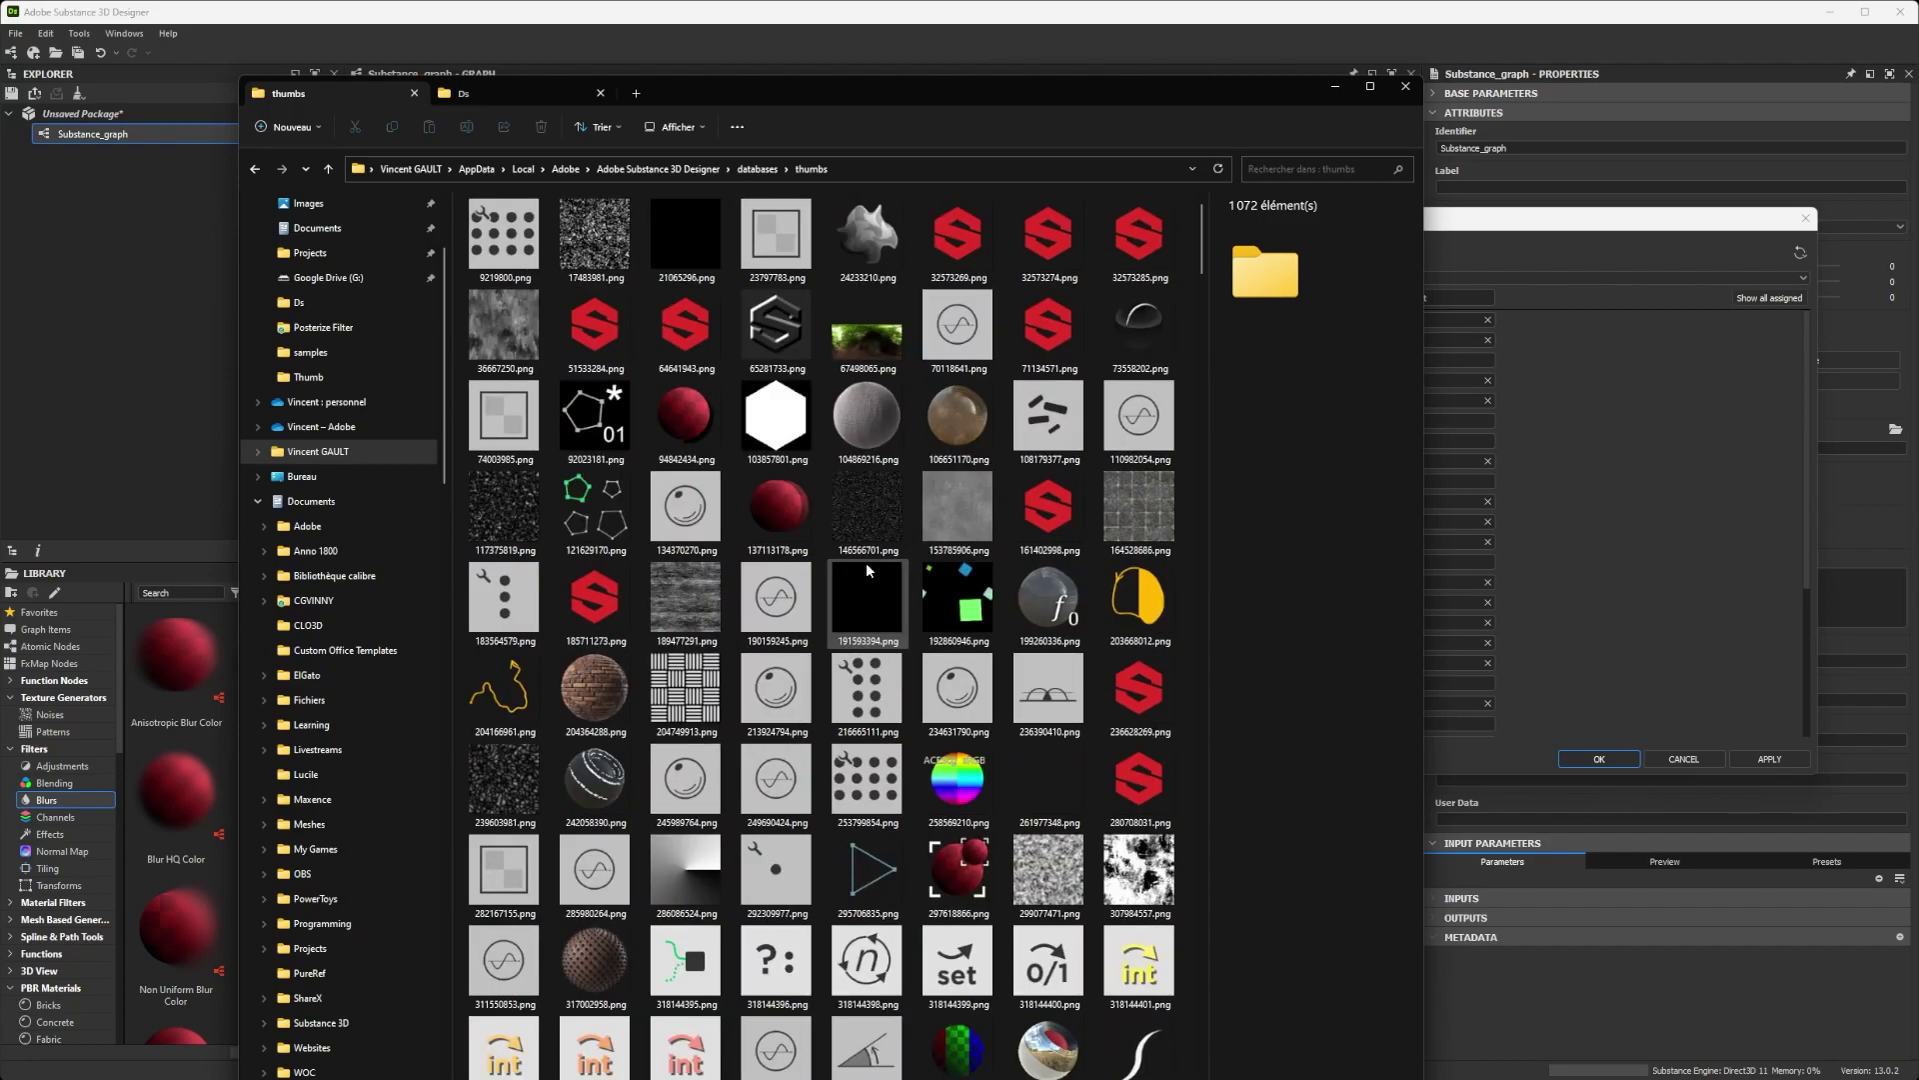
{"action": "left_click_drag", "start_coordinate": [794, 109], "coordinate": [777, 90]}
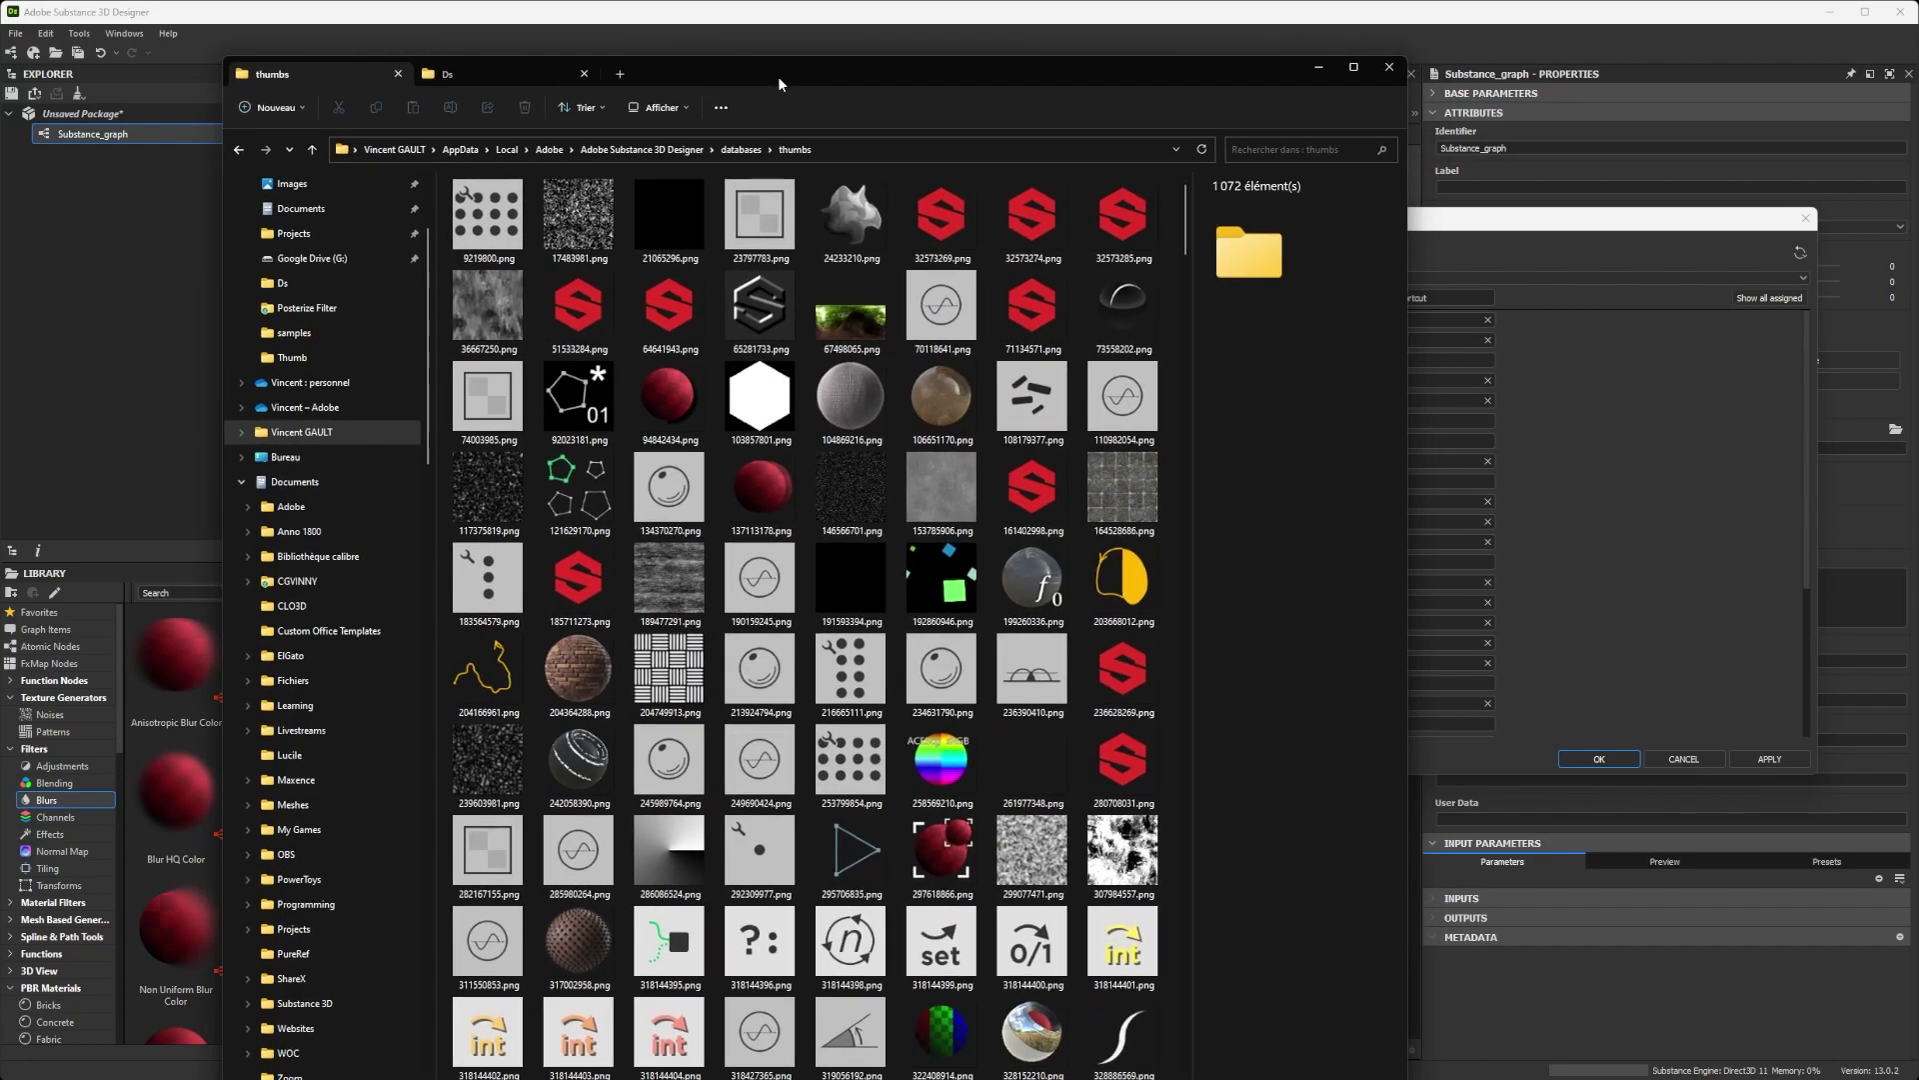
{"action": "double_click", "coordinate": [794, 55]}
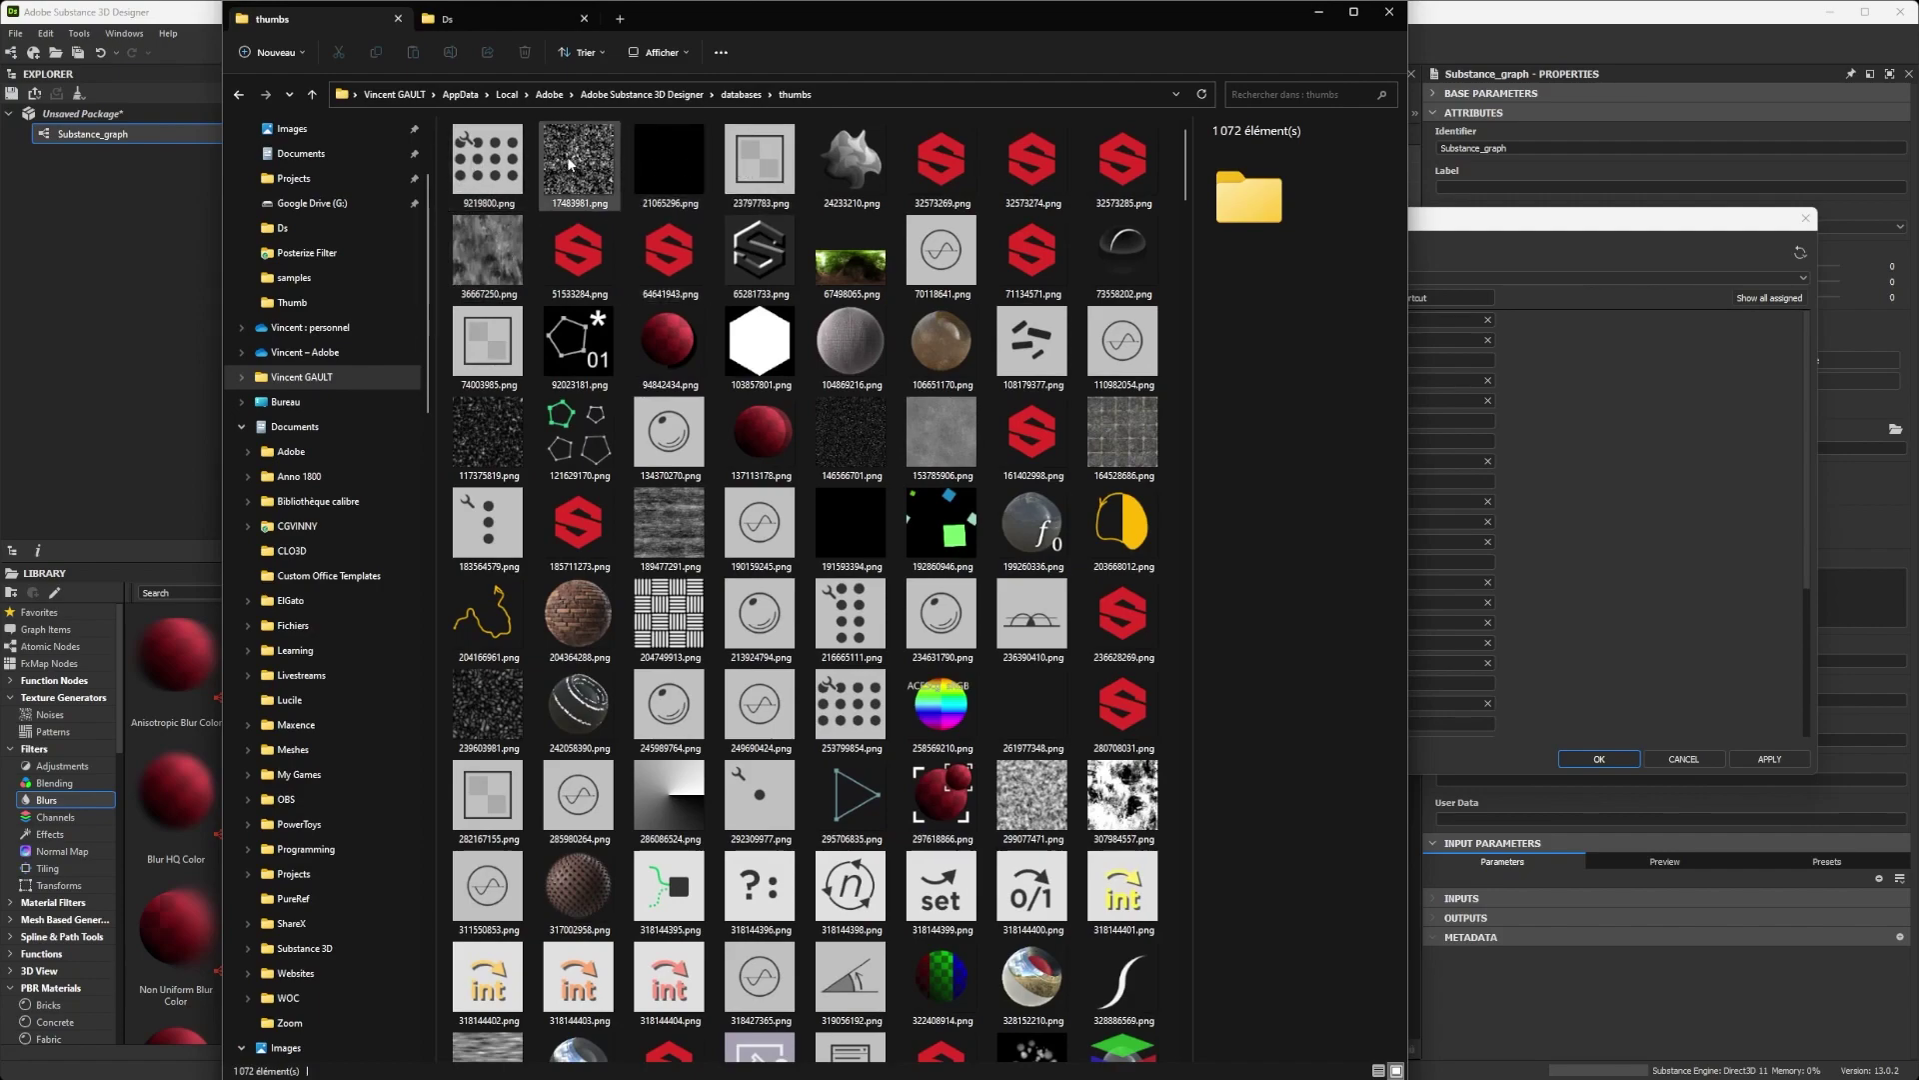
{"action": "scroll", "coordinate": [625, 250], "scroll_direction": "down", "scroll_amount": 7}
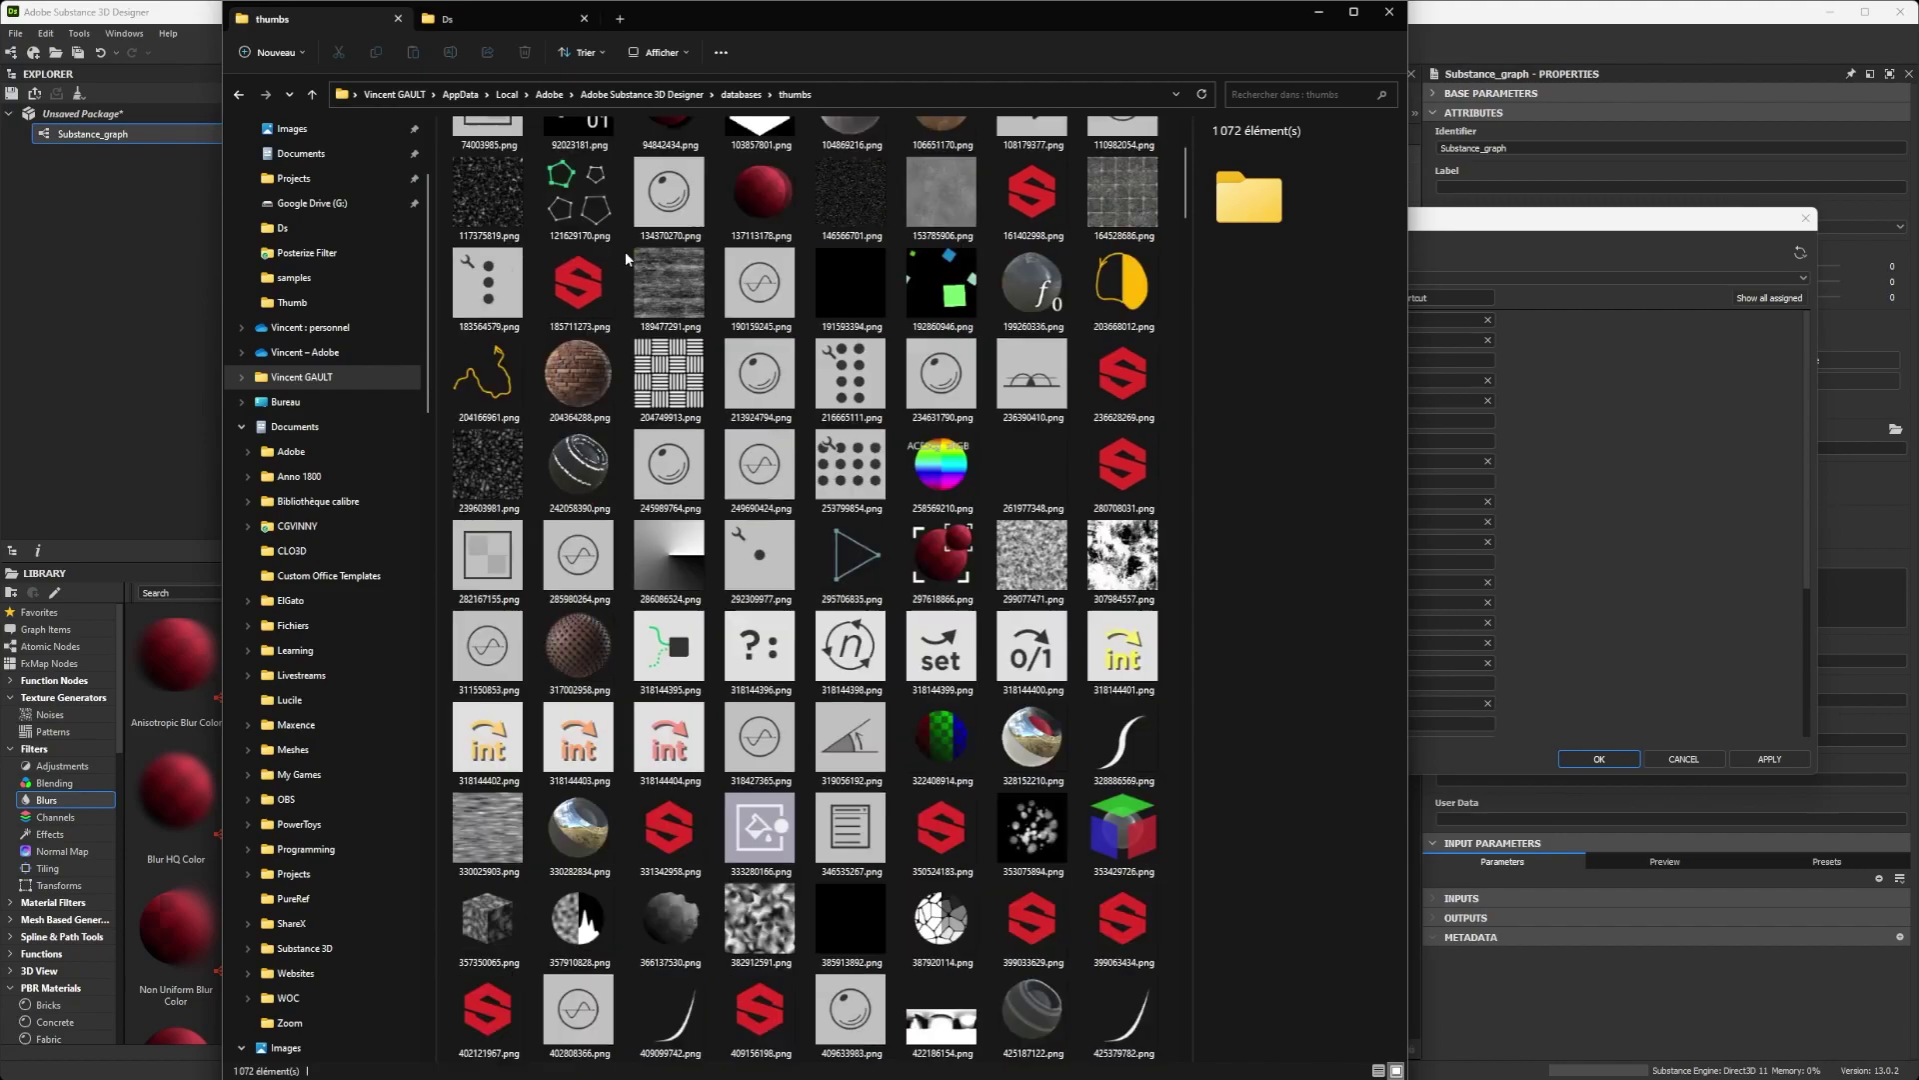
{"action": "scroll", "coordinate": [632, 265], "scroll_direction": "up", "scroll_amount": 7}
{"action": "scroll", "coordinate": [632, 265], "scroll_direction": "down", "scroll_amount": 9}
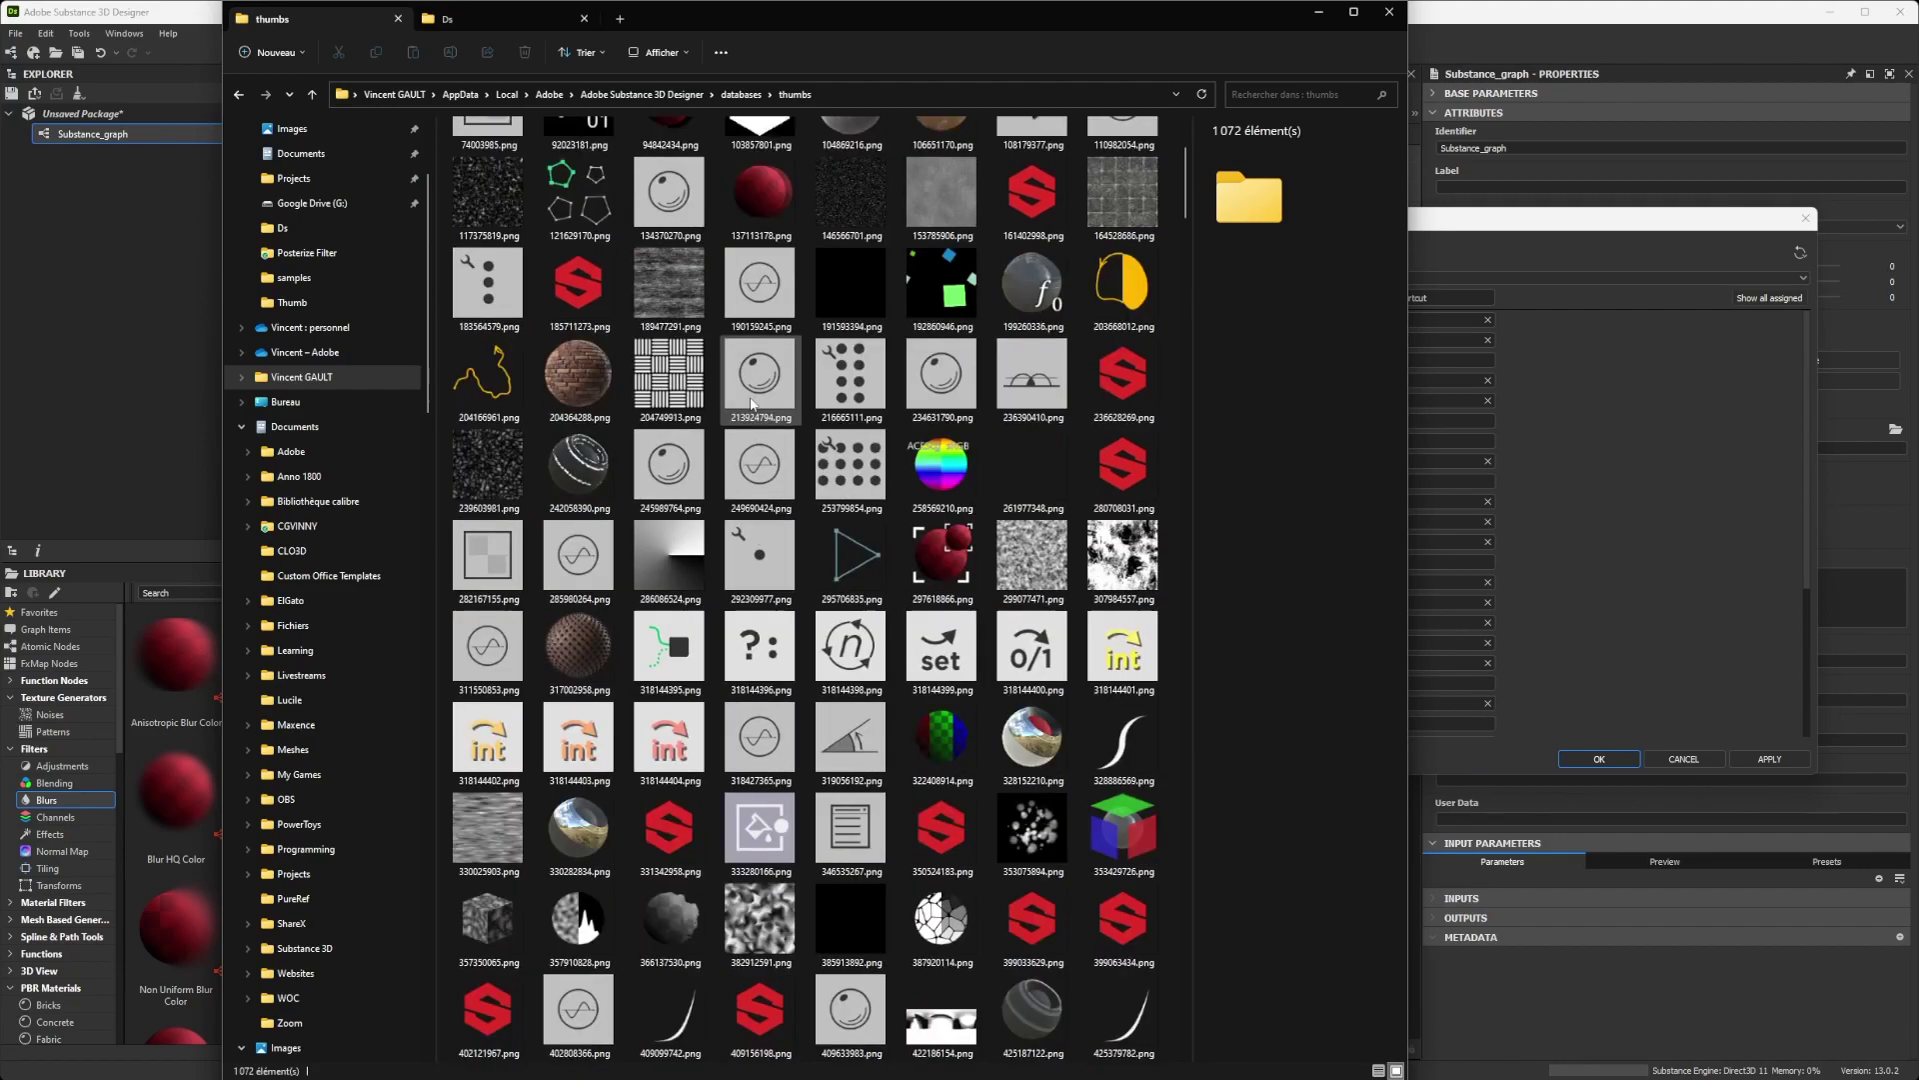
{"action": "scroll", "coordinate": [673, 437], "scroll_direction": "up", "scroll_amount": 6}
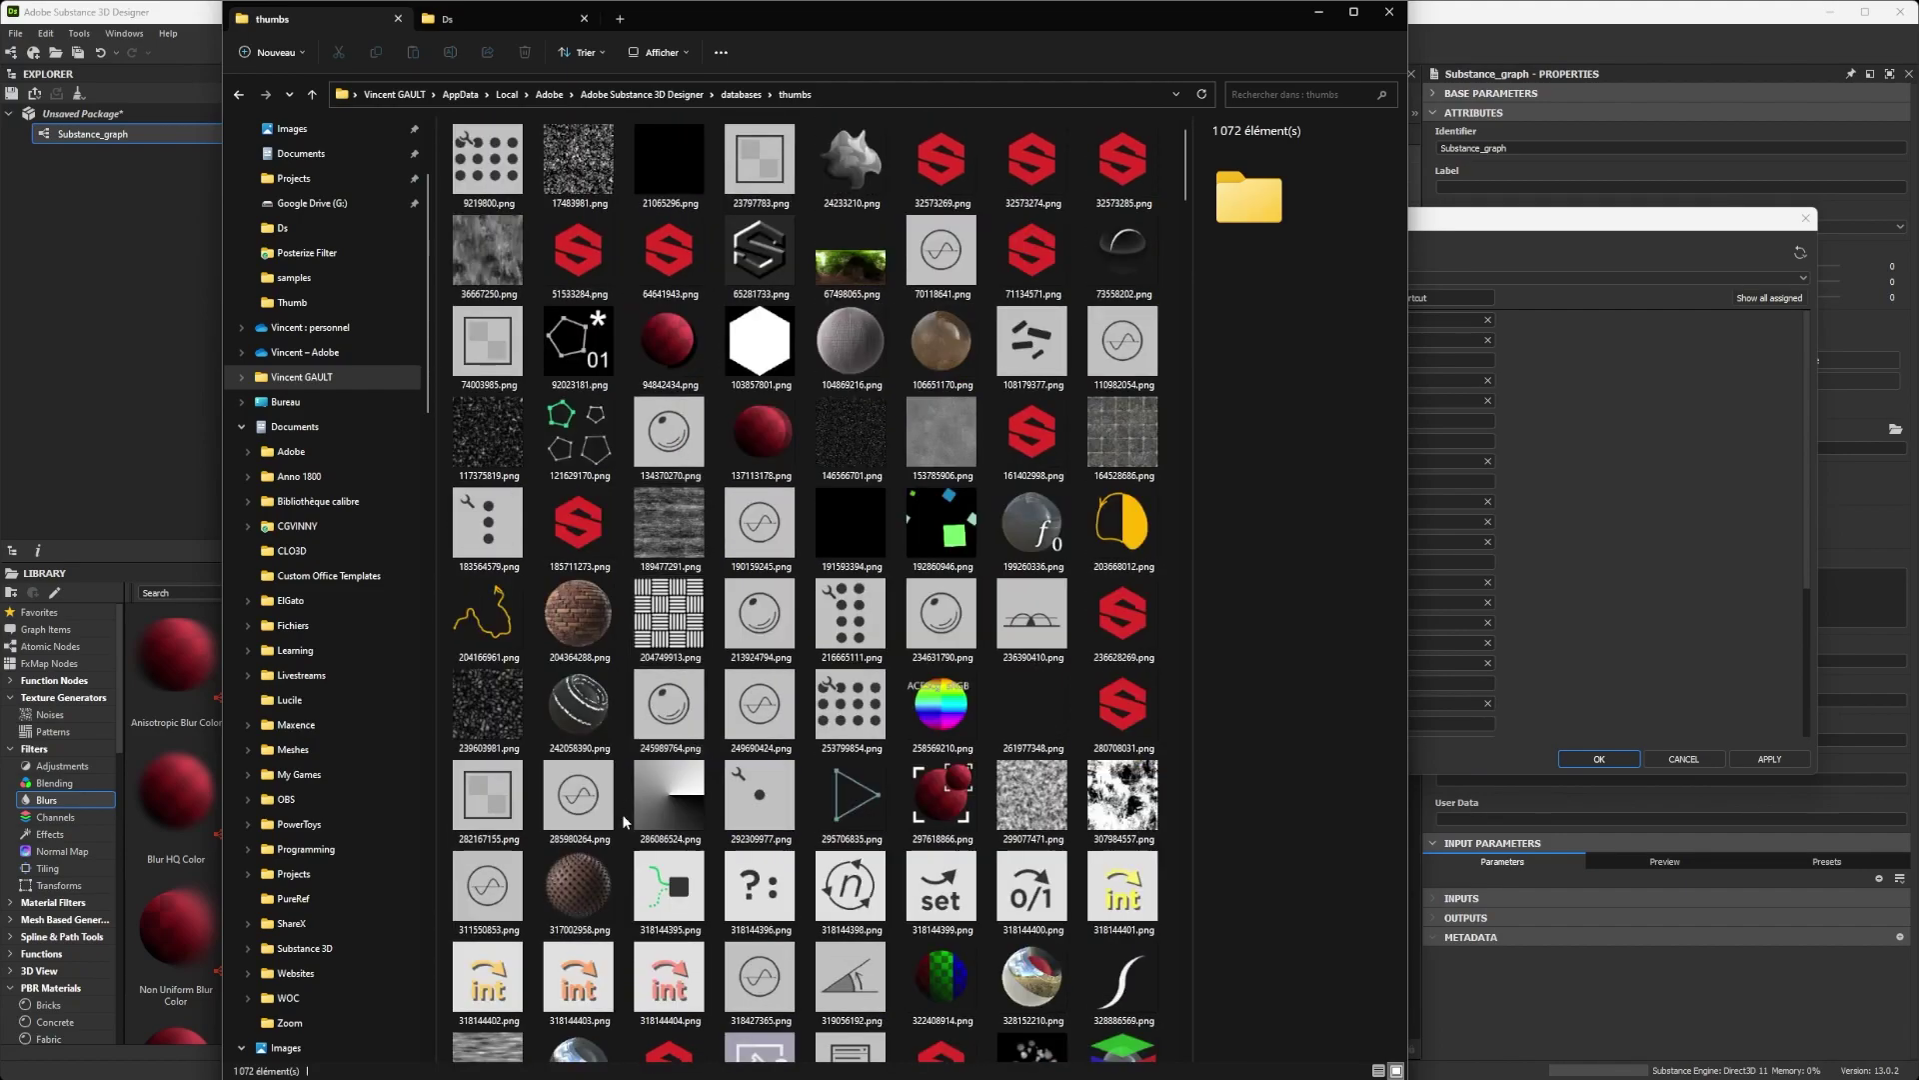
{"action": "scroll", "coordinate": [560, 829], "scroll_direction": "up", "scroll_amount": 1}
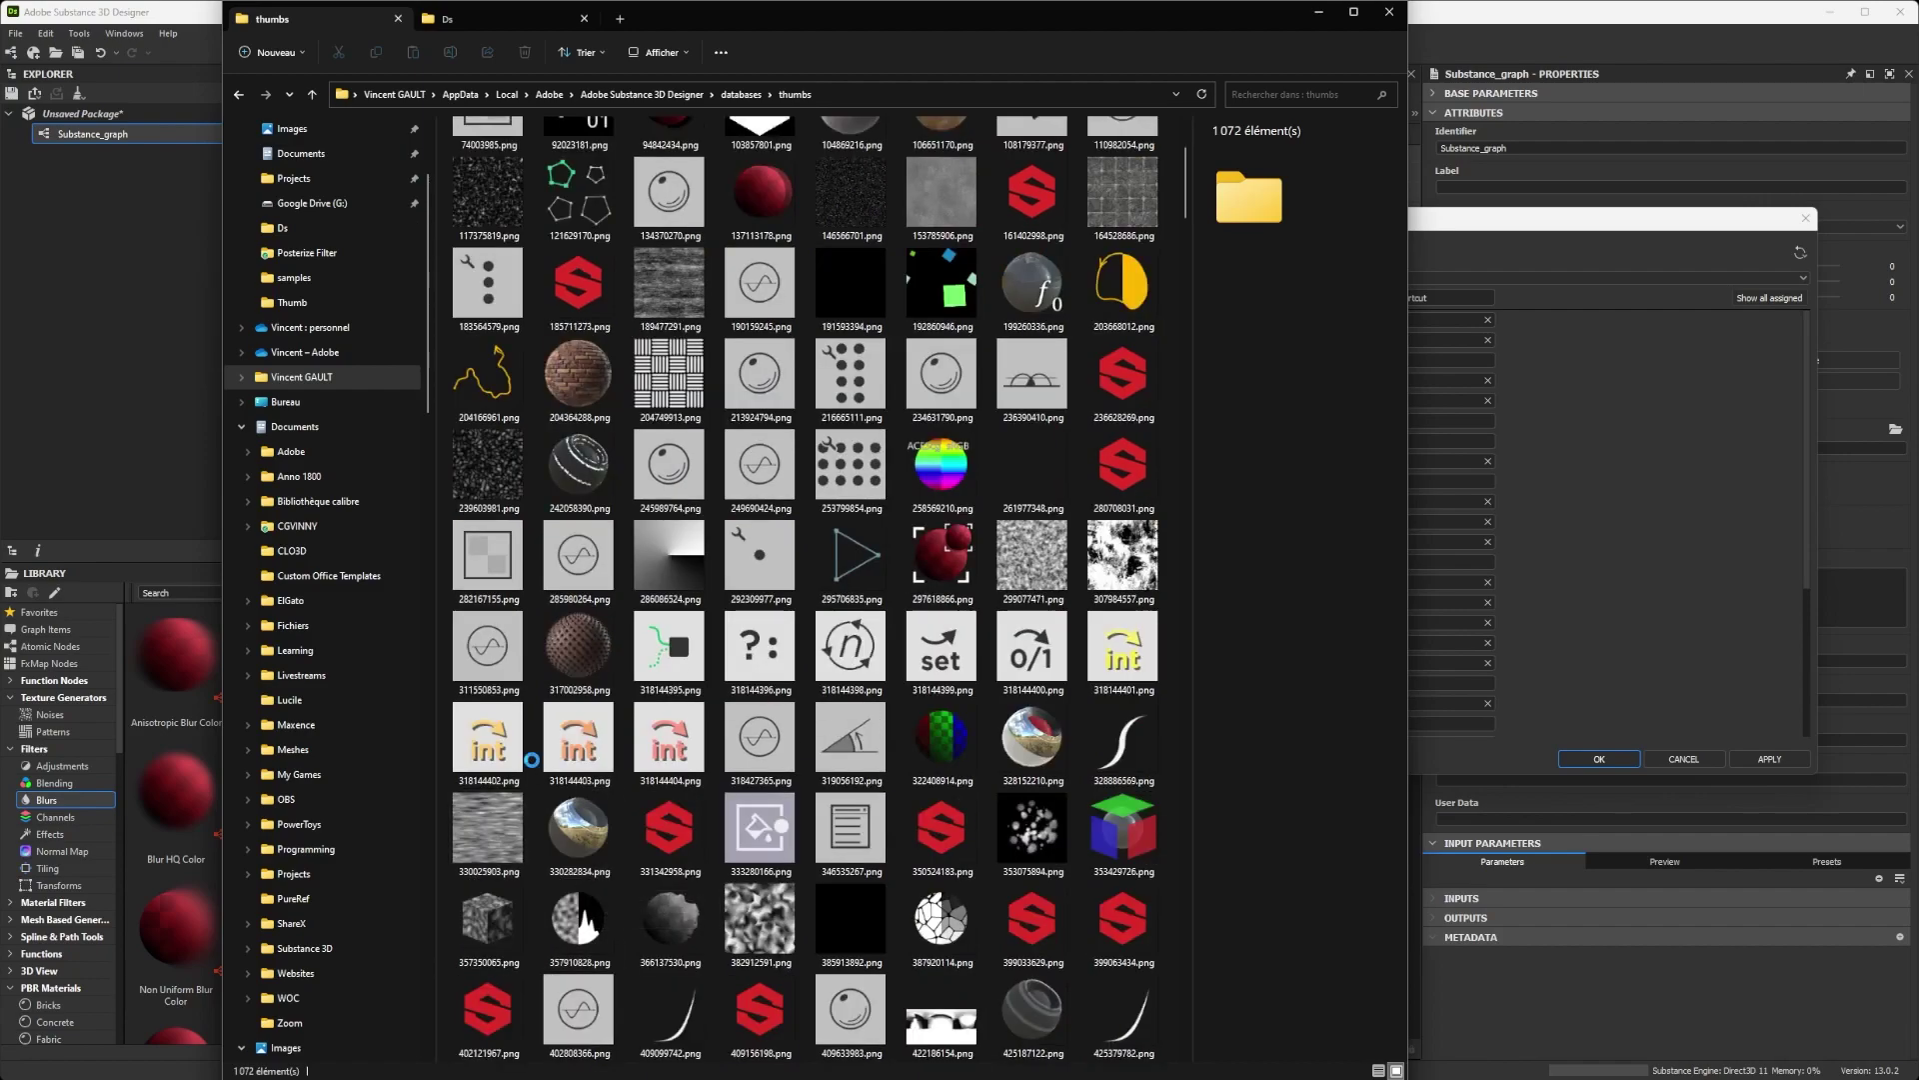
Sort the thumbs folder with Trier par > Nom and scroll through the node icons
{"action": "right_click", "coordinate": [532, 765]}
{"action": "mouse_move", "coordinate": [627, 797]}
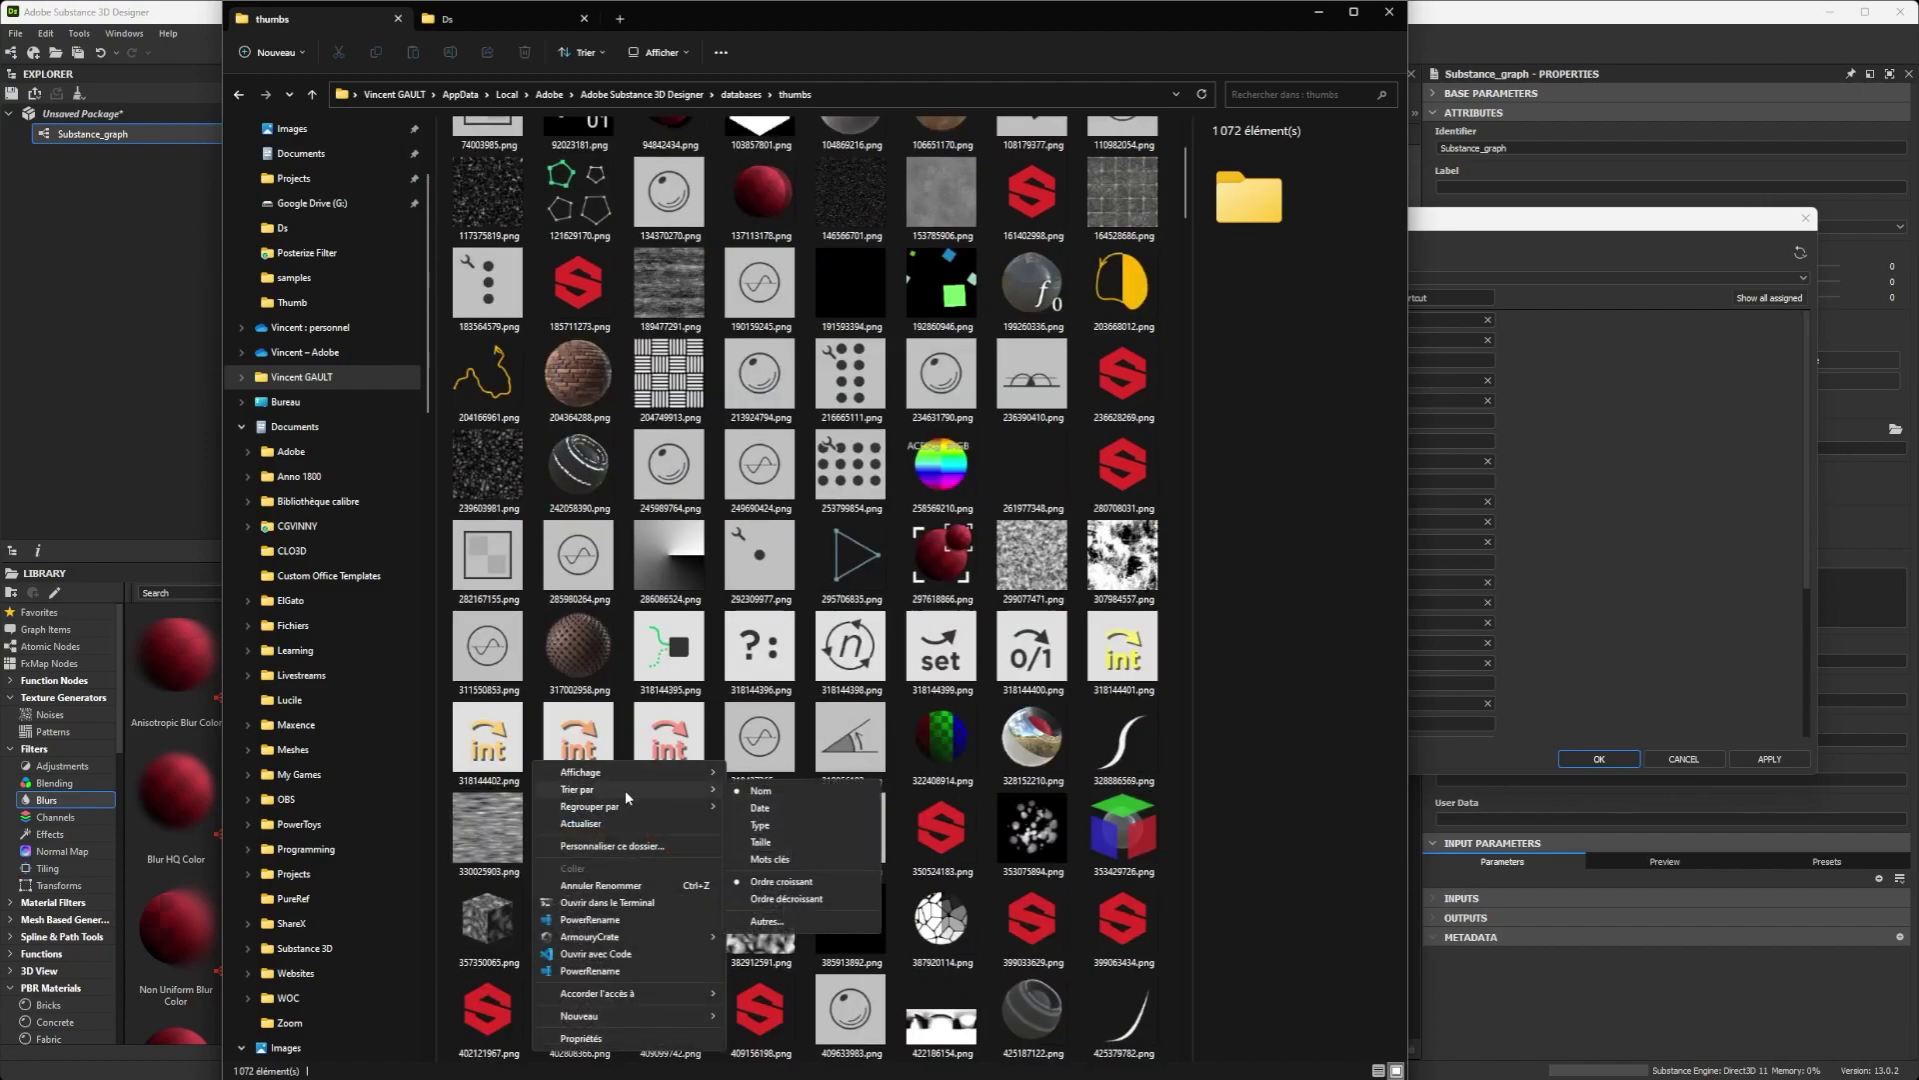
{"action": "left_click", "coordinate": [783, 790]}
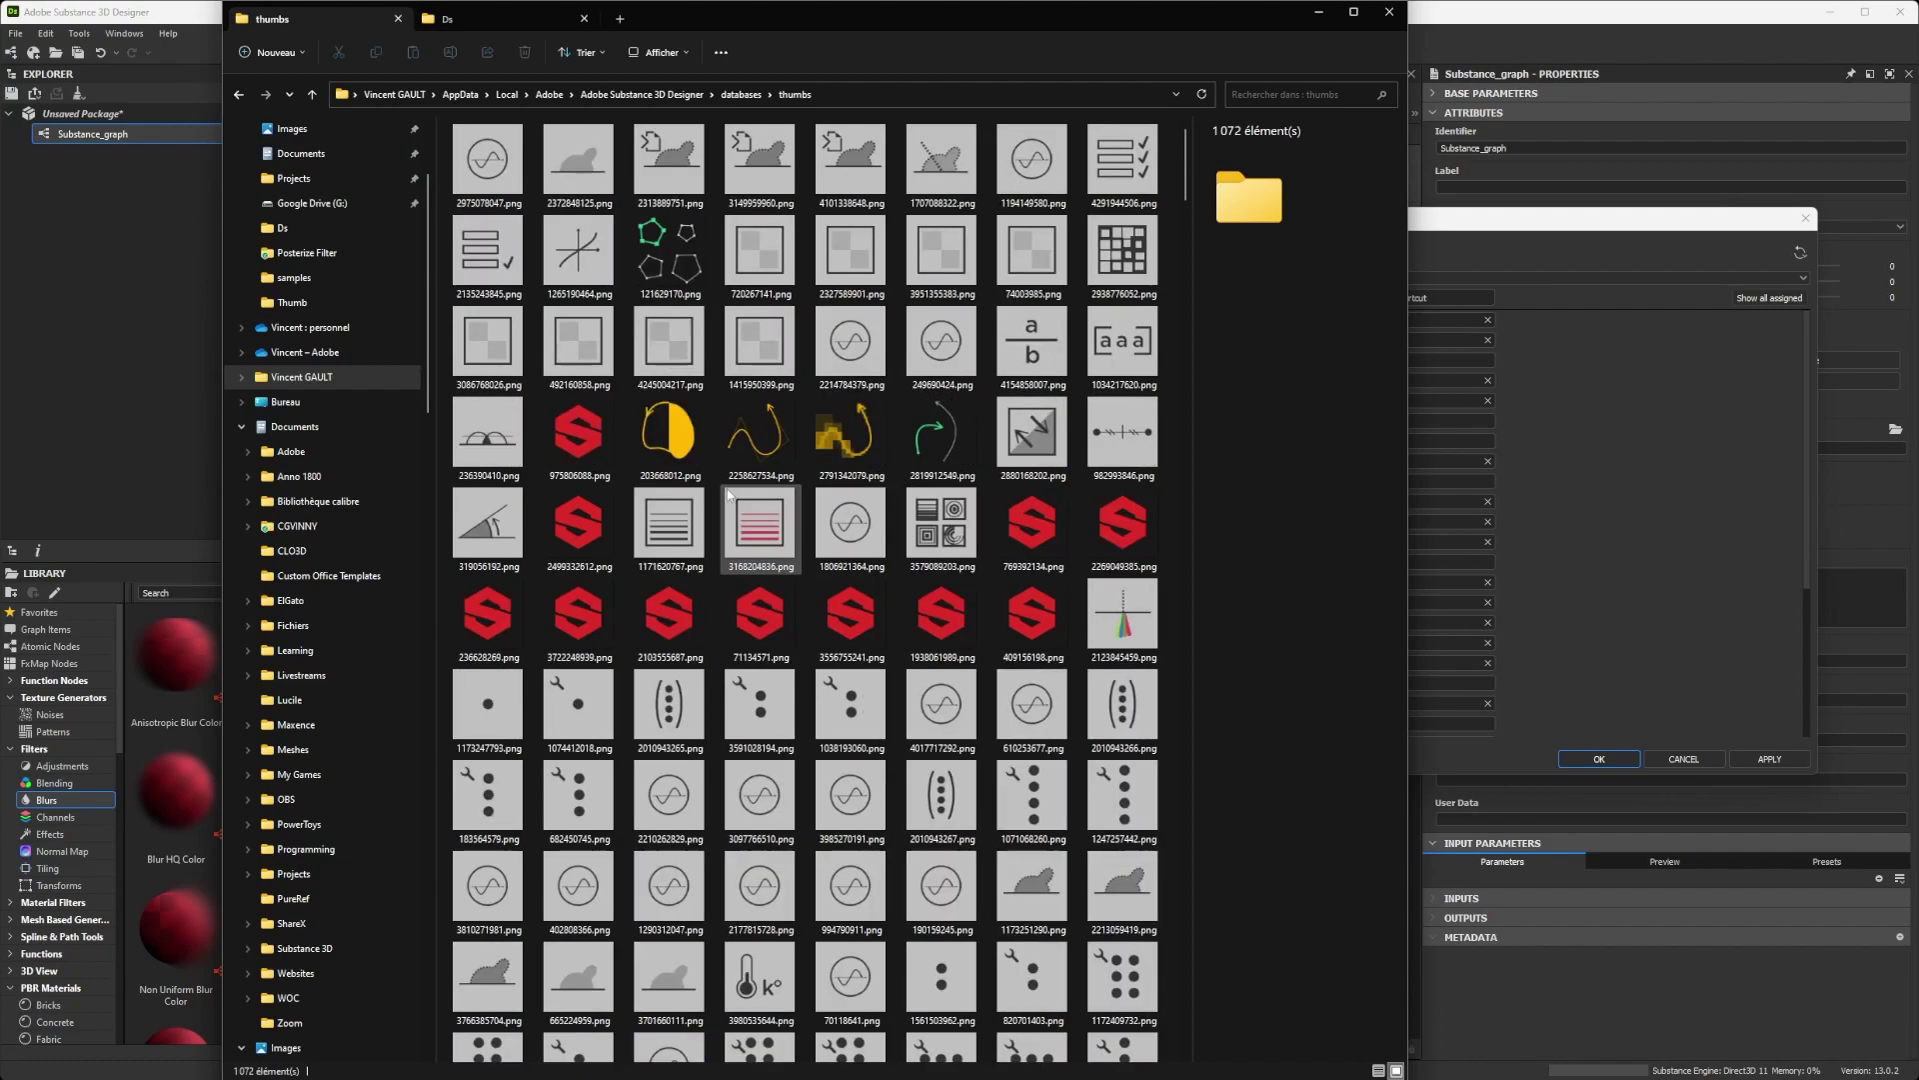
{"action": "scroll", "coordinate": [684, 461], "scroll_direction": "down", "scroll_amount": 8}
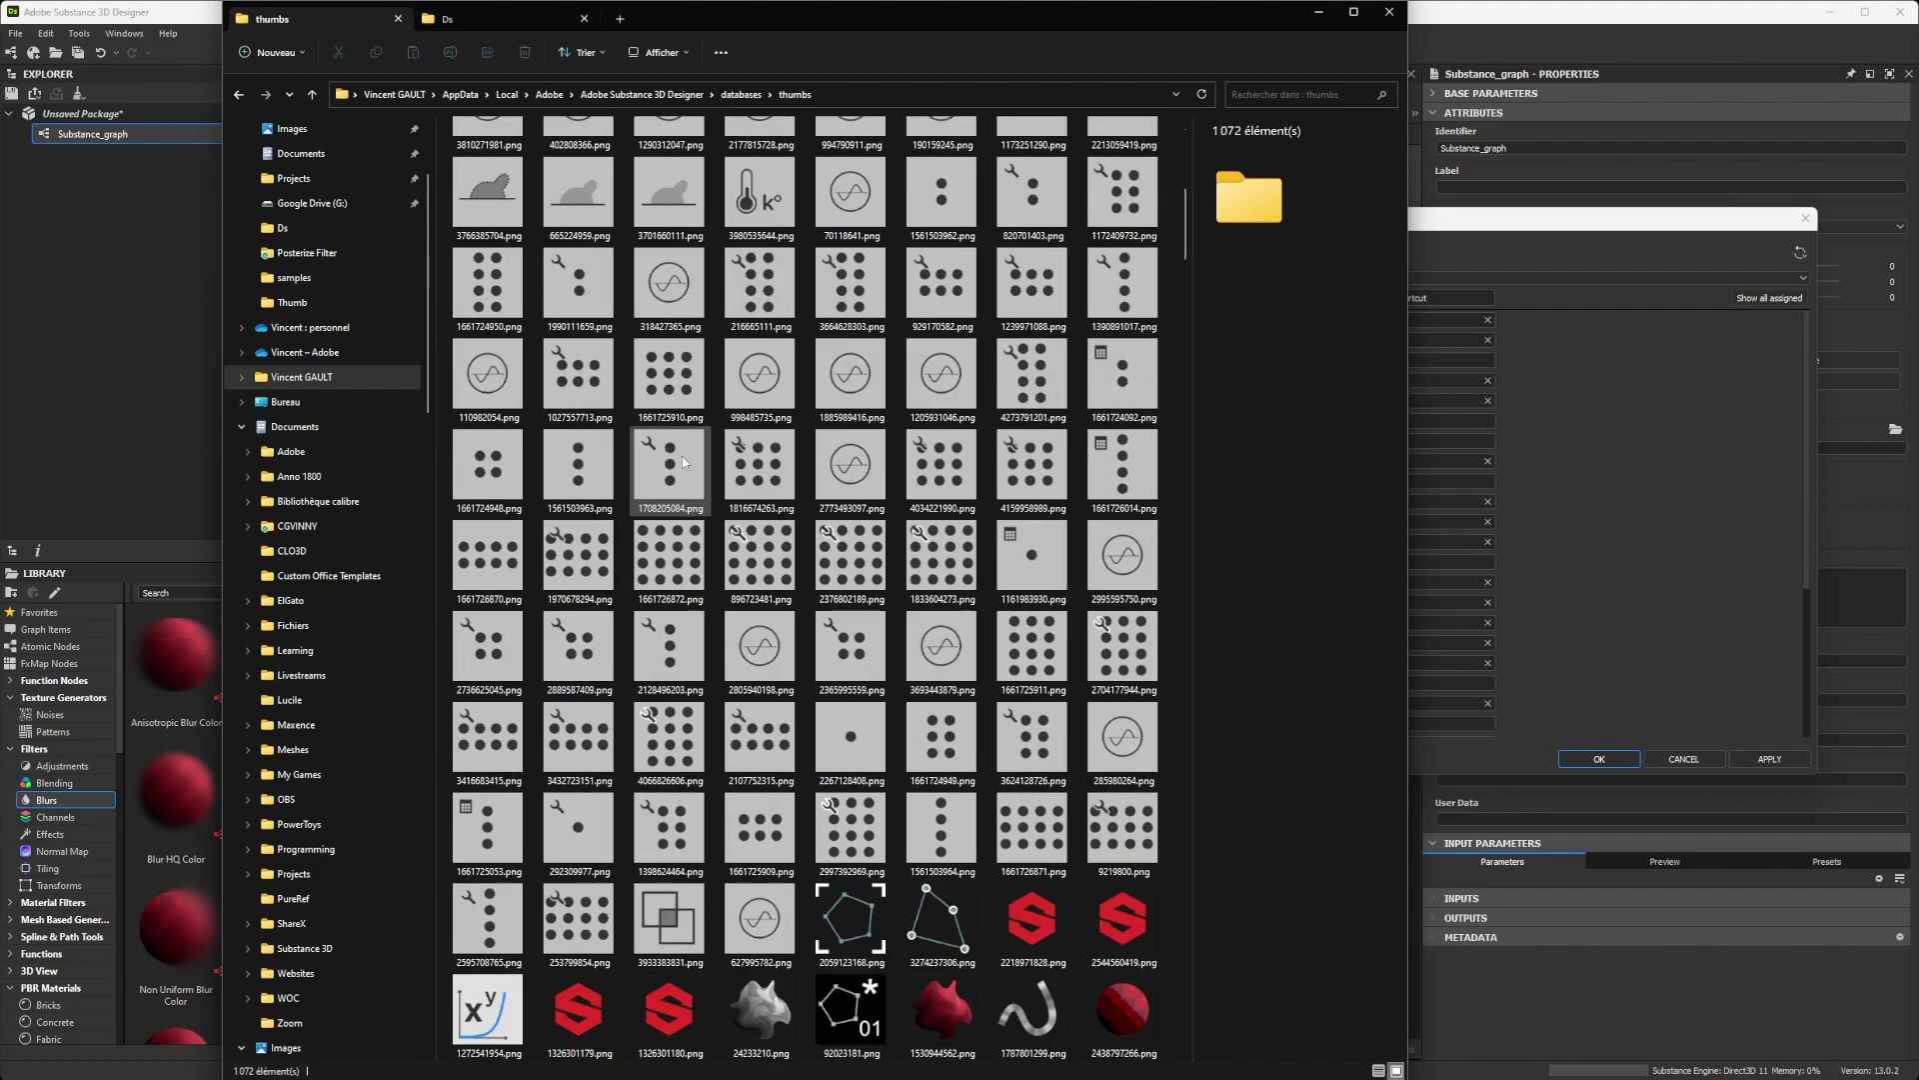
{"action": "scroll", "coordinate": [703, 699], "scroll_direction": "up", "scroll_amount": 6}
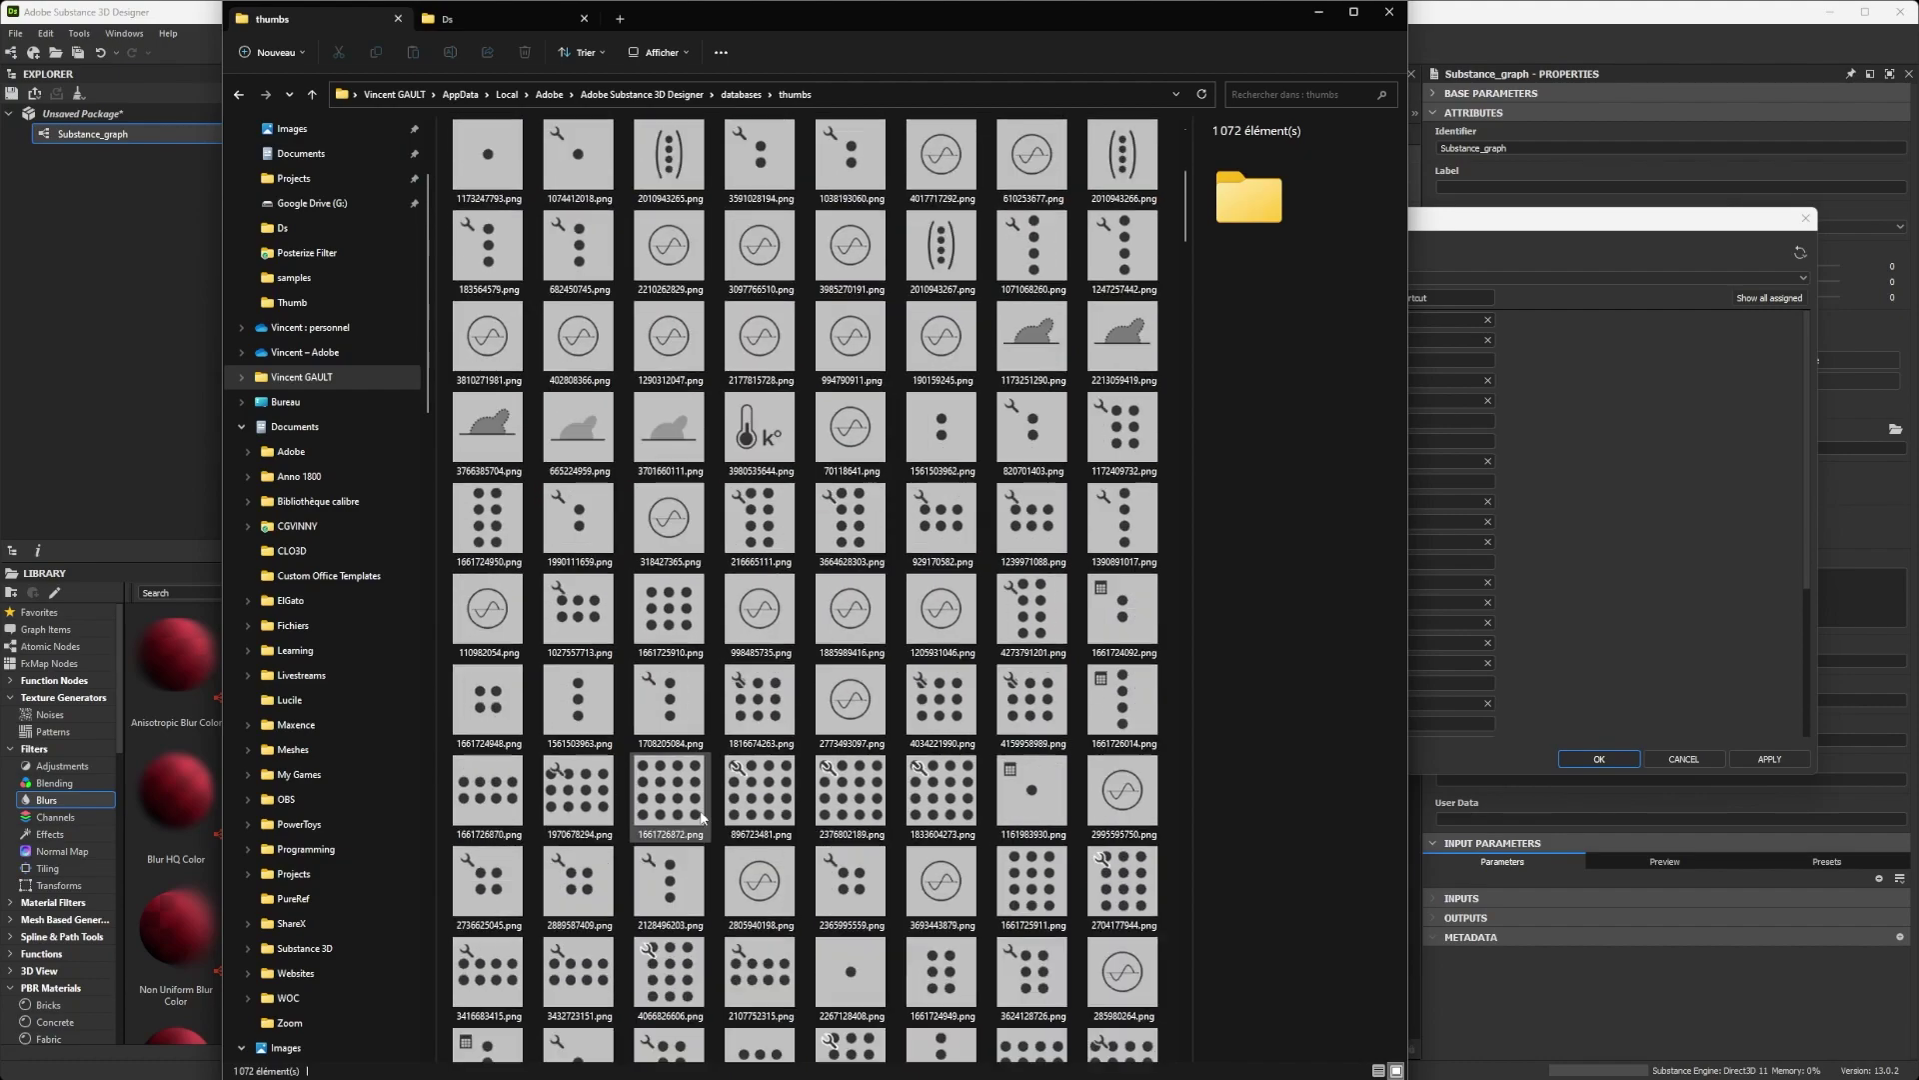
{"action": "scroll", "coordinate": [705, 761], "scroll_direction": "up", "scroll_amount": 3}
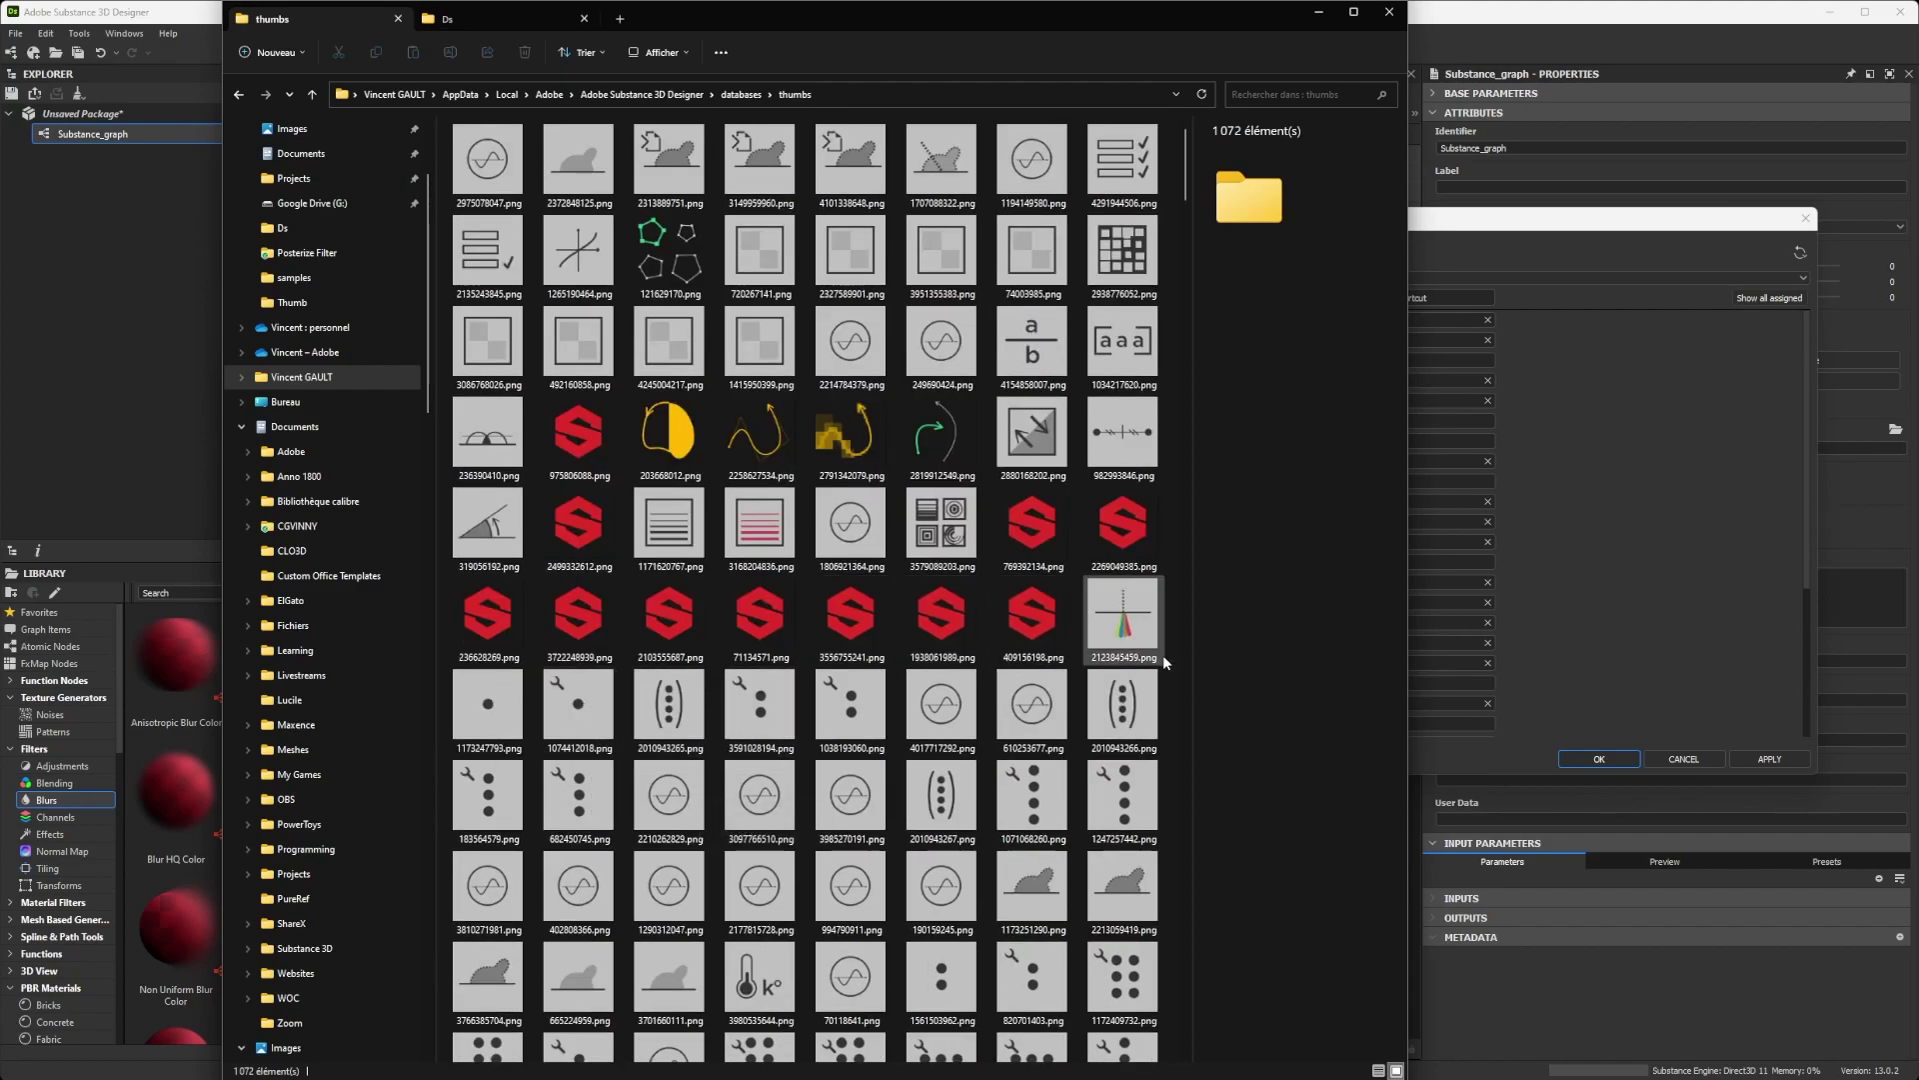
{"action": "scroll", "coordinate": [570, 804], "scroll_direction": "down", "scroll_amount": 5}
{"action": "scroll", "coordinate": [712, 741], "scroll_direction": "down", "scroll_amount": 15}
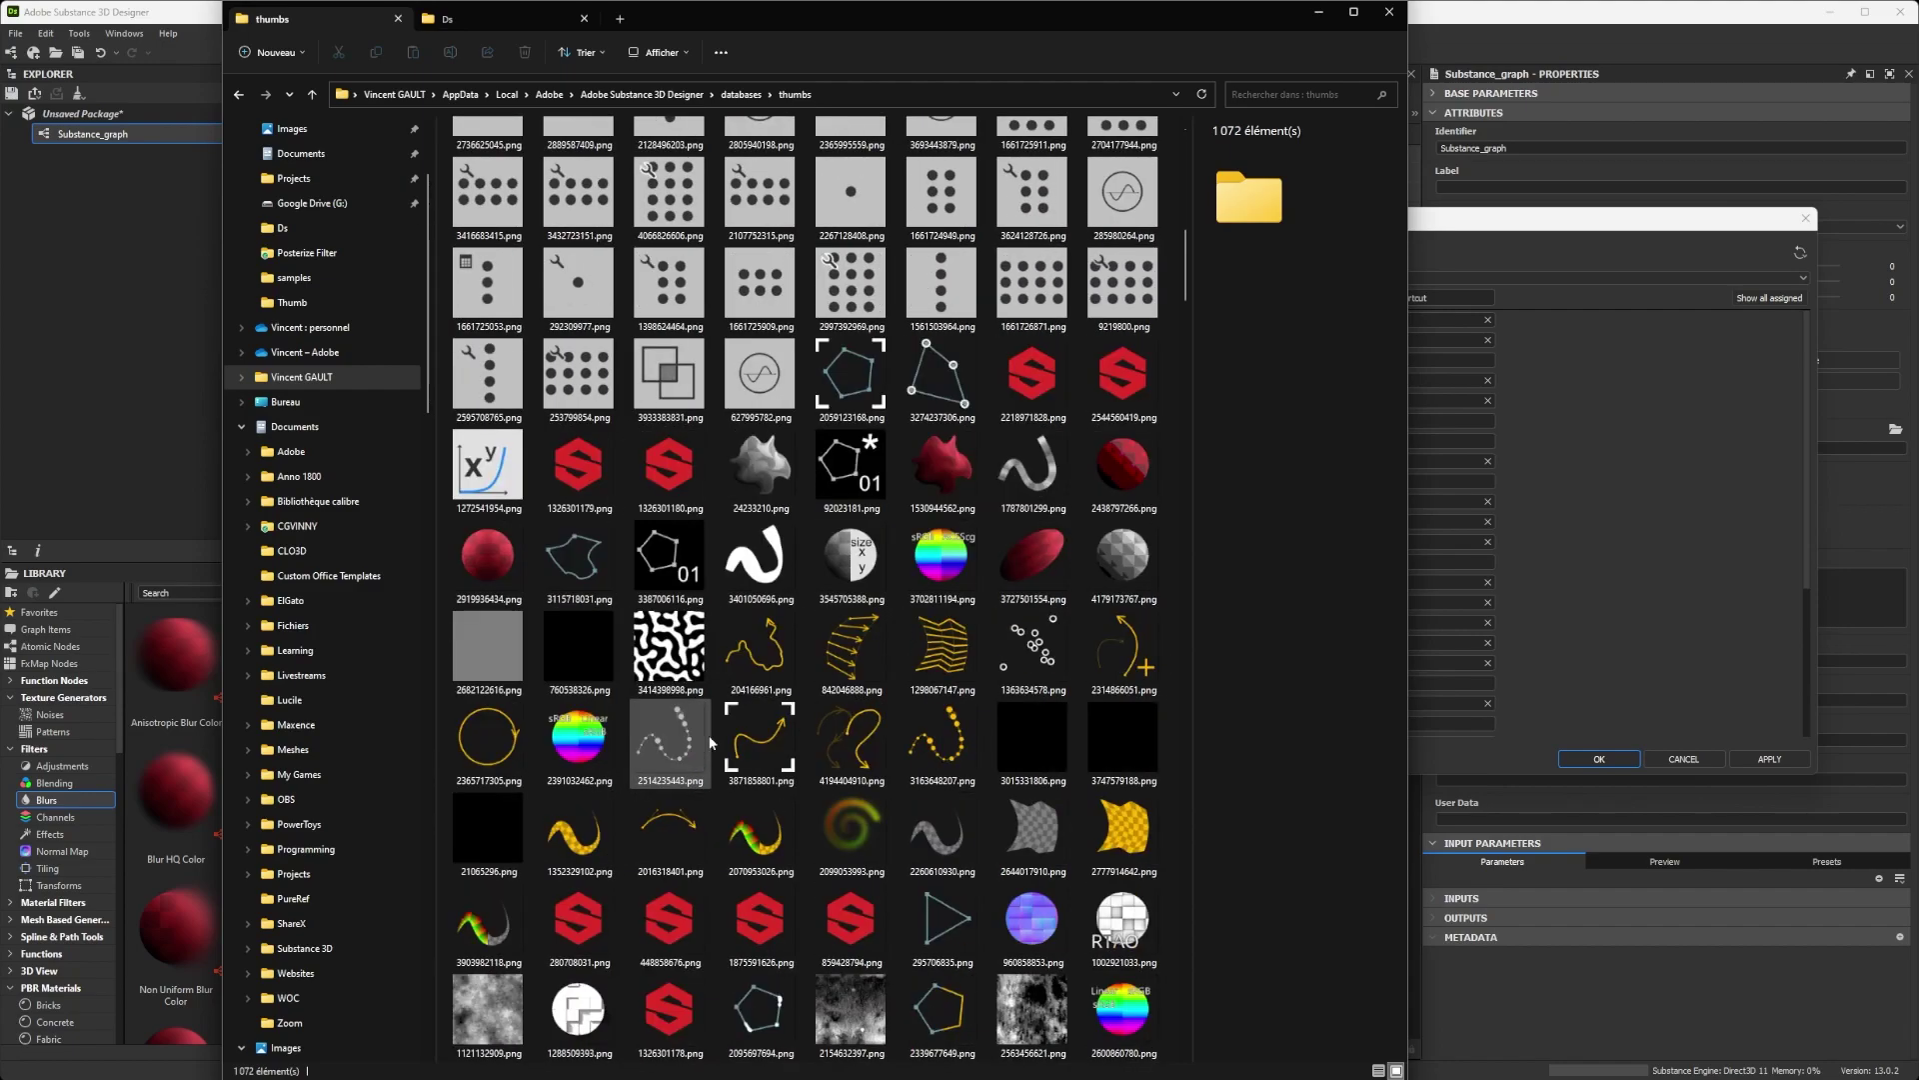
{"action": "scroll", "coordinate": [712, 742], "scroll_direction": "down", "scroll_amount": 15}
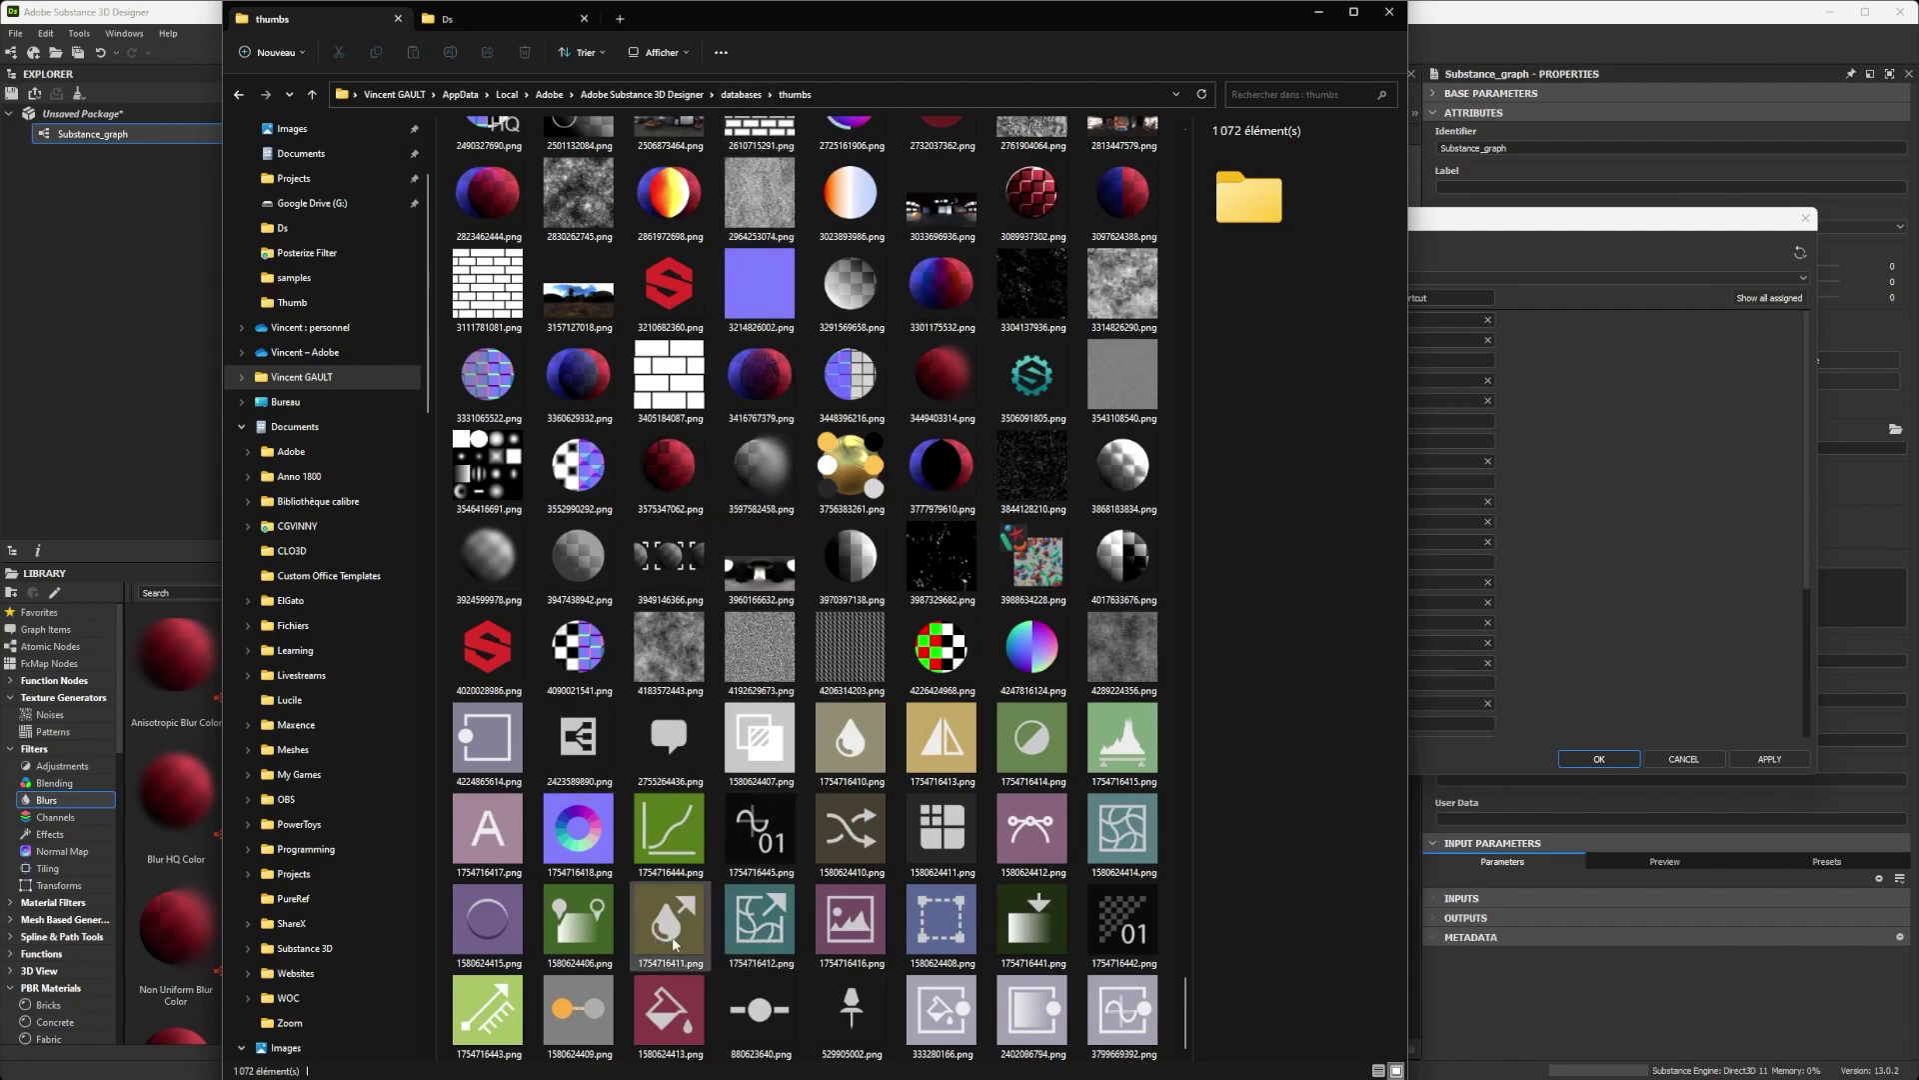
{"action": "left_click", "coordinate": [1640, 241]}
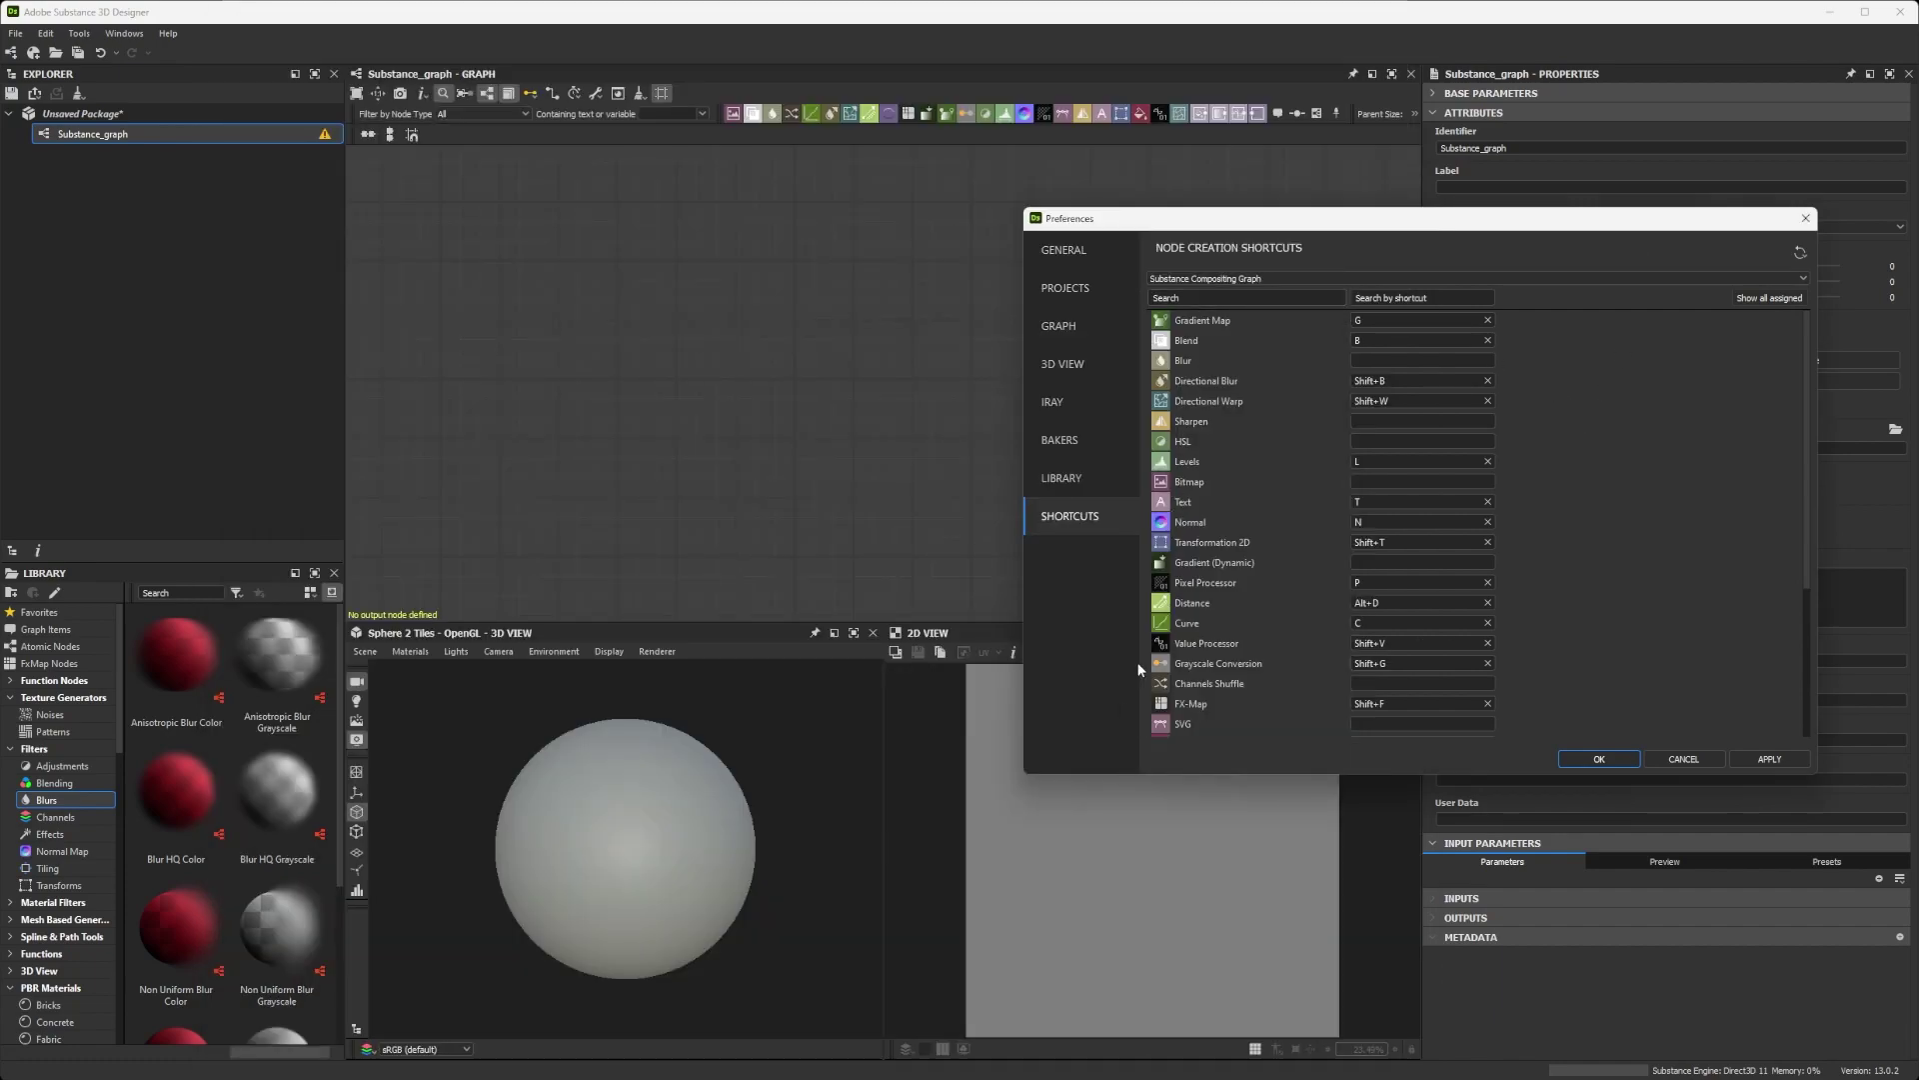
{"action": "key", "text": "alt+Tab"}
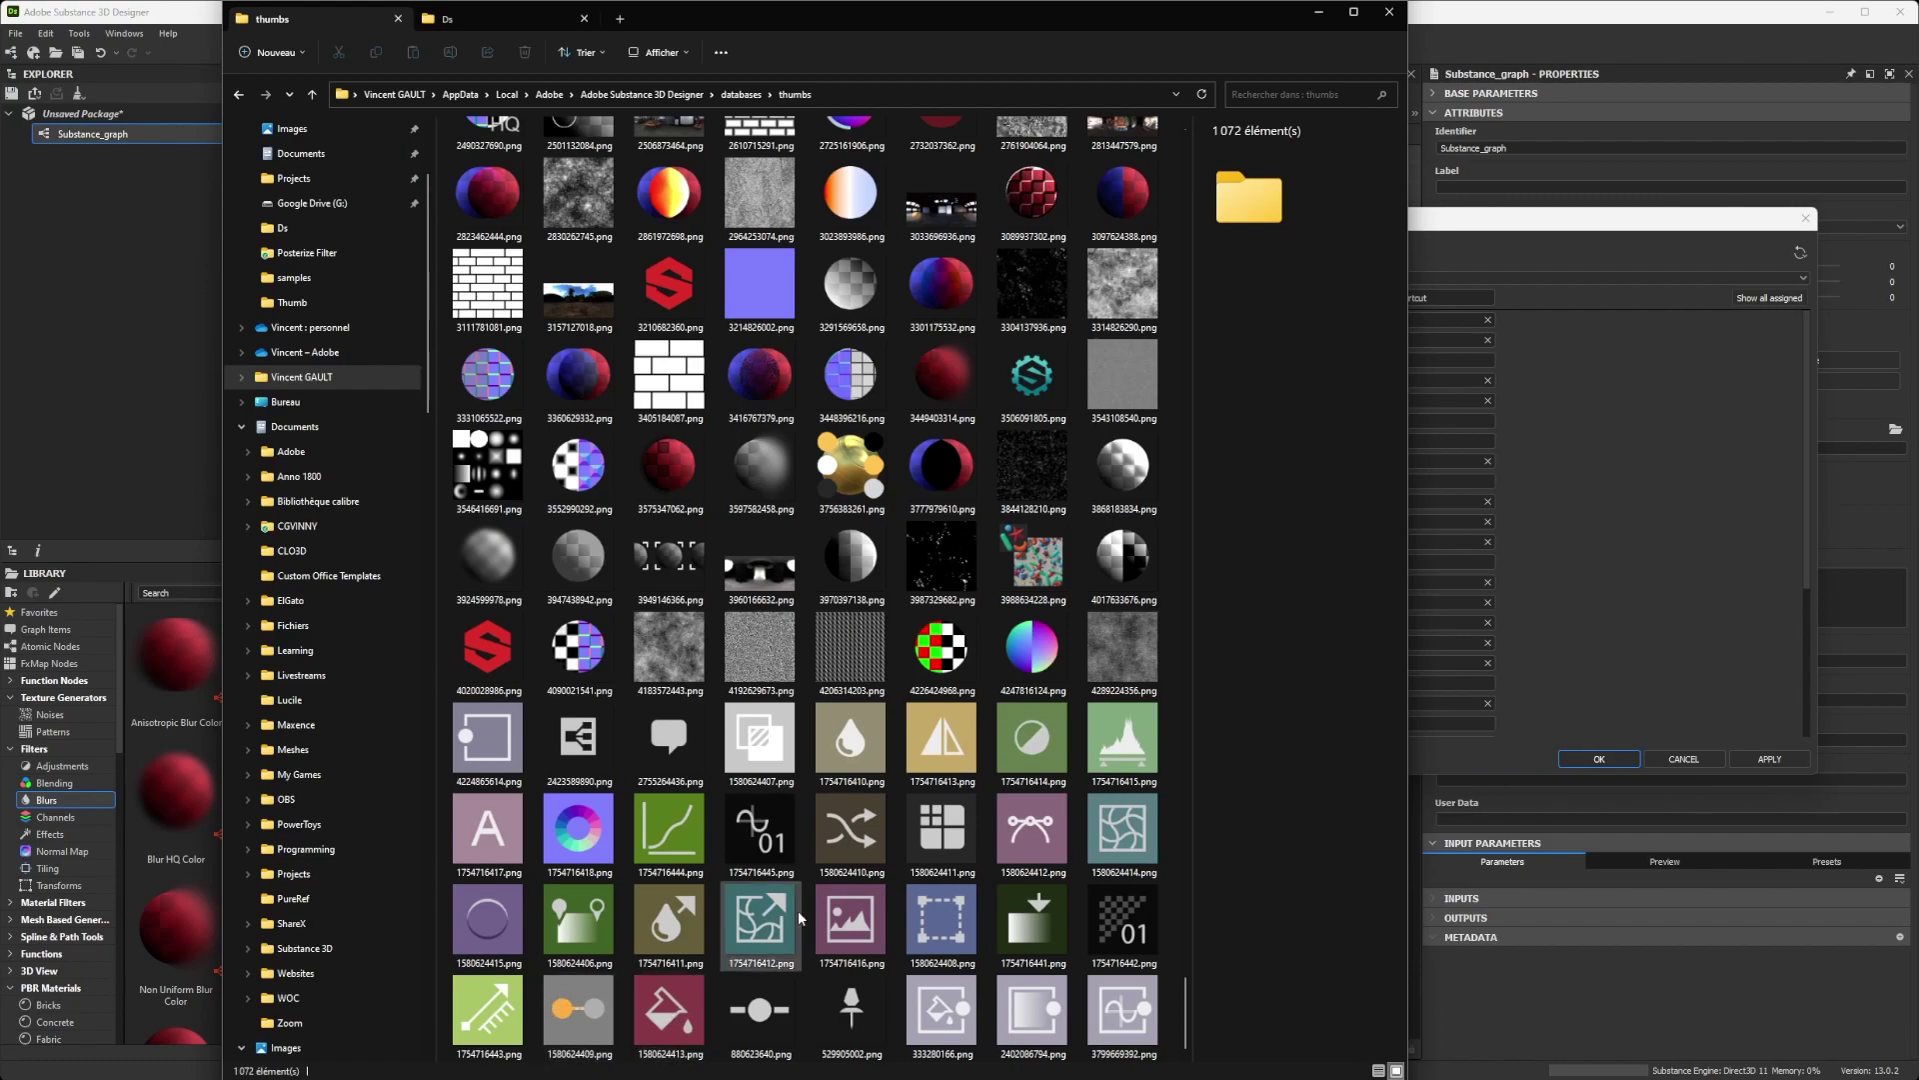
View the 56 icons in the Ds folder, then minimise File Explorer to reveal Designer's shortcuts
{"action": "left_click", "coordinate": [487, 22]}
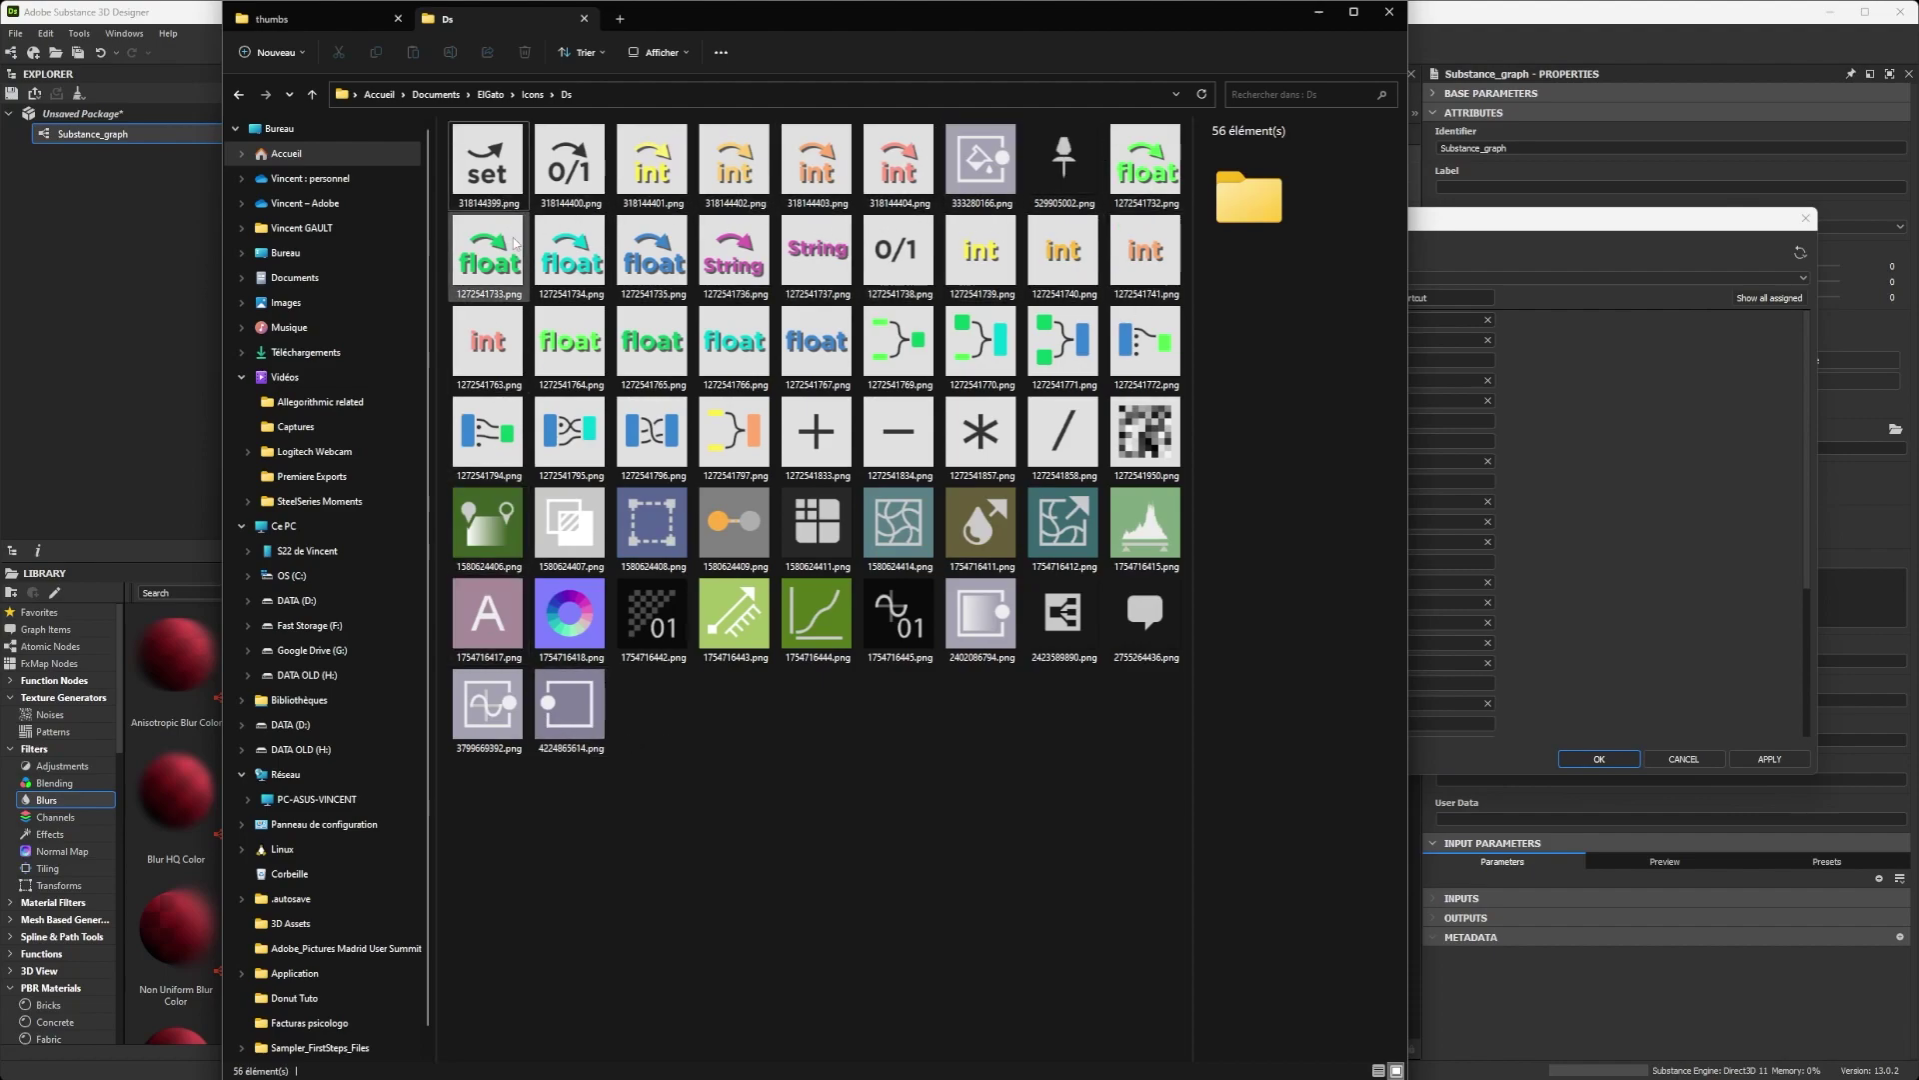
{"action": "left_click", "coordinate": [1321, 14]}
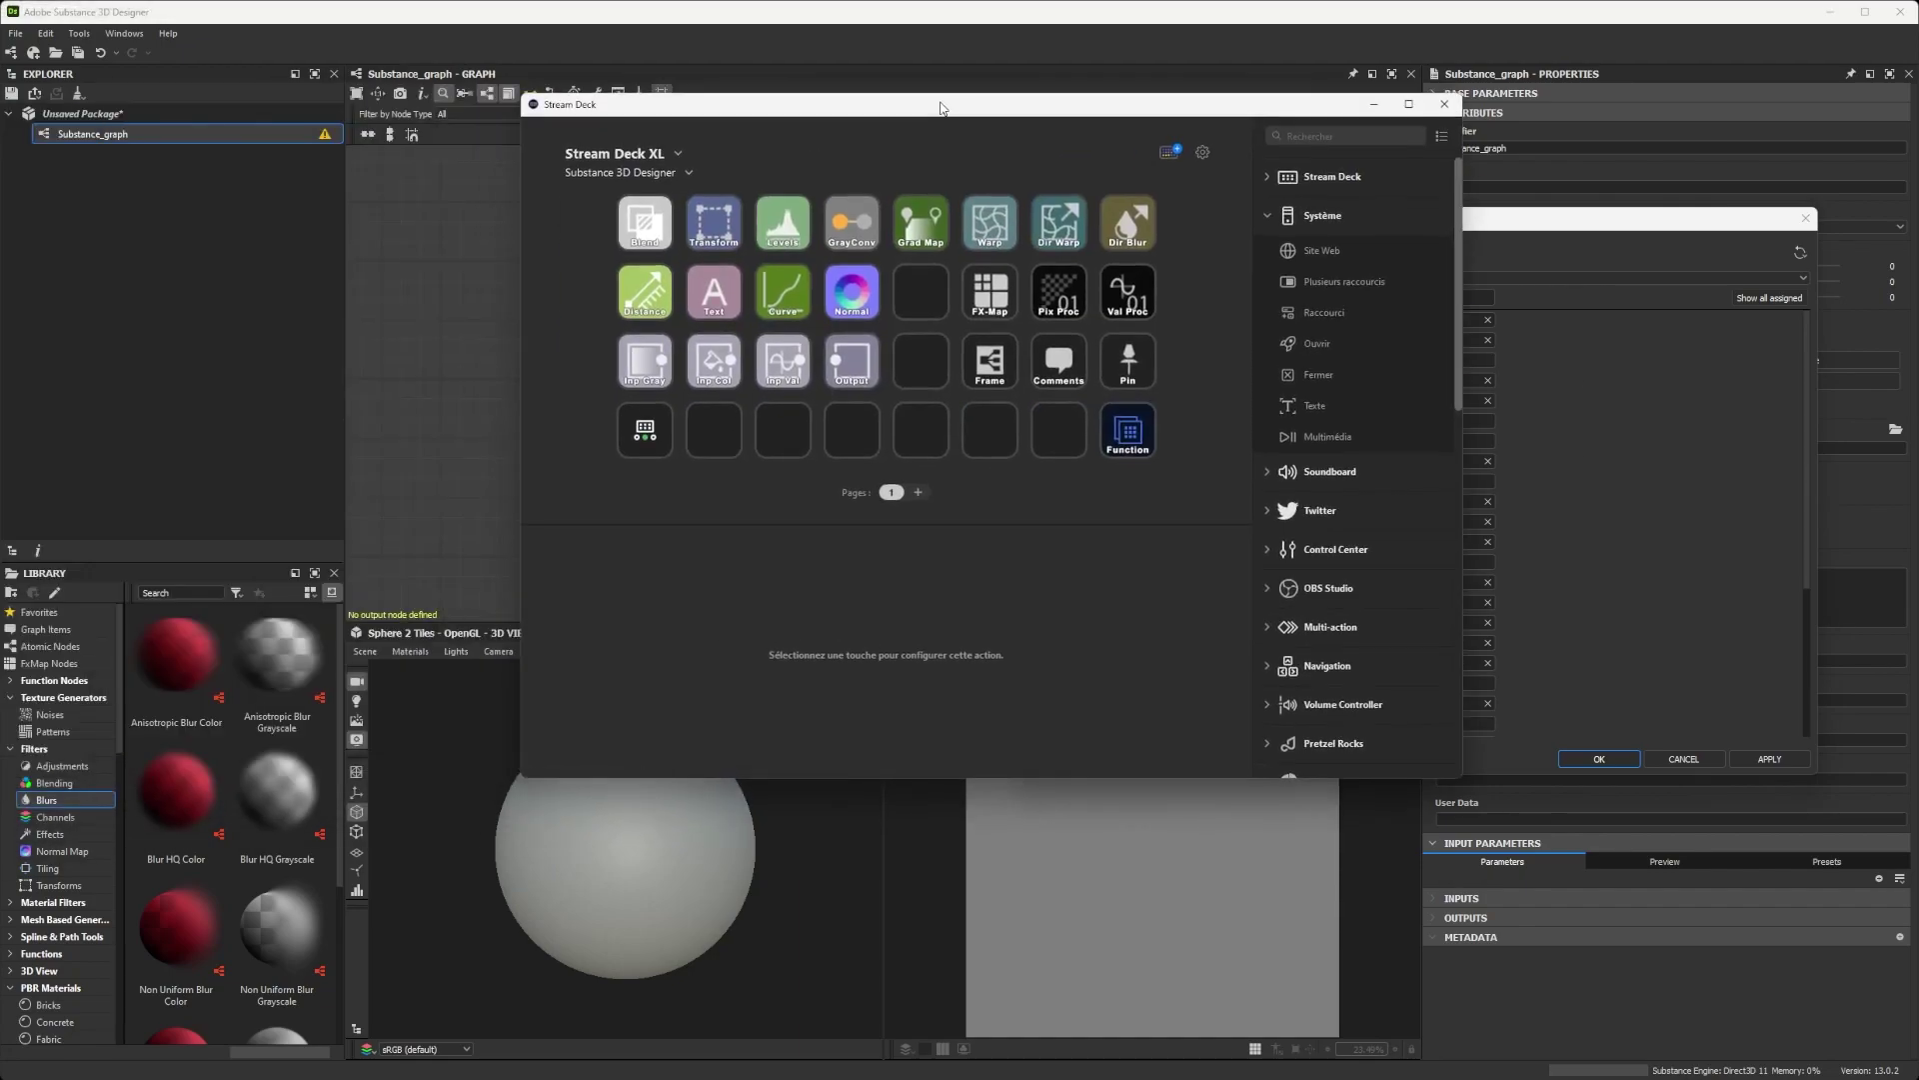
Add a blank profile named Profil 1 via Nouveau profil in the profile list
{"action": "left_click_drag", "start_coordinate": [943, 134], "coordinate": [846, 176]}
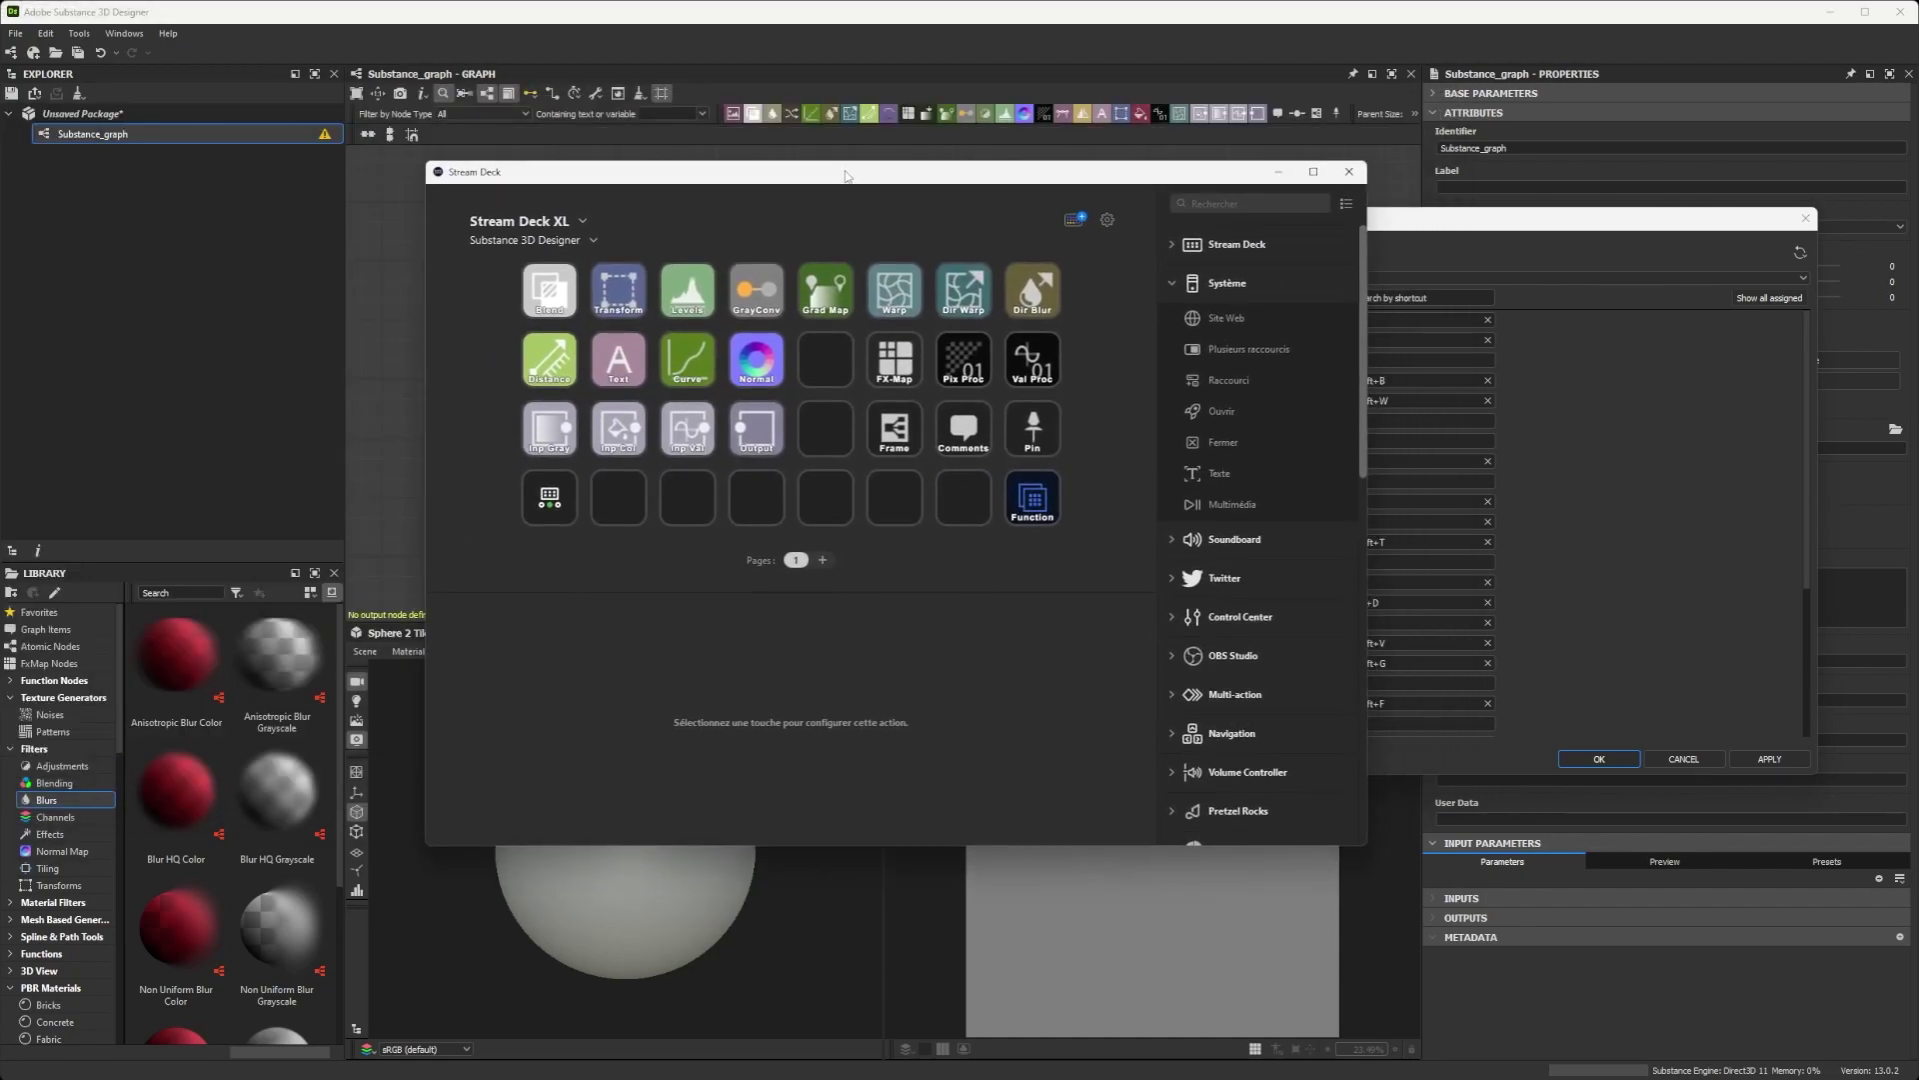
{"action": "left_click", "coordinate": [592, 242]}
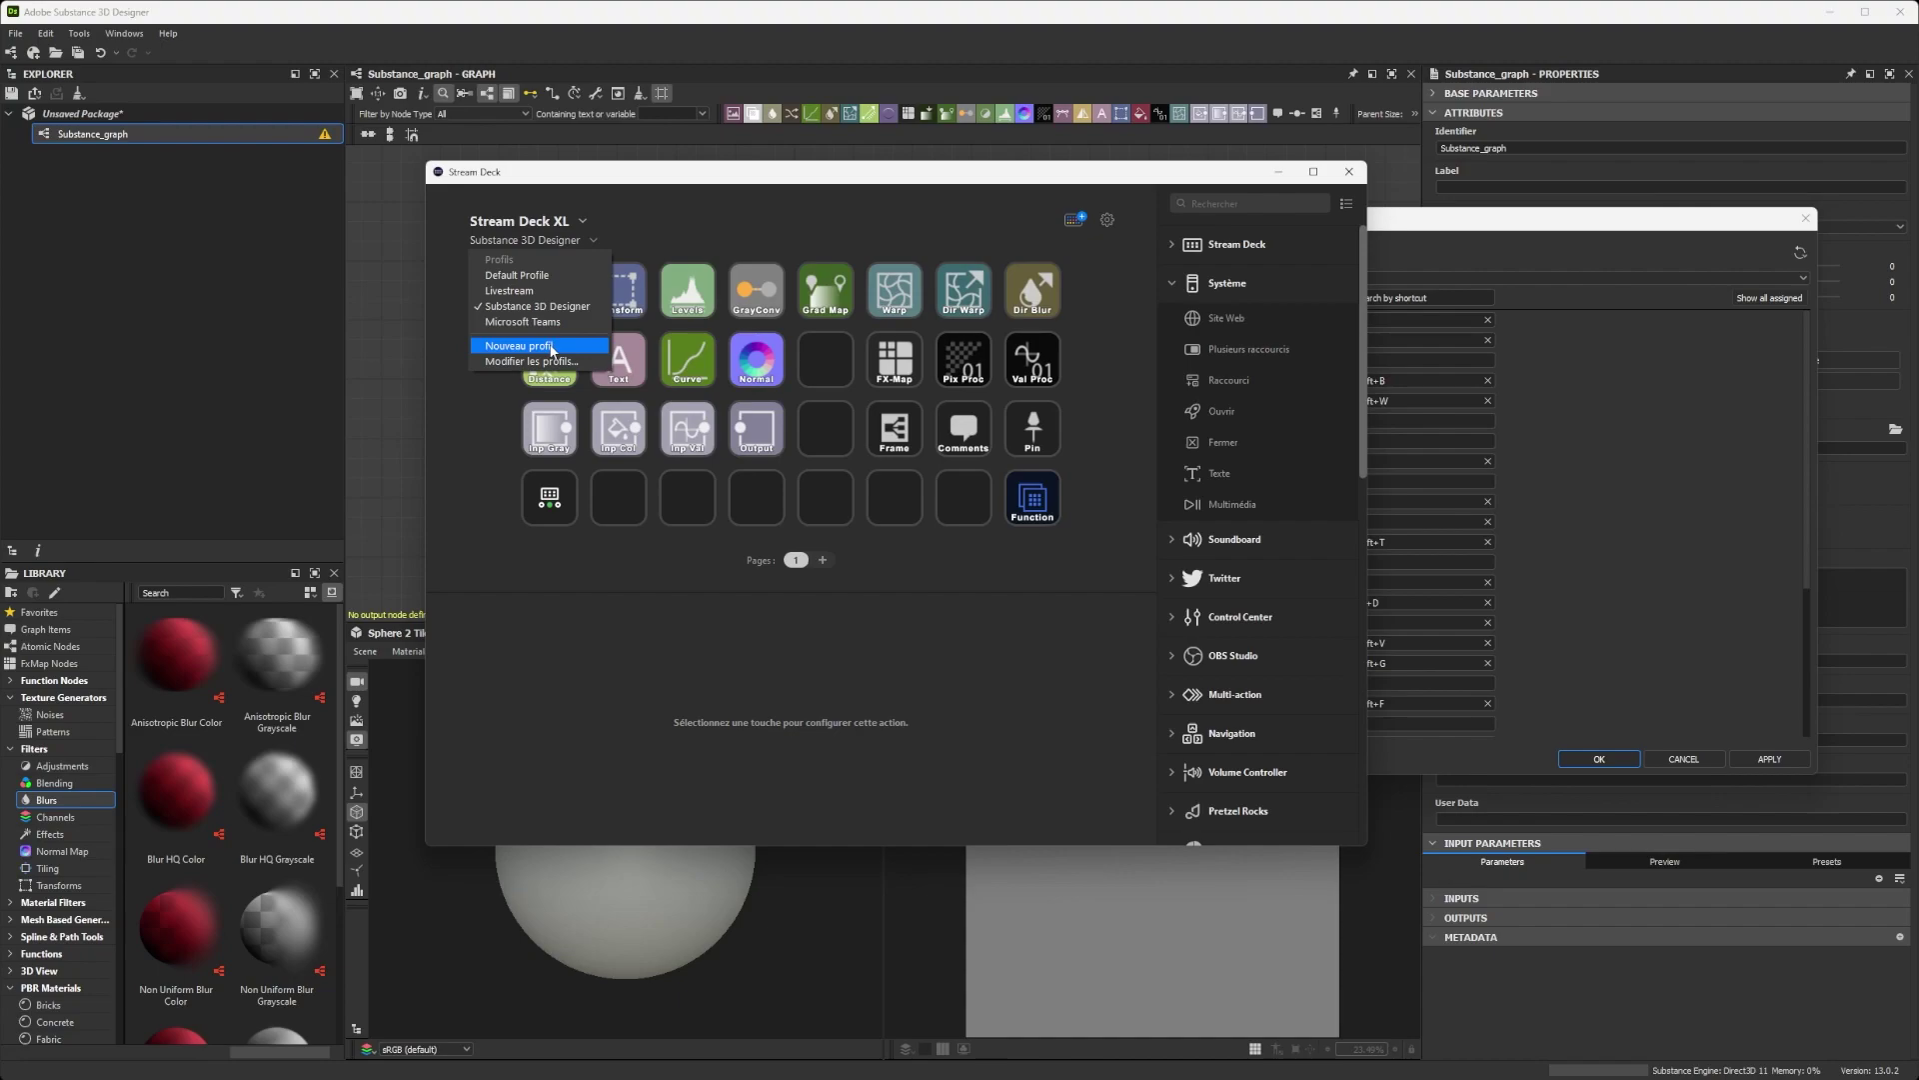
{"action": "left_click", "coordinate": [551, 347]}
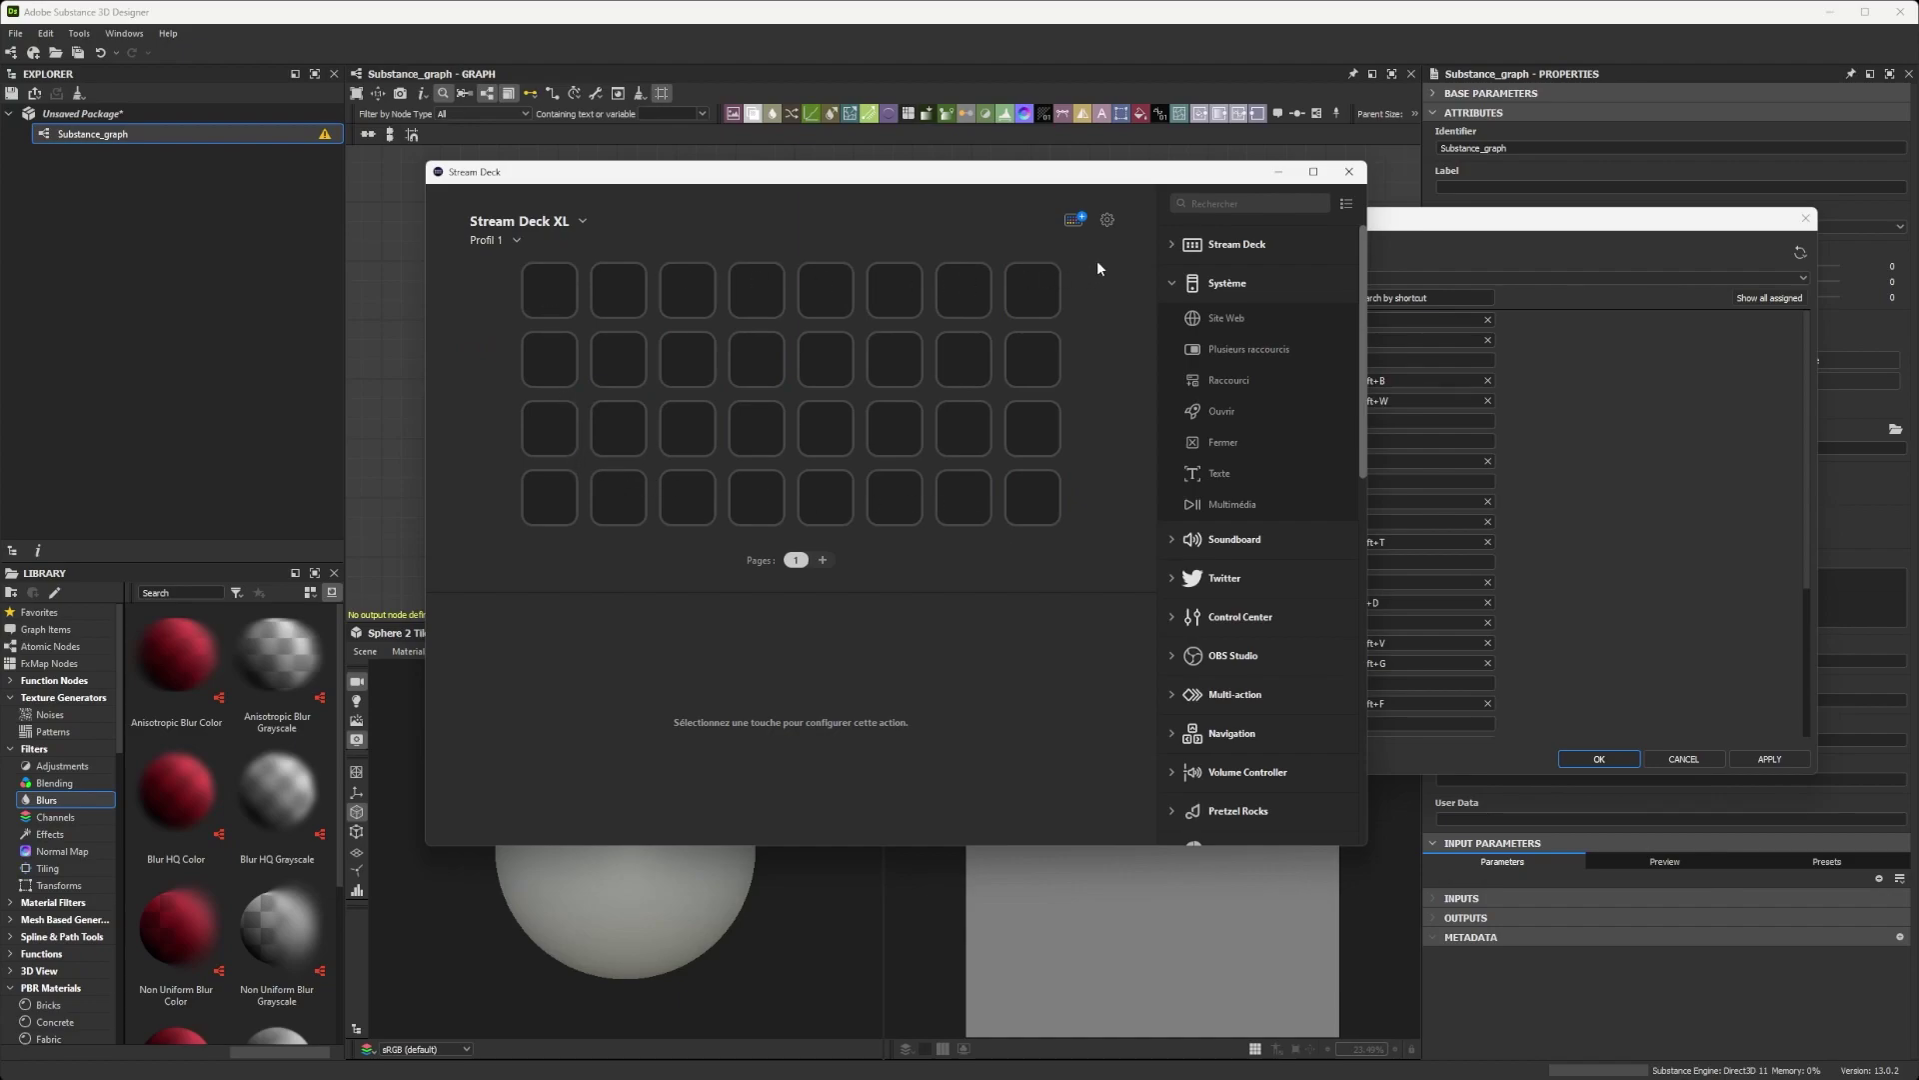
Place Système > Raccourci actions on keys 1, 2 and 3, then move Stream Deck aside to show Preferences
{"action": "left_click", "coordinate": [1172, 283]}
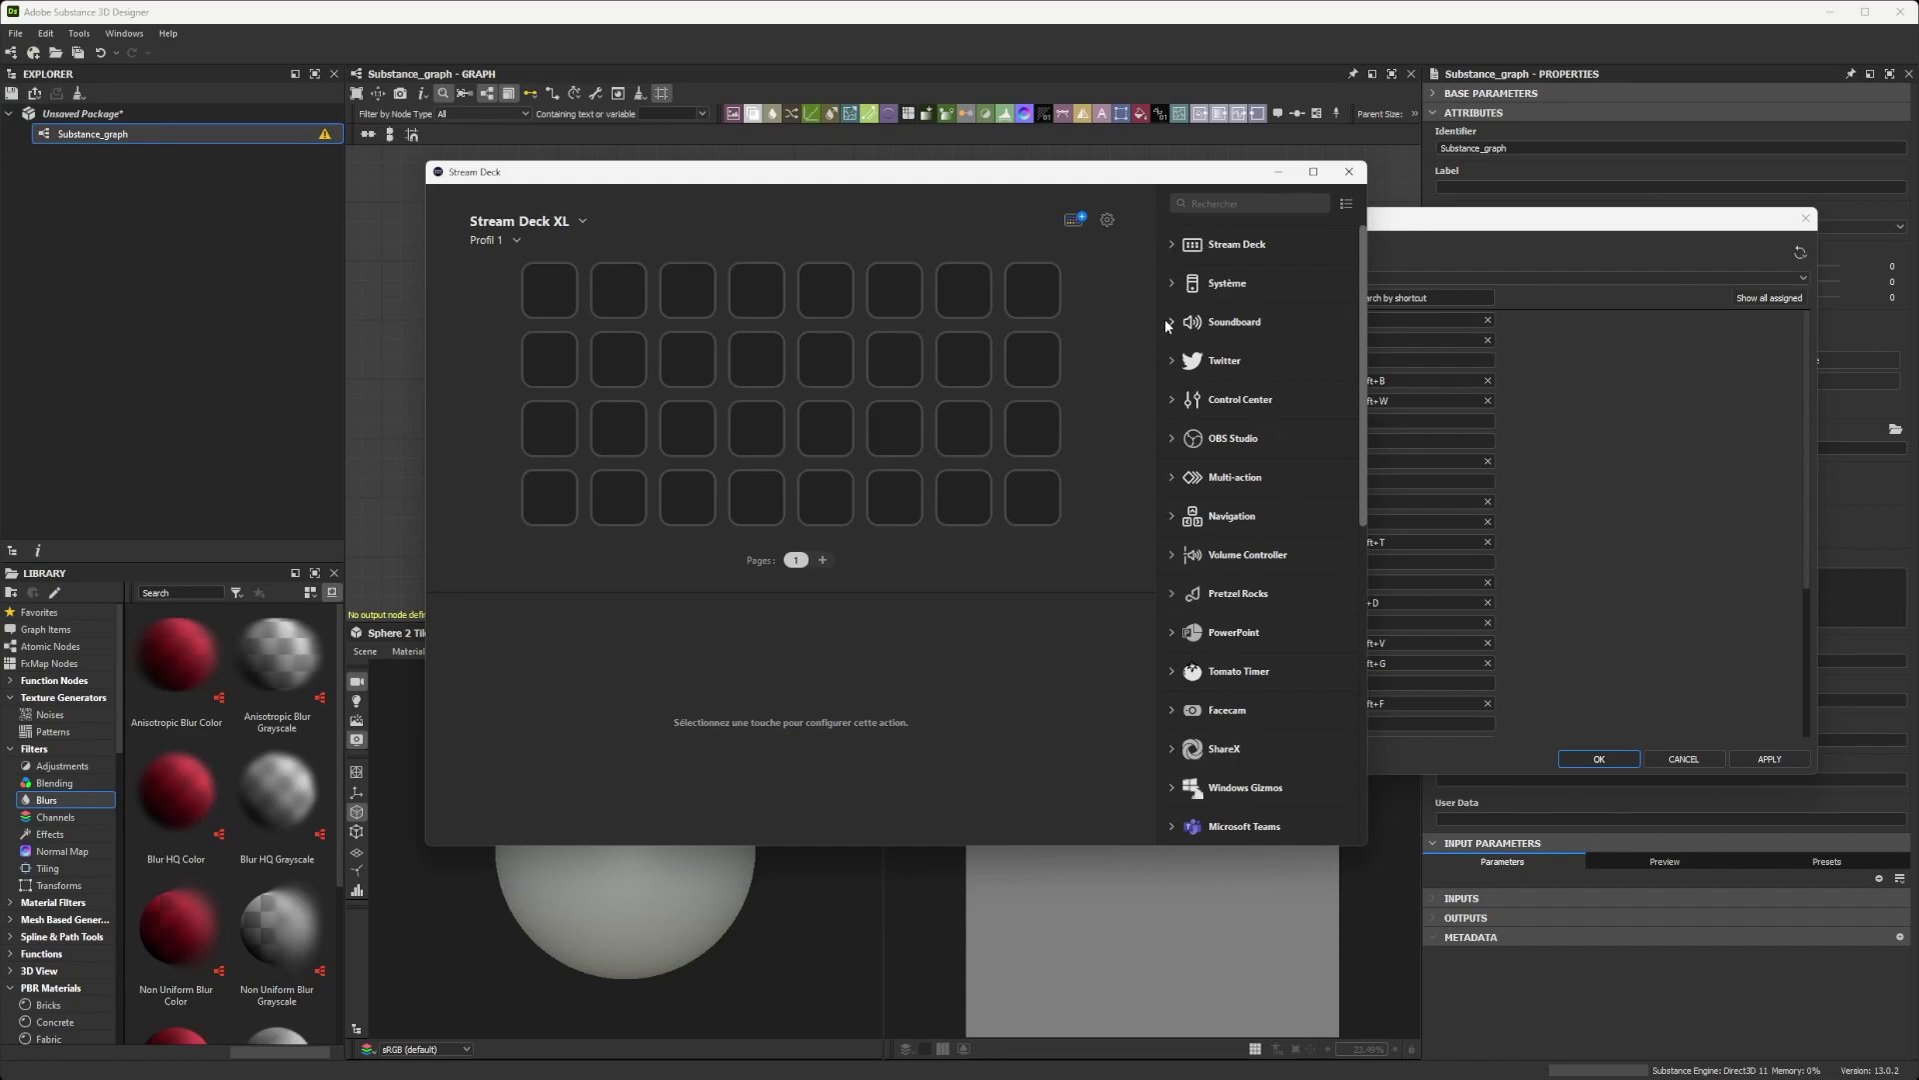
{"action": "left_click", "coordinate": [1173, 284]}
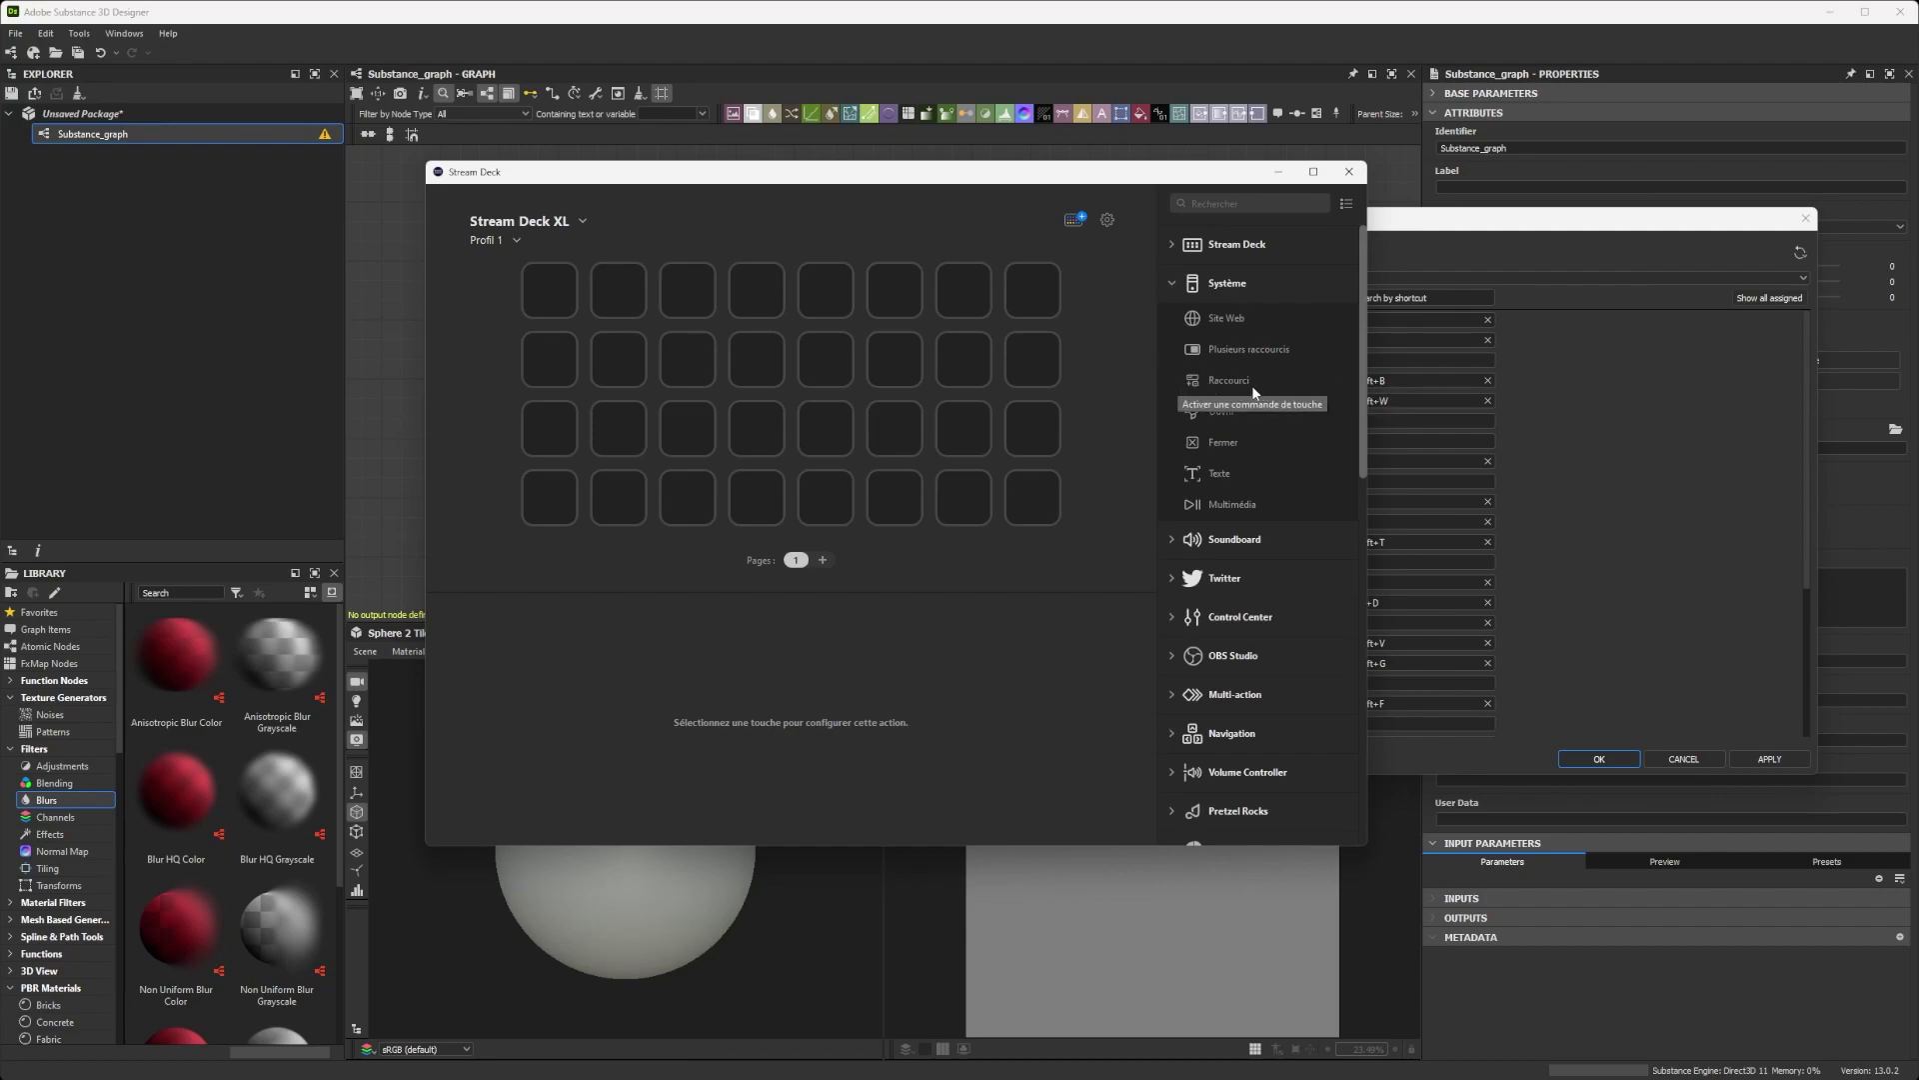
{"action": "left_click_drag", "start_coordinate": [1237, 386], "coordinate": [545, 293]}
{"action": "left_click_drag", "start_coordinate": [1240, 378], "coordinate": [618, 291]}
{"action": "left_click_drag", "start_coordinate": [1216, 376], "coordinate": [688, 292]}
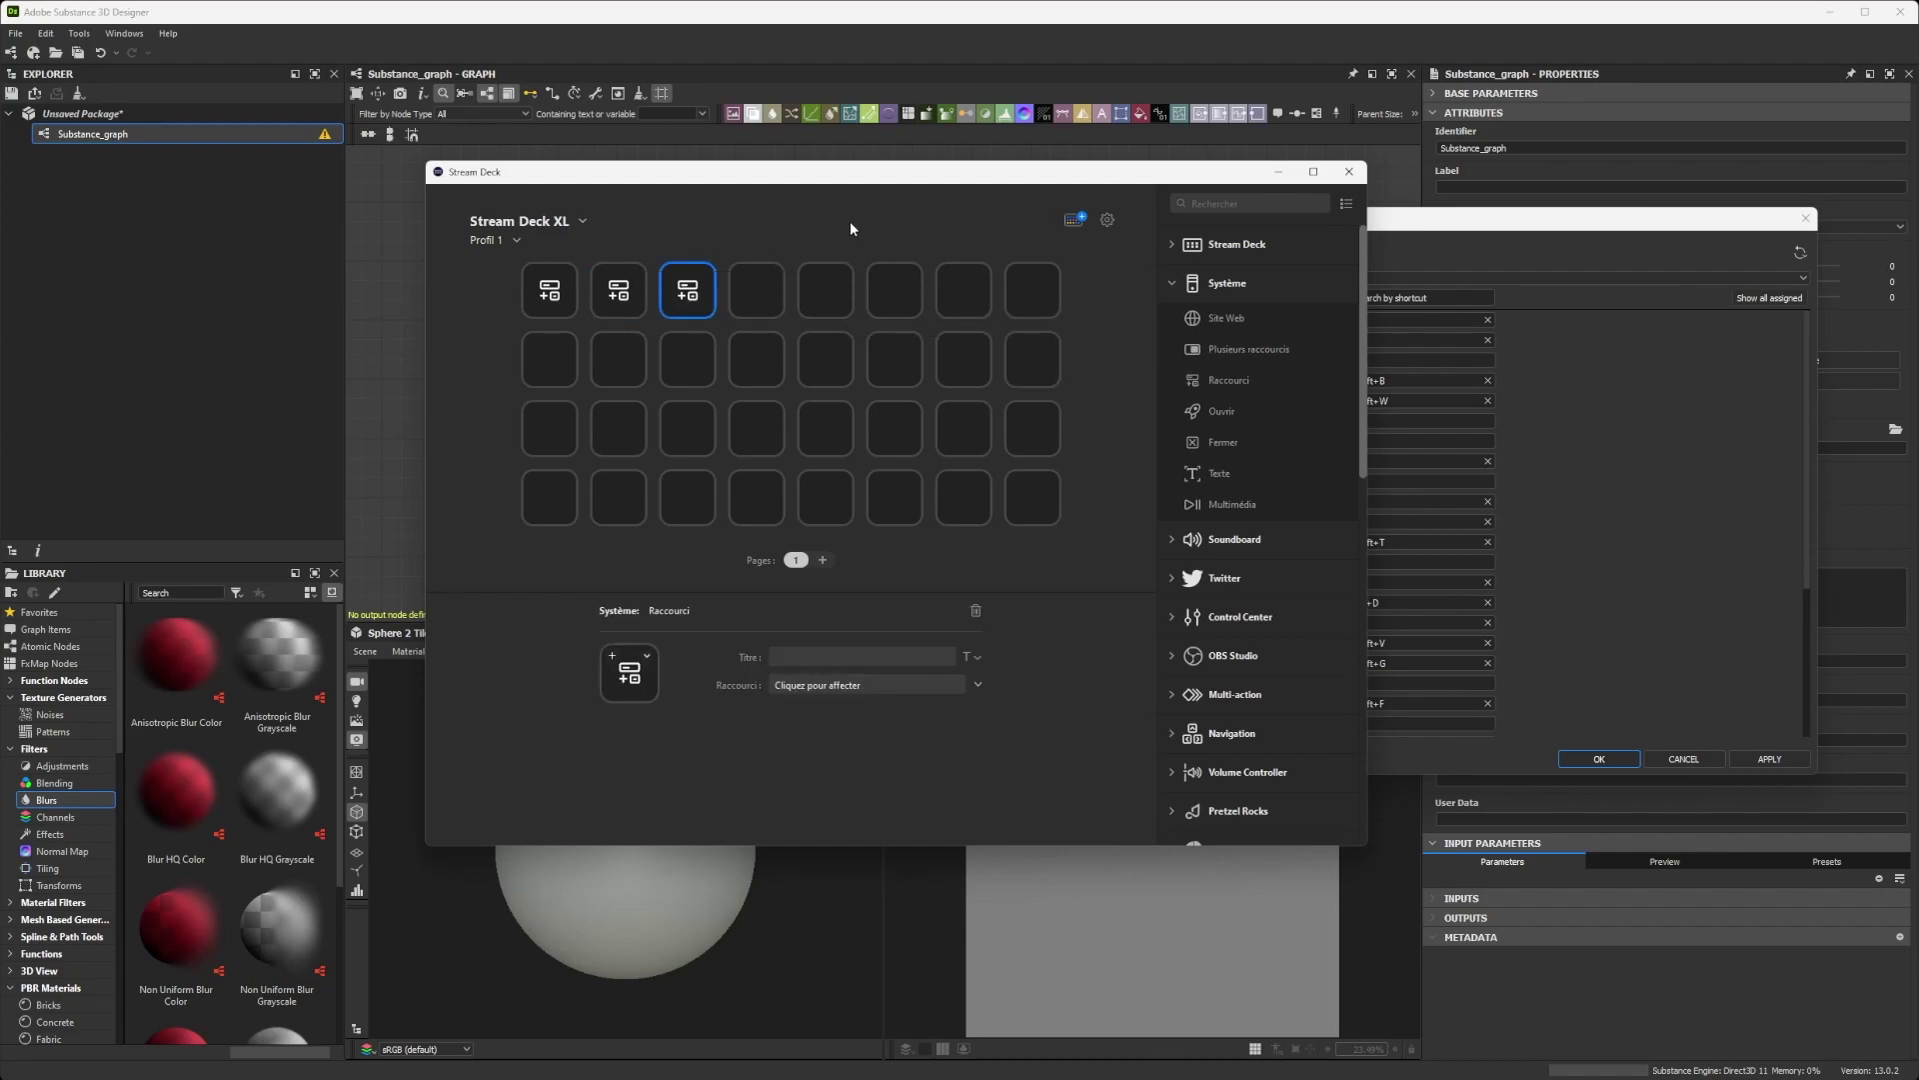
{"action": "left_click_drag", "start_coordinate": [886, 177], "coordinate": [525, 167]}
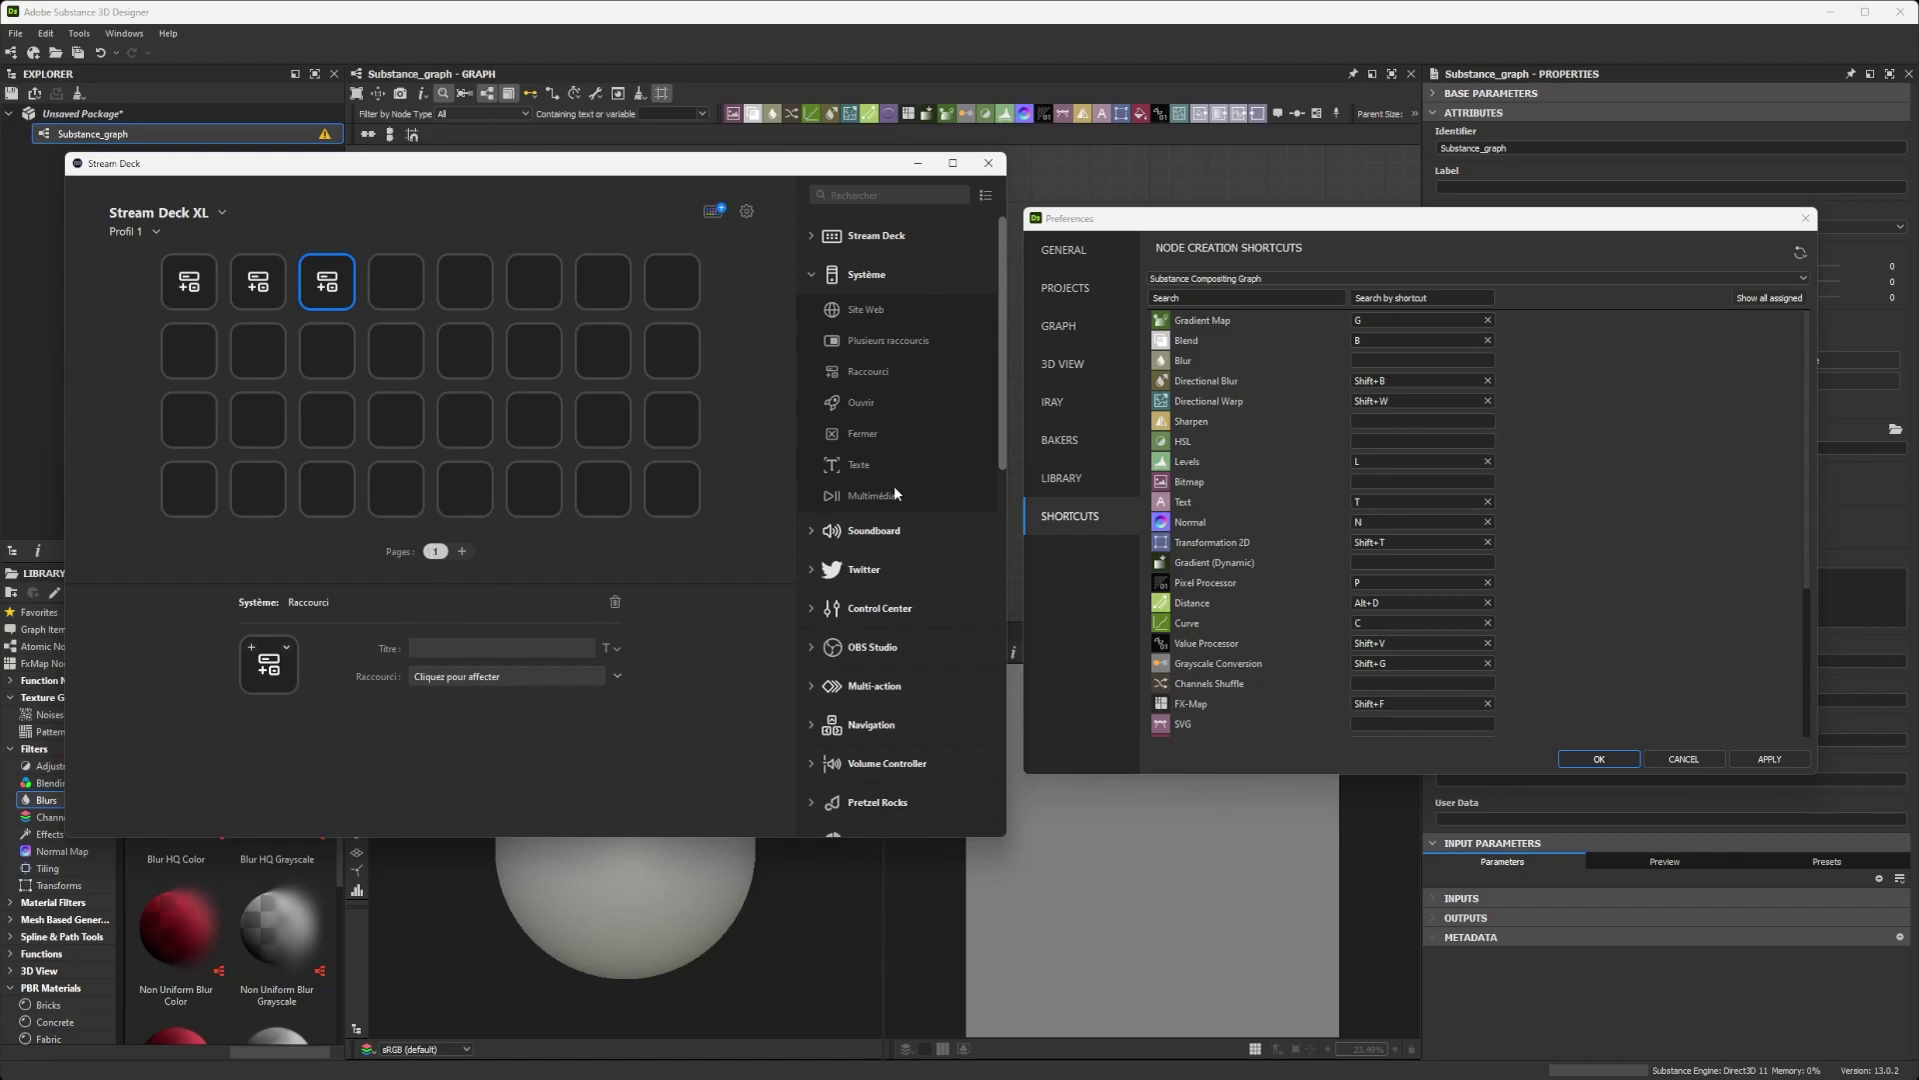
Give Gradient Map the shortcut G, then set key 1's title to 'Grdt Map' and its Raccourci to G
{"action": "left_click", "coordinate": [1359, 320]}
{"action": "key", "text": "g"}
{"action": "left_click", "coordinate": [195, 285]}
{"action": "left_click", "coordinate": [444, 651]}
{"action": "type", "text": "Grdt Map"}
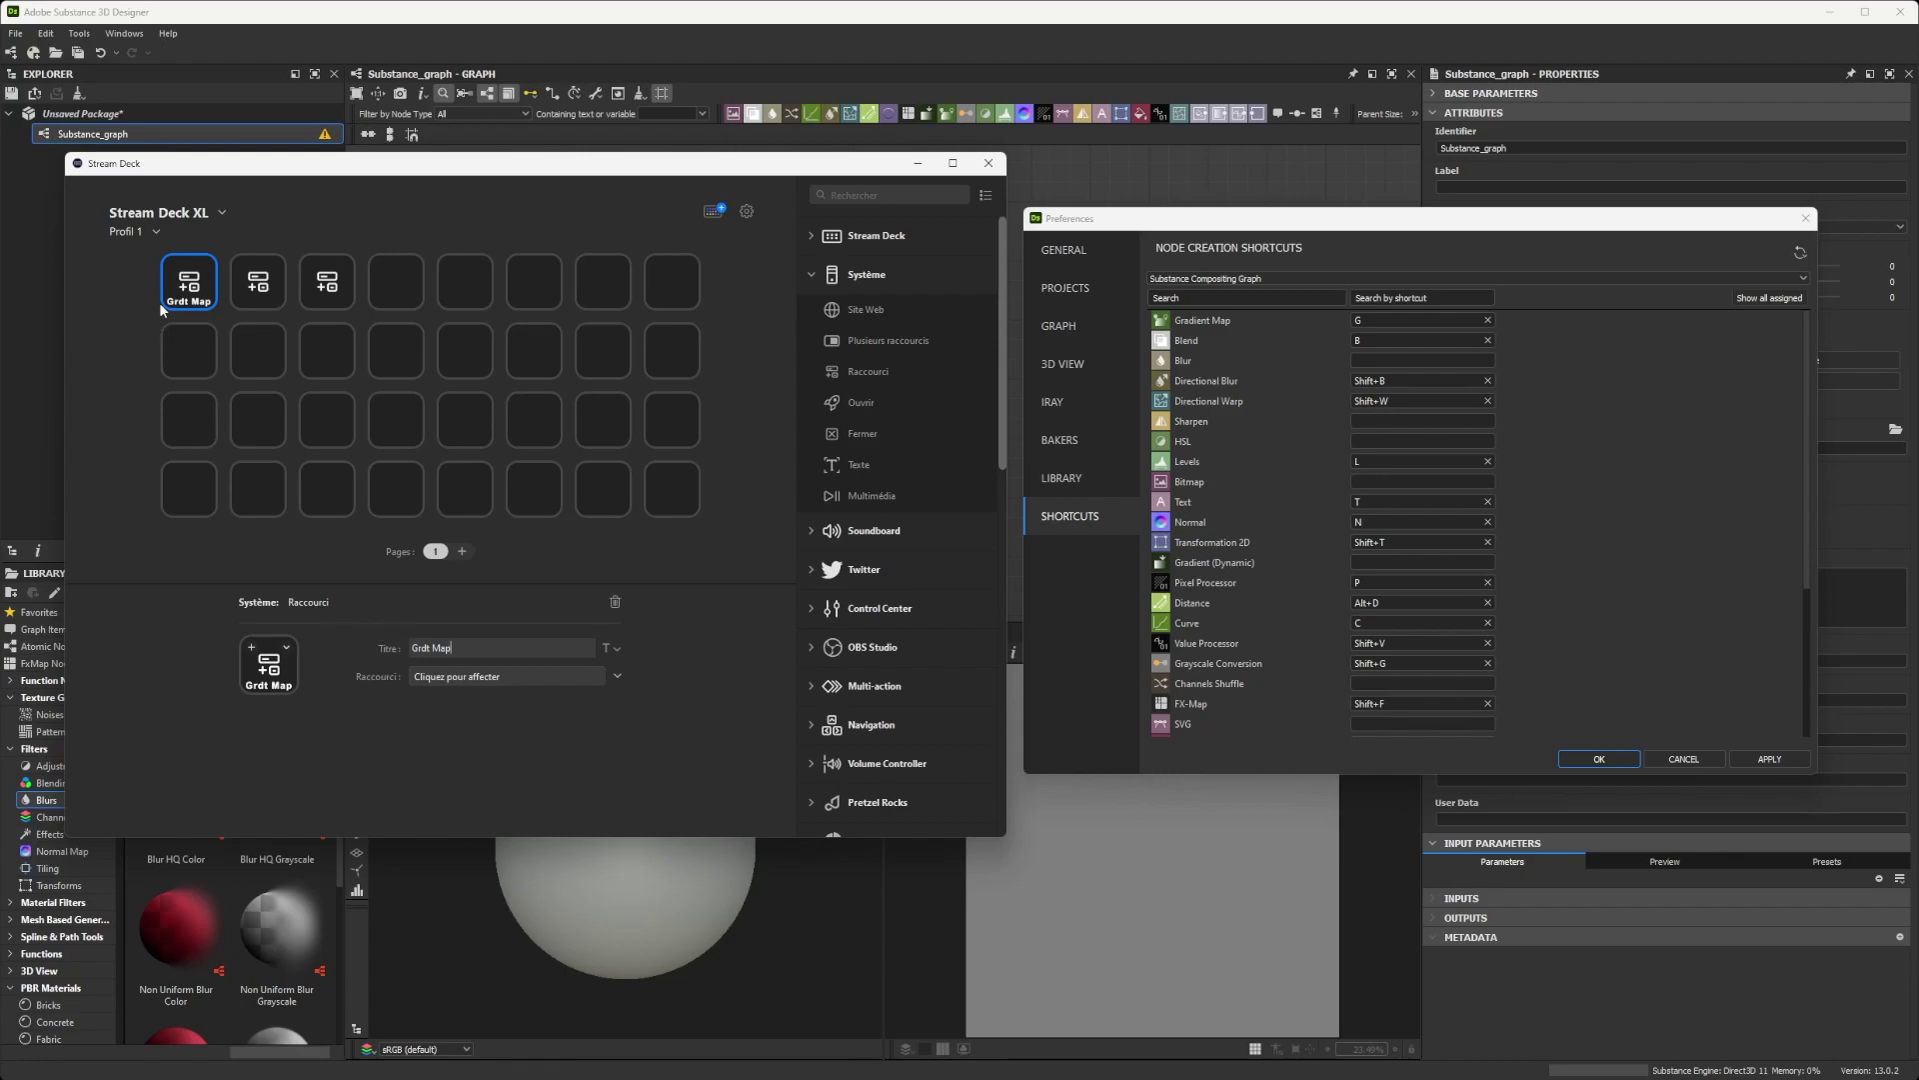
{"action": "left_click", "coordinate": [475, 677]}
{"action": "key", "text": "g"}
Set key 1's icon from the Gradient Map image file 1580624406.png
{"action": "left_click", "coordinate": [288, 649]}
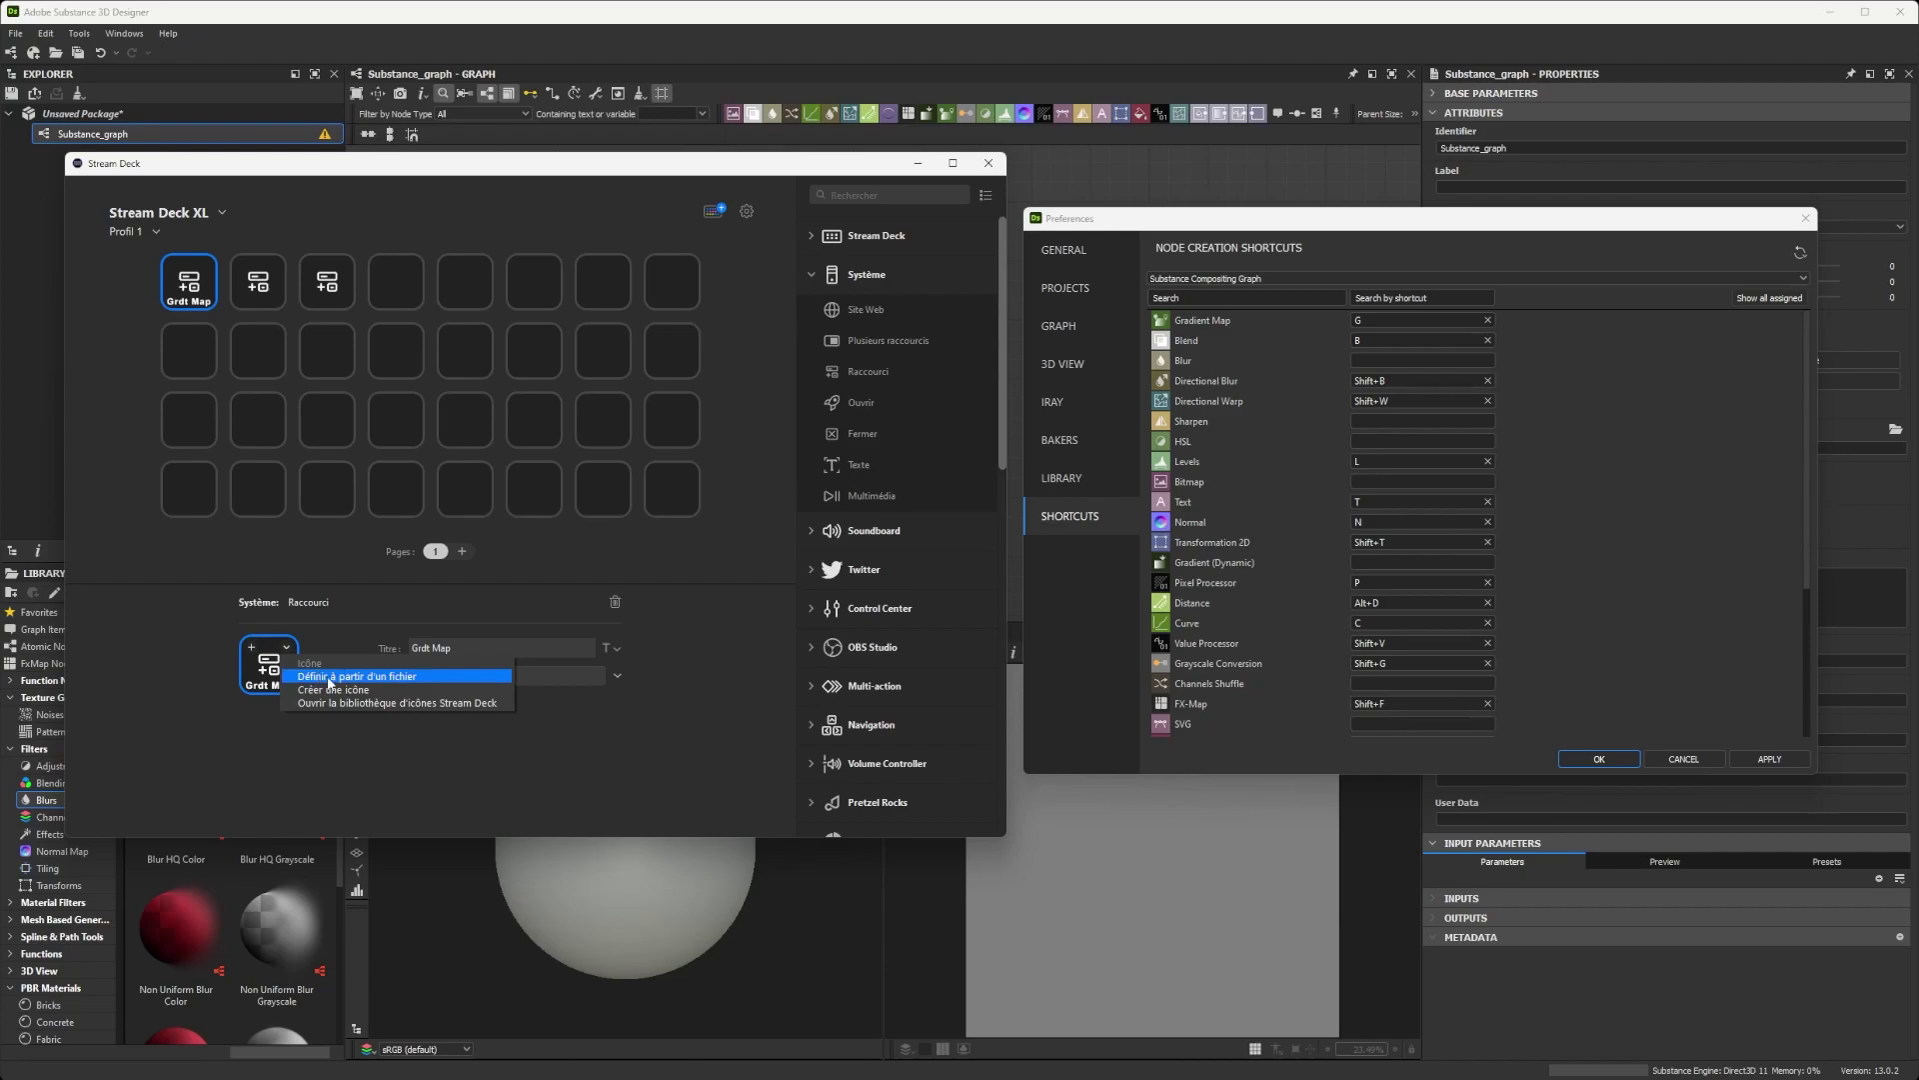
{"action": "left_click", "coordinate": [328, 678]}
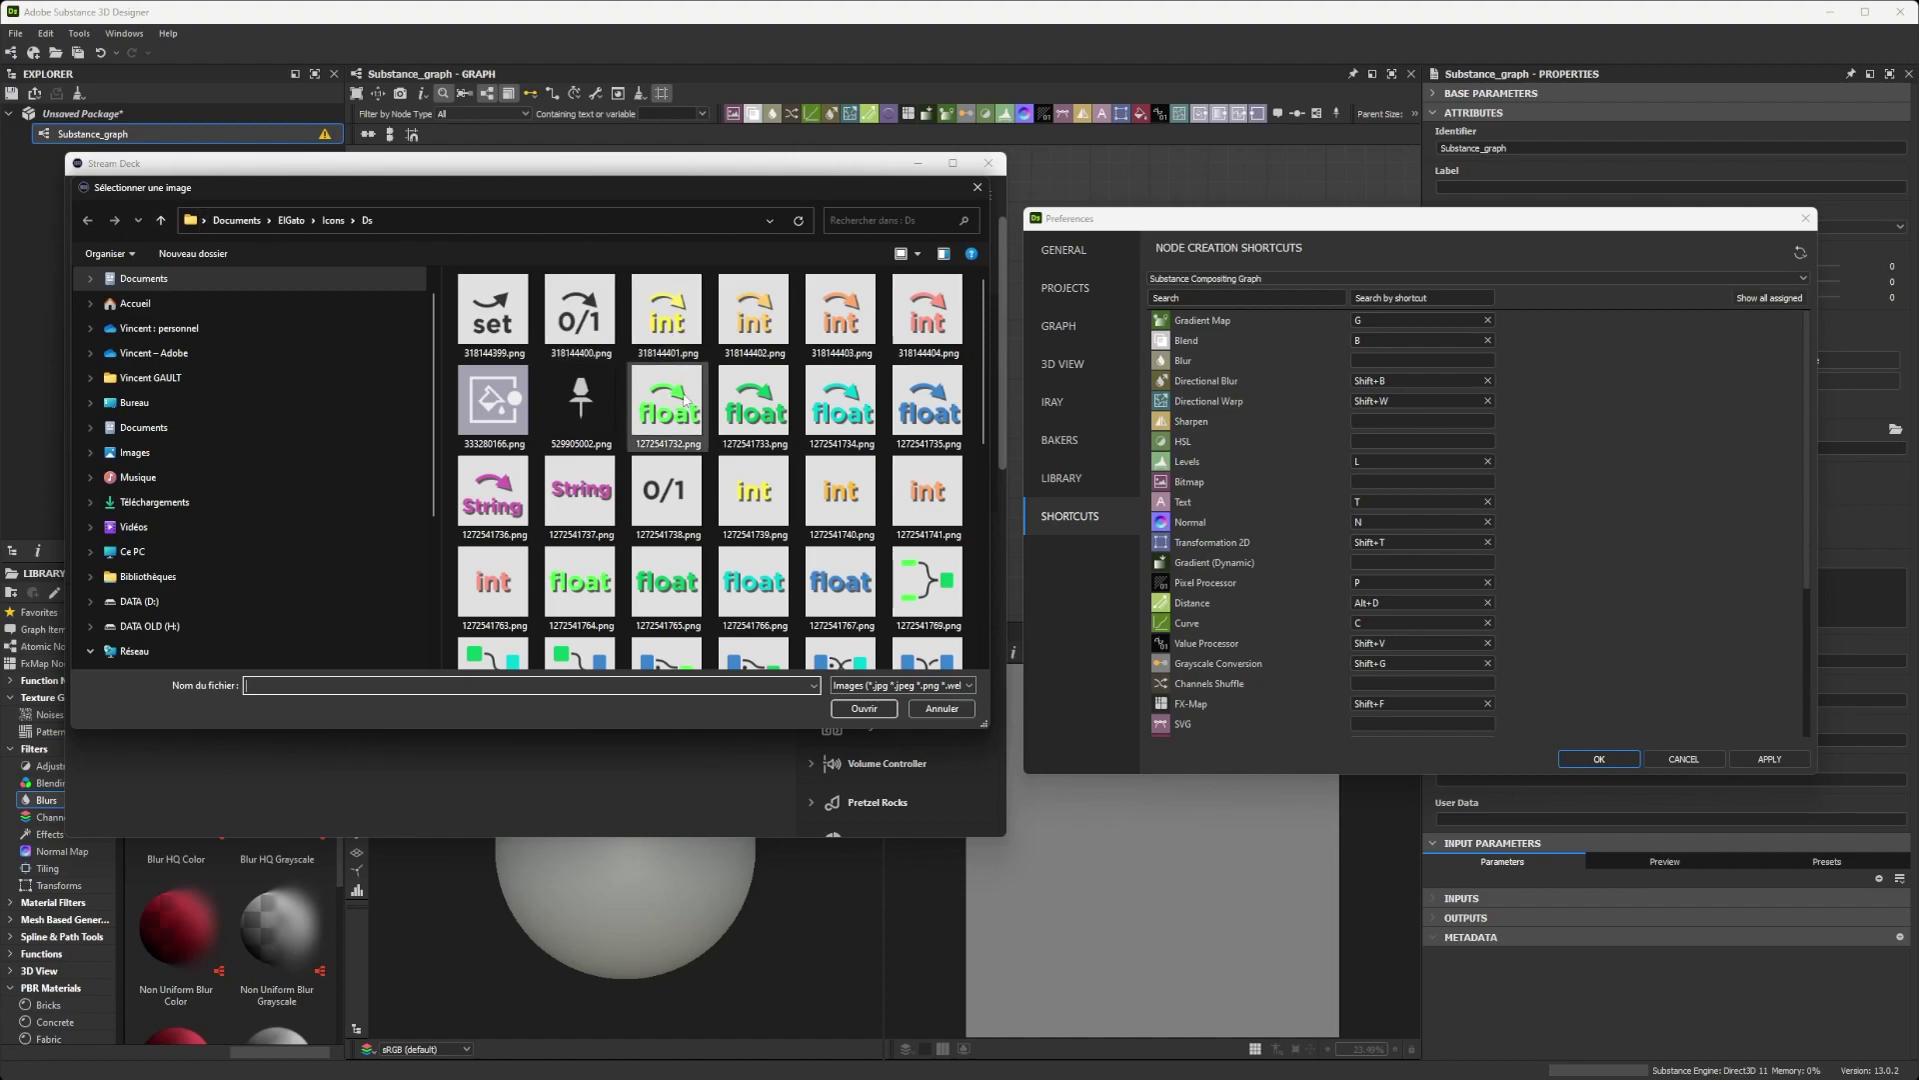
{"action": "scroll", "coordinate": [684, 400], "scroll_direction": "down", "scroll_amount": 10}
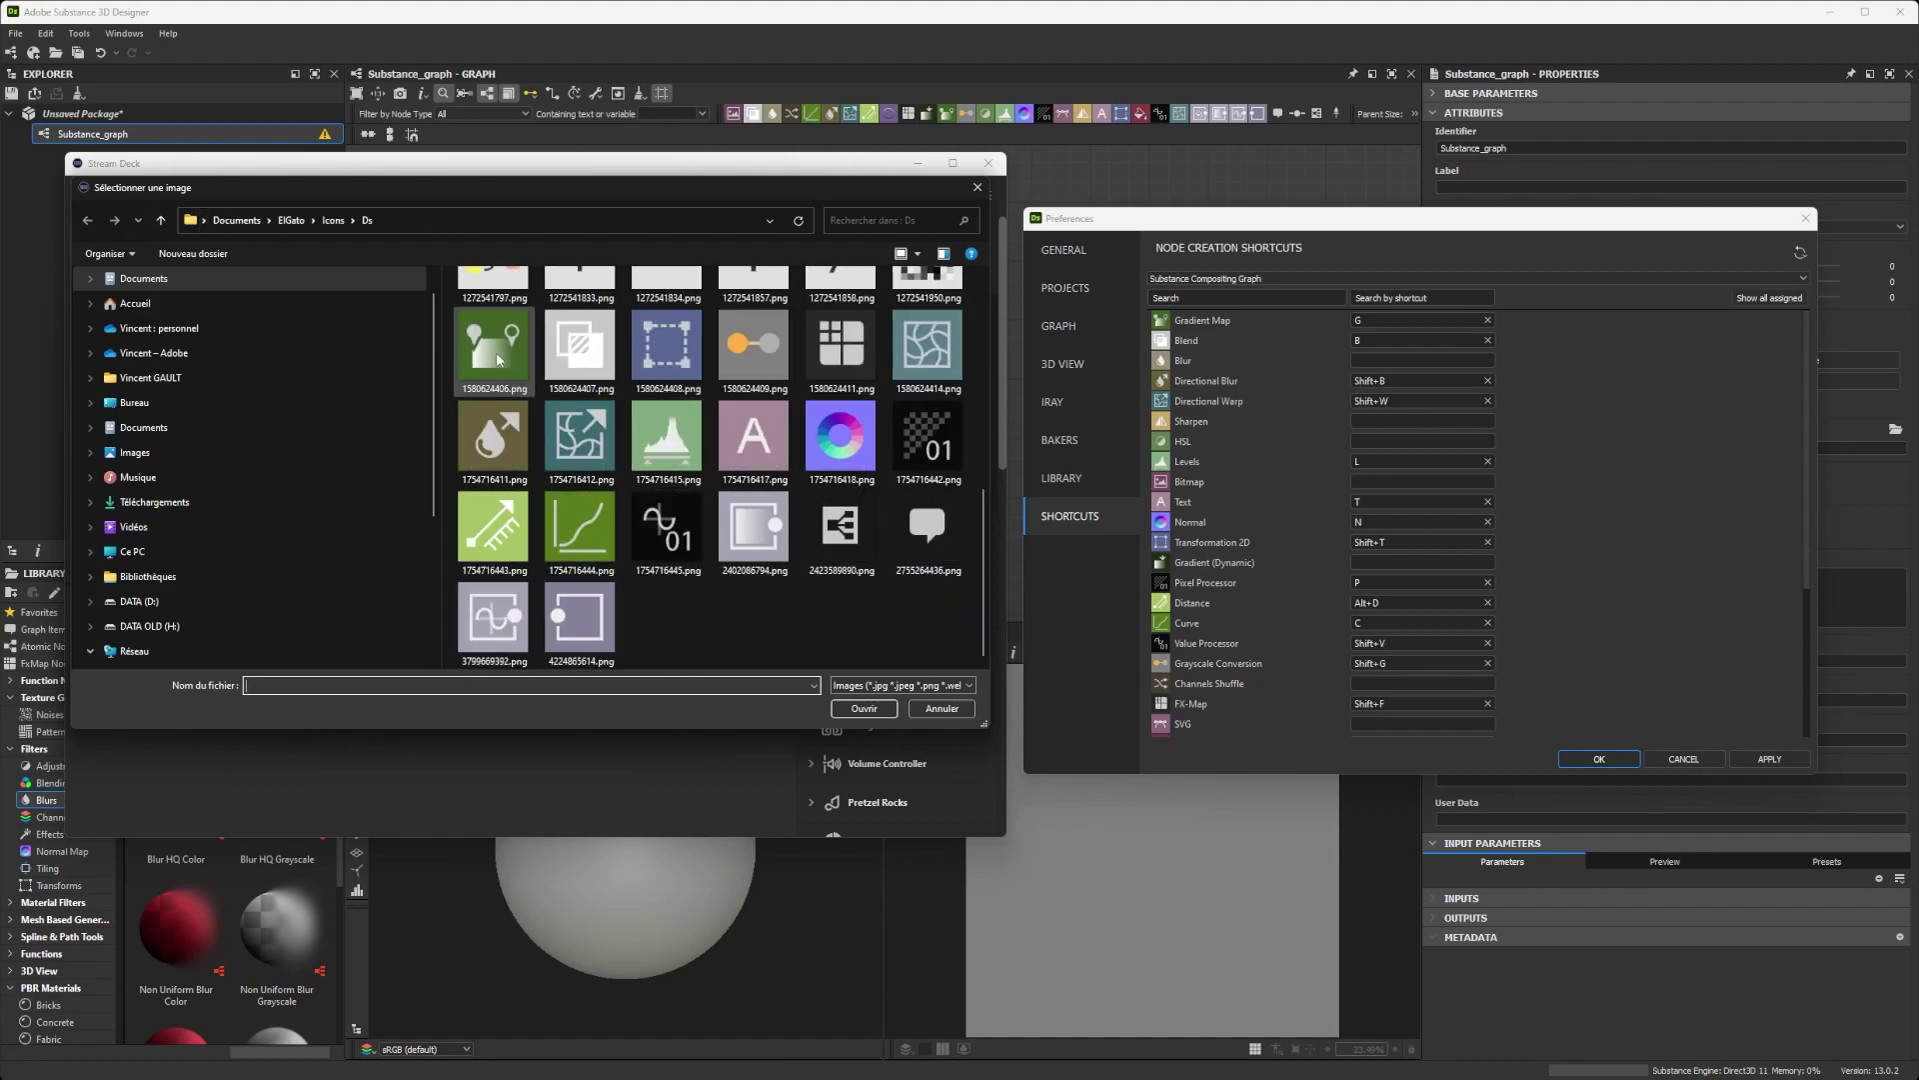
{"action": "double_click", "coordinate": [501, 359]}
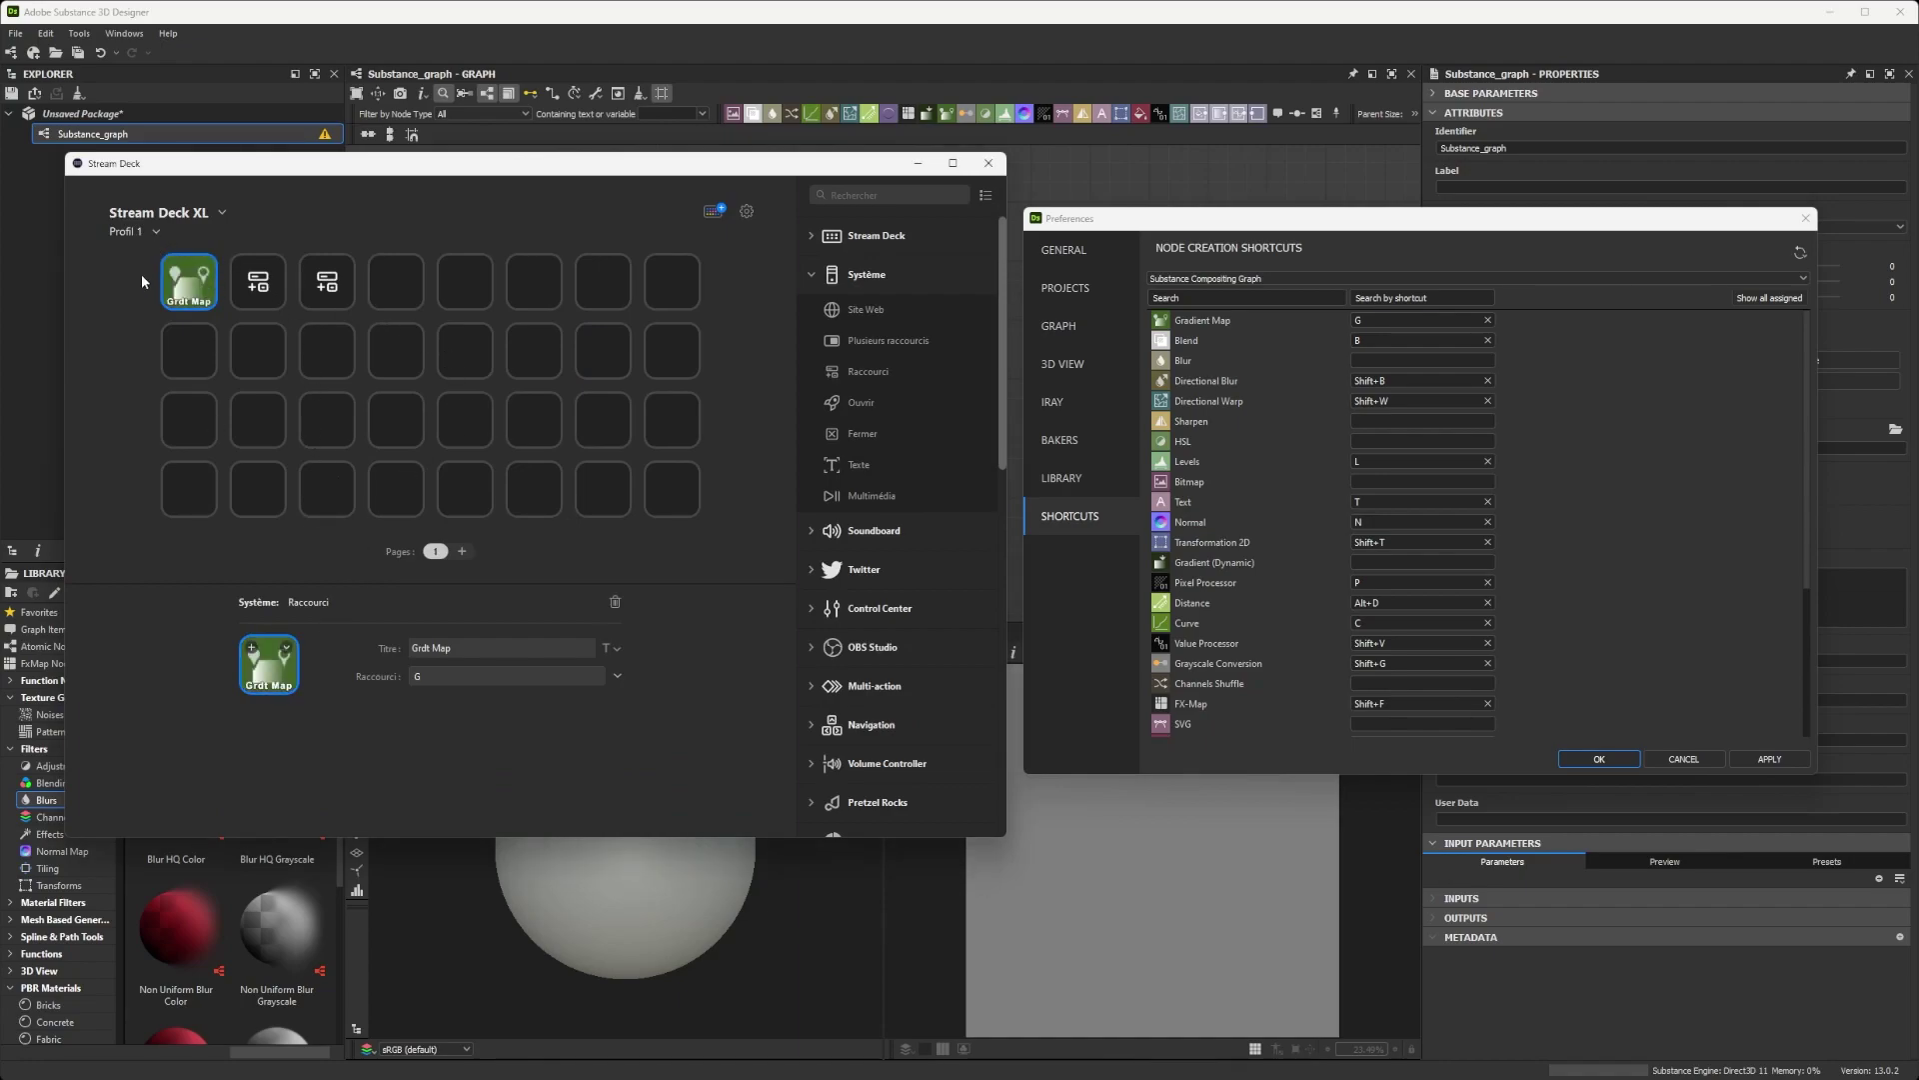
Set key 2's title to 'Blend' and its Raccourci to B
{"action": "left_click", "coordinate": [258, 285]}
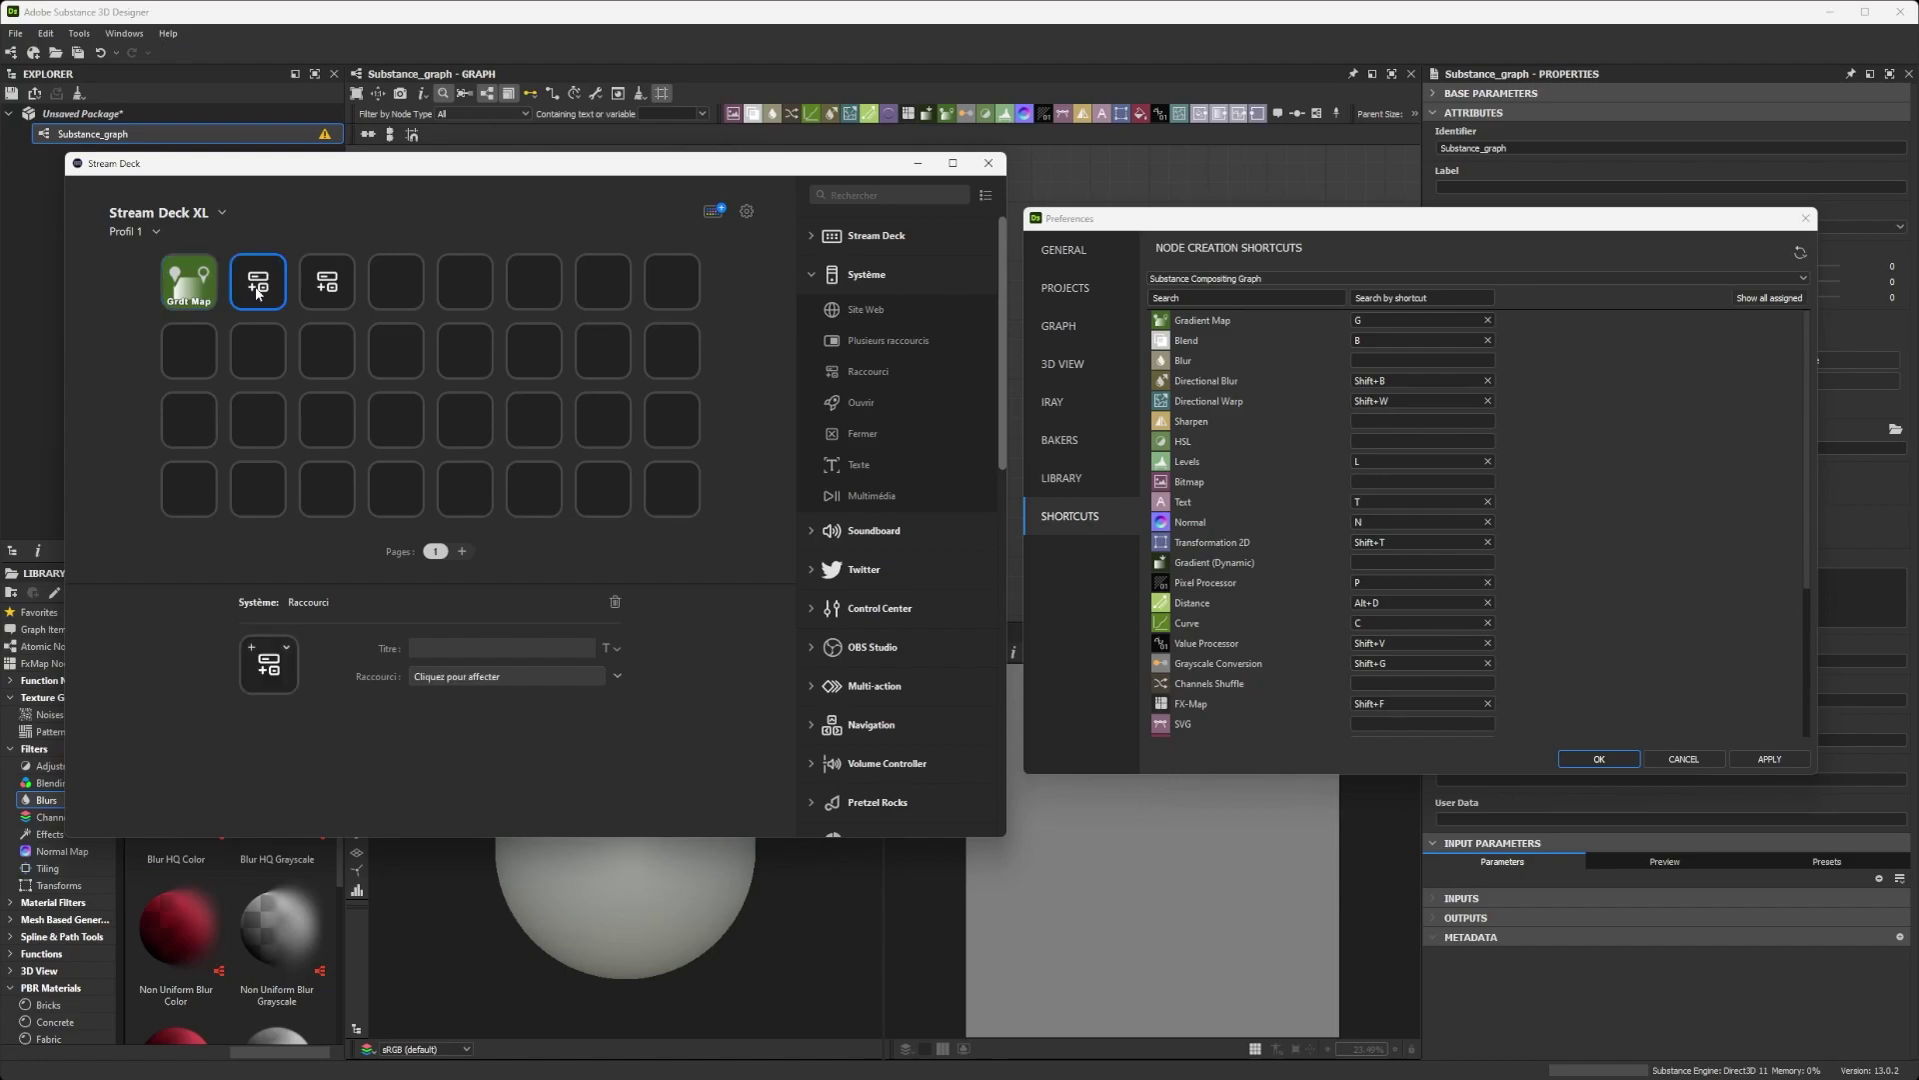
{"action": "left_click", "coordinate": [454, 648]}
{"action": "type", "text": "Blend"}
{"action": "left_click", "coordinate": [452, 676]}
{"action": "key", "text": "b"}
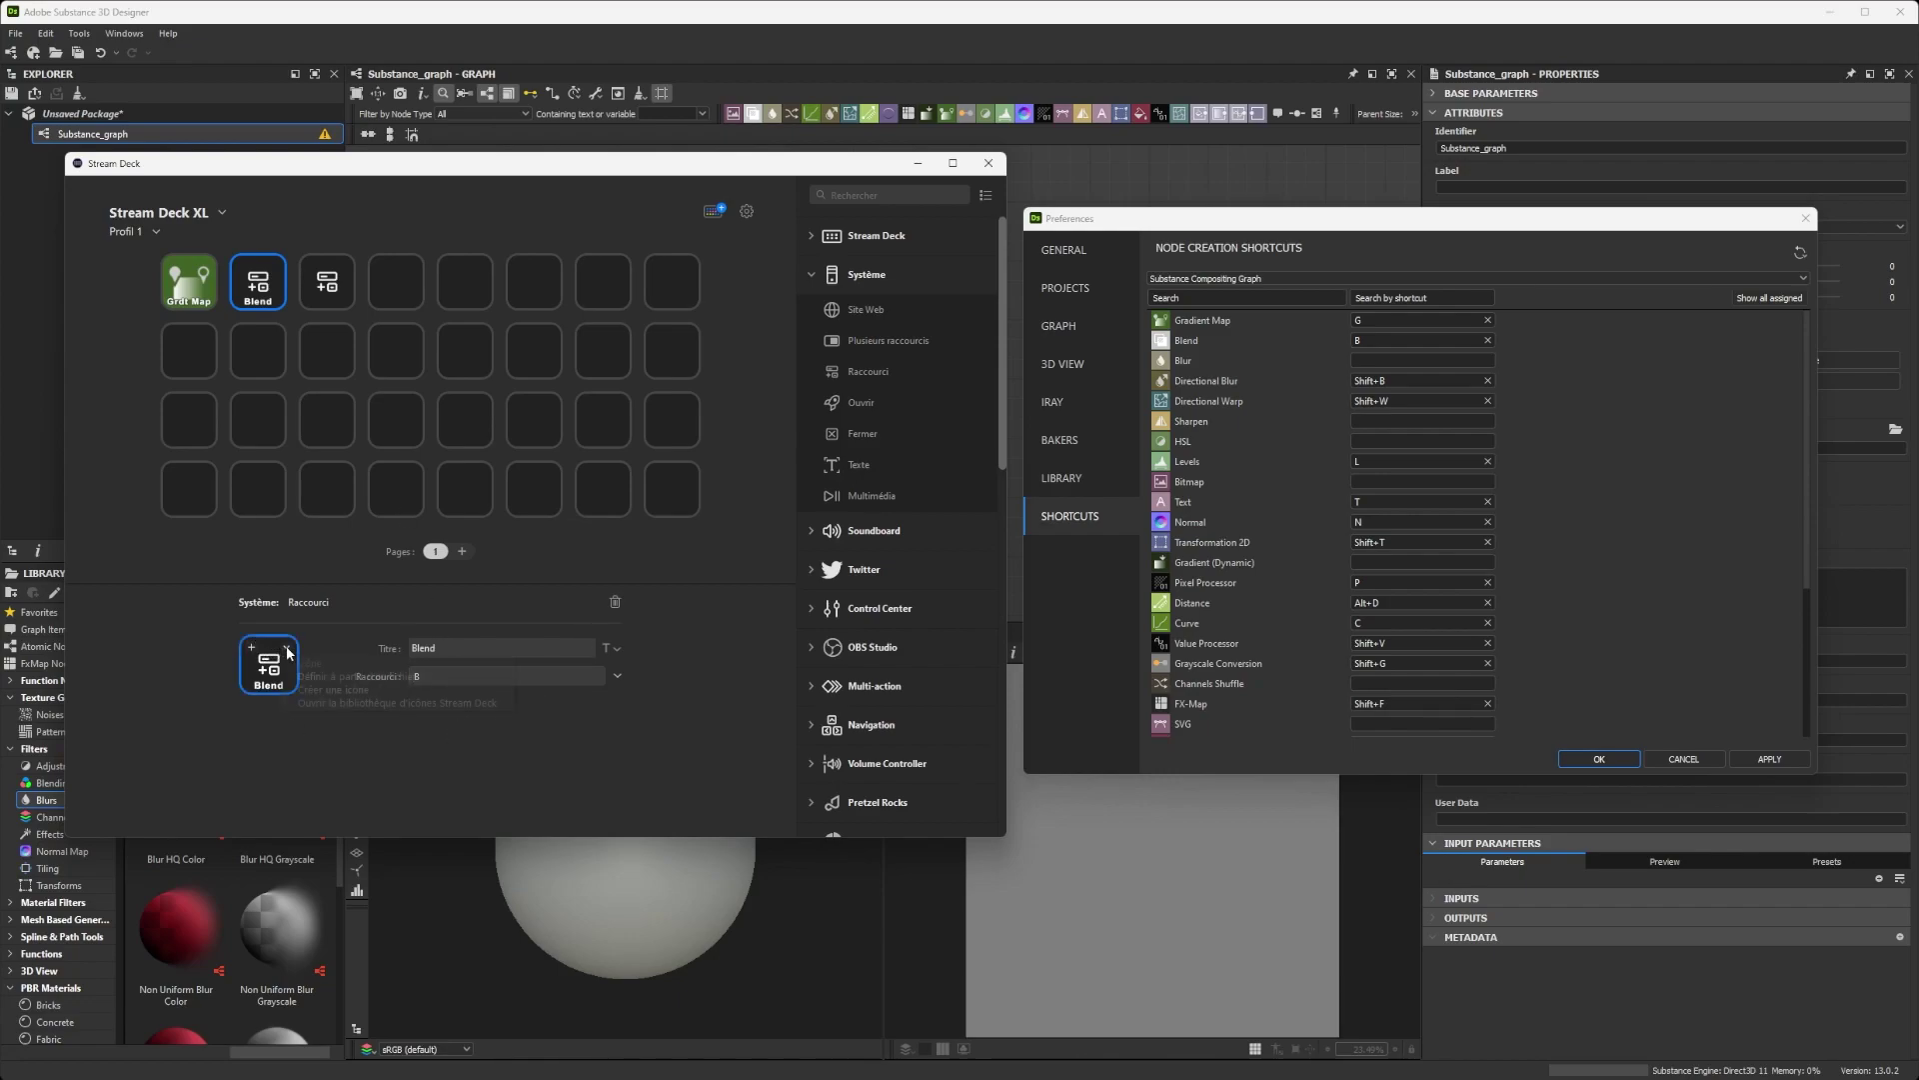
Use image file 1580624407.png as the Blend key's icon
{"action": "left_click", "coordinate": [268, 663]}
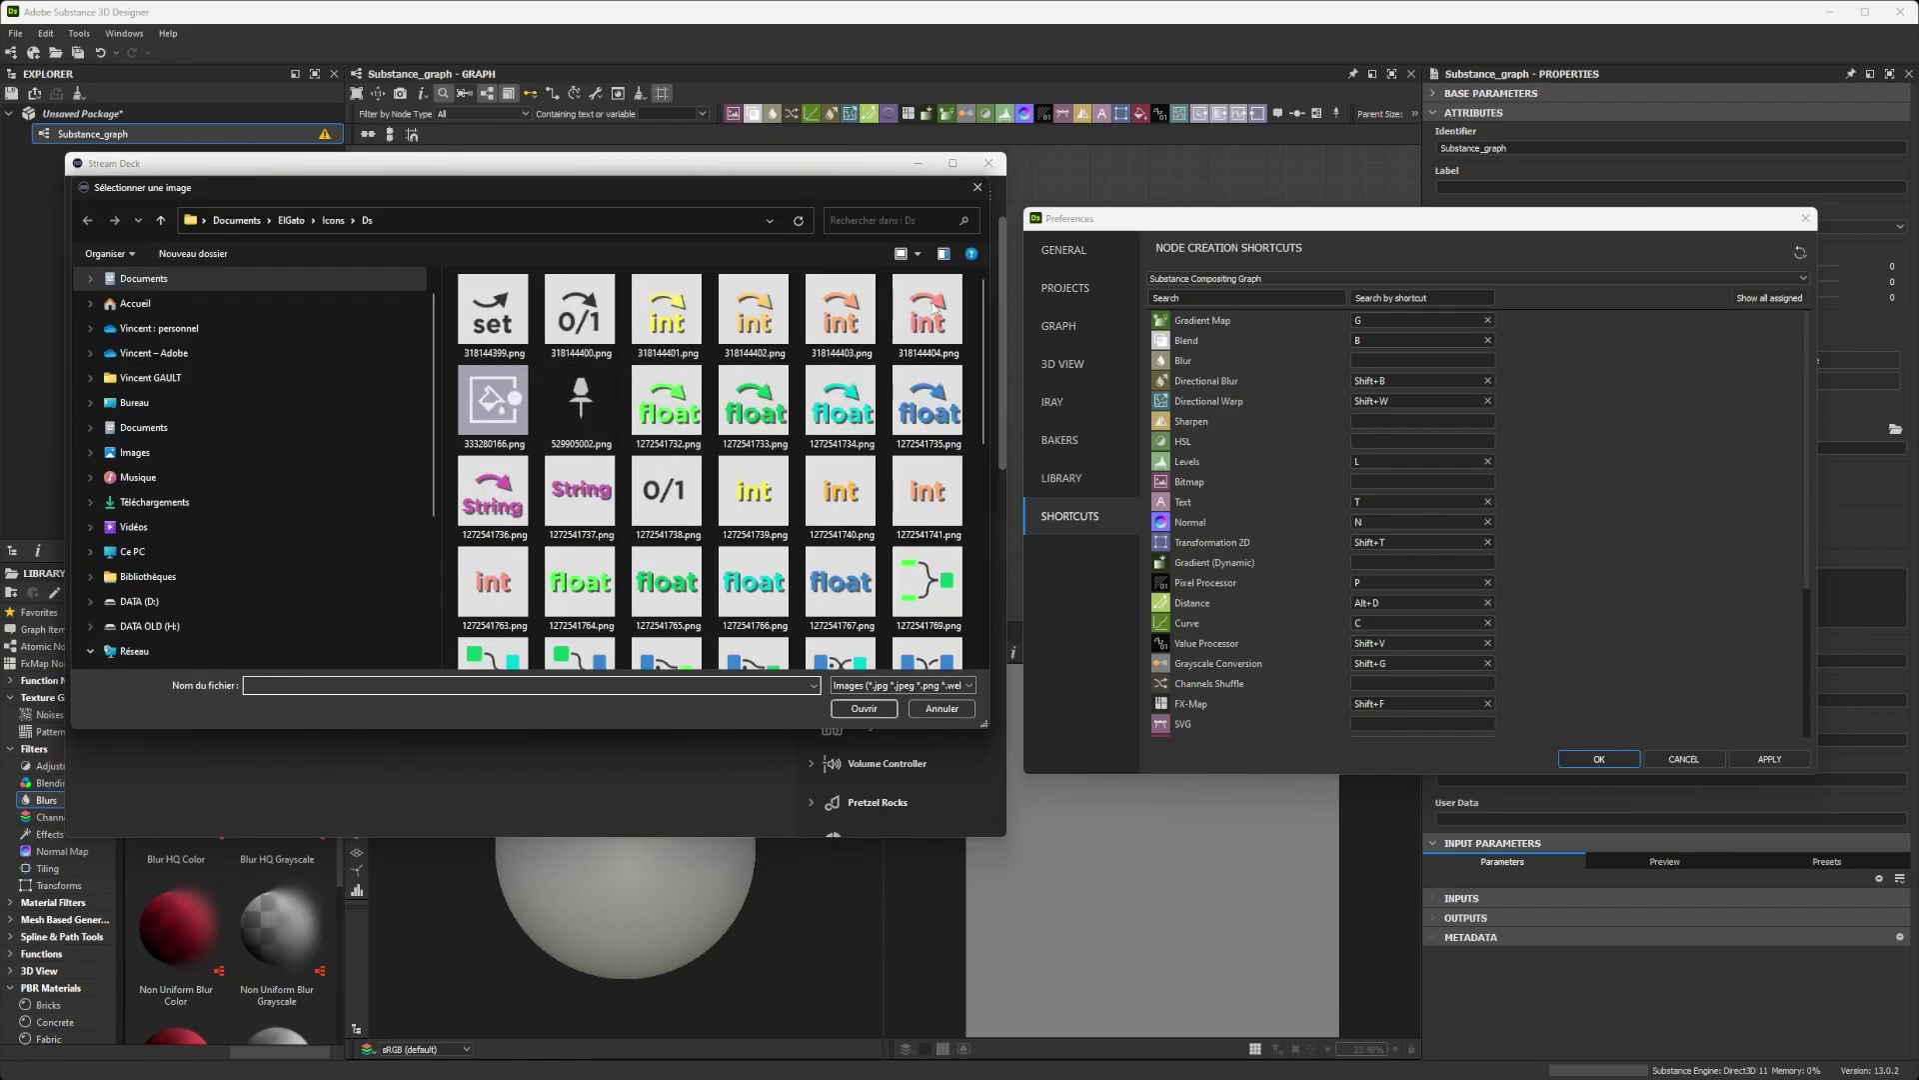
{"action": "scroll", "coordinate": [540, 465], "scroll_direction": "down", "scroll_amount": 5}
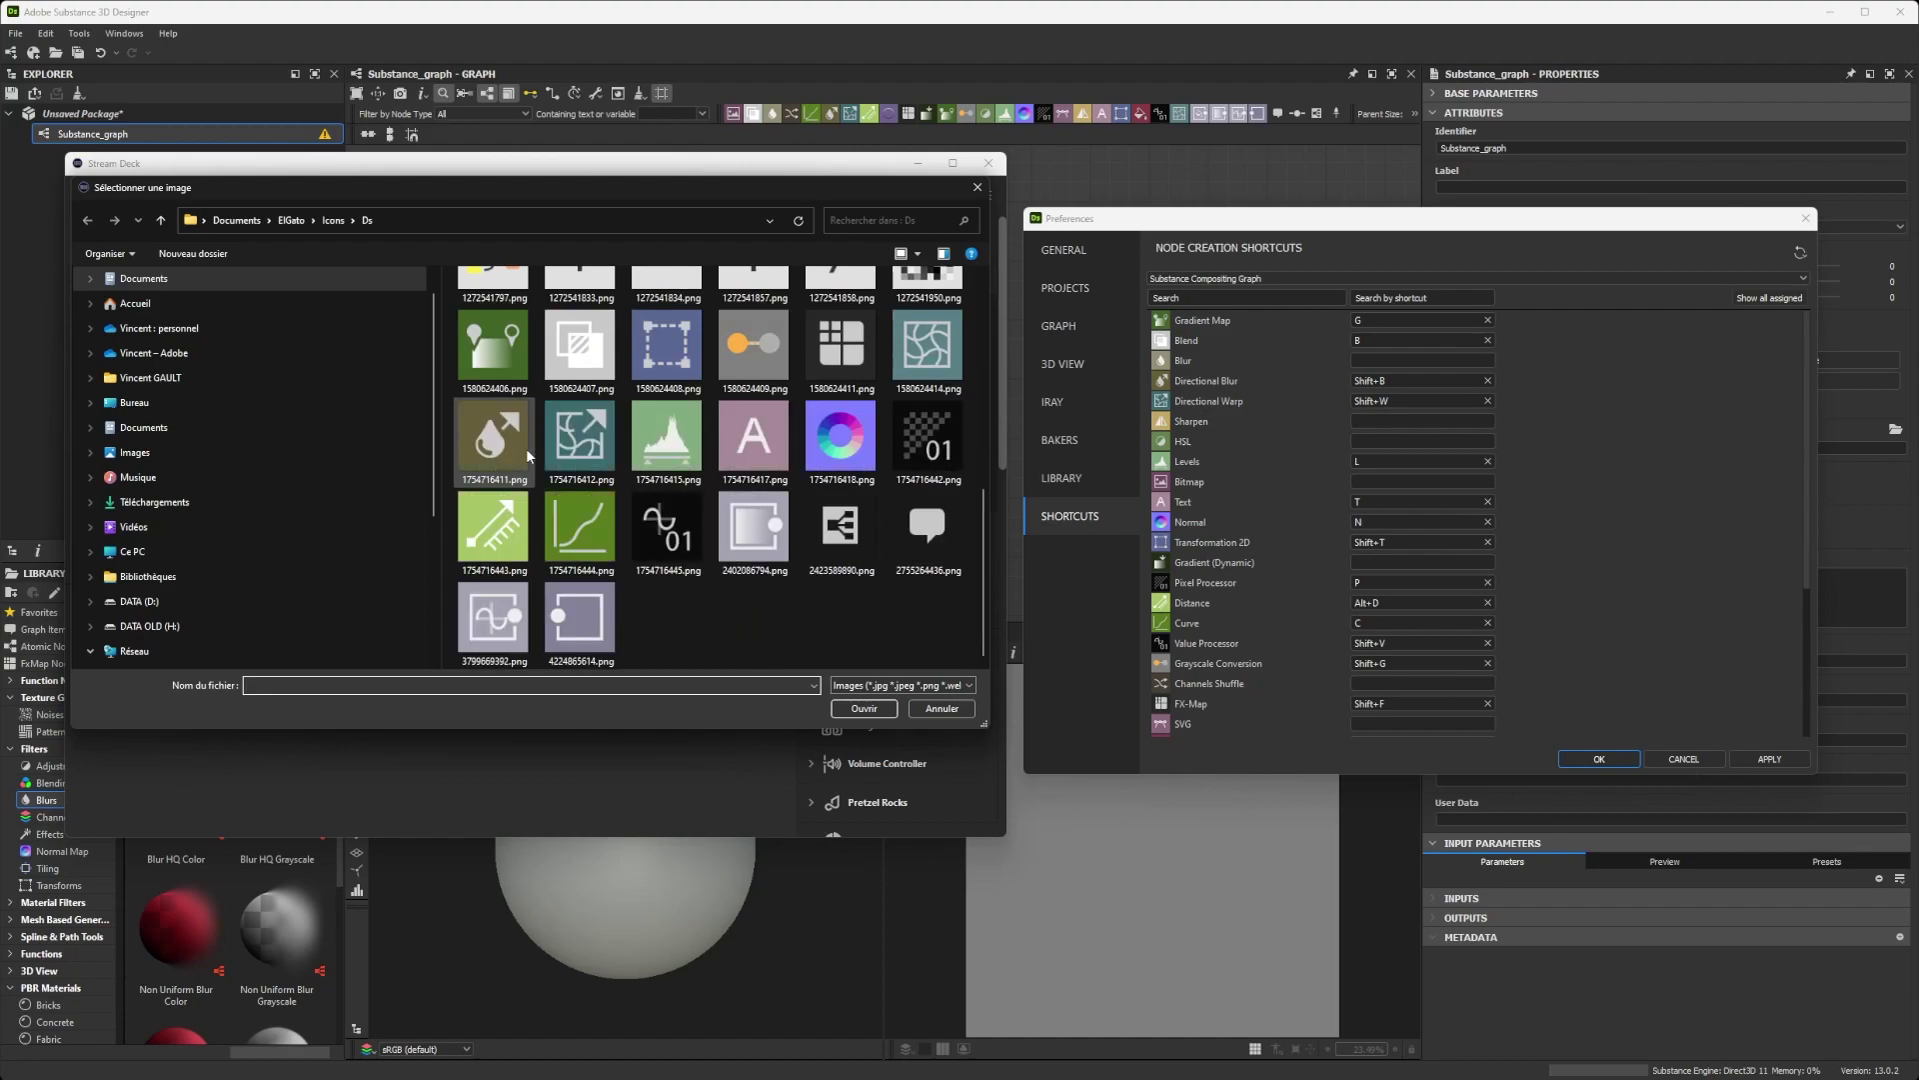
{"action": "scroll", "coordinate": [685, 541], "scroll_direction": "up", "scroll_amount": 2}
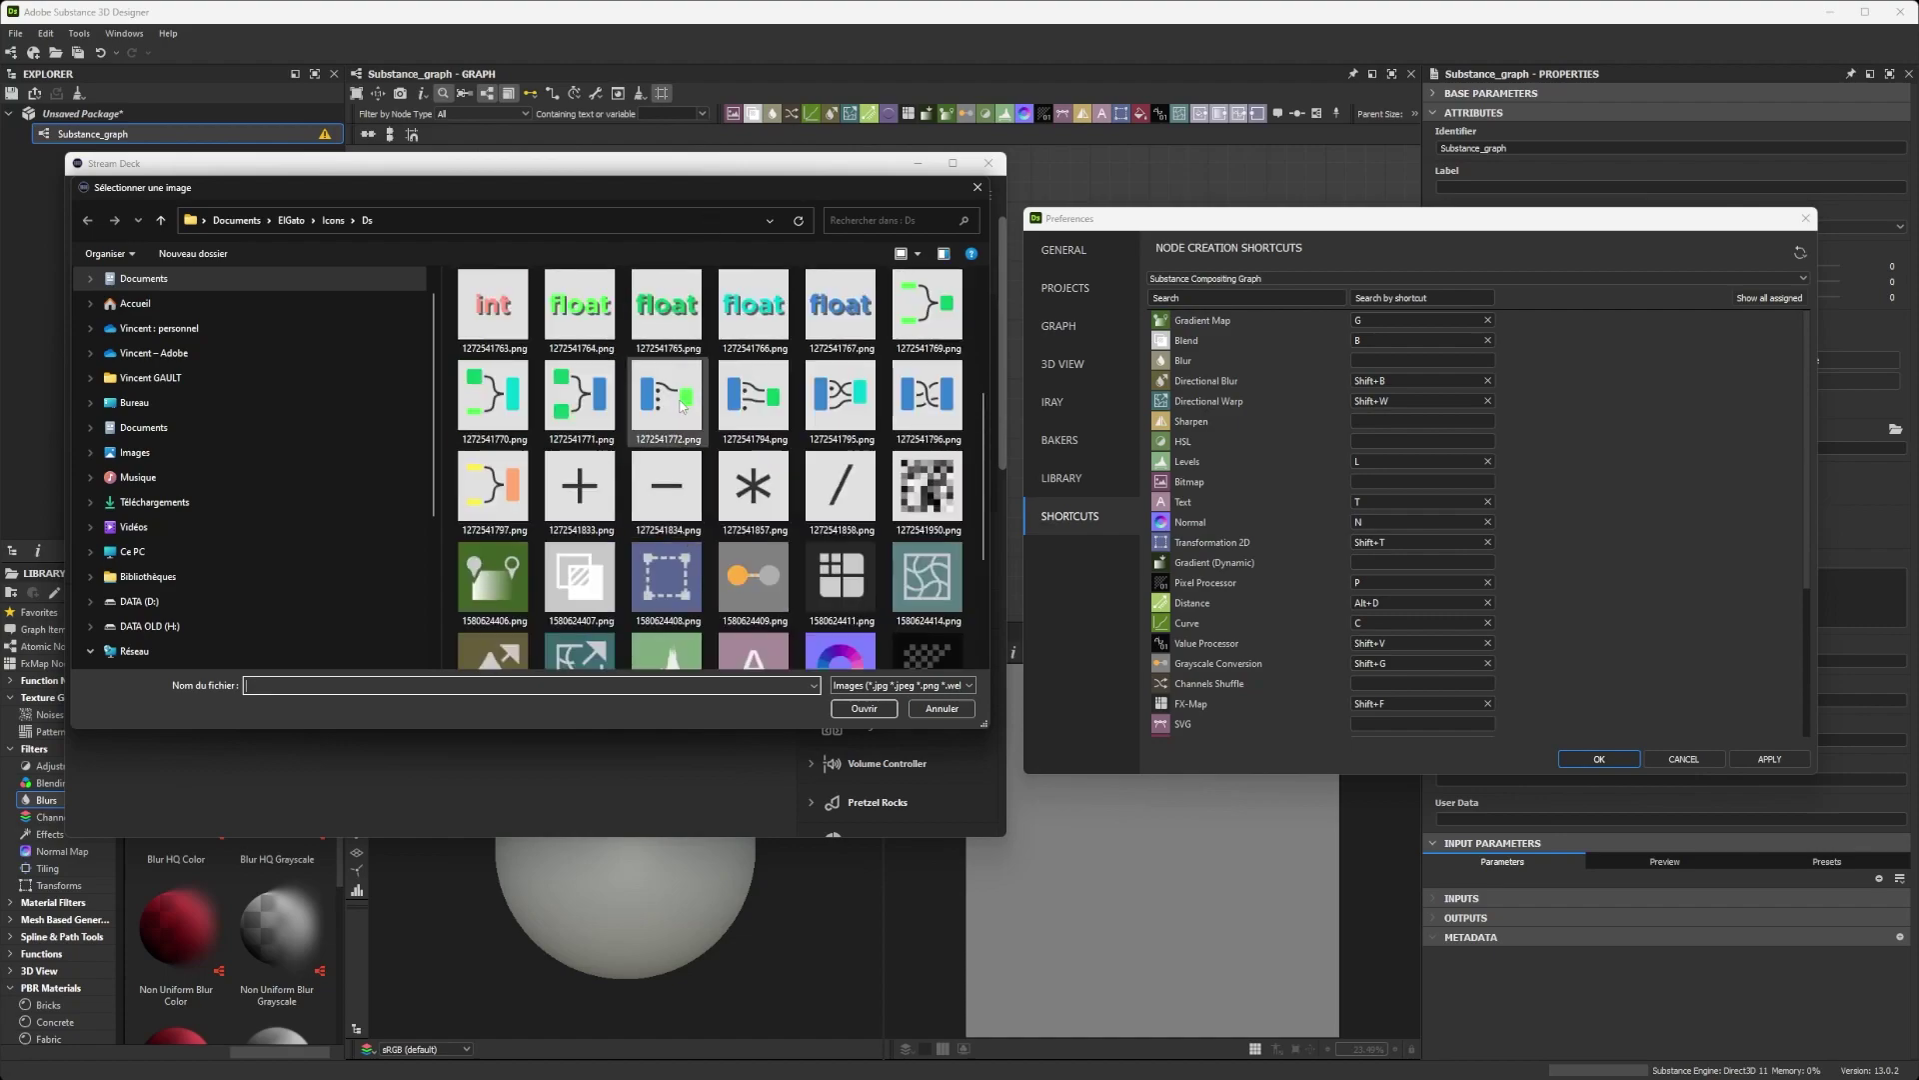
{"action": "scroll", "coordinate": [698, 433], "scroll_direction": "down", "scroll_amount": 1, "text": "ctrl"}
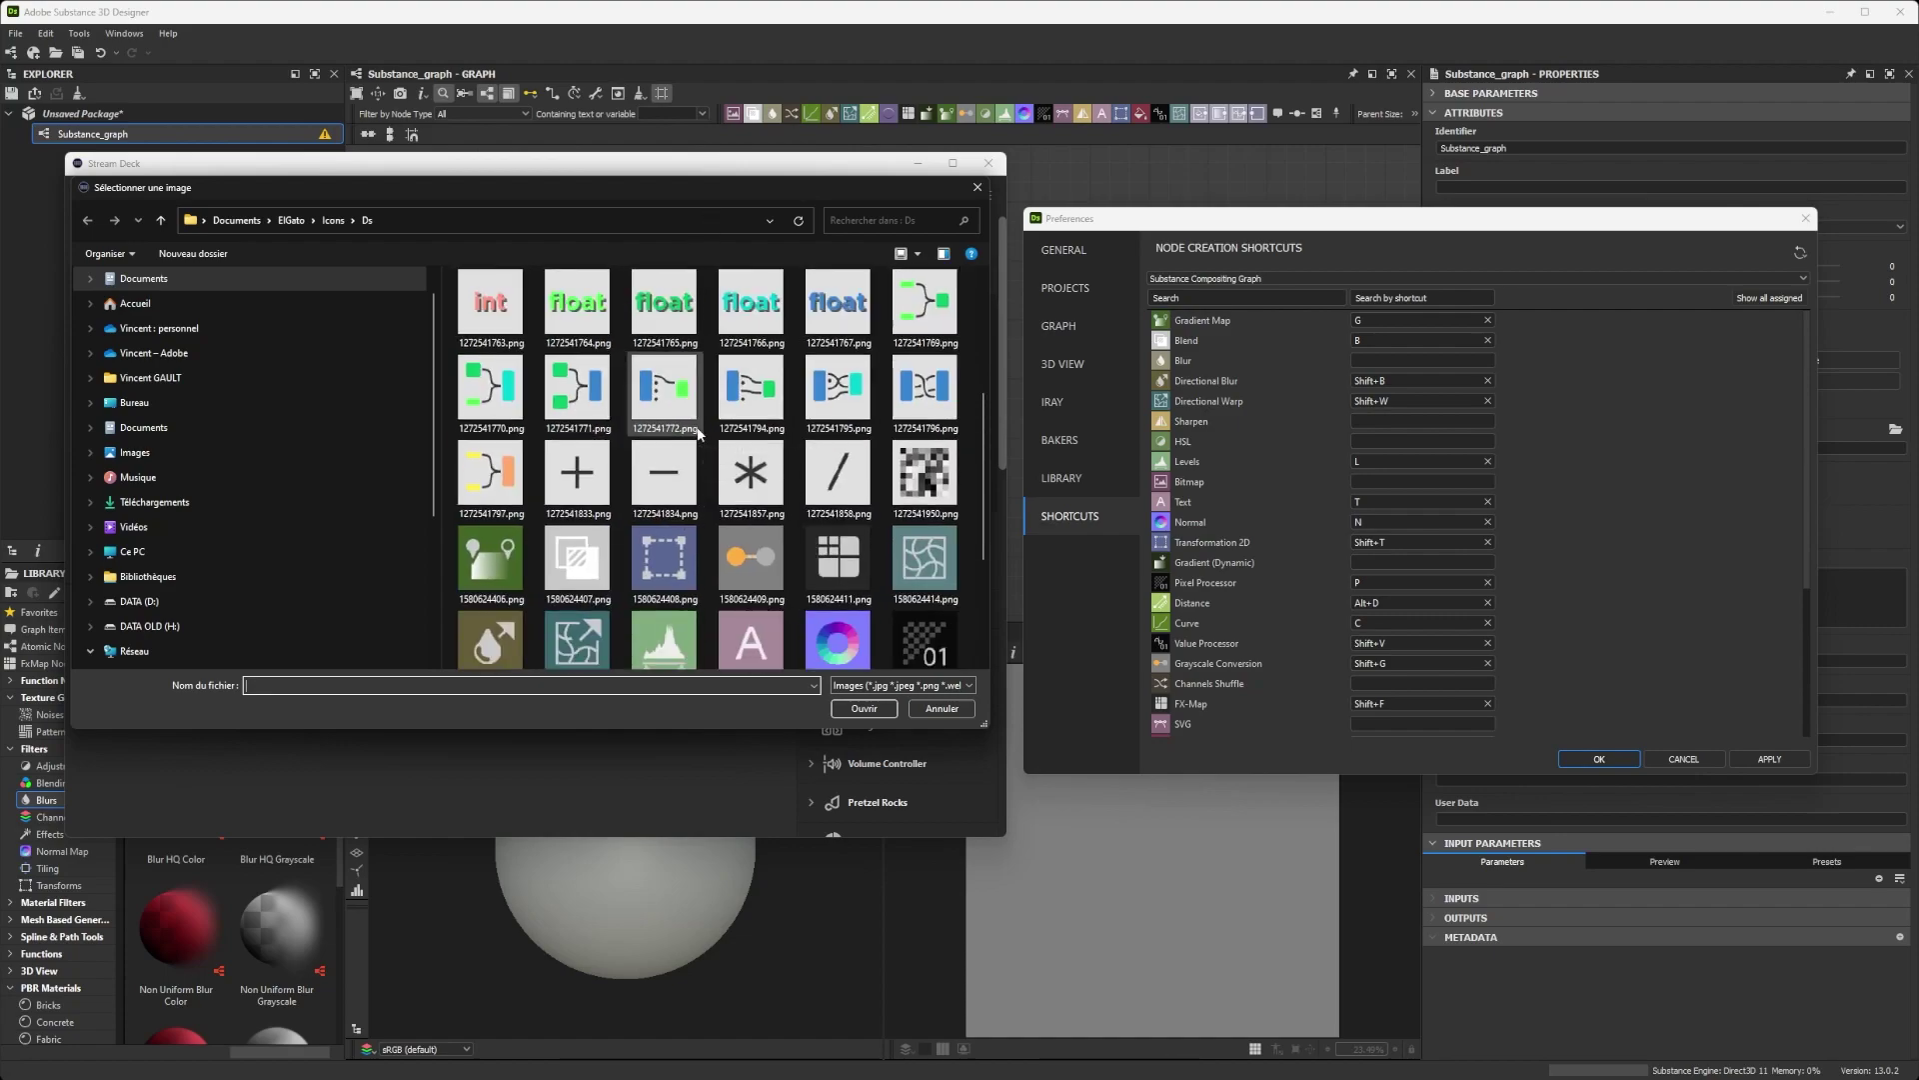
{"action": "double_click", "coordinate": [577, 556]}
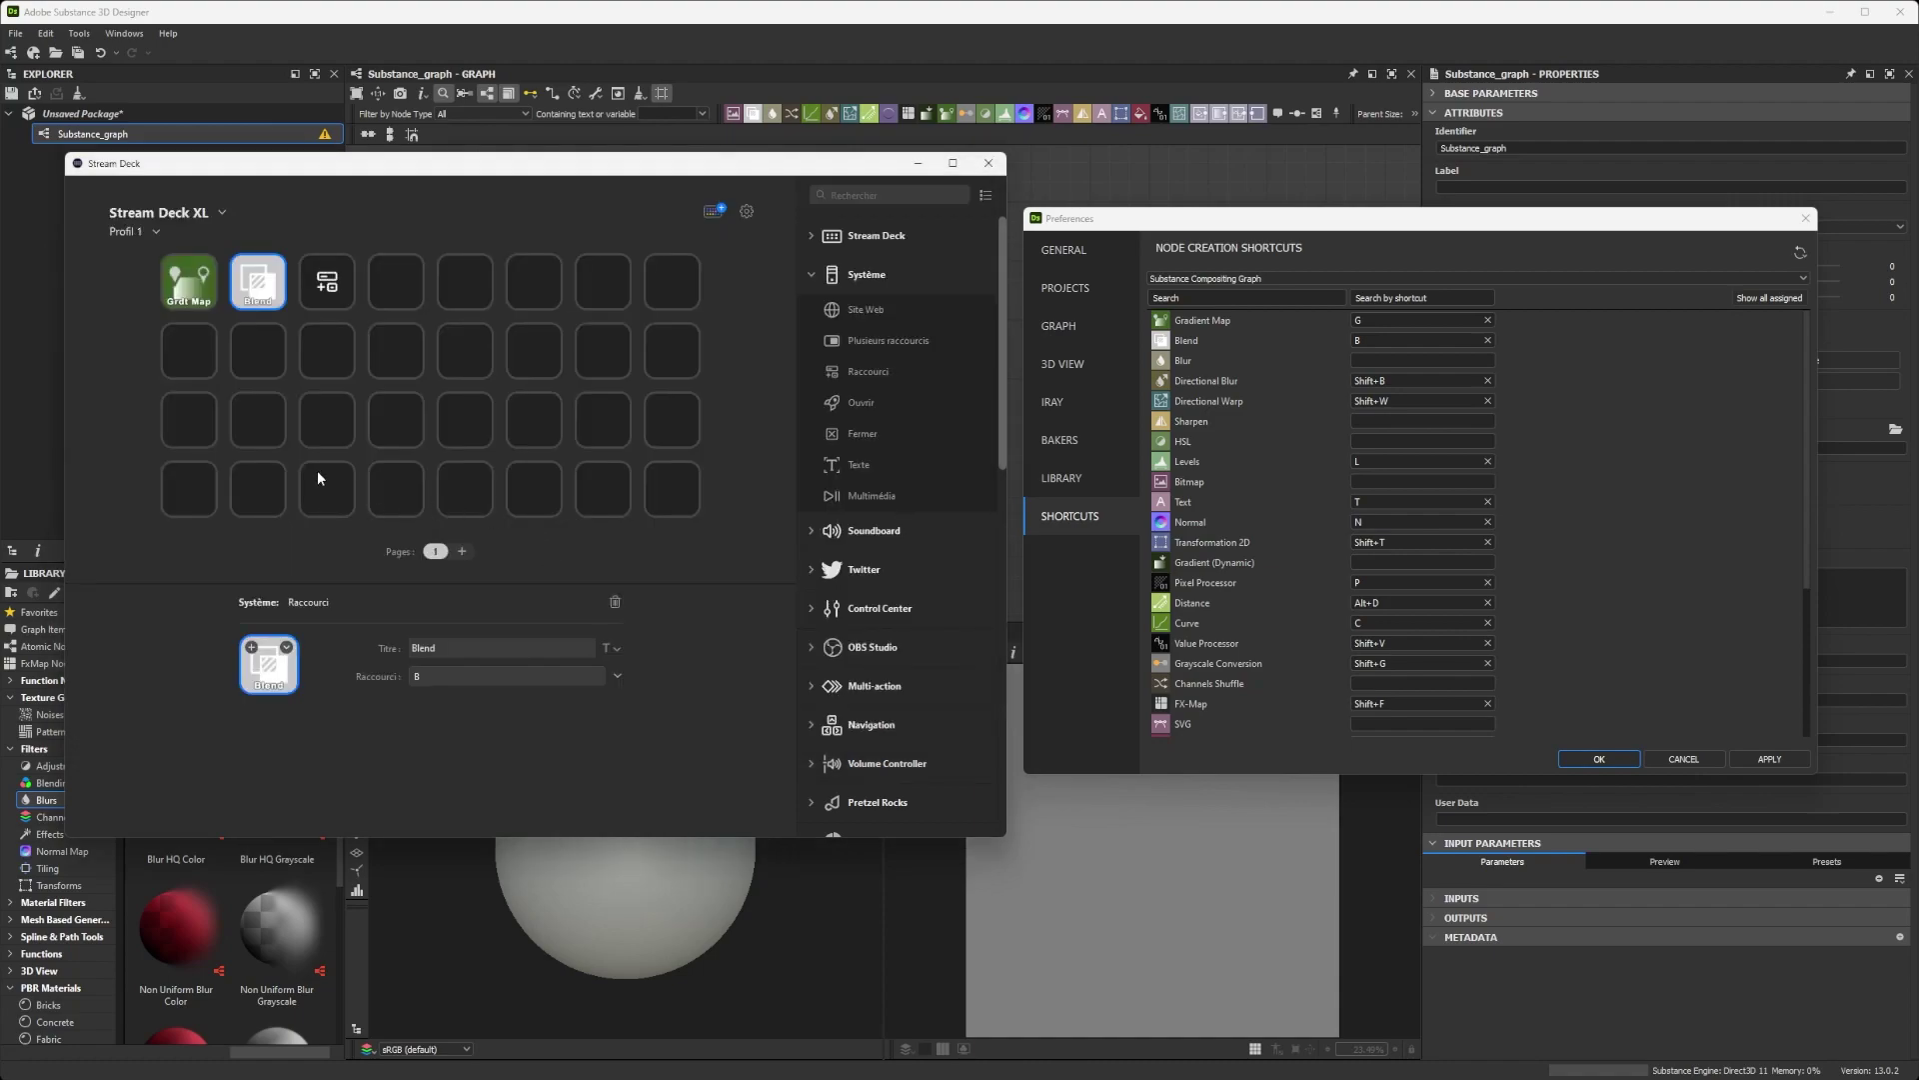
Set key 3's Raccourci to T and its title to 'Text'
{"action": "left_click", "coordinate": [332, 284]}
{"action": "left_click", "coordinate": [458, 675]}
{"action": "key", "text": "t"}
{"action": "left_click", "coordinate": [446, 647]}
{"action": "type", "text": "T"}
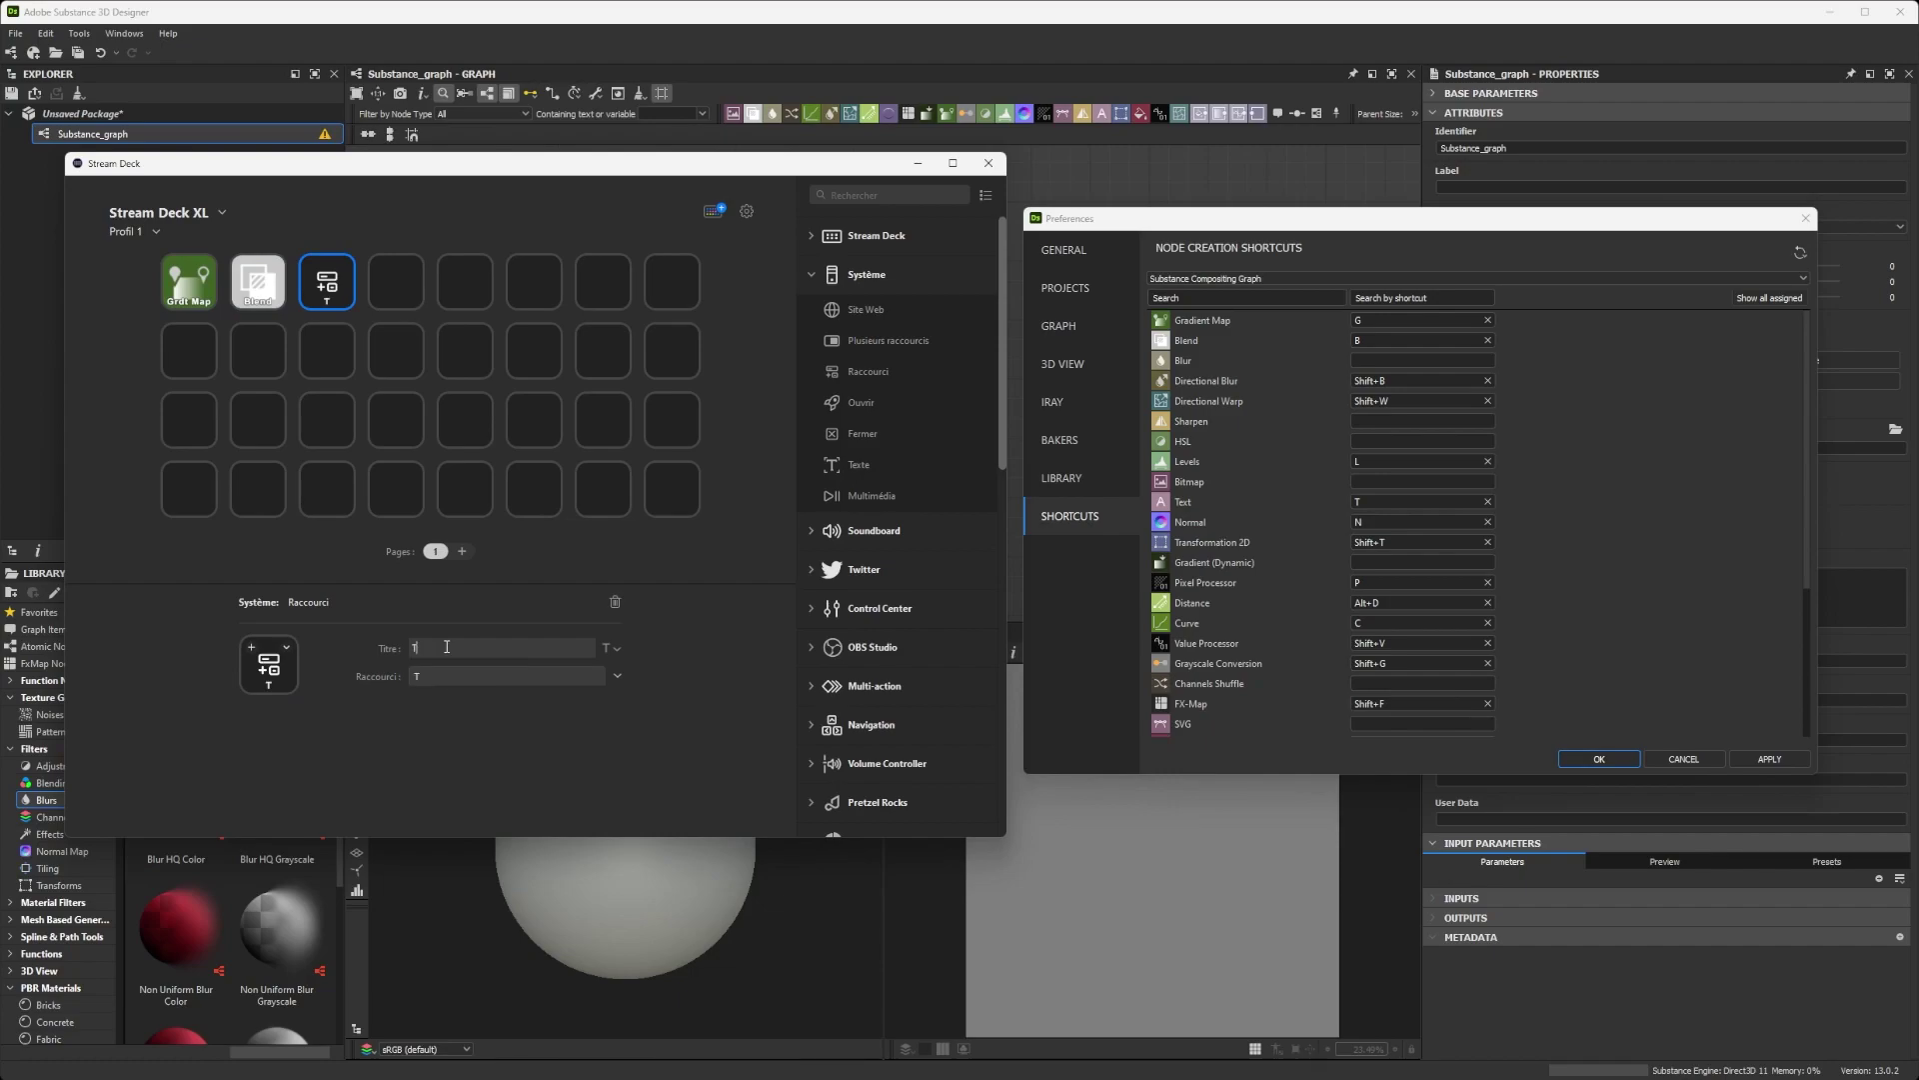
{"action": "type", "text": "ext"}
Give the Text key the purple A image file as its icon
{"action": "left_click", "coordinate": [285, 648]}
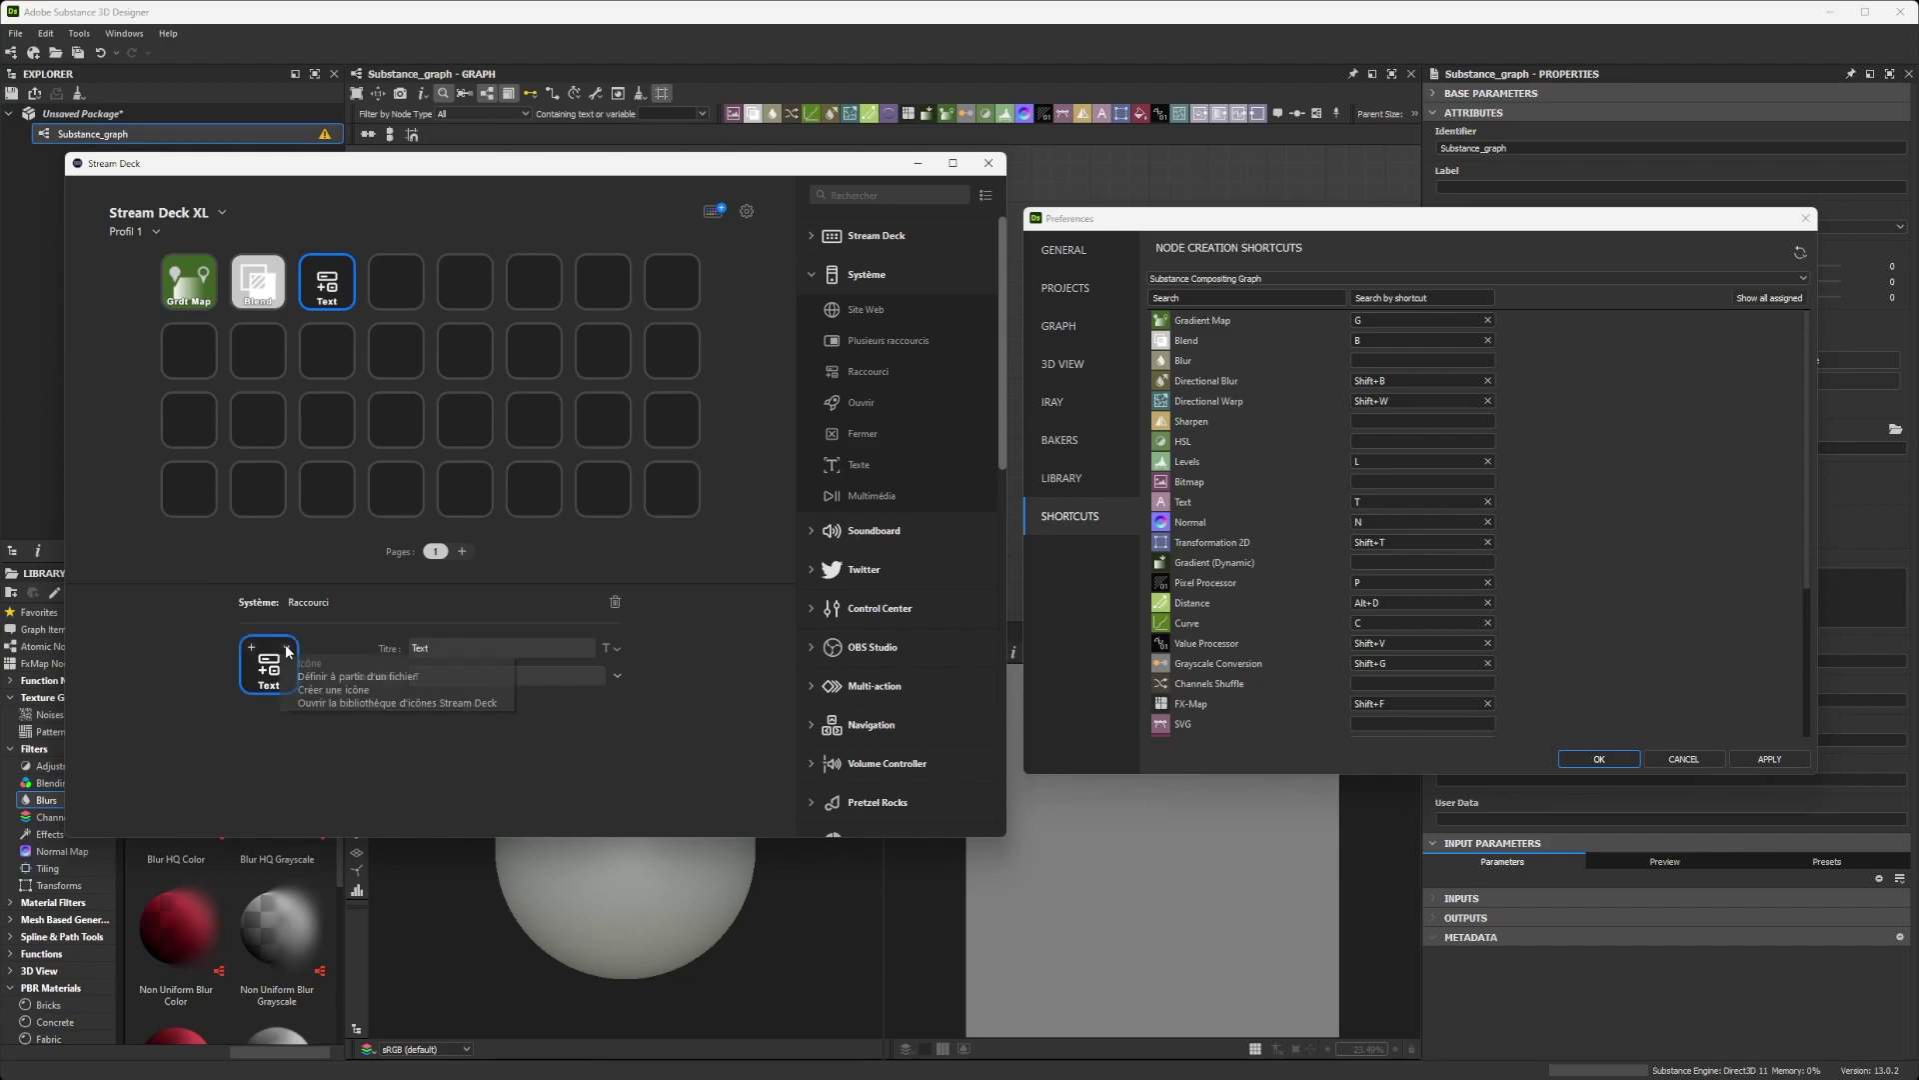
{"action": "left_click", "coordinate": [334, 676]}
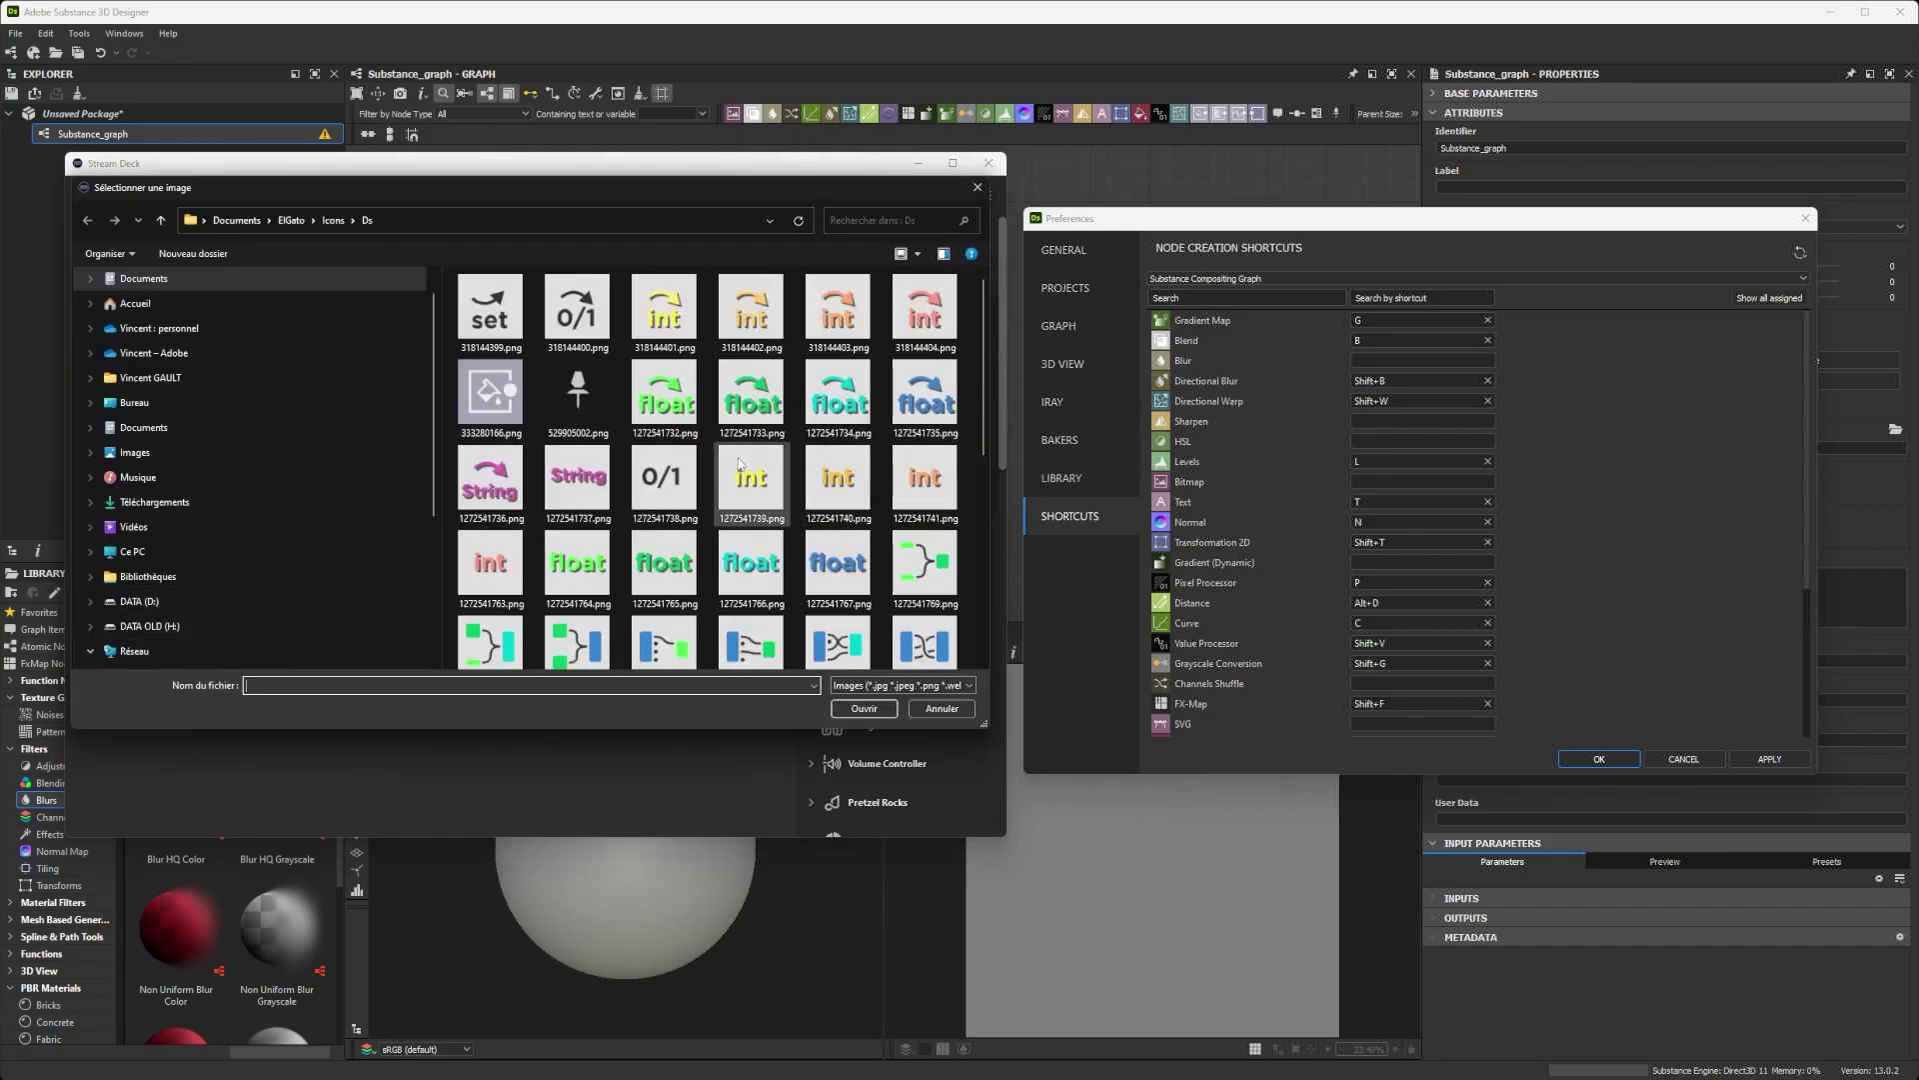
{"action": "scroll", "coordinate": [741, 469], "scroll_direction": "down", "scroll_amount": 2}
{"action": "scroll", "coordinate": [741, 470], "scroll_direction": "down", "scroll_amount": 3}
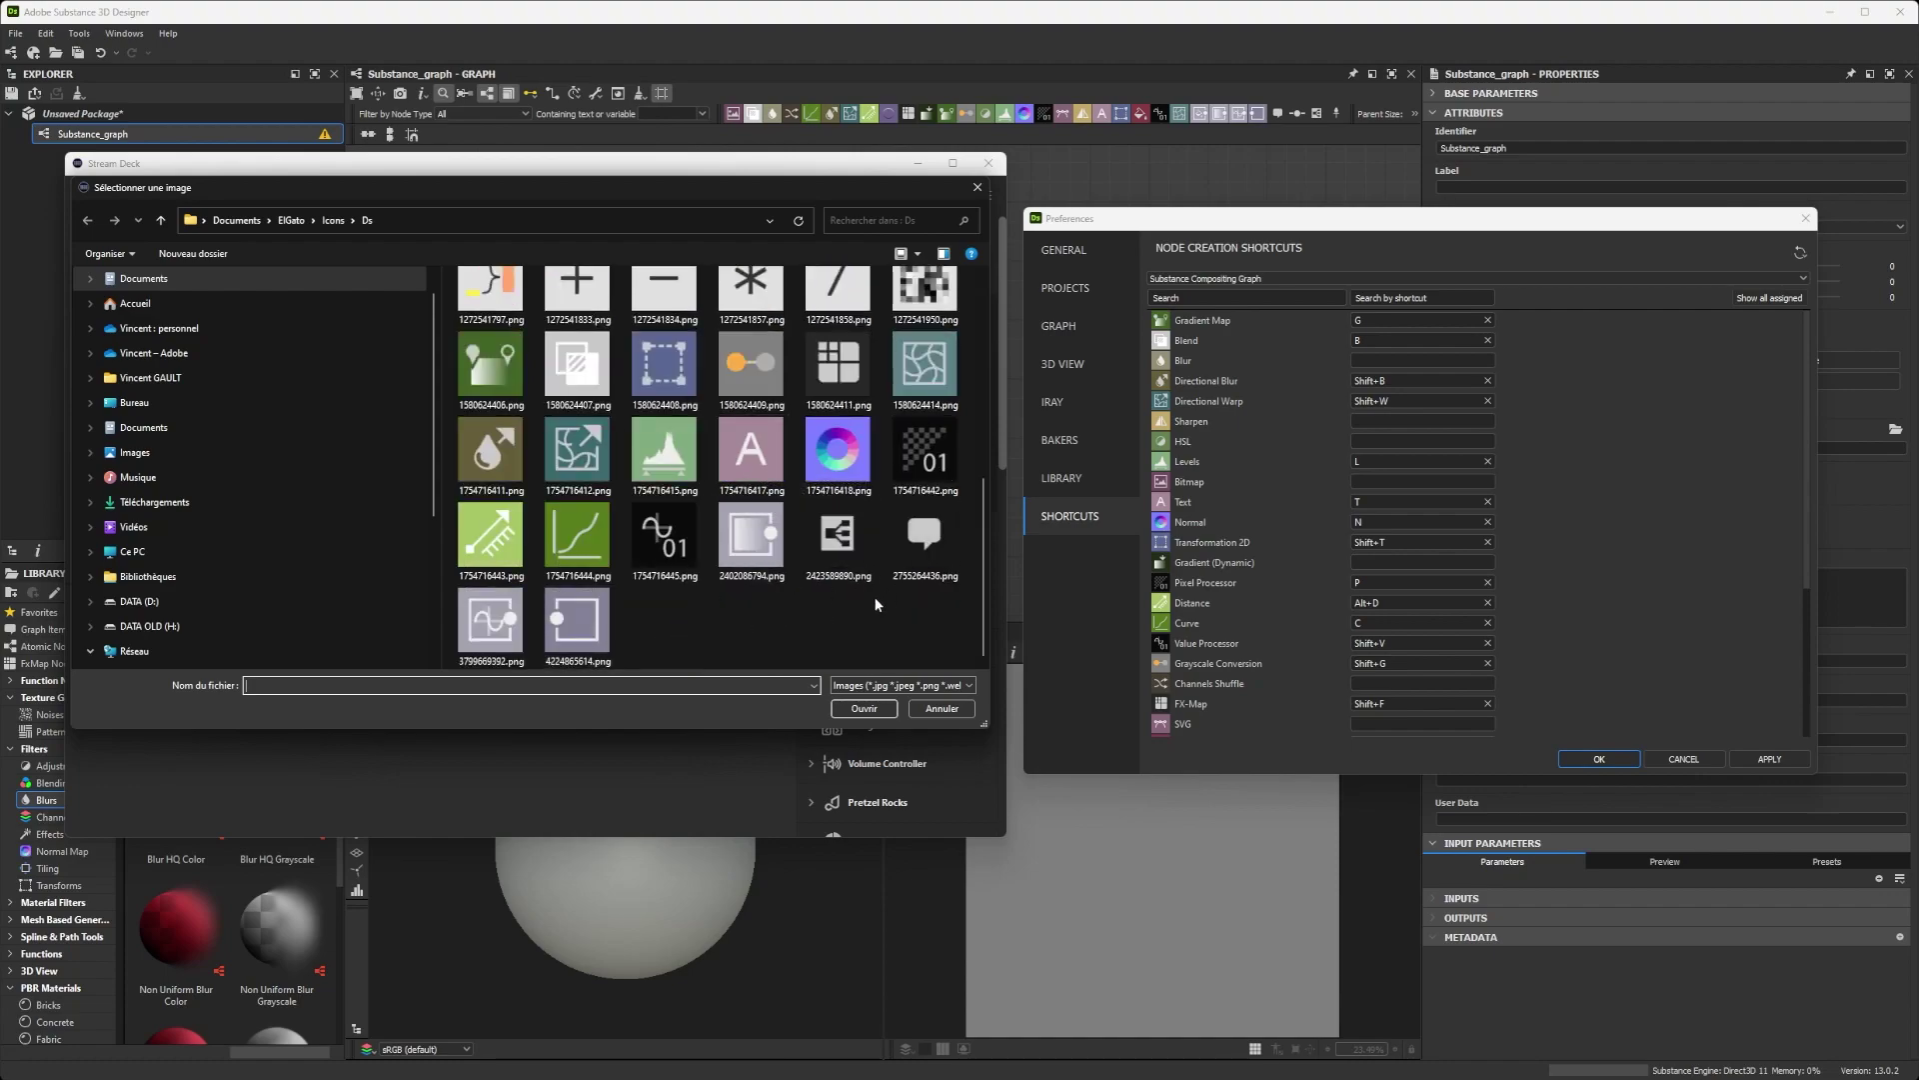
{"action": "double_click", "coordinate": [747, 475]}
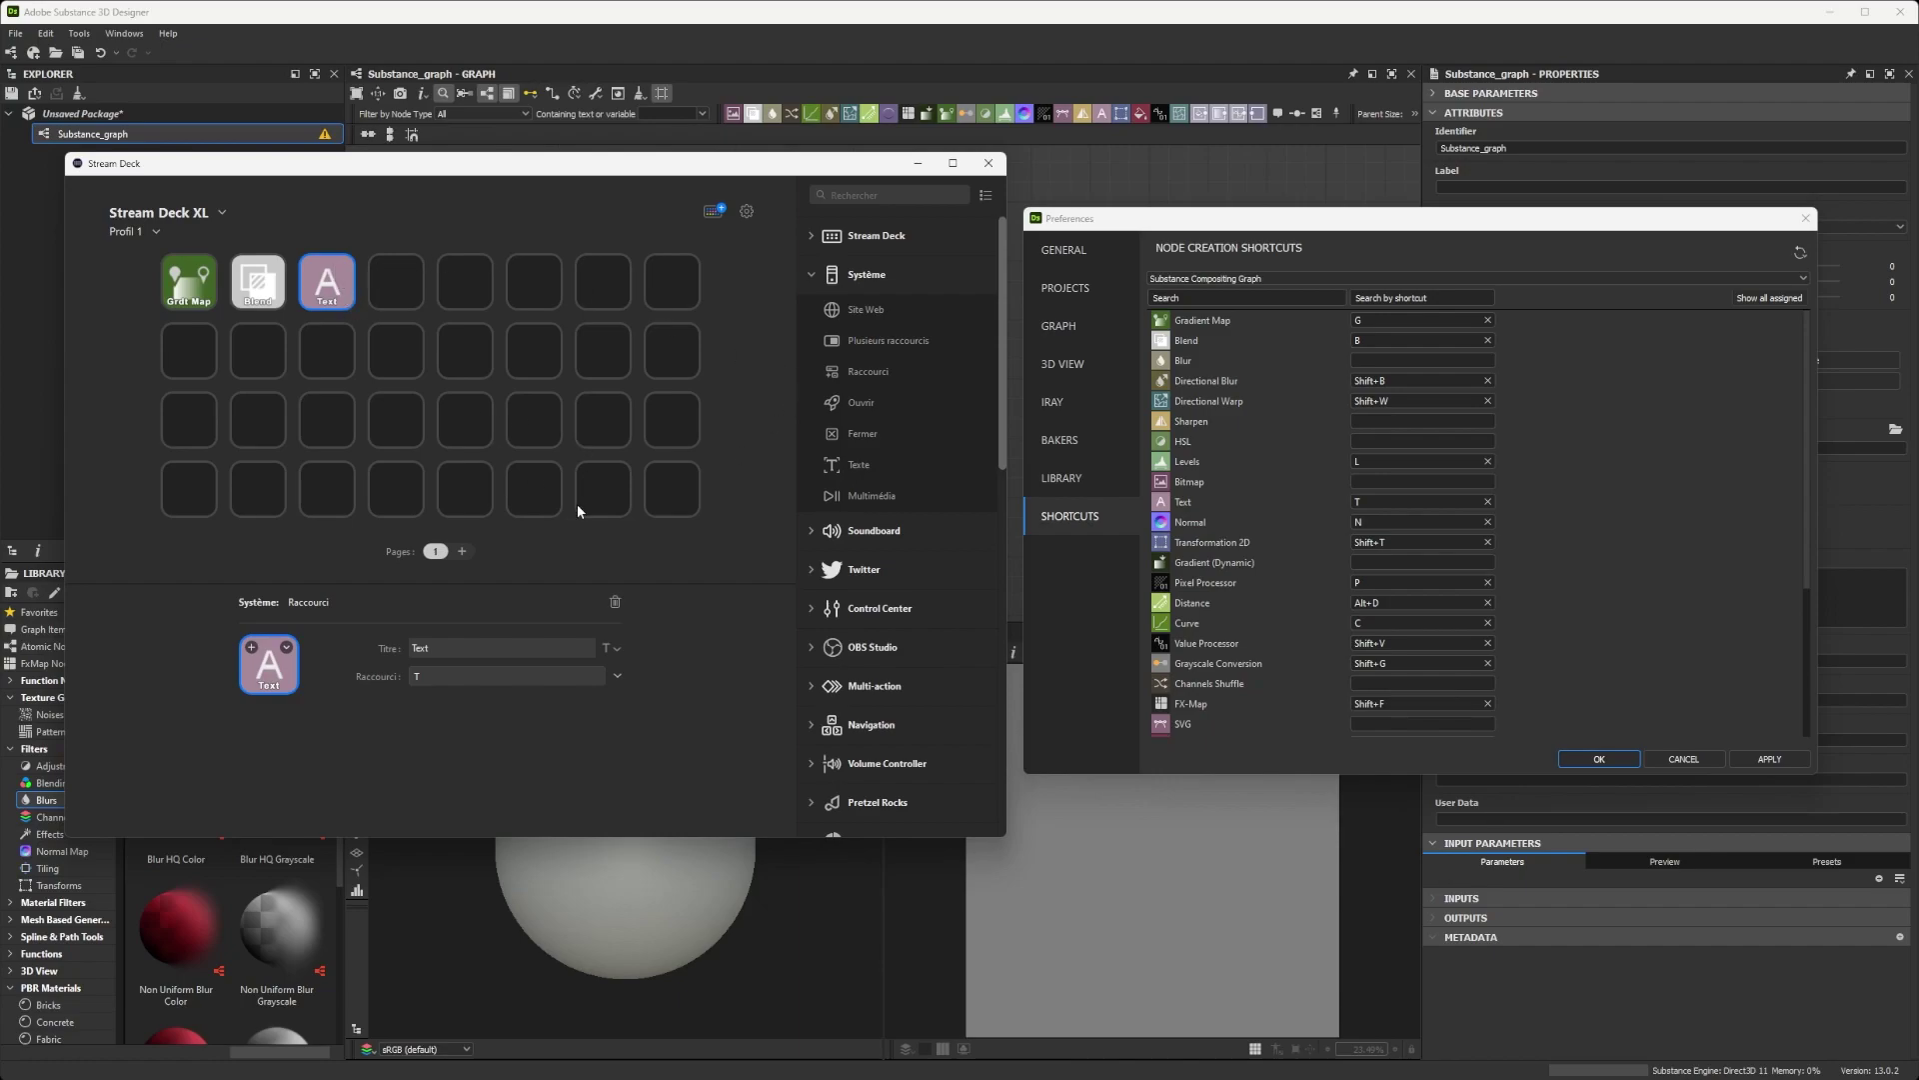
View the Substance 3D Designer profile for comparison, then switch back to Profil 1
{"action": "left_click", "coordinate": [156, 232]}
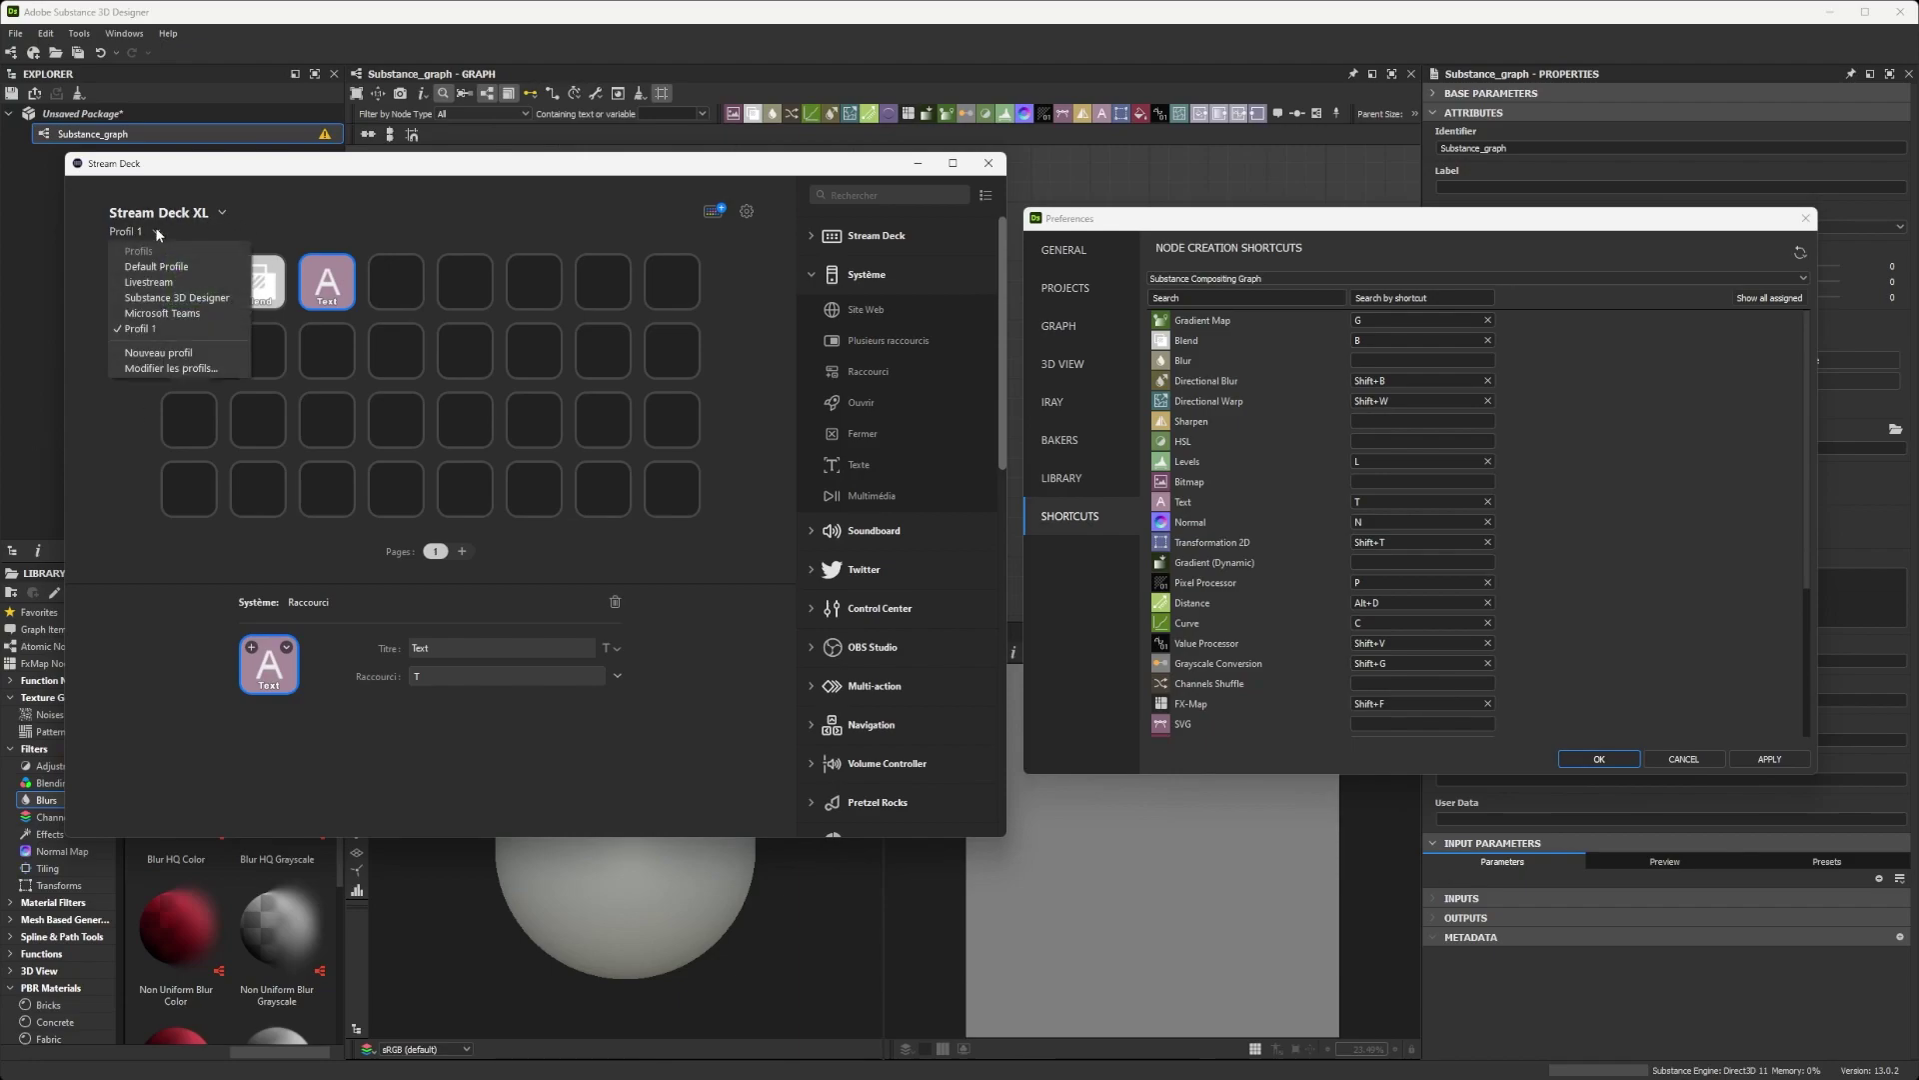
{"action": "left_click", "coordinate": [176, 297]}
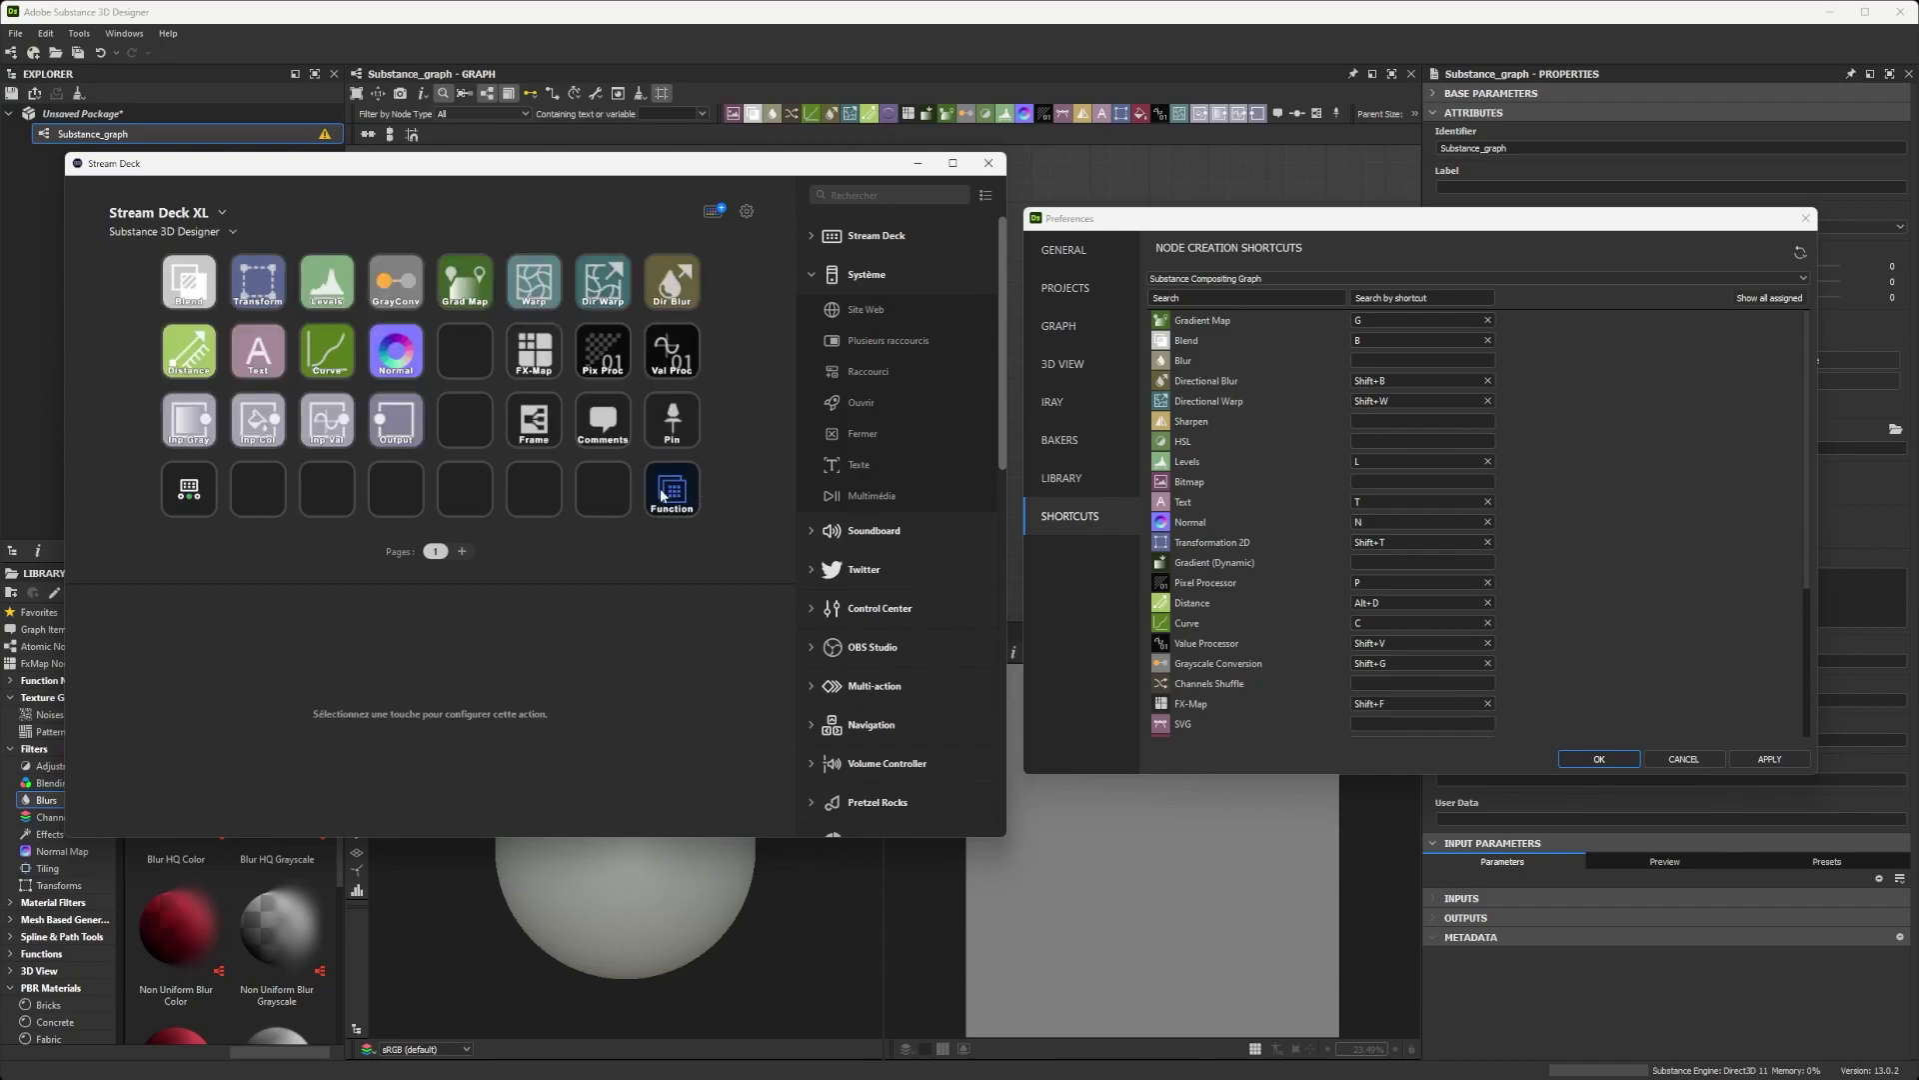
{"action": "left_click", "coordinate": [231, 233]}
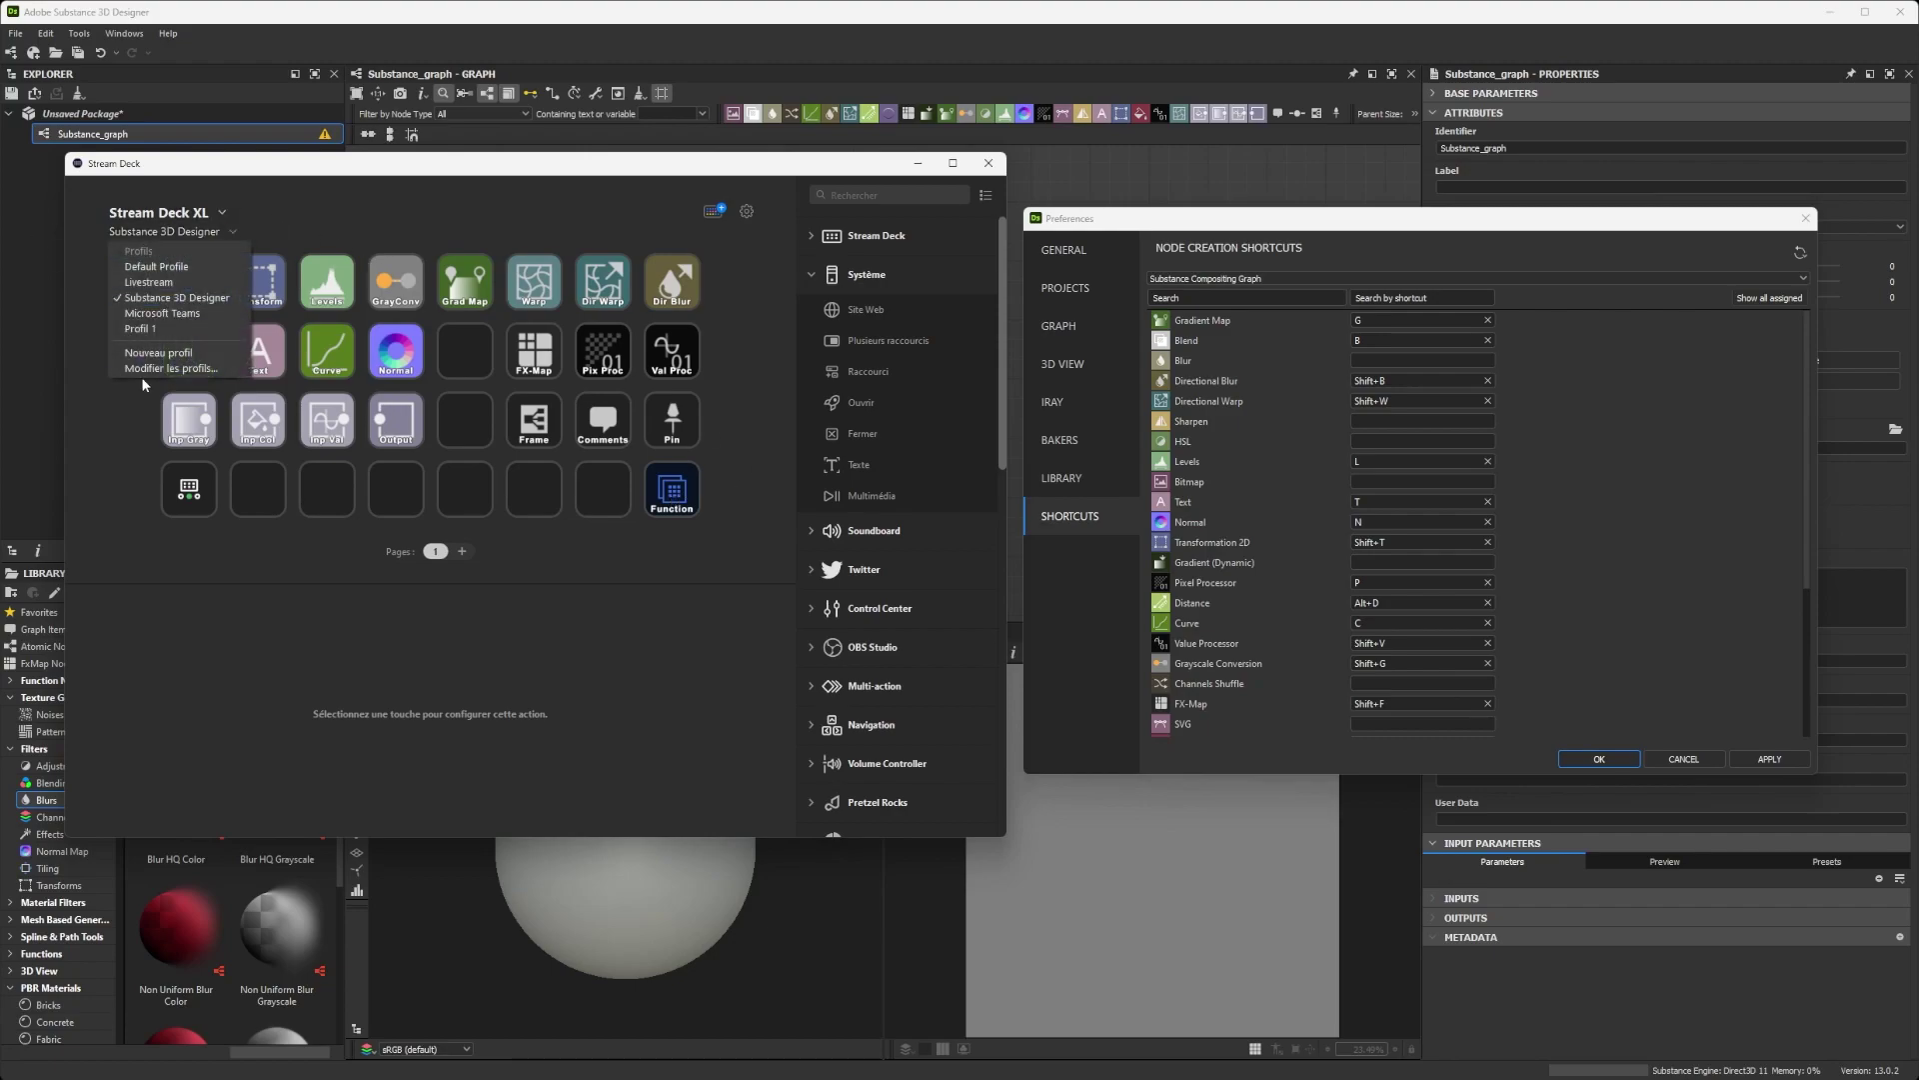
{"action": "left_click", "coordinate": [150, 330]}
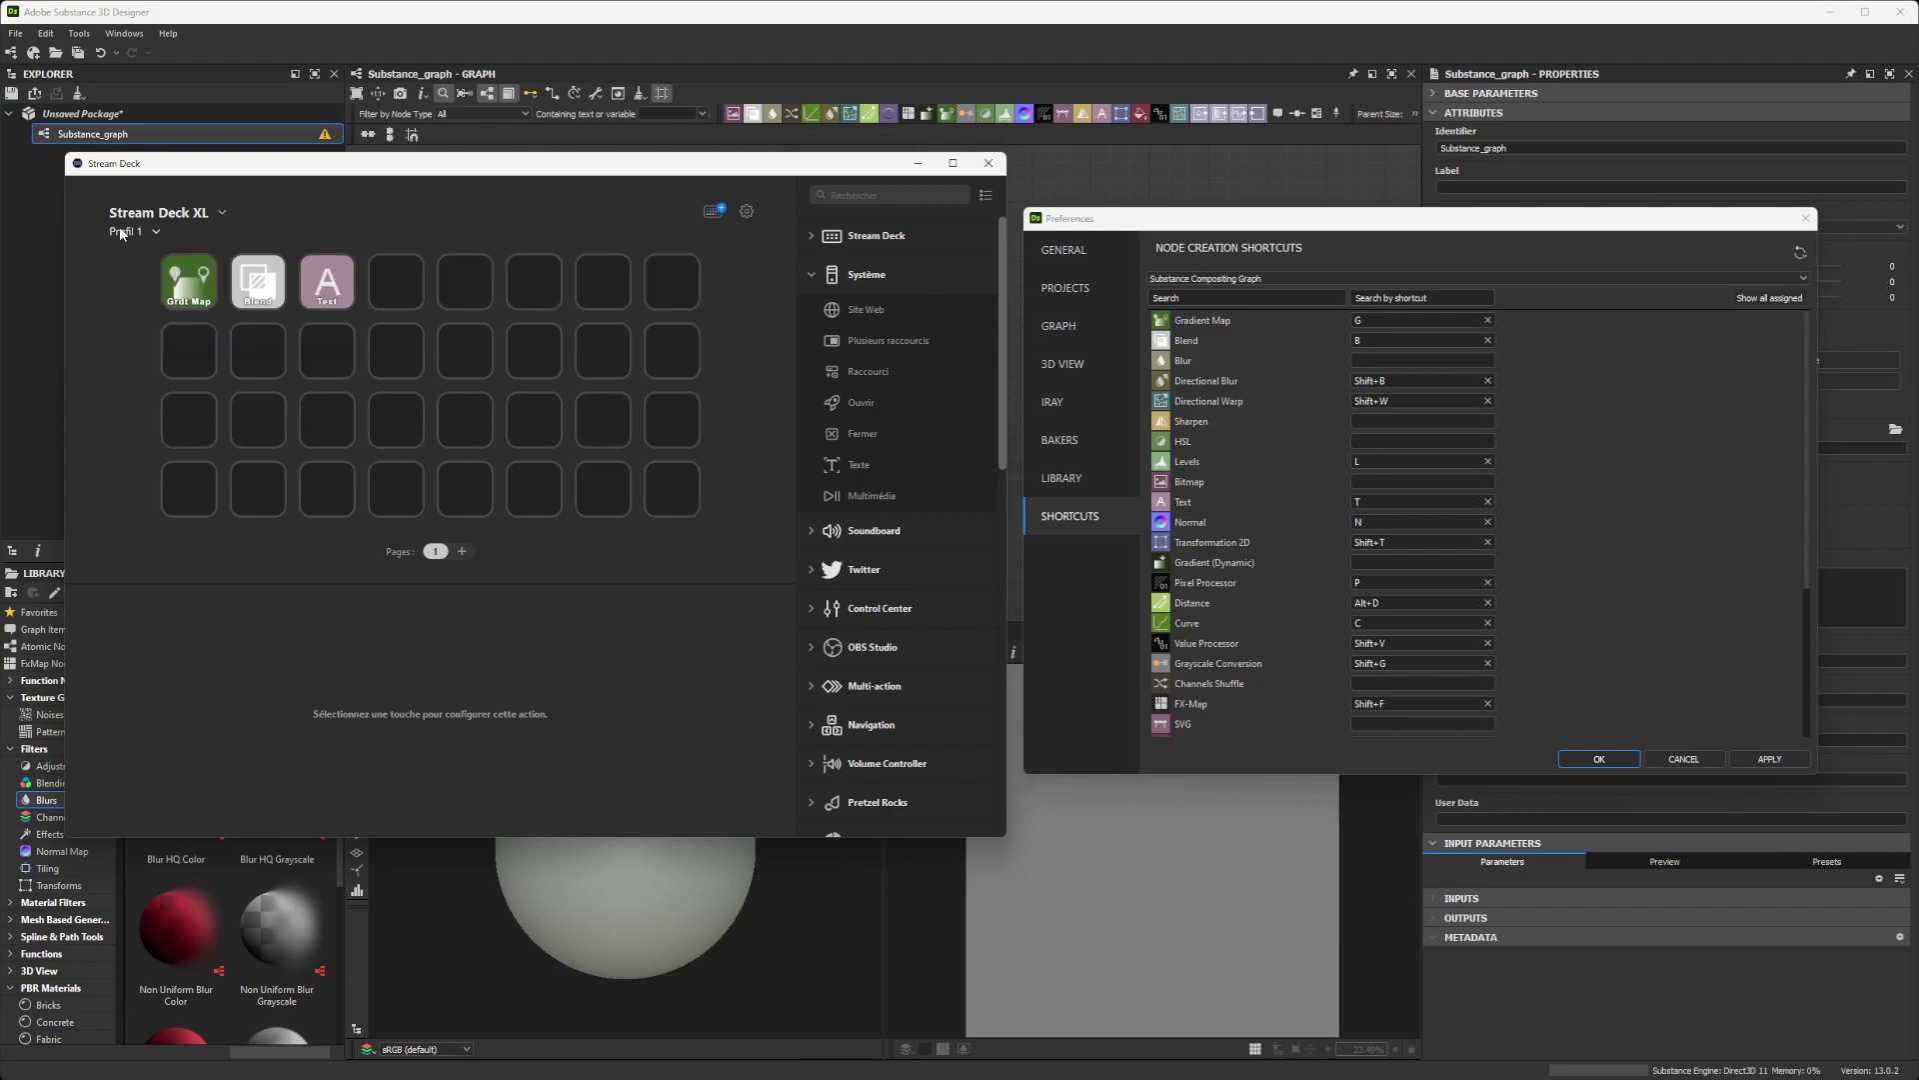
{"action": "left_click", "coordinate": [158, 231]}
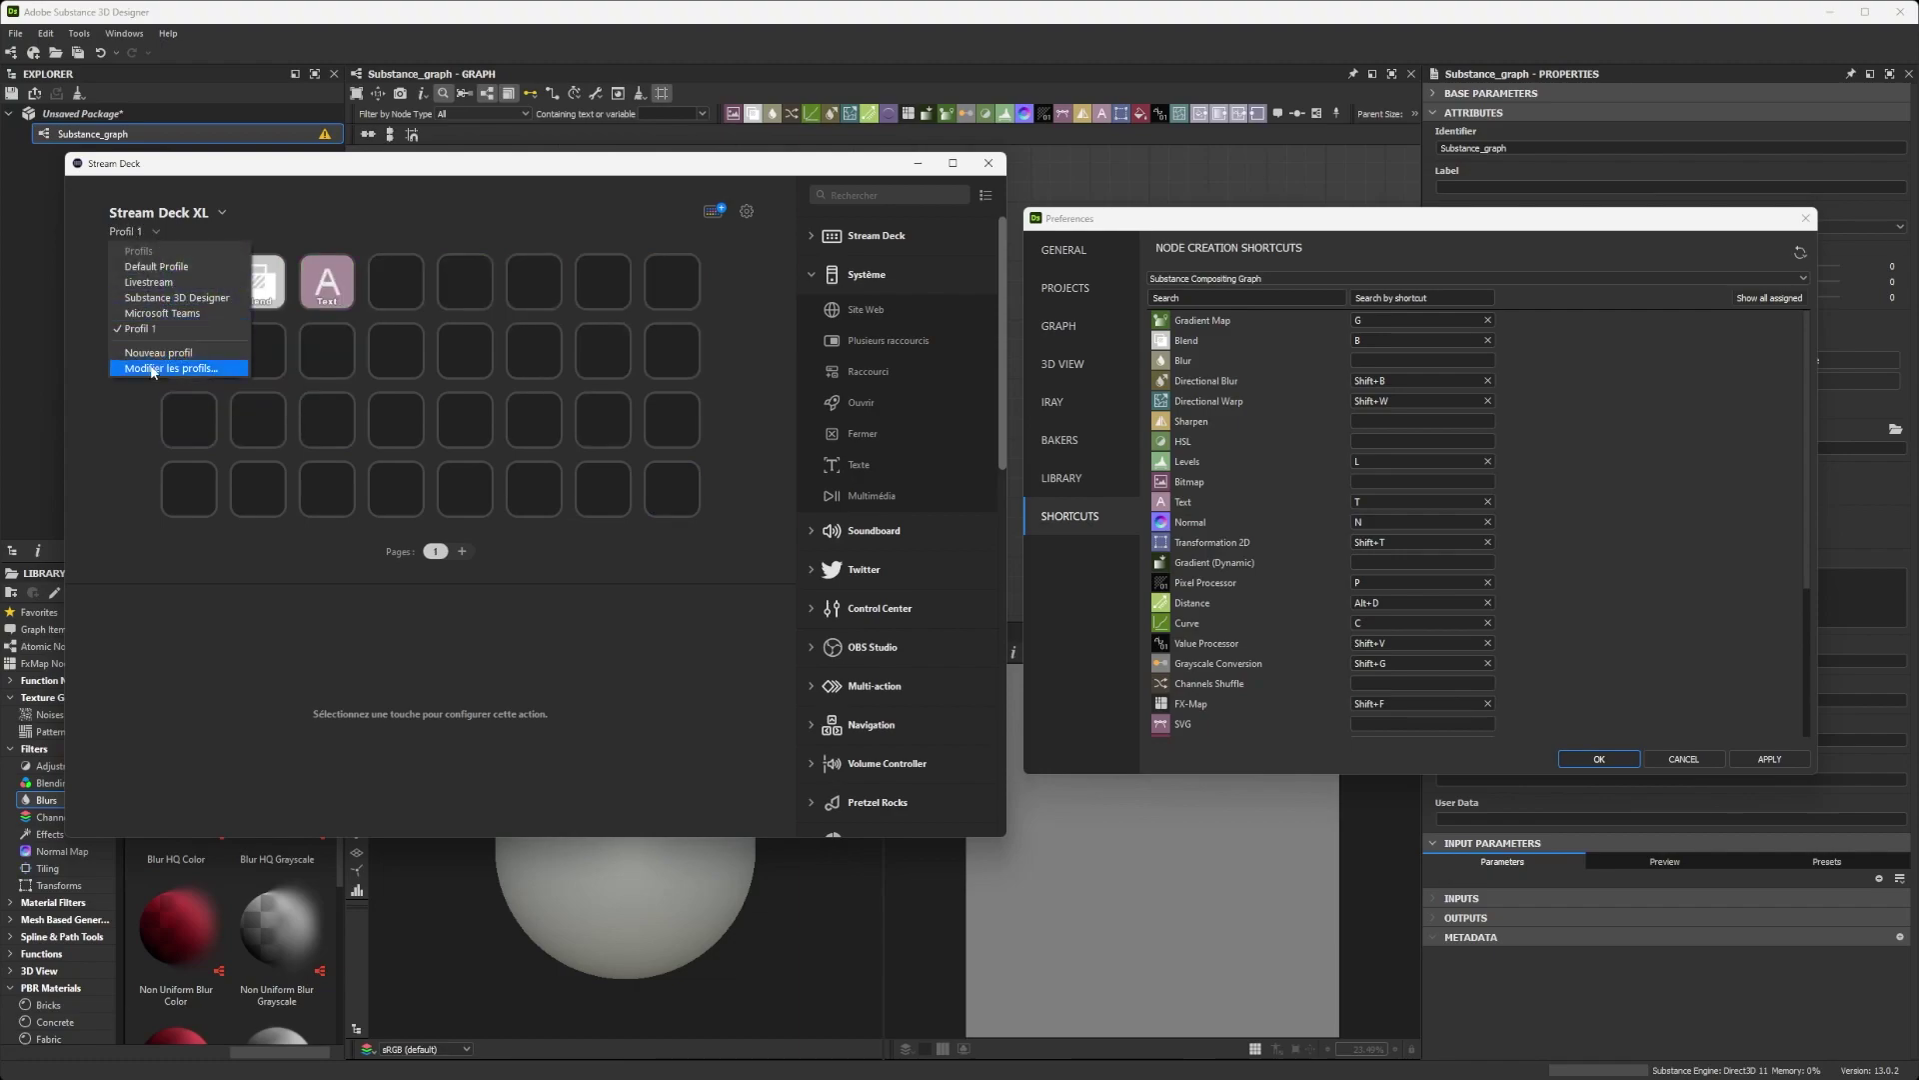
{"action": "left_click", "coordinate": [380, 218]}
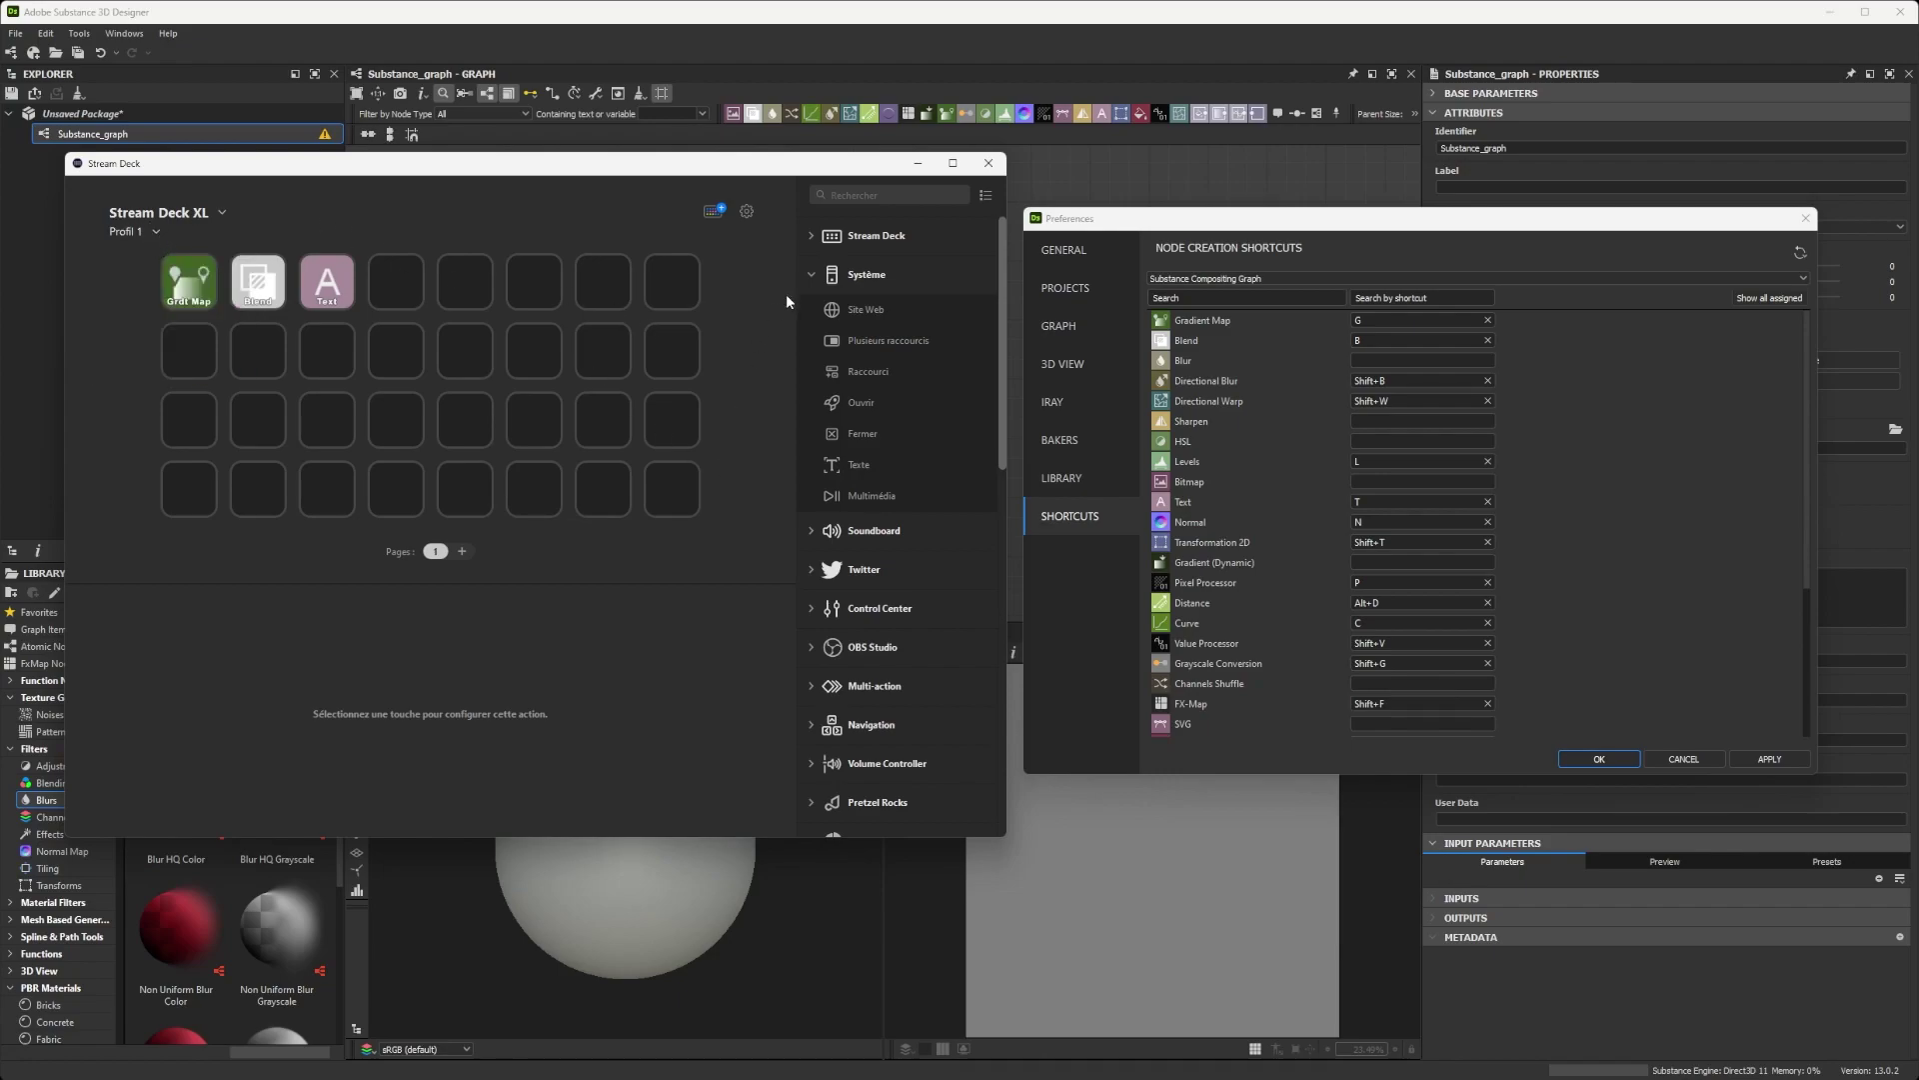
Collapse the Stream Deck, Système, Control Center and Multi-action categories and expand Navigation
{"action": "left_click", "coordinate": [809, 238]}
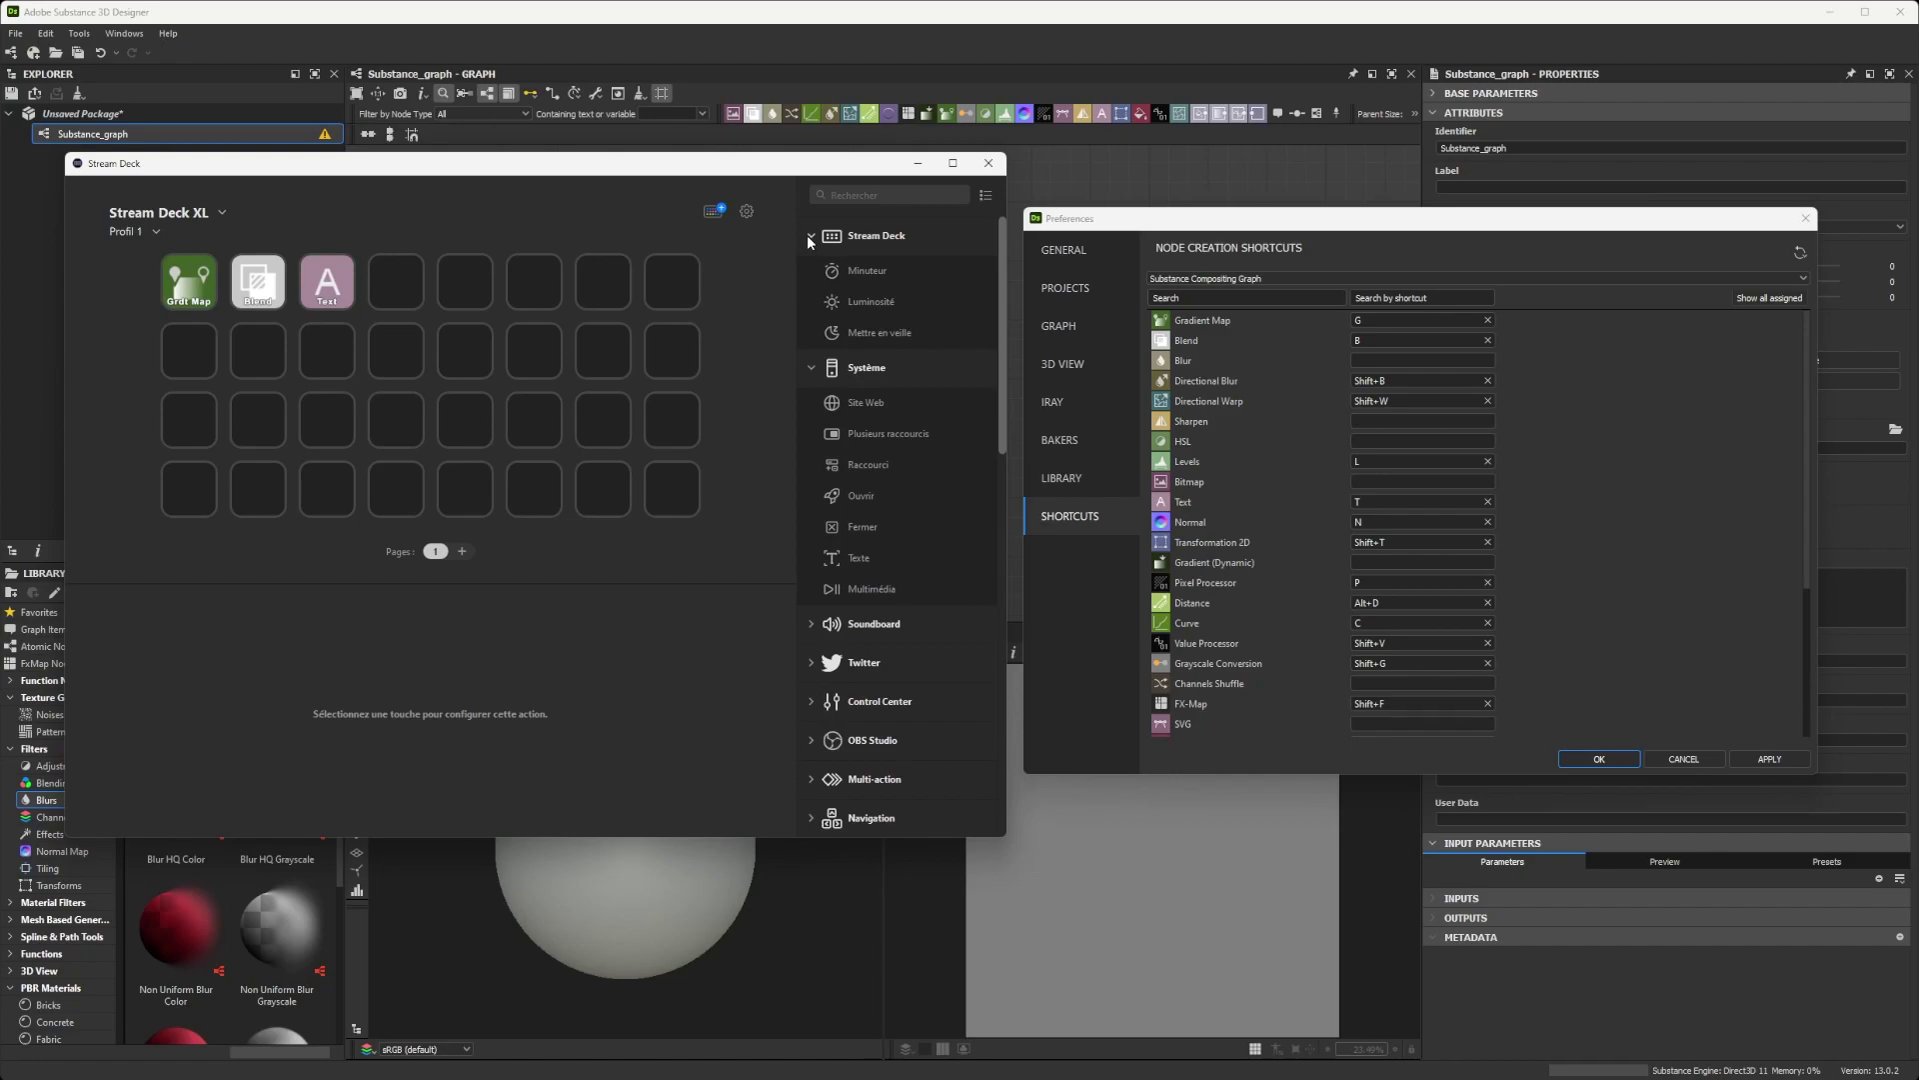
{"action": "left_click", "coordinate": [806, 235]}
{"action": "left_click", "coordinate": [813, 279]}
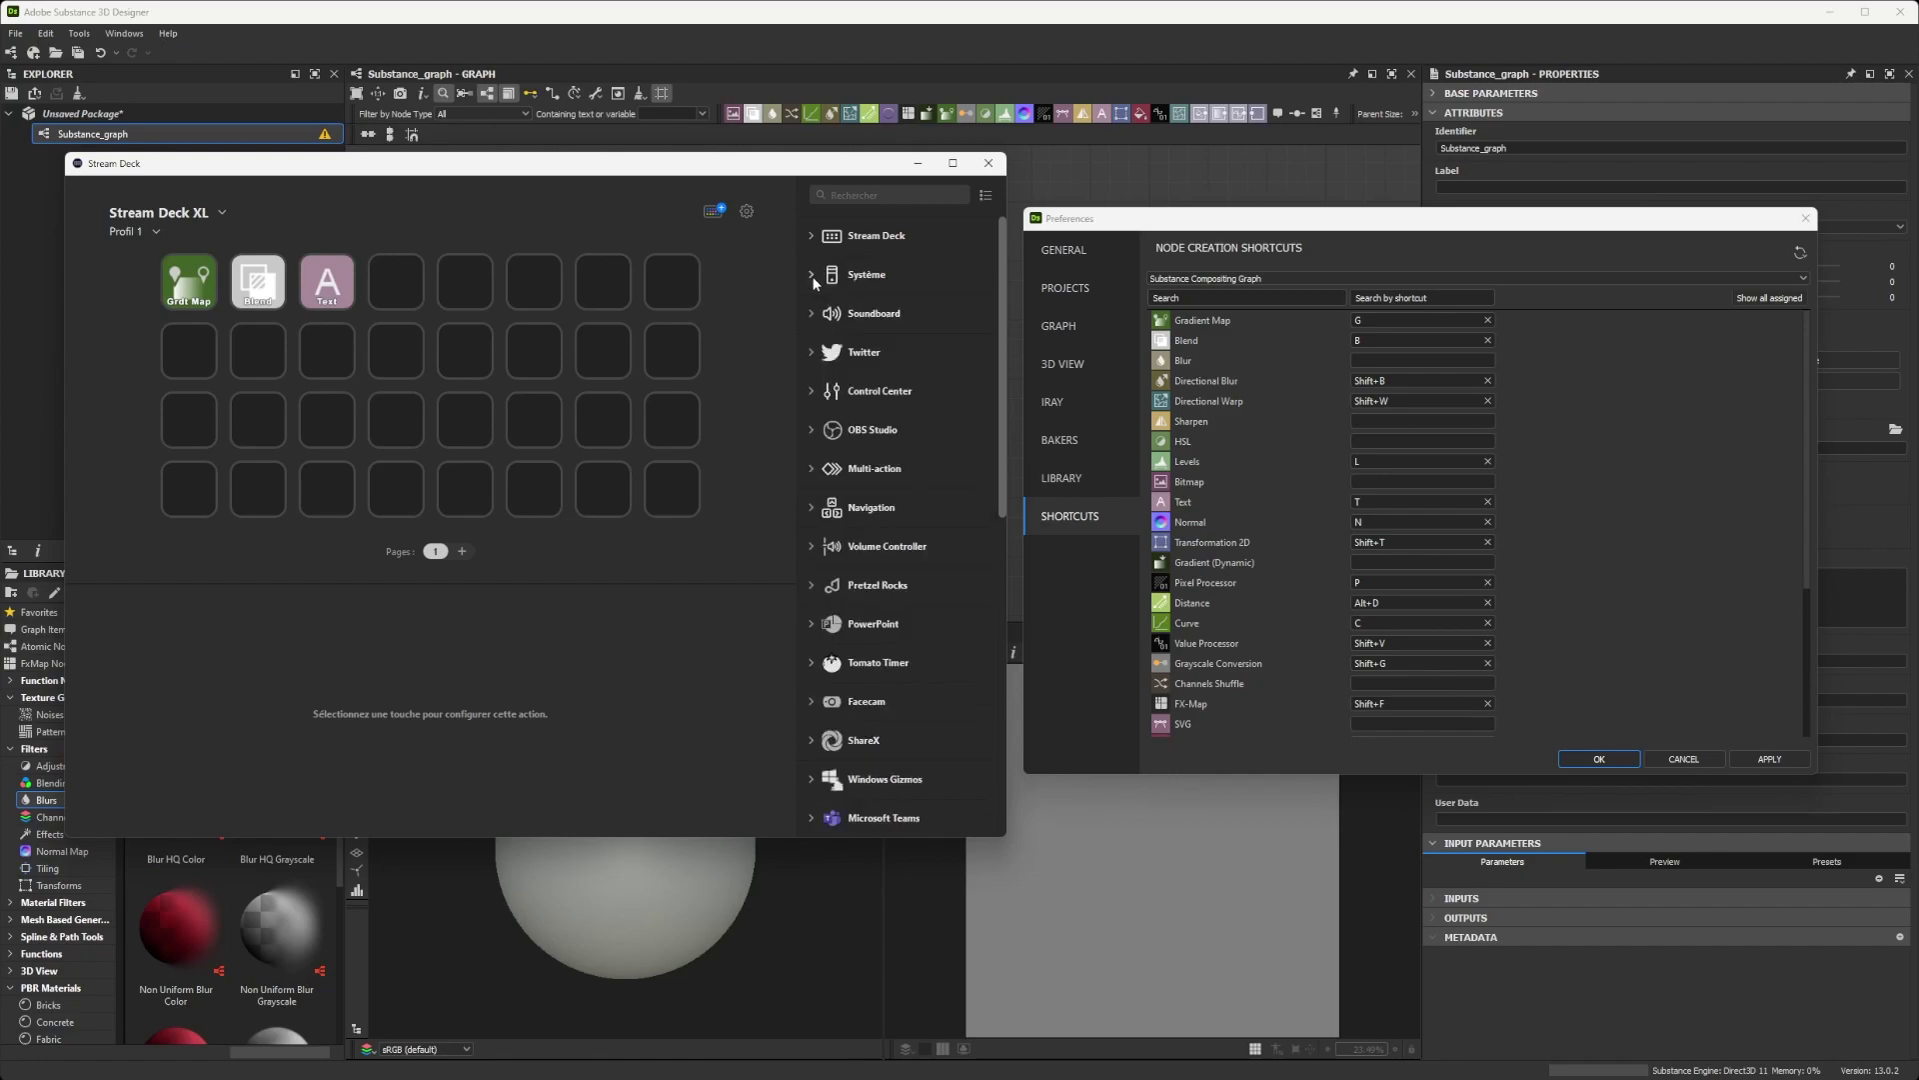
{"action": "left_click", "coordinate": [812, 390]}
{"action": "left_click", "coordinate": [812, 390]}
{"action": "left_click", "coordinate": [811, 470]}
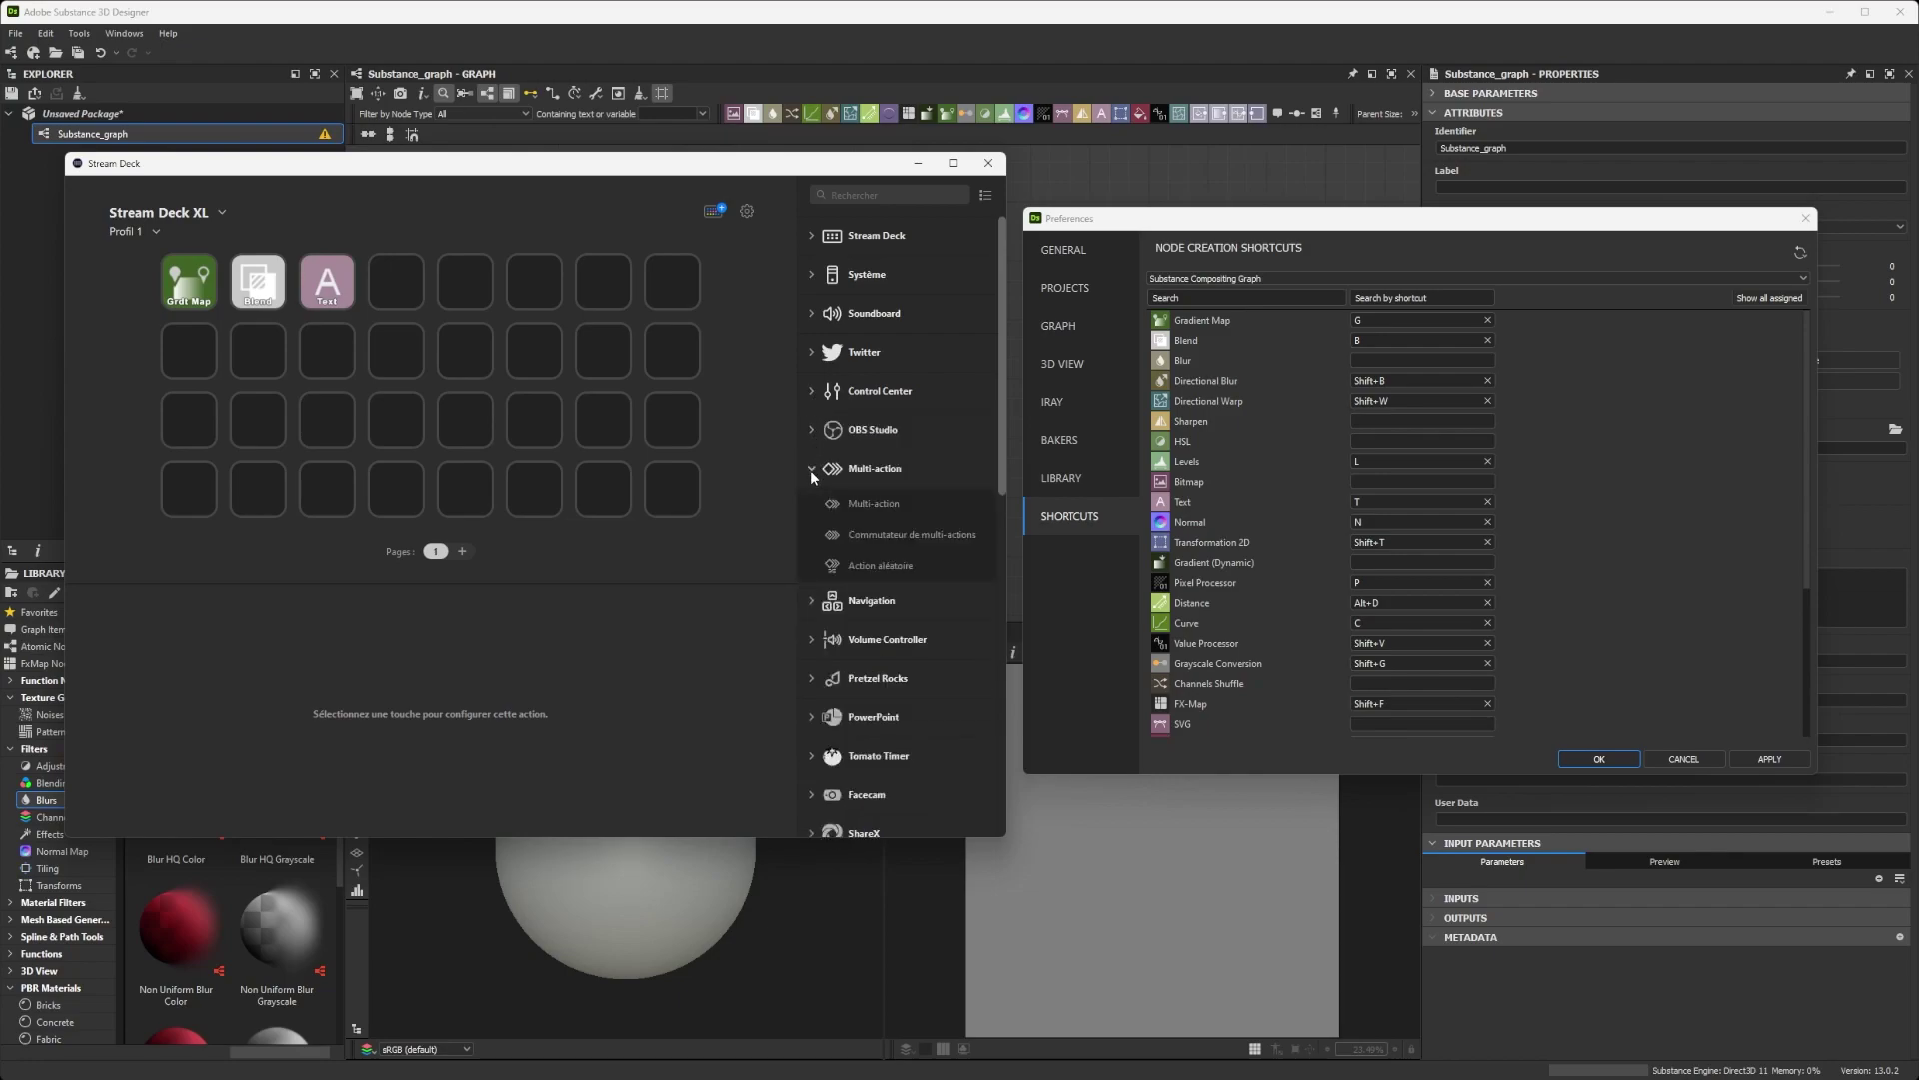
{"action": "left_click", "coordinate": [810, 470]}
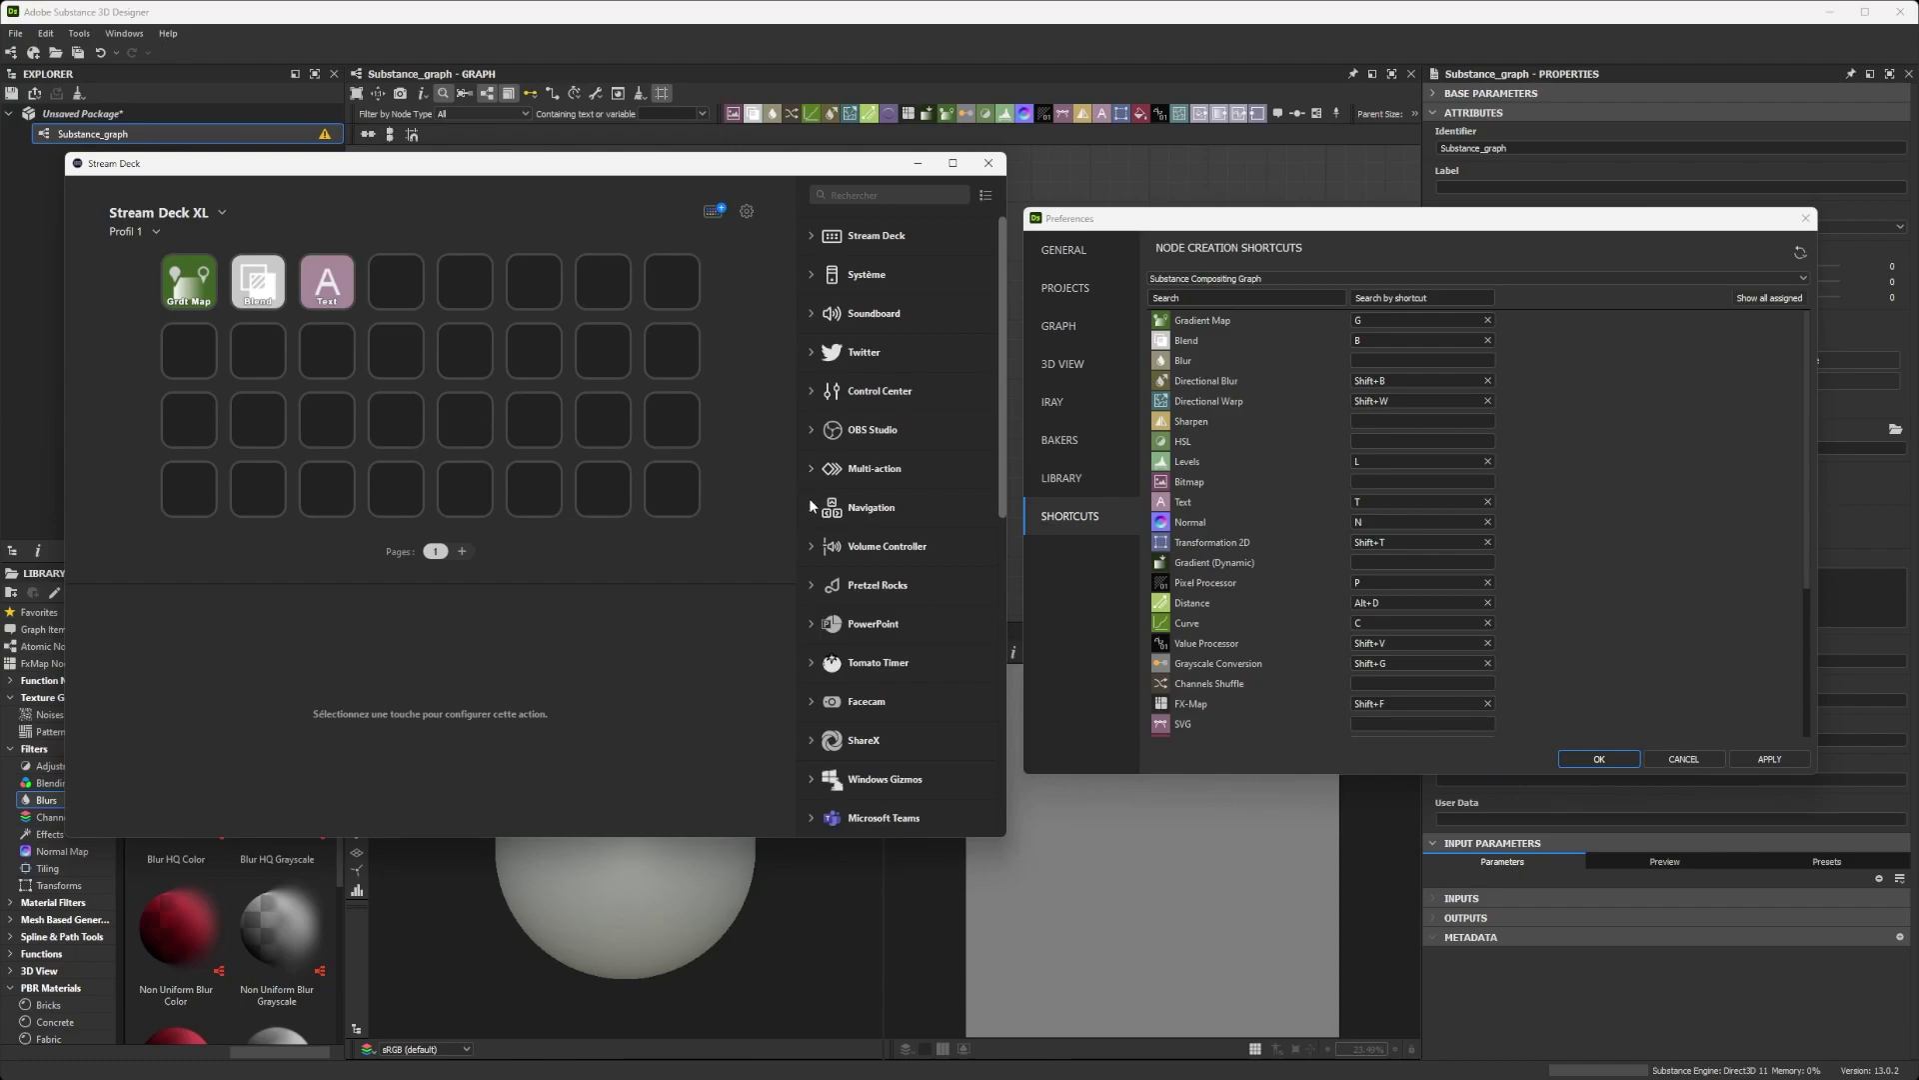
{"action": "left_click", "coordinate": [811, 507]}
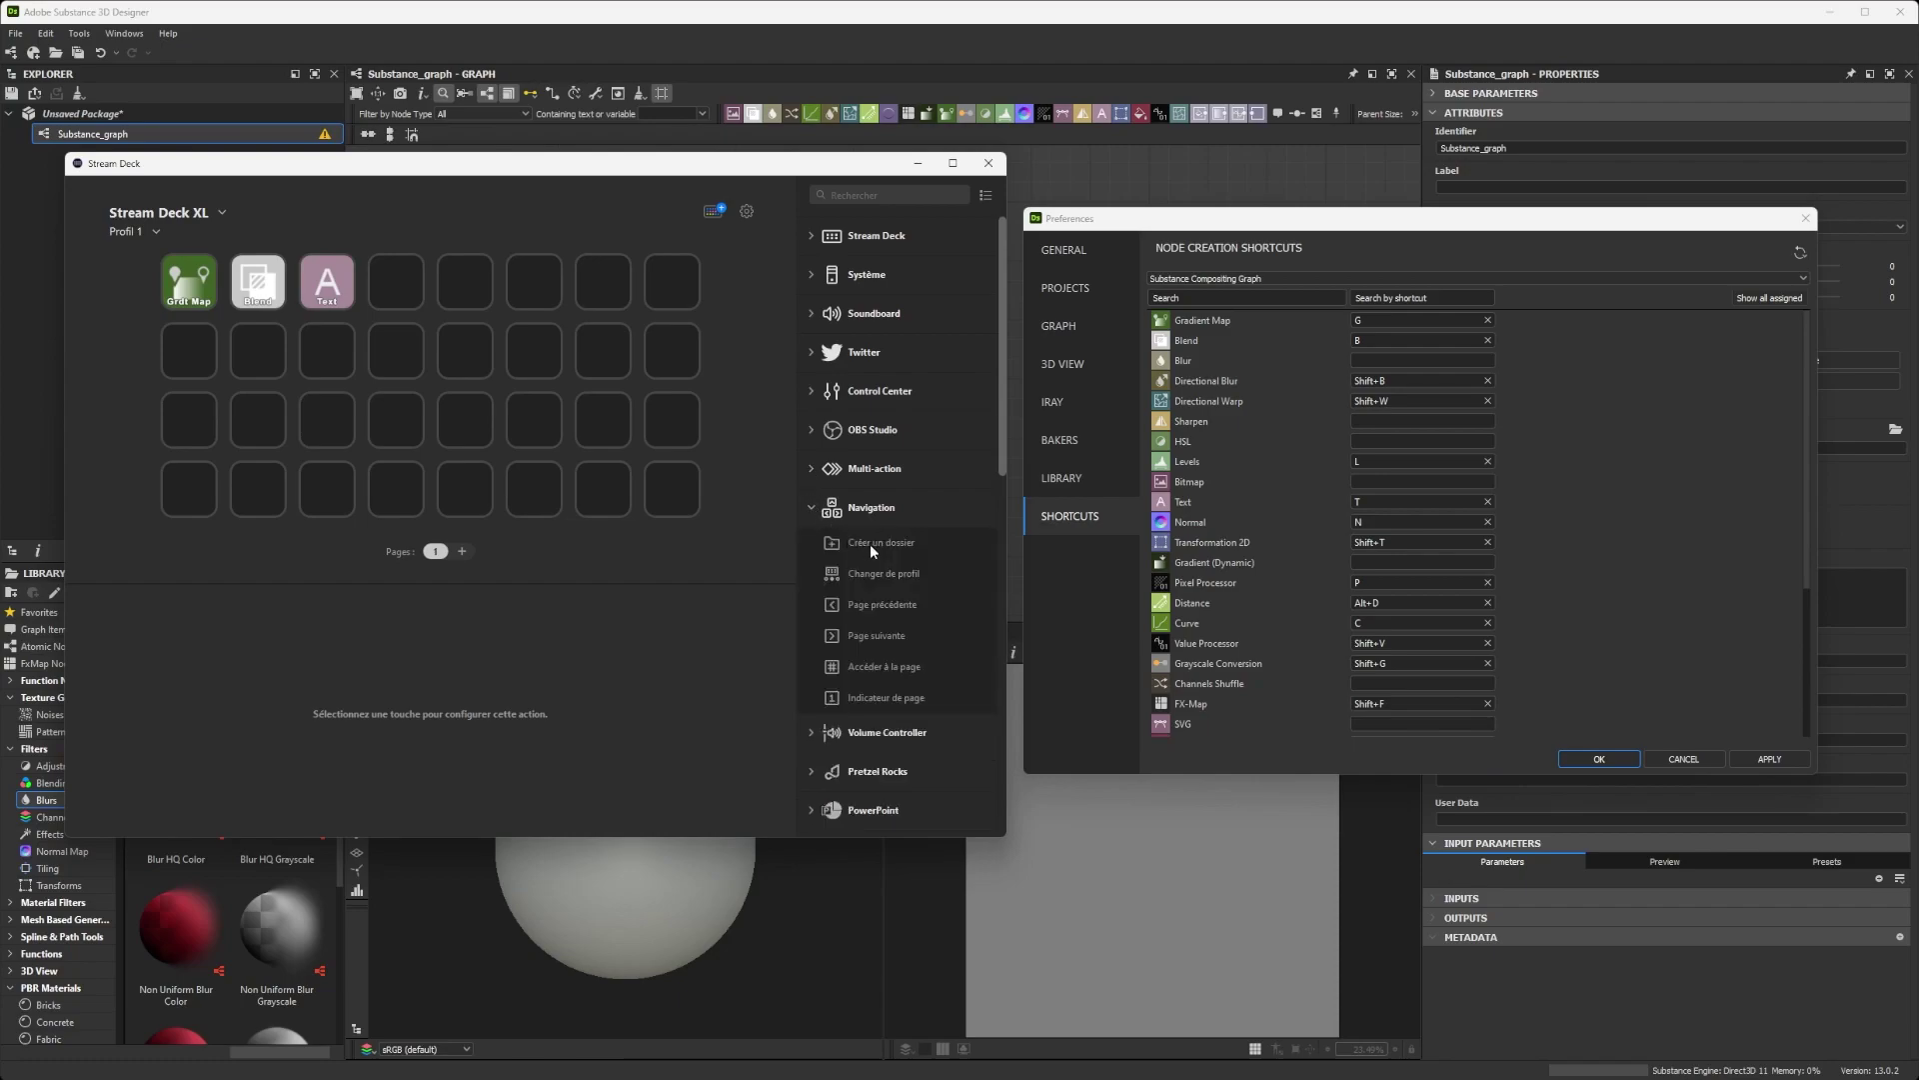
Put a new folder on the last bottom-row key of Profil 1 and open its empty page
{"action": "left_click_drag", "start_coordinate": [871, 544], "coordinate": [670, 494]}
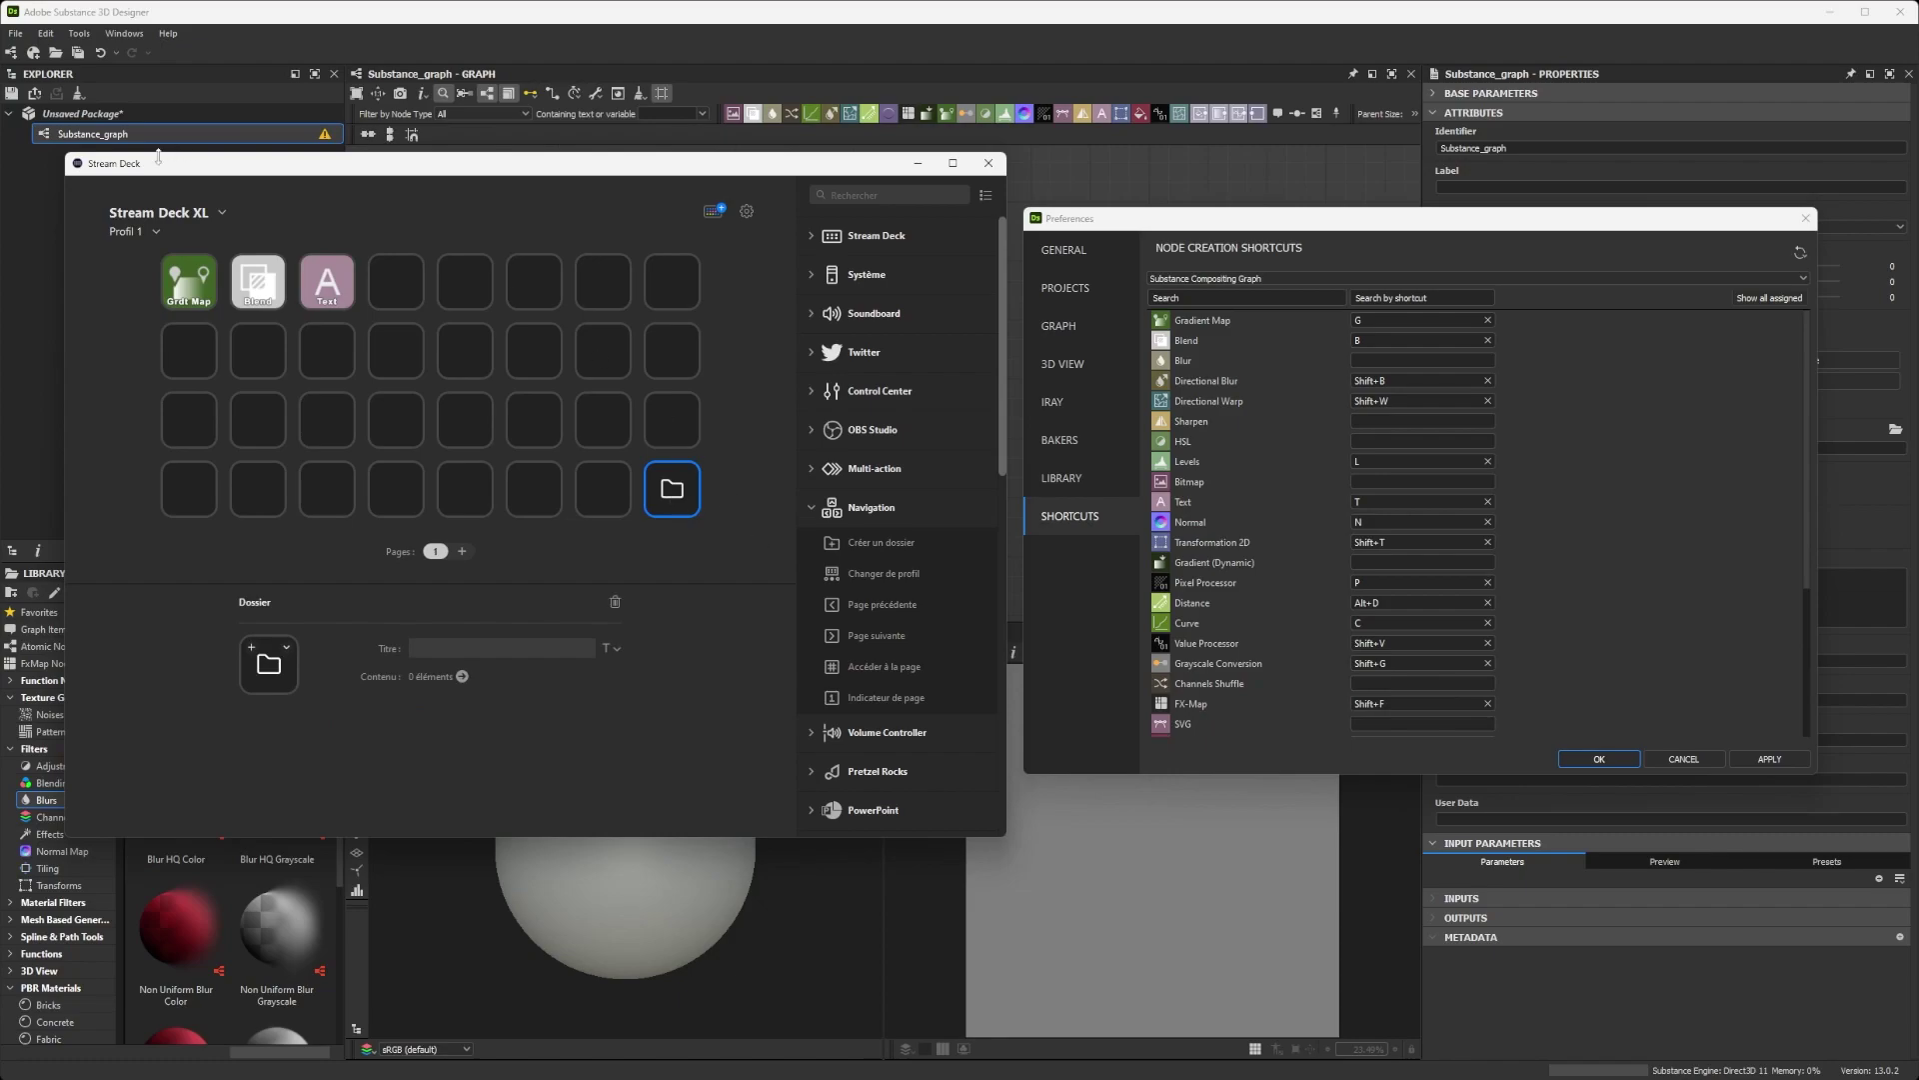
{"action": "double_click", "coordinate": [678, 497]}
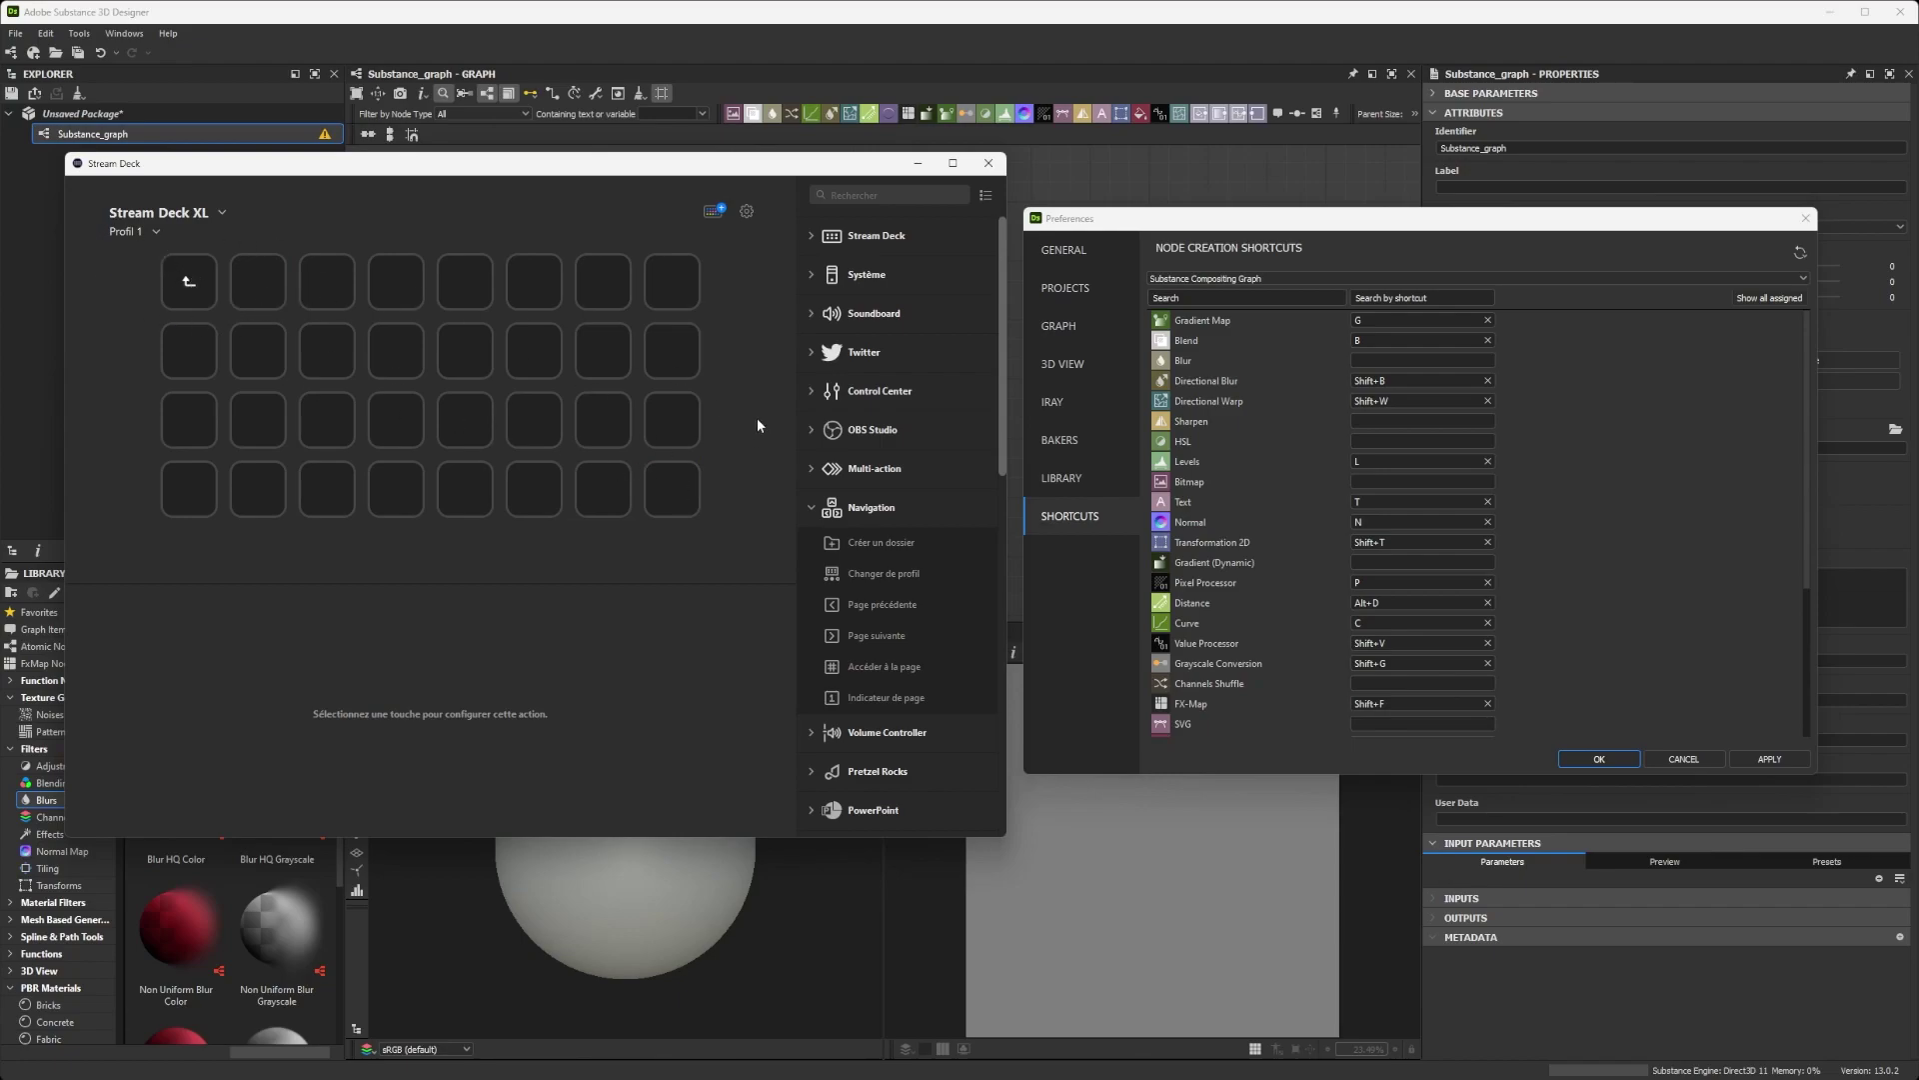
List the Substance Function Graph node shortcuts in Preferences, then switch back to Stream Deck
{"action": "left_click", "coordinate": [1247, 282]}
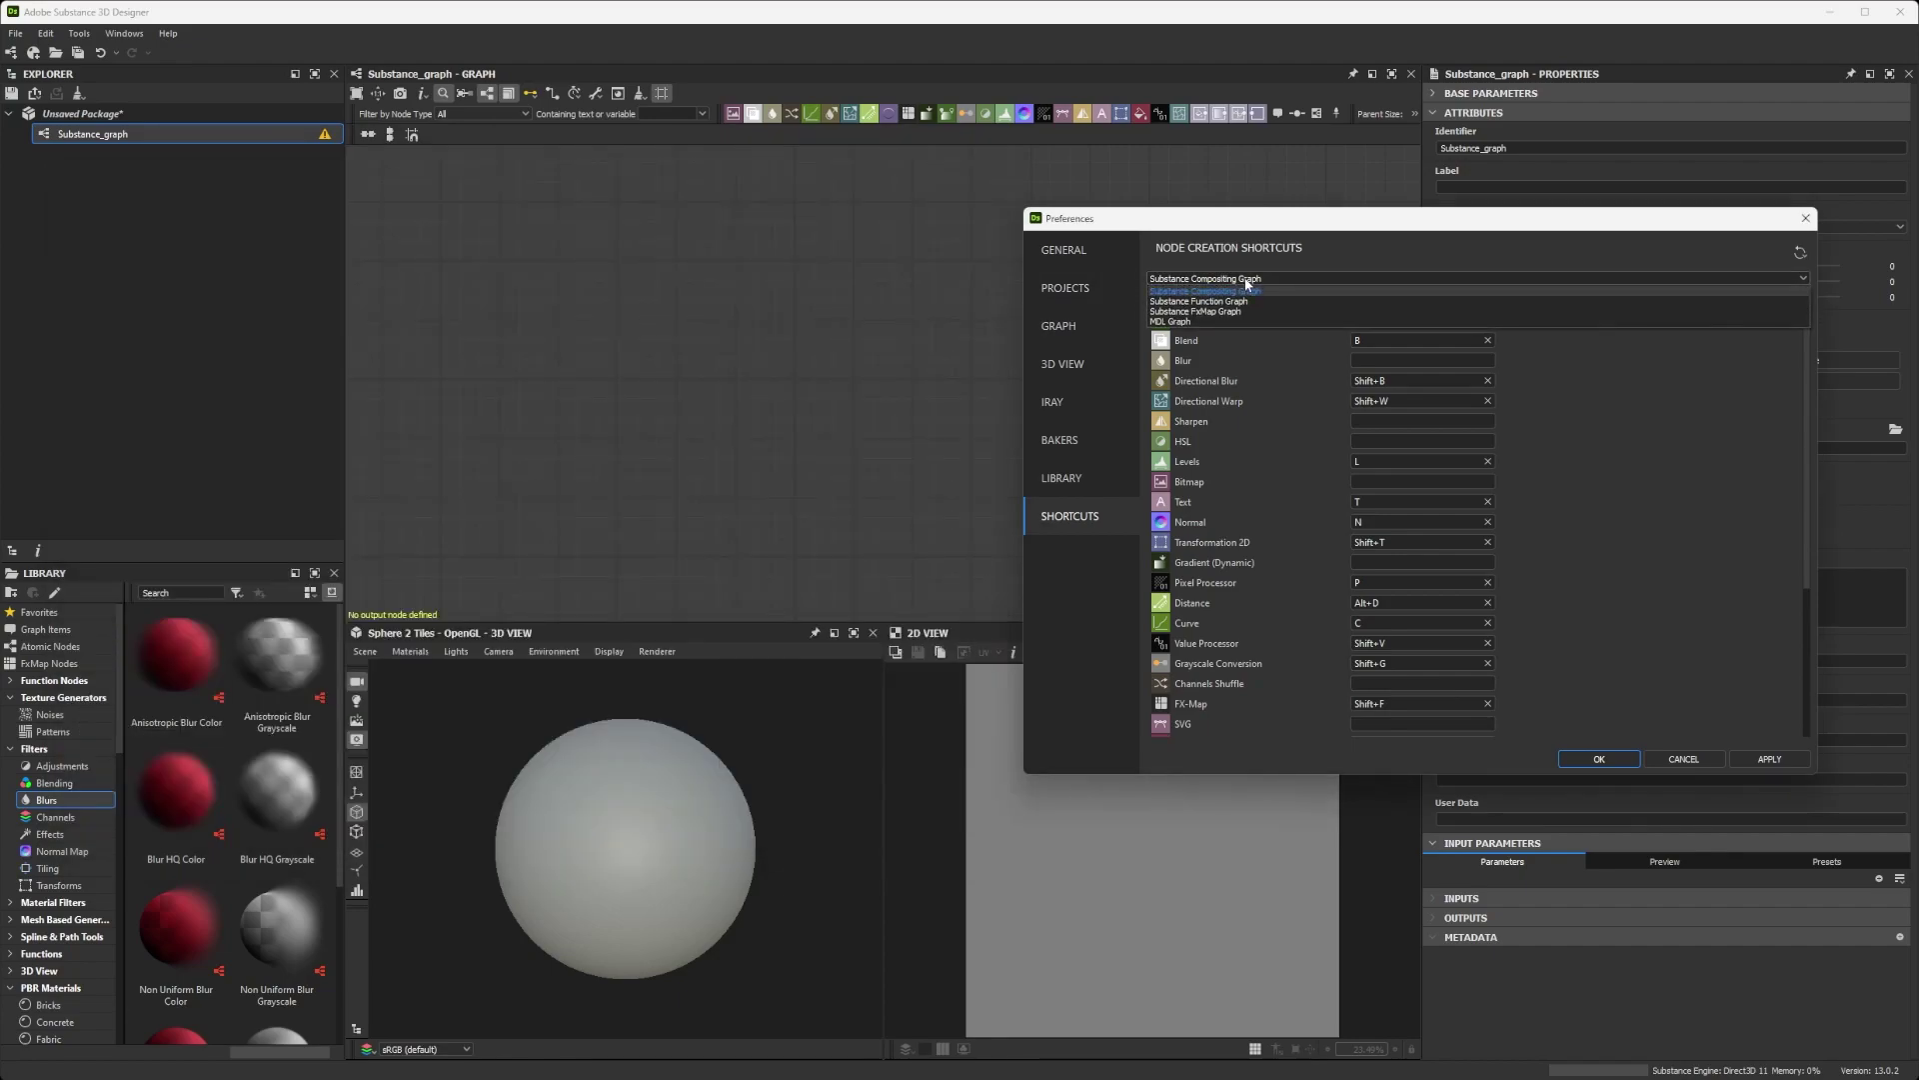
{"action": "left_click", "coordinate": [1204, 300]}
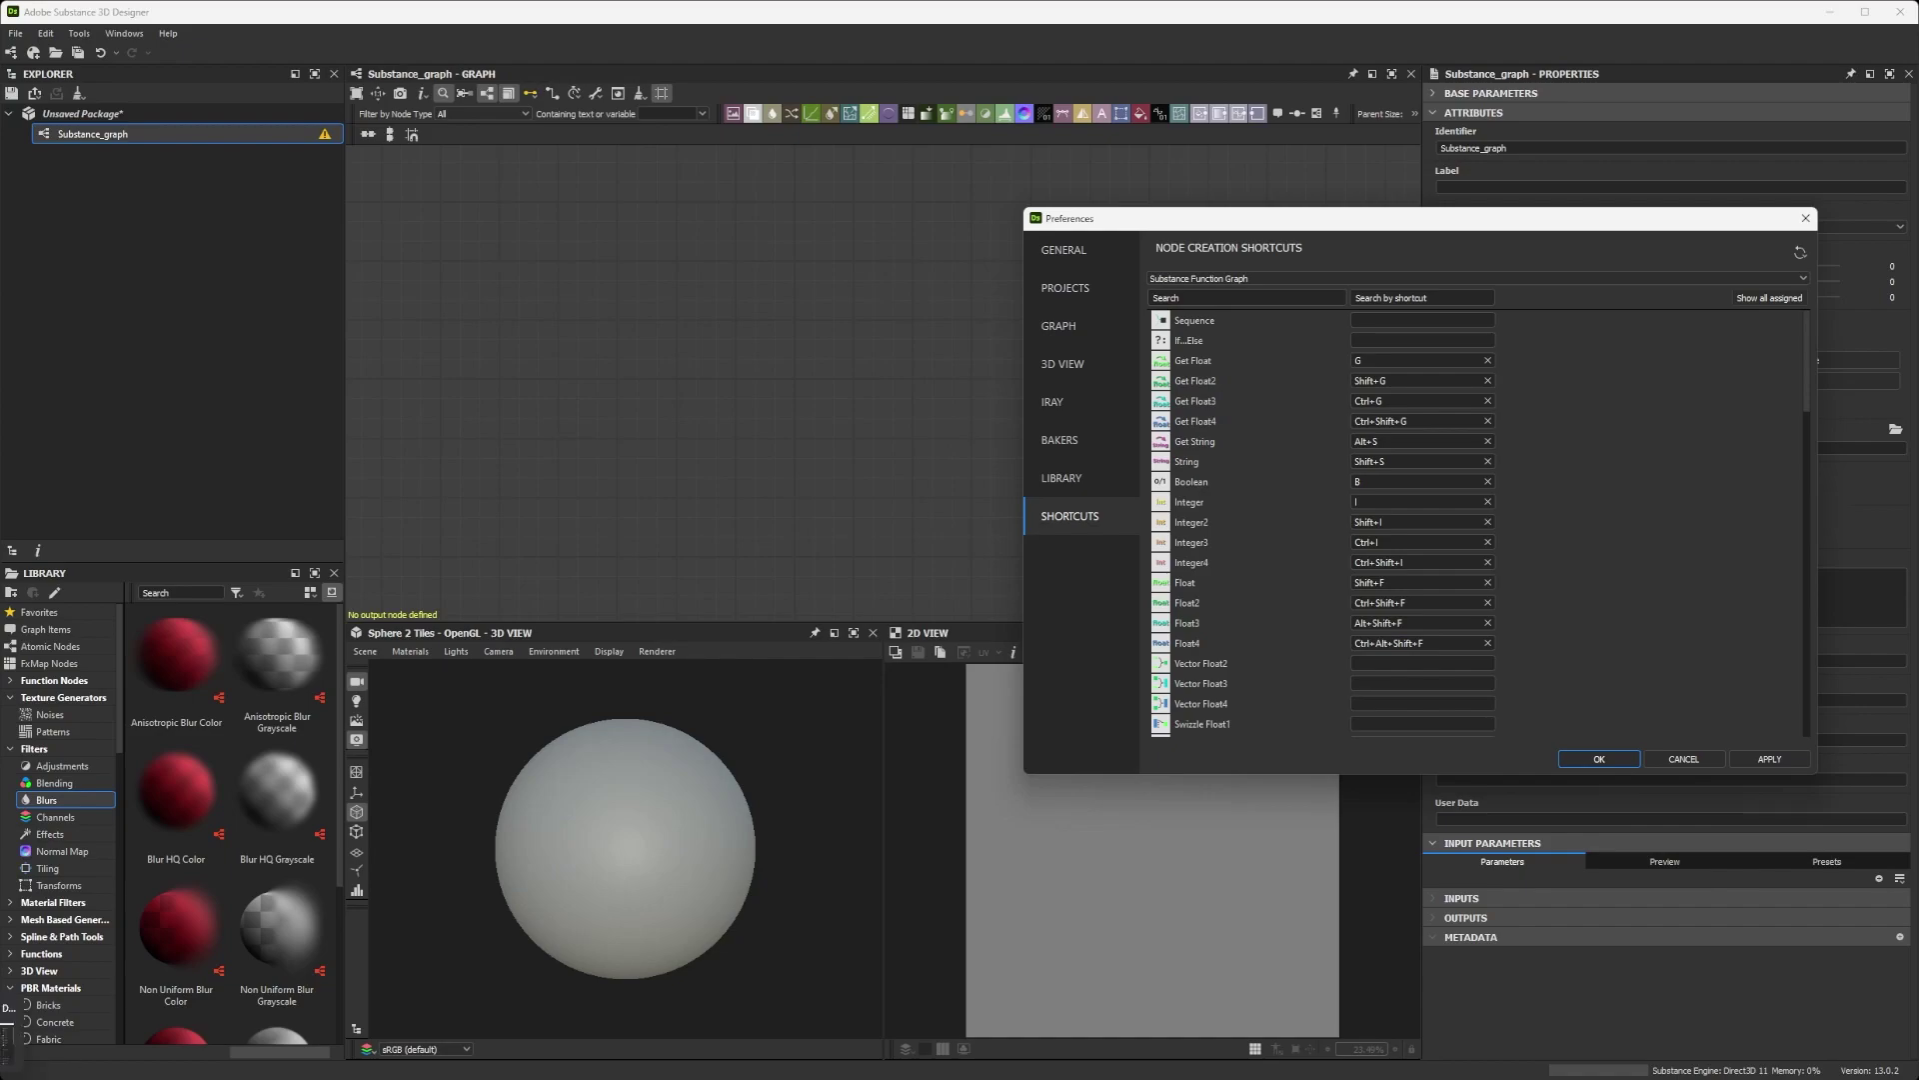
{"action": "key", "text": "alt+Tab"}
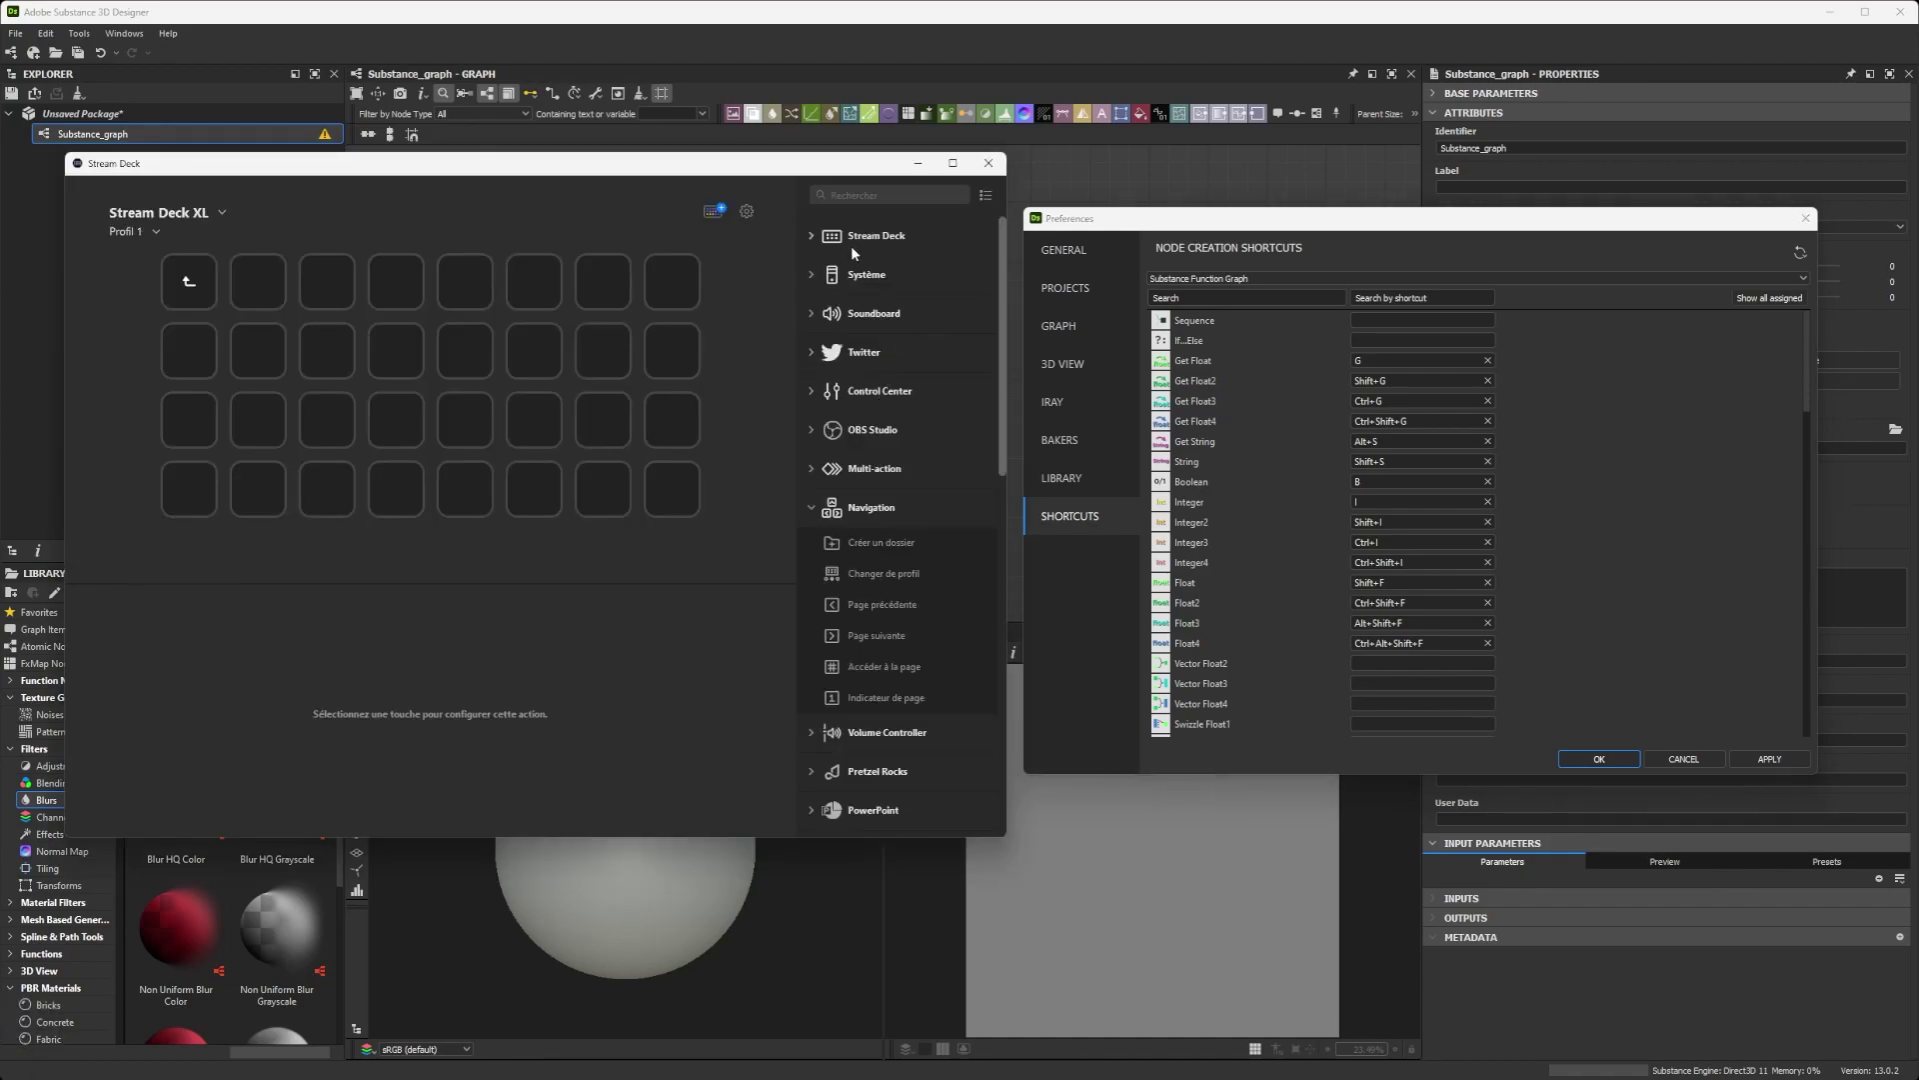
Make the folder's second key a Système Raccourci action titled 'Integer' that sends I
{"action": "left_click", "coordinate": [817, 275]}
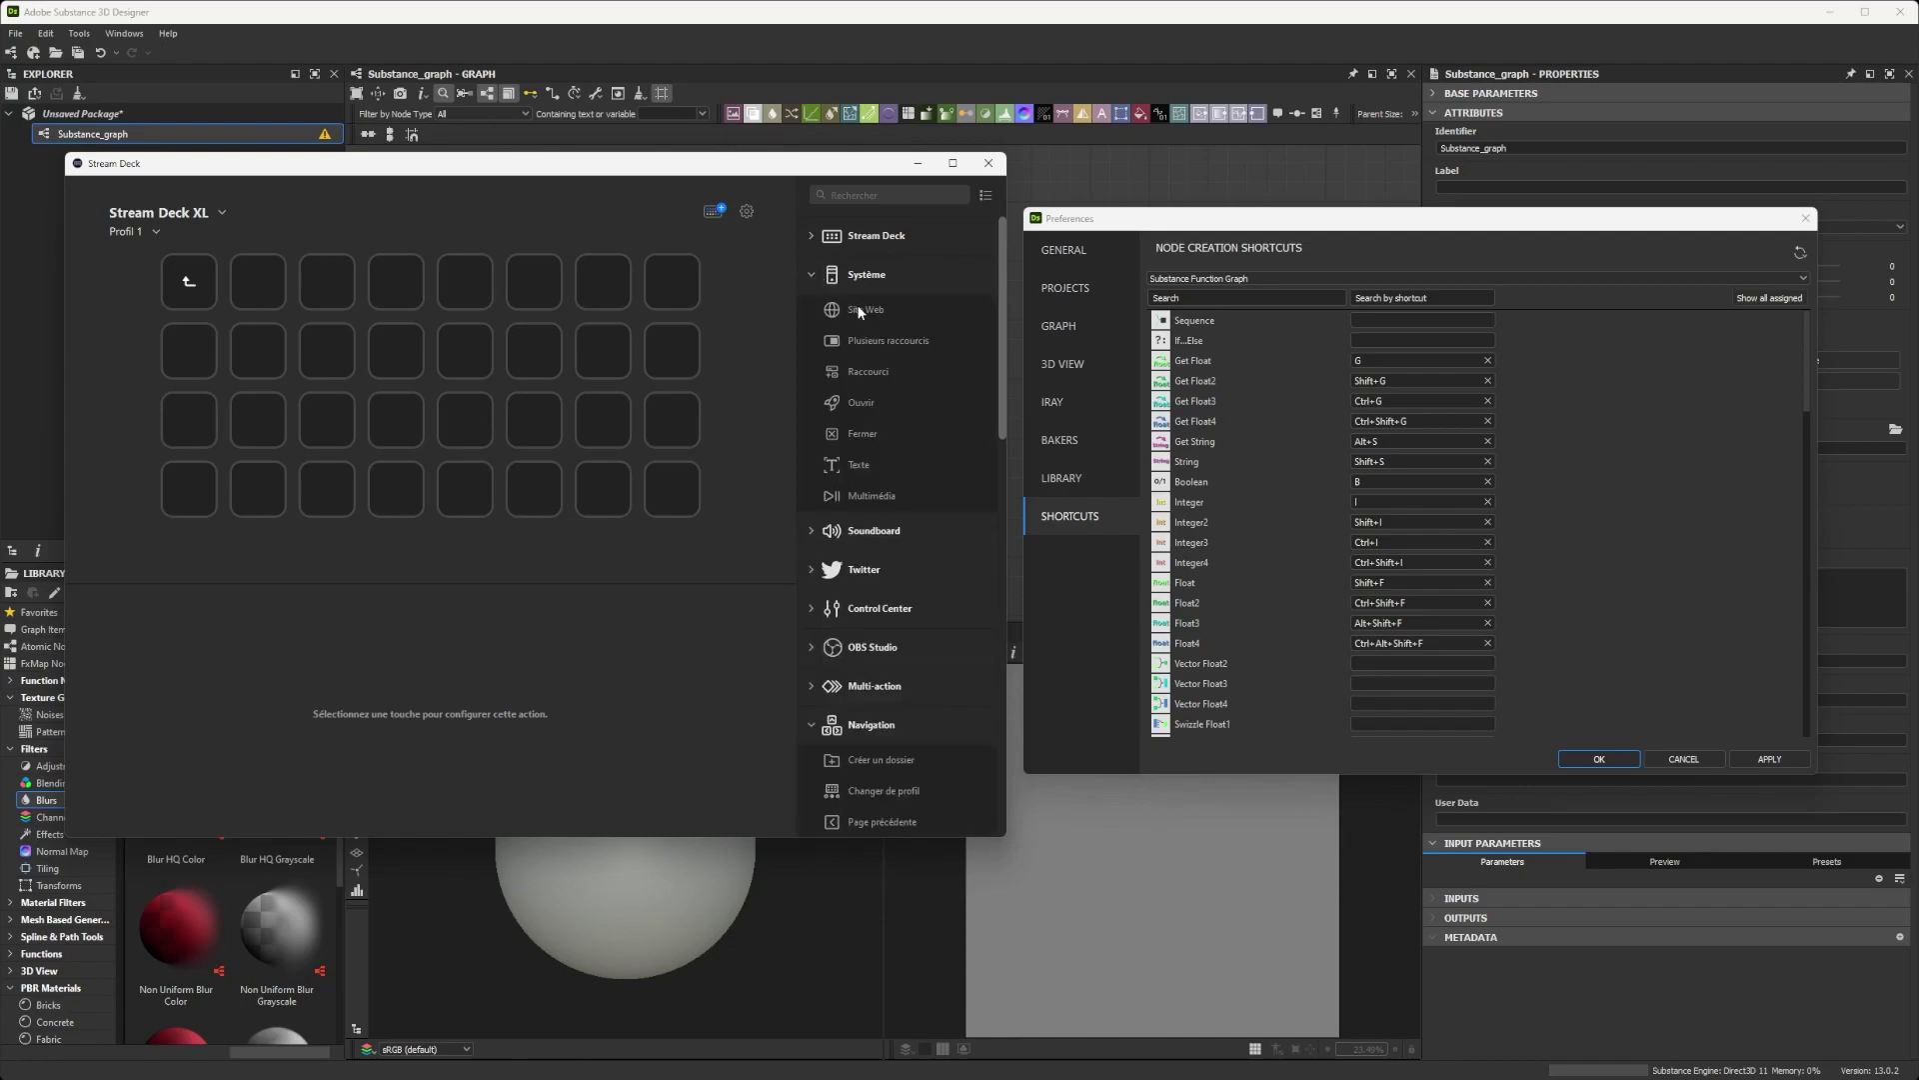
{"action": "left_click_drag", "start_coordinate": [868, 371], "coordinate": [254, 285]}
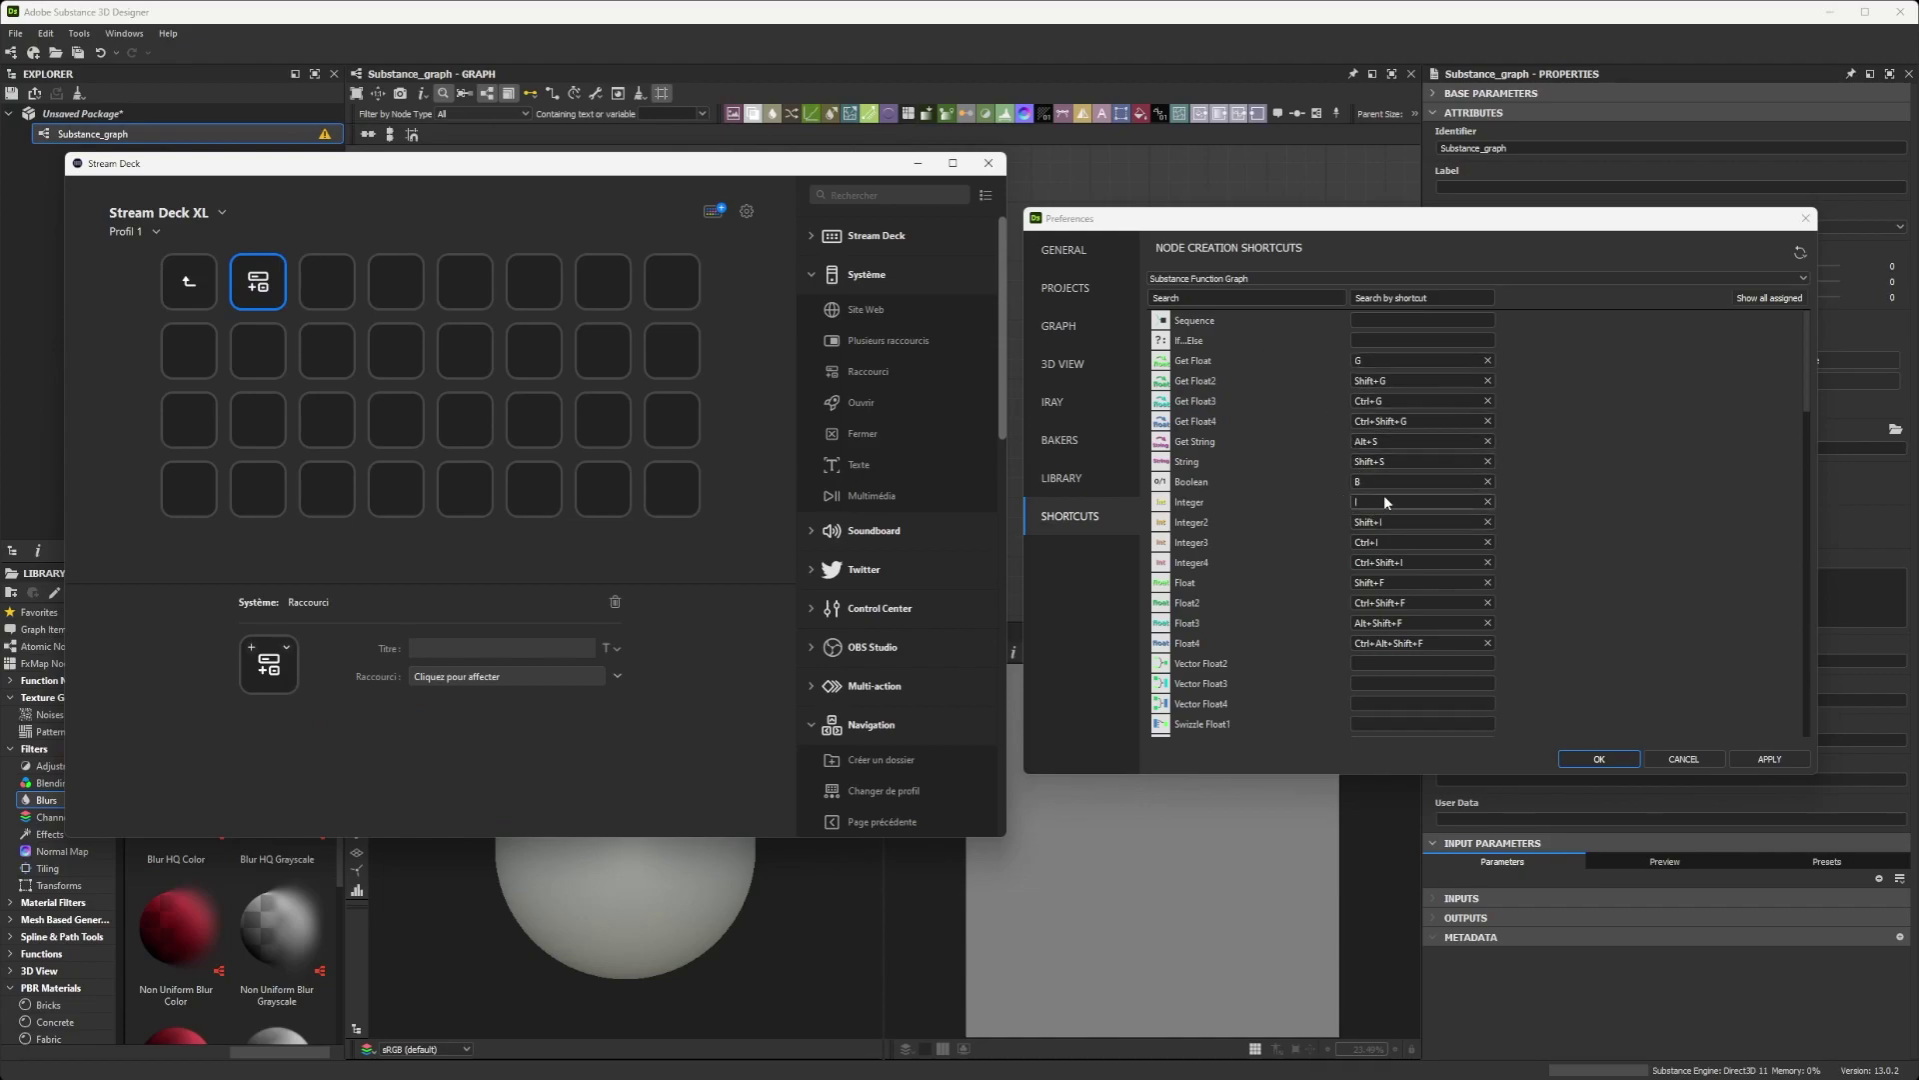
{"action": "left_click", "coordinate": [452, 652]}
{"action": "type", "text": "Integer"}
{"action": "left_click", "coordinate": [510, 677]}
{"action": "key", "text": "i"}
Set the Integer key's icon to the yellow int image file 1272541739.png
{"action": "left_click", "coordinate": [289, 648]}
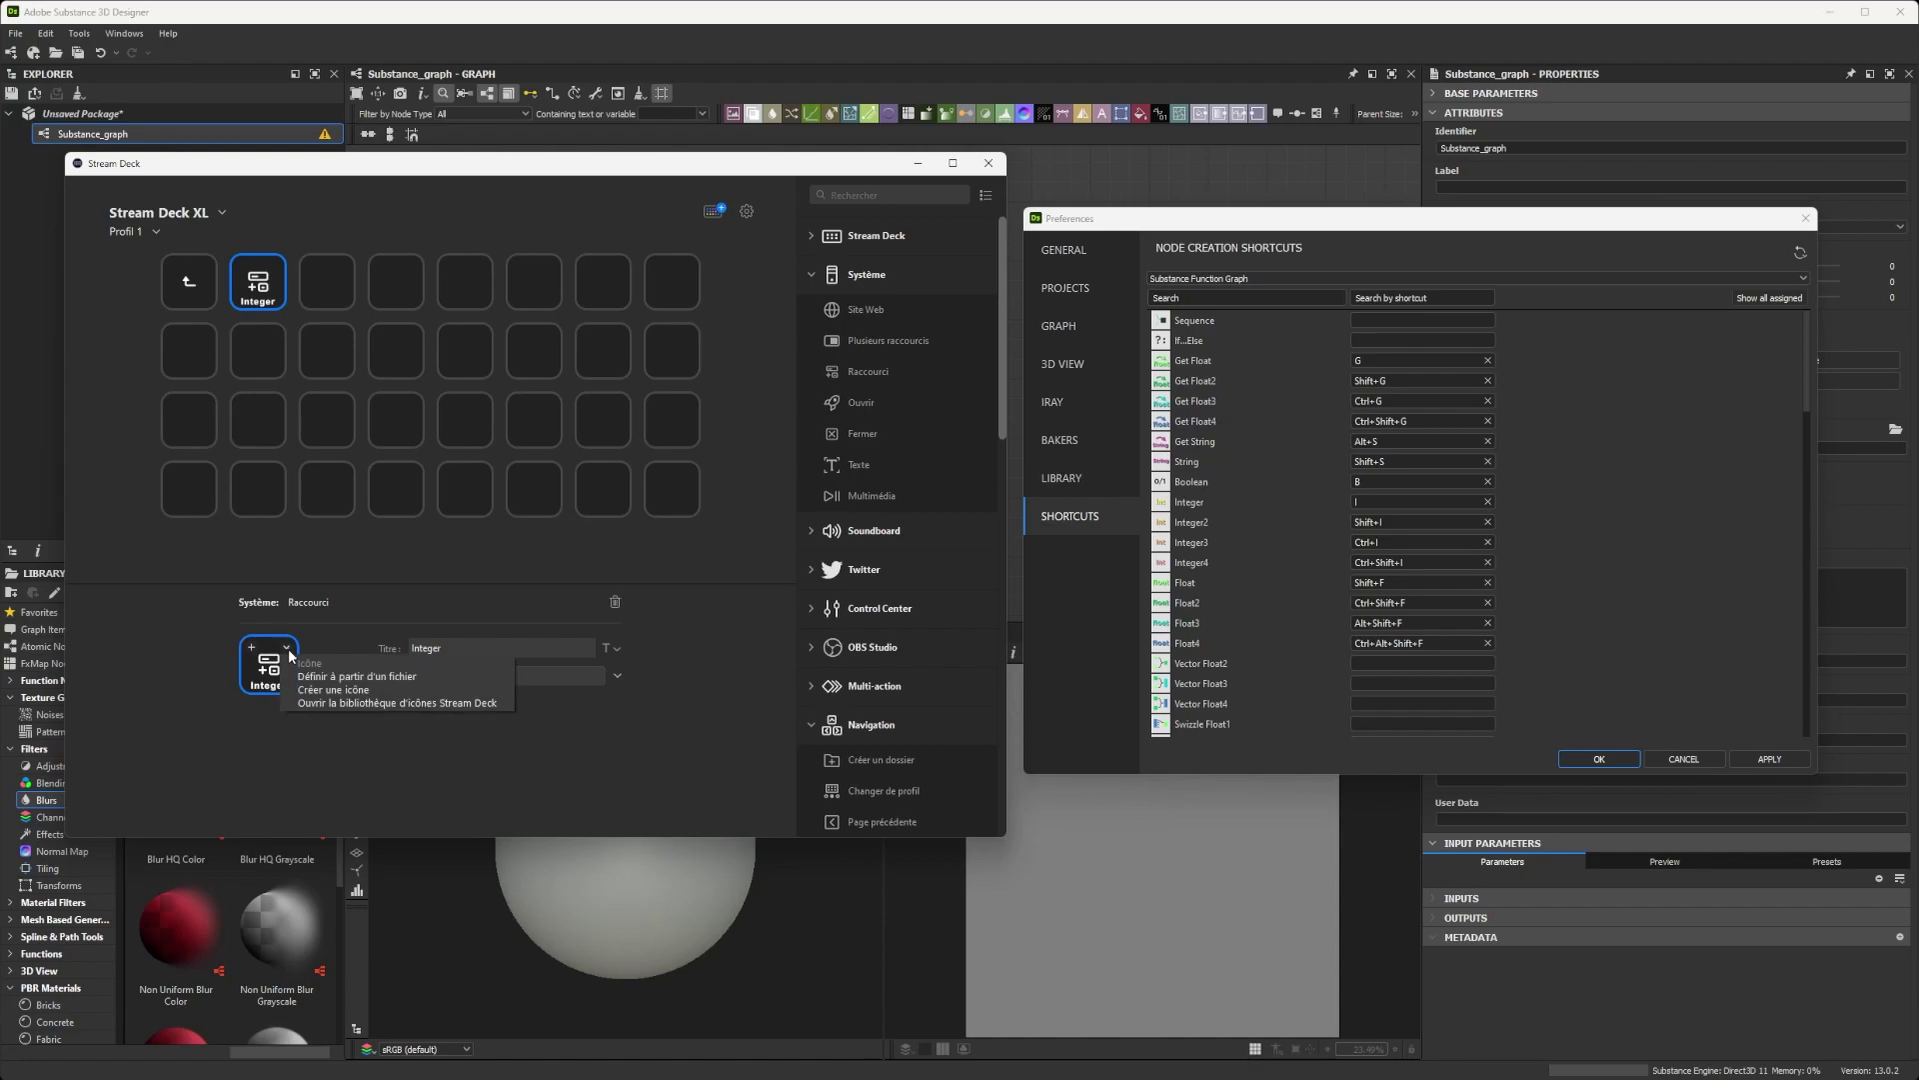
{"action": "left_click", "coordinate": [344, 679]}
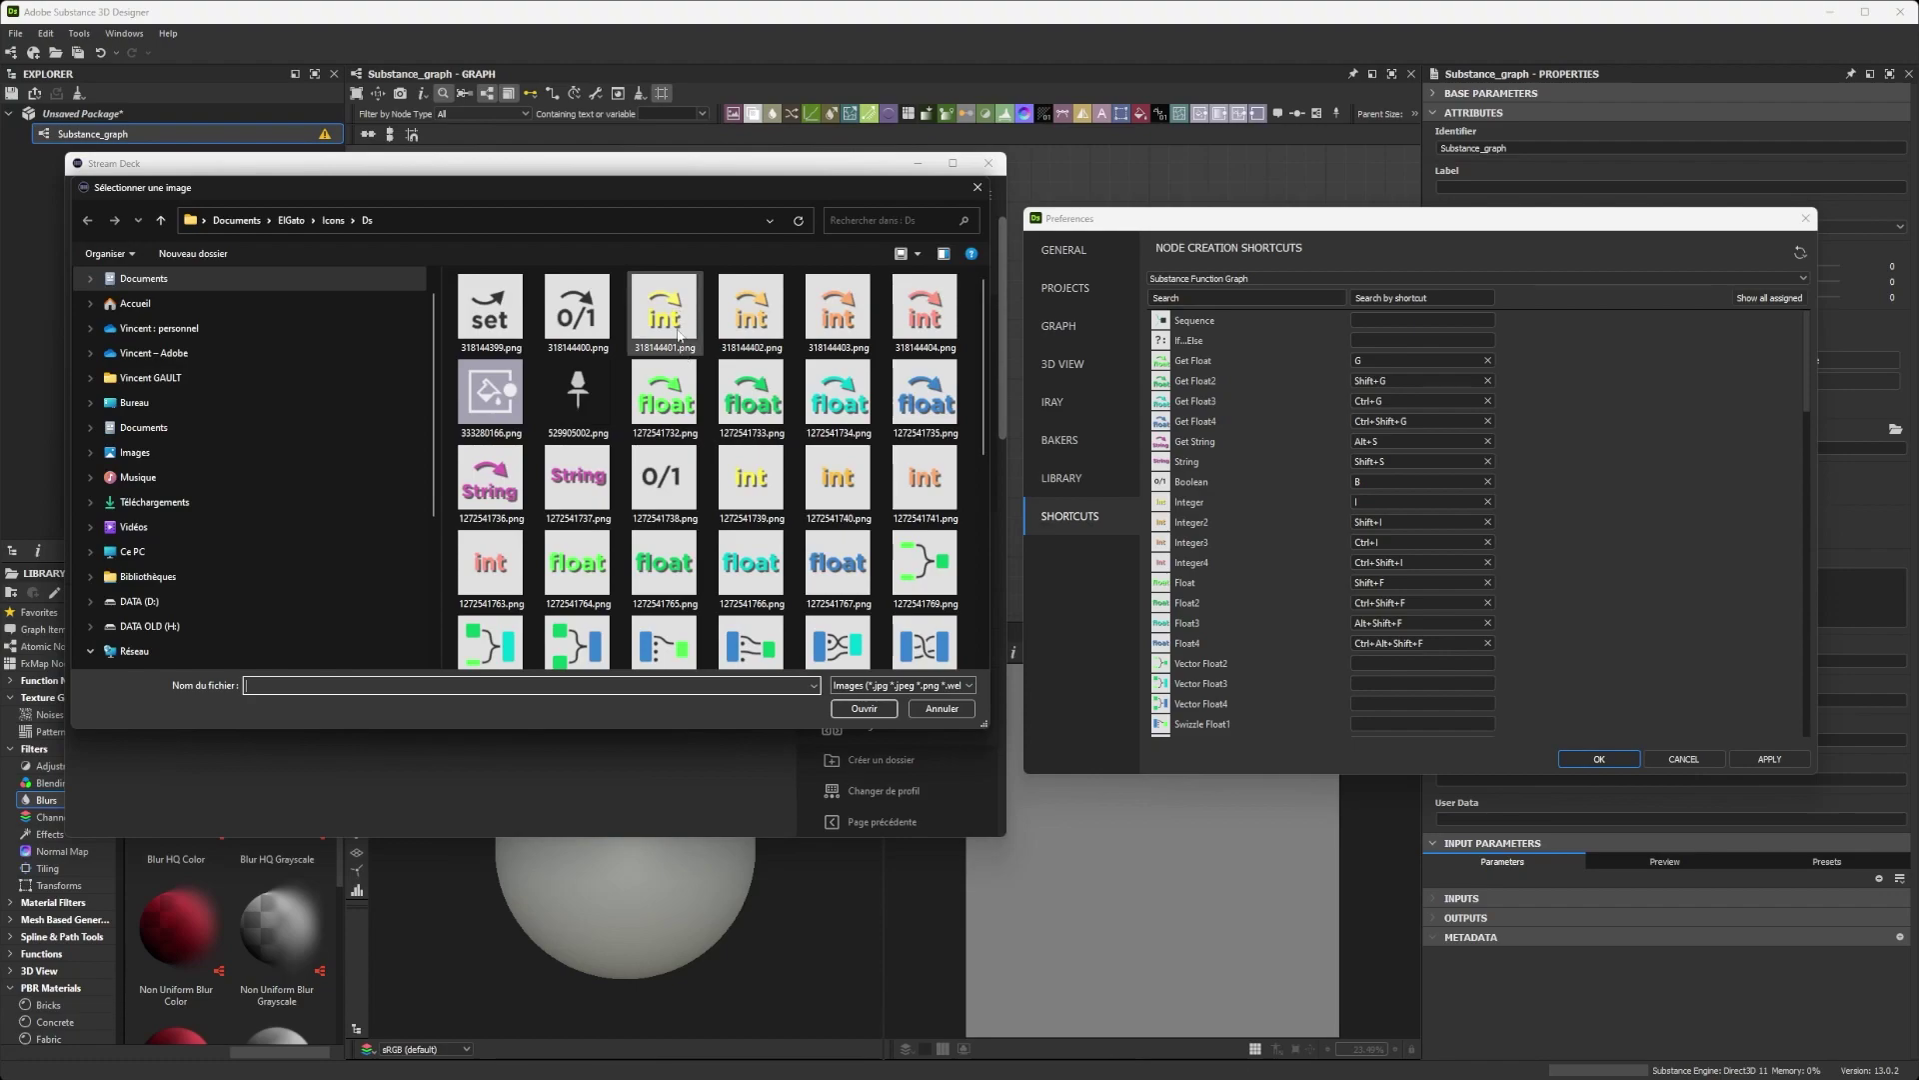
{"action": "left_click", "coordinate": [756, 465]}
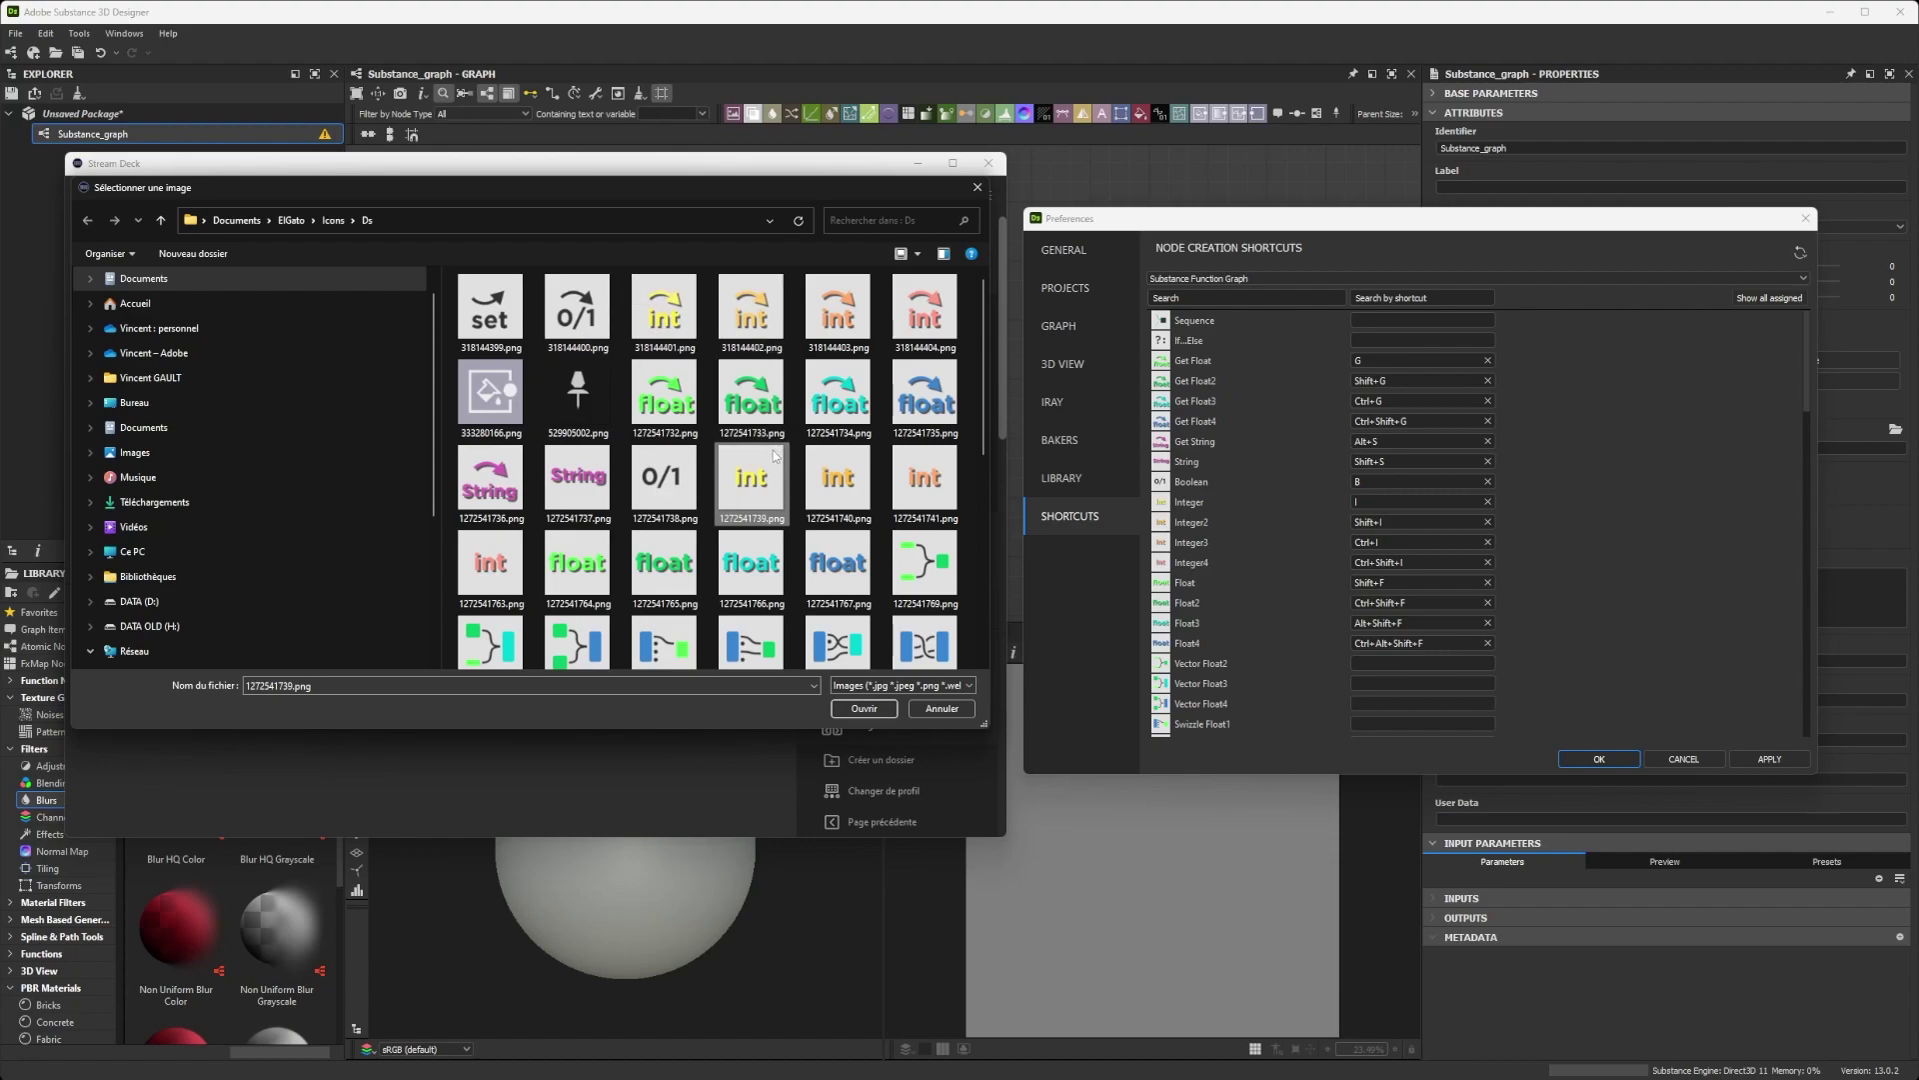
{"action": "double_click", "coordinate": [760, 478]}
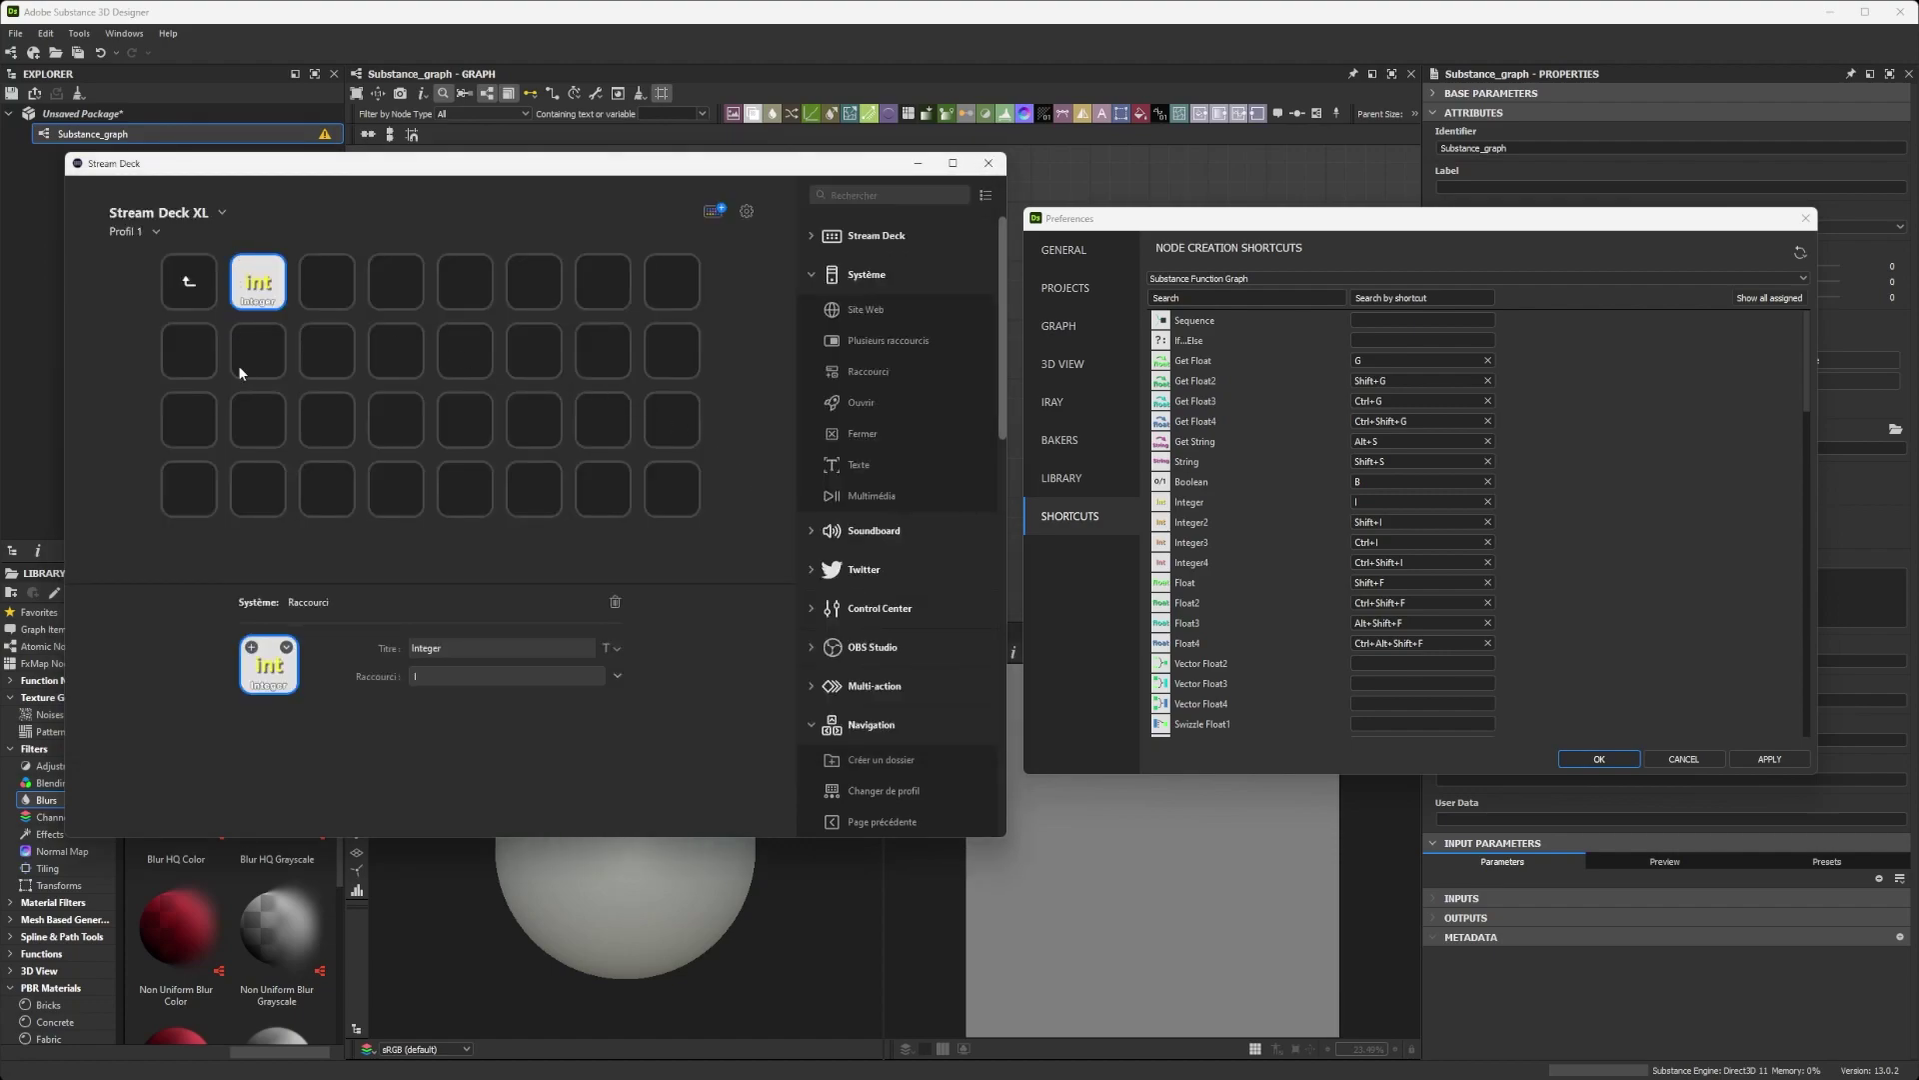
Leave the folder for the main page and open the profile settings via Modifier les profils..
{"action": "left_click", "coordinate": [183, 294]}
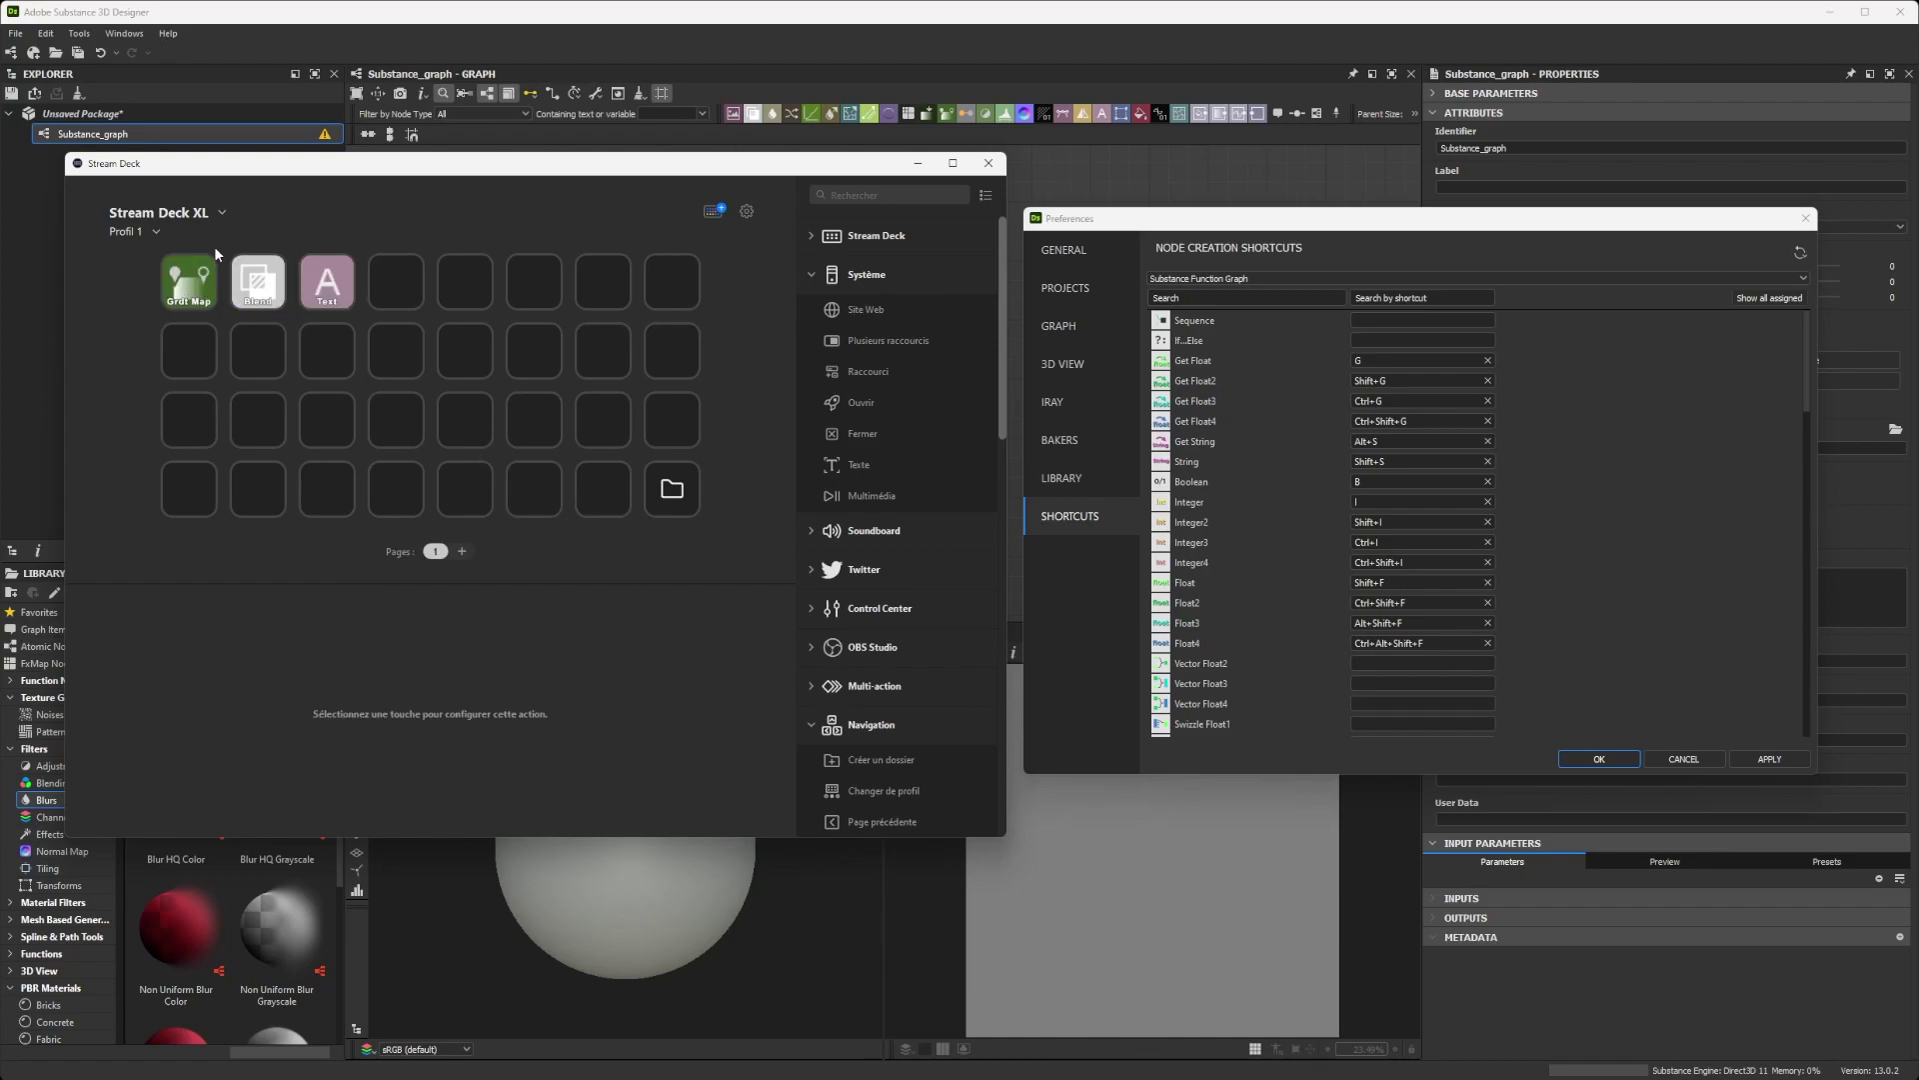
{"action": "left_click", "coordinate": [158, 233]}
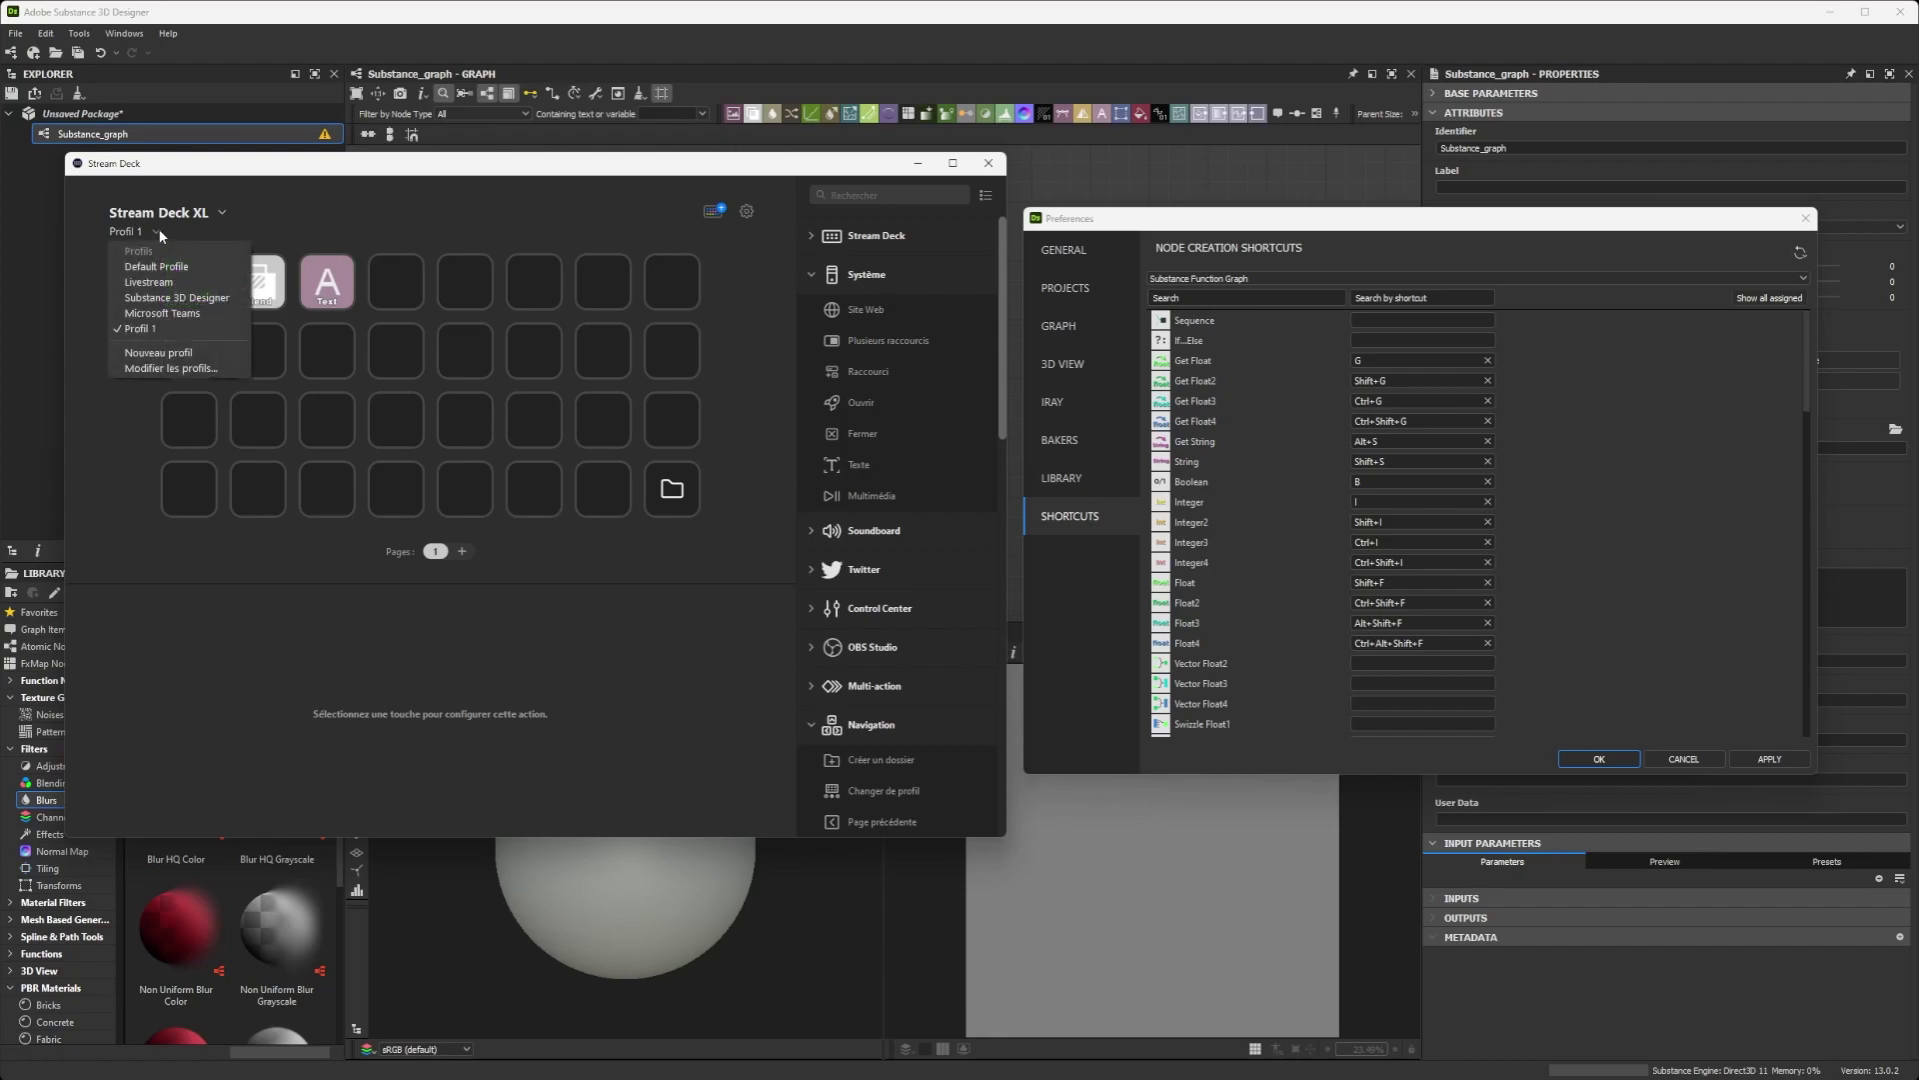
{"action": "left_click", "coordinate": [172, 368]}
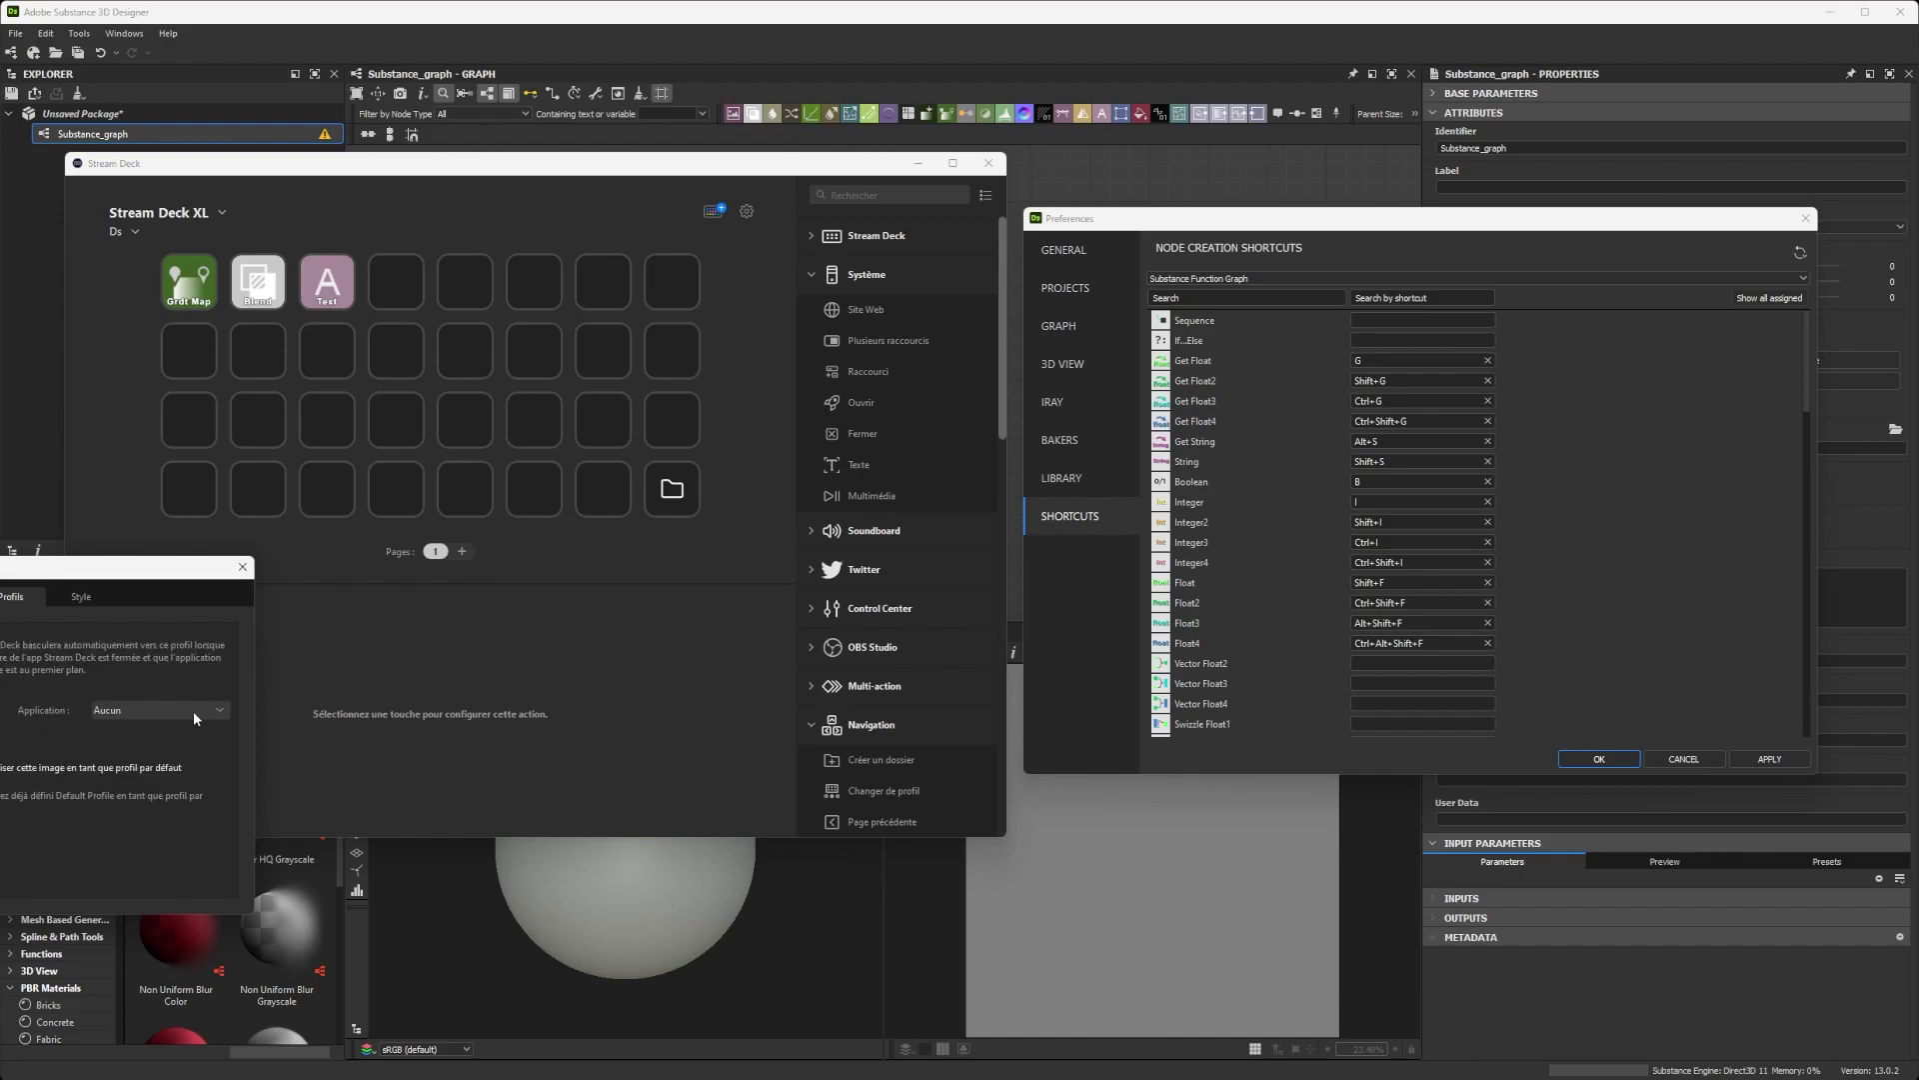
Assign Adobe Substance 3D Designer as the Ds profile's application
{"action": "left_click", "coordinate": [194, 711]}
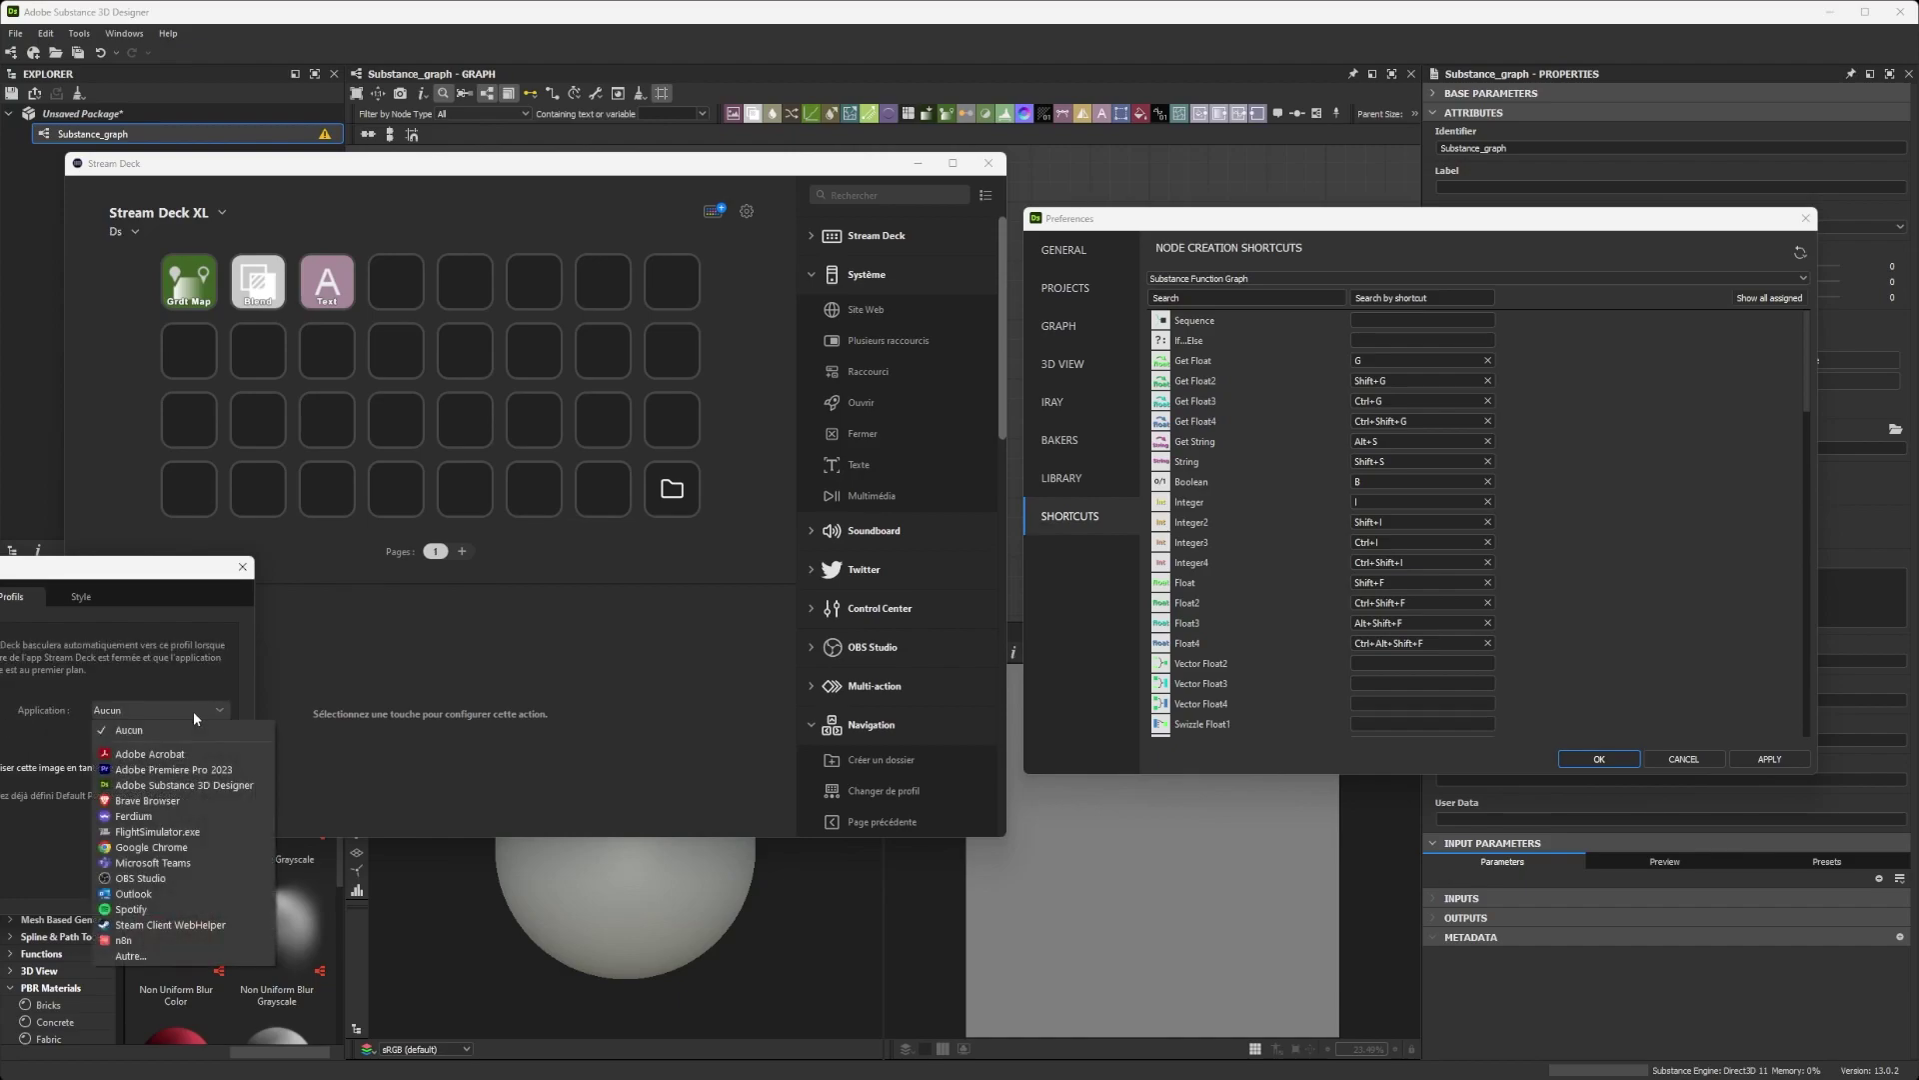
{"action": "left_click", "coordinate": [188, 786]}
{"action": "left_click", "coordinate": [184, 786]}
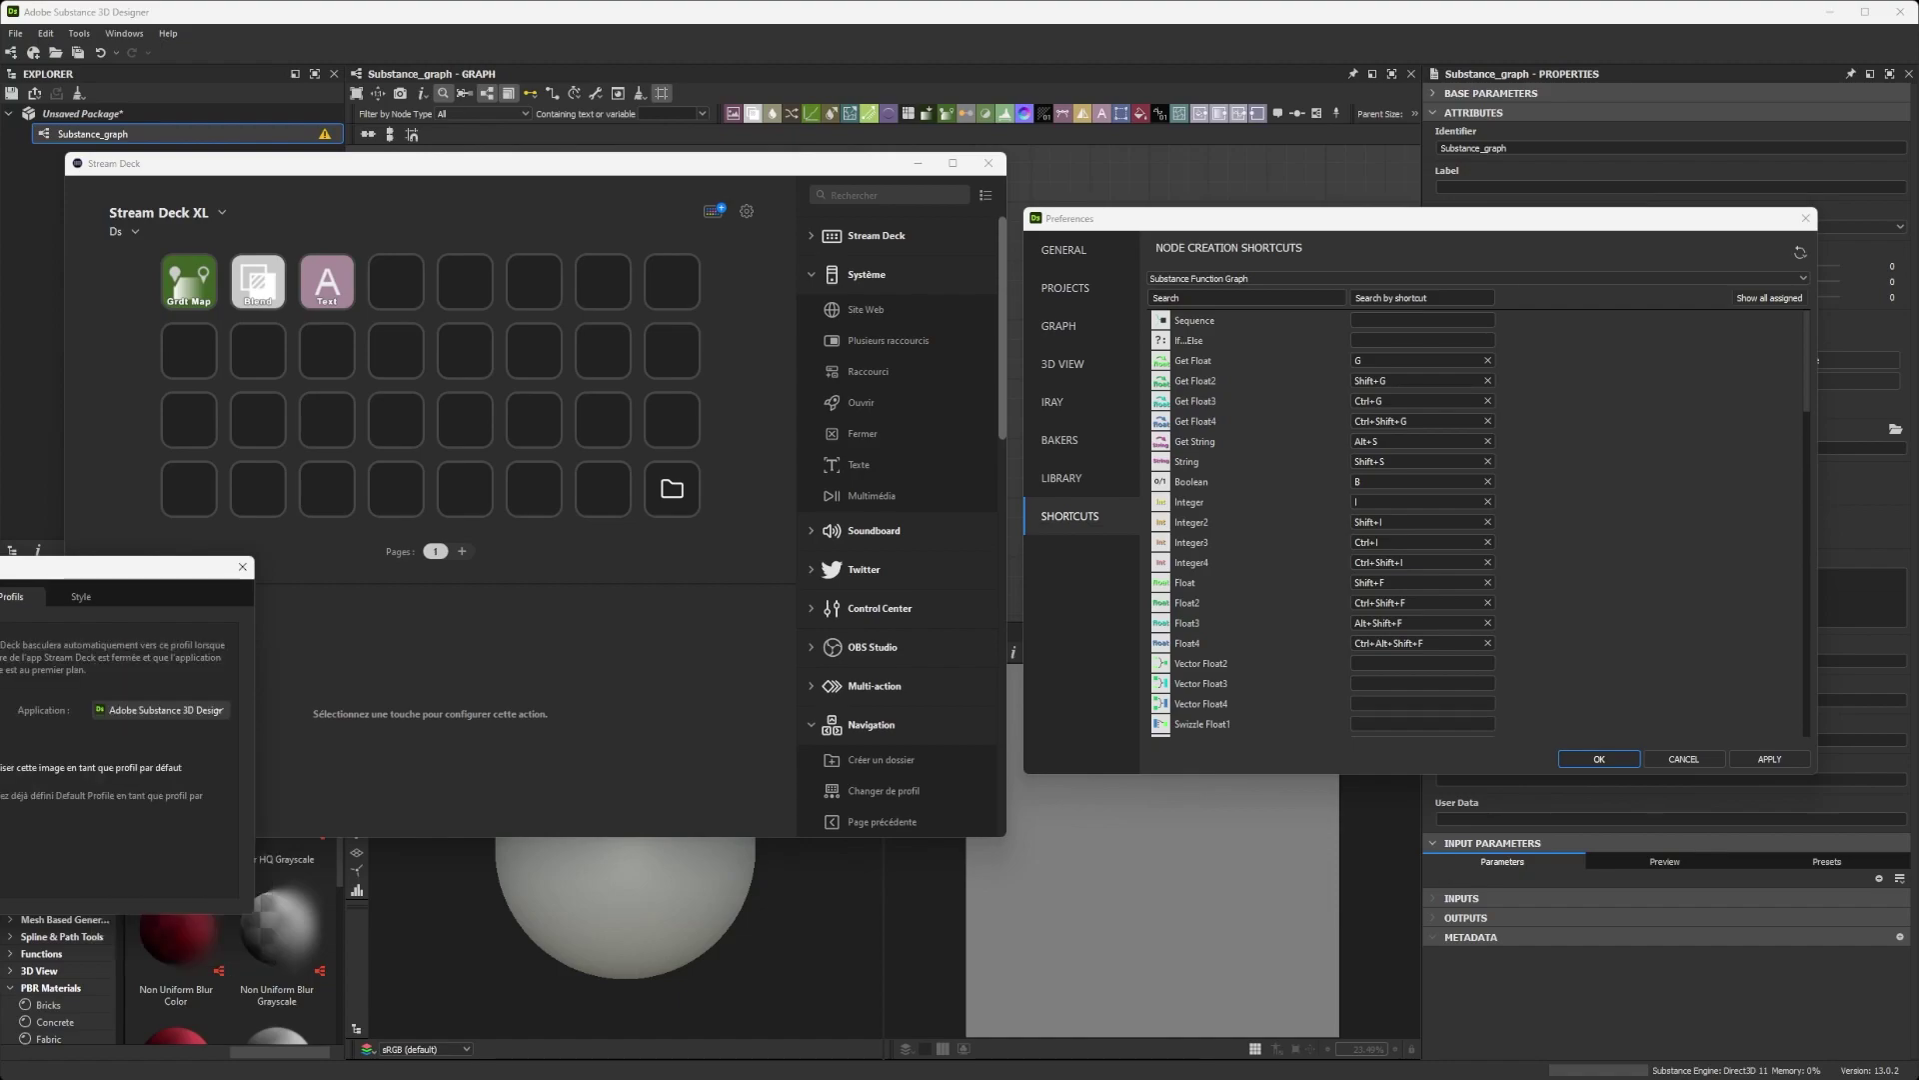
{"action": "left_click", "coordinate": [141, 708]}
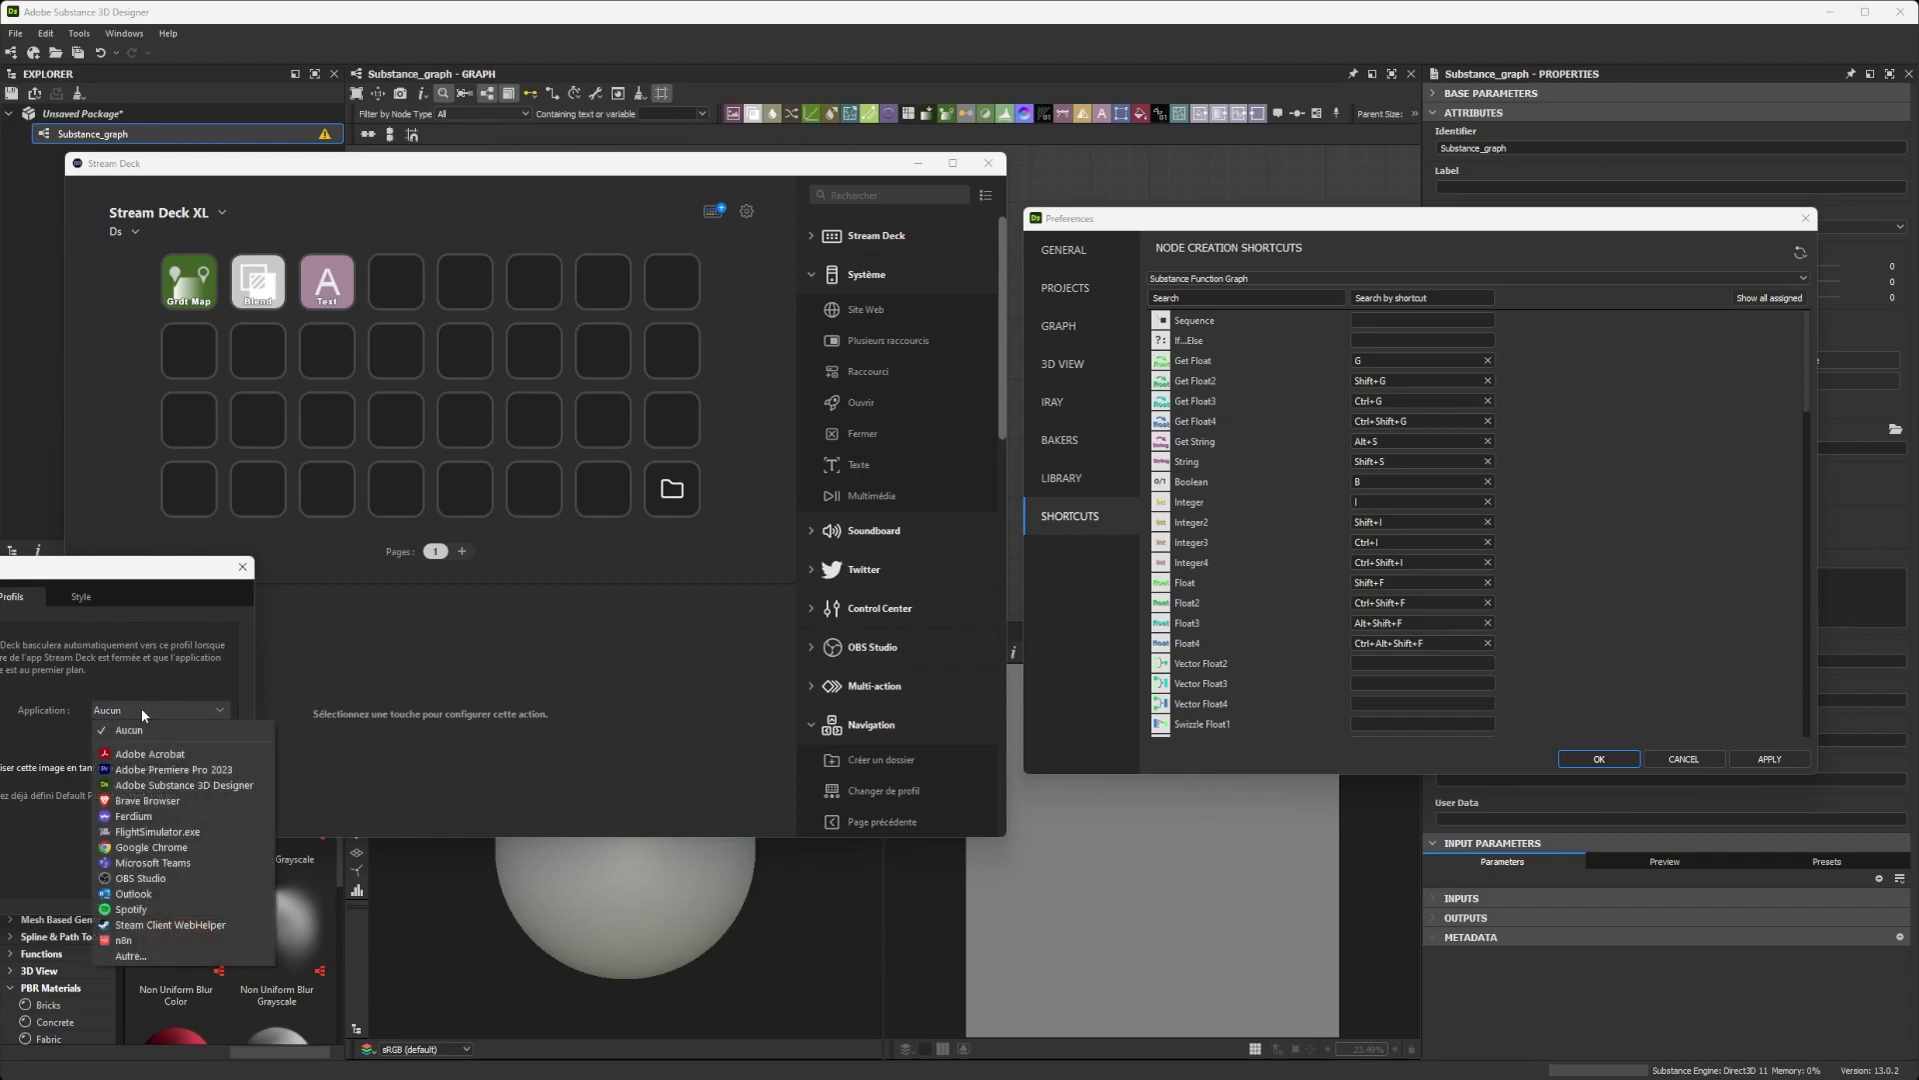
{"action": "key", "text": "Escape"}
{"action": "left_click", "coordinate": [220, 712]}
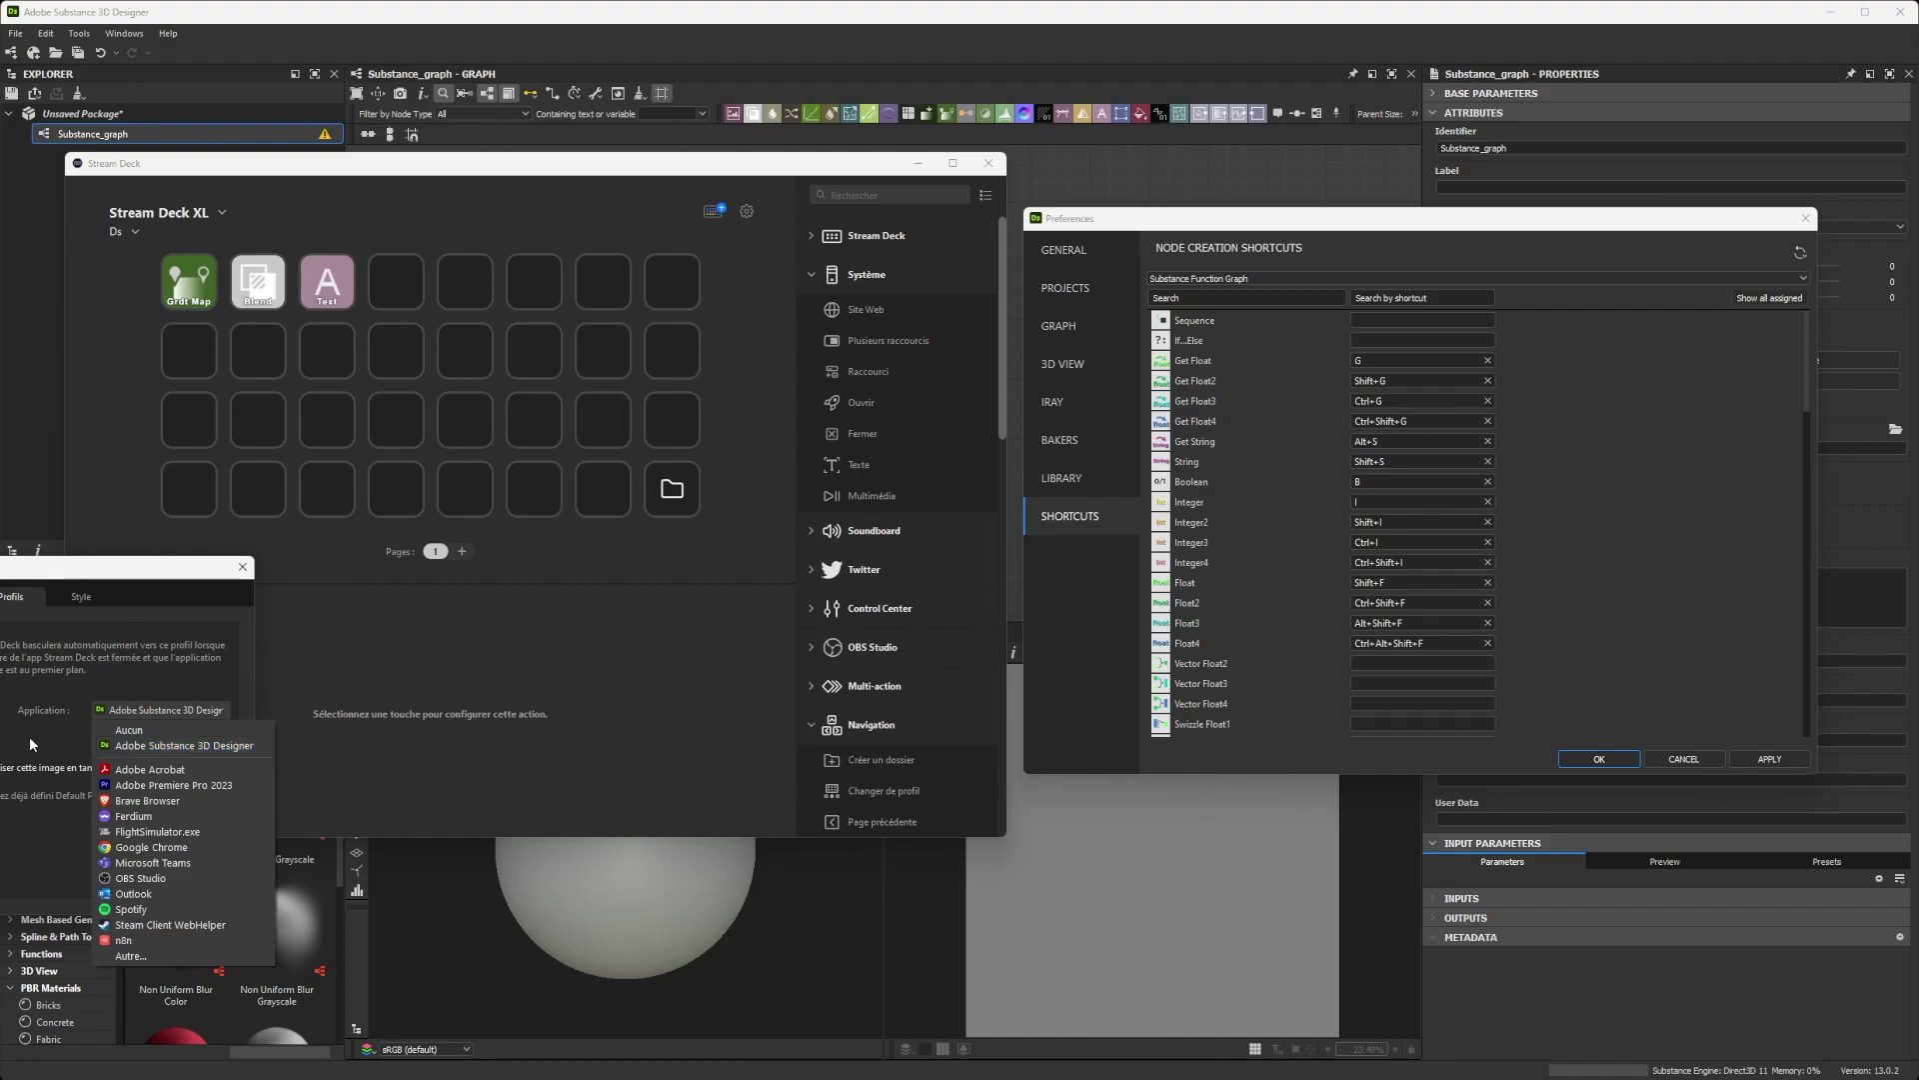
{"action": "left_click", "coordinate": [201, 747]}
{"action": "left_click", "coordinate": [980, 168]}
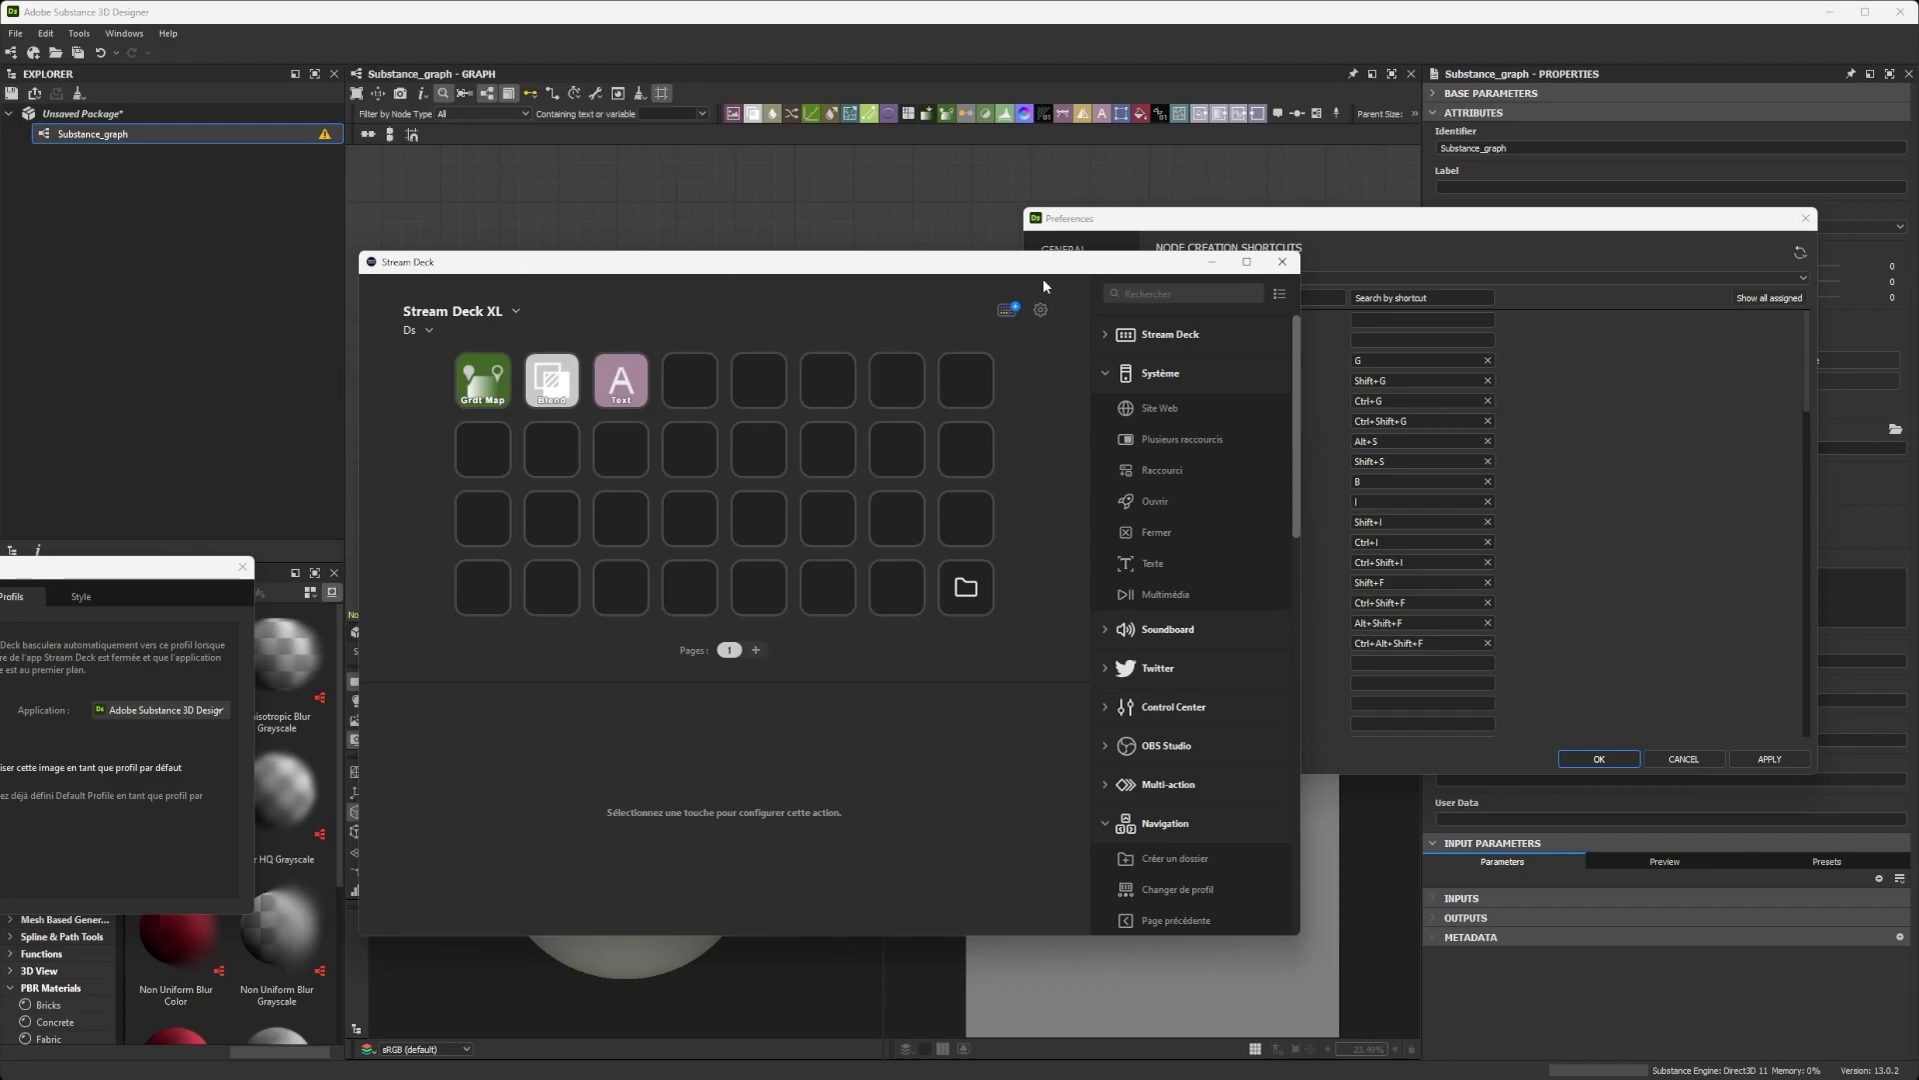
Close the Stream Deck window and Designer's Preferences dialog
{"action": "left_click_drag", "start_coordinate": [1032, 271], "coordinate": [990, 272]}
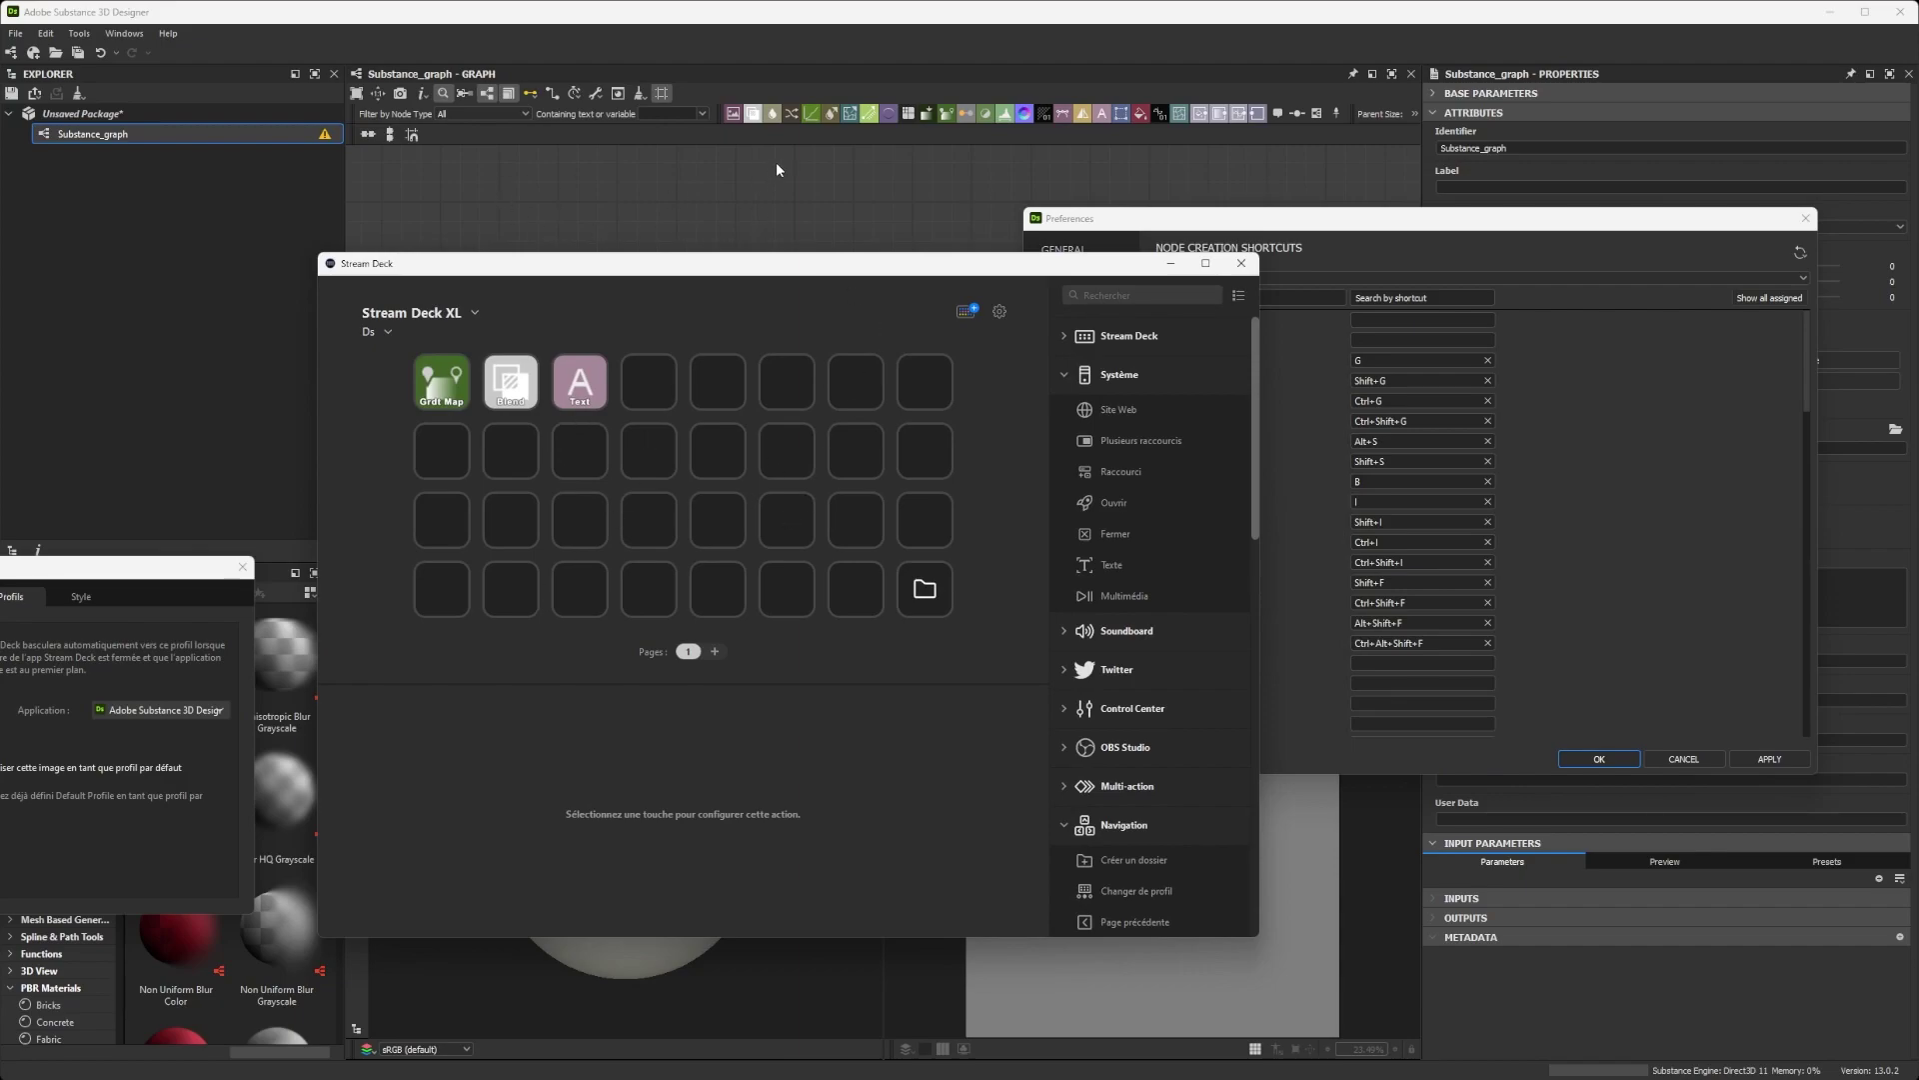
{"action": "left_click", "coordinate": [1239, 265]}
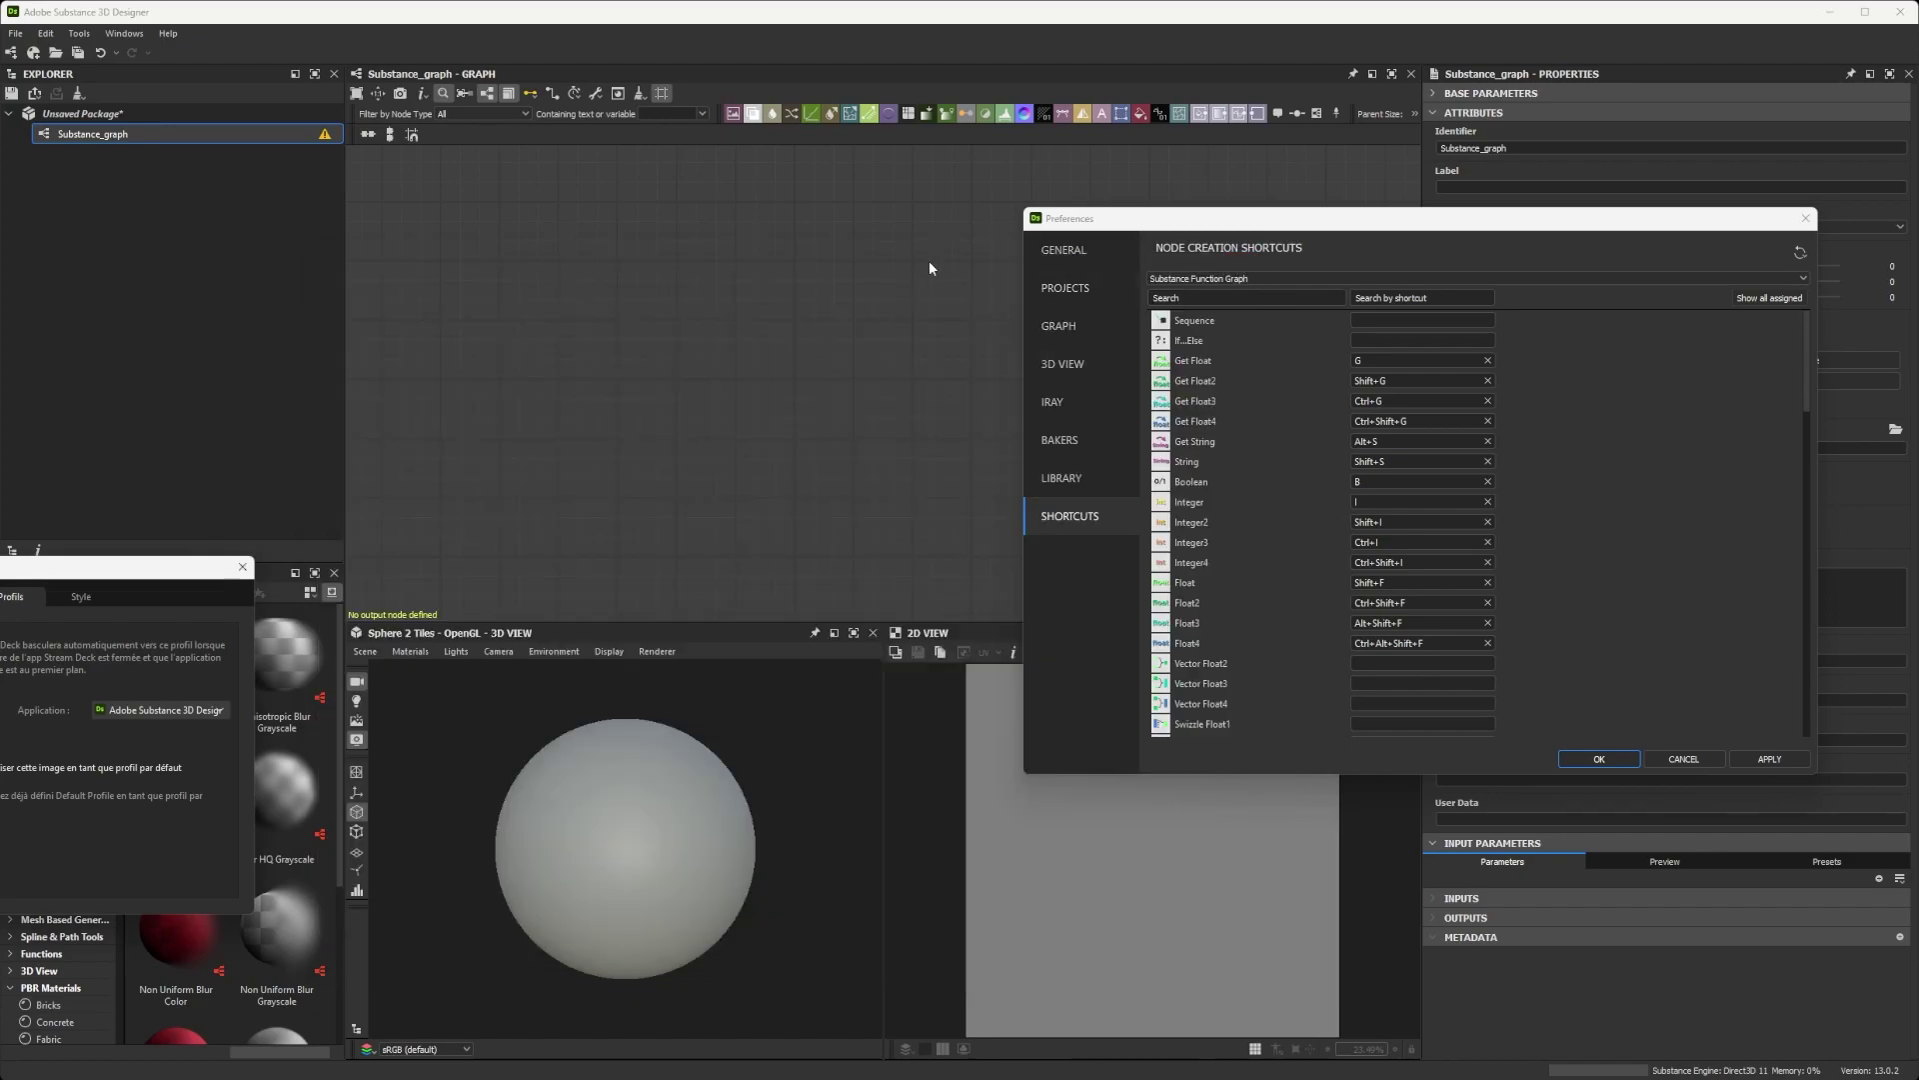
{"action": "left_click", "coordinate": [1805, 218]}
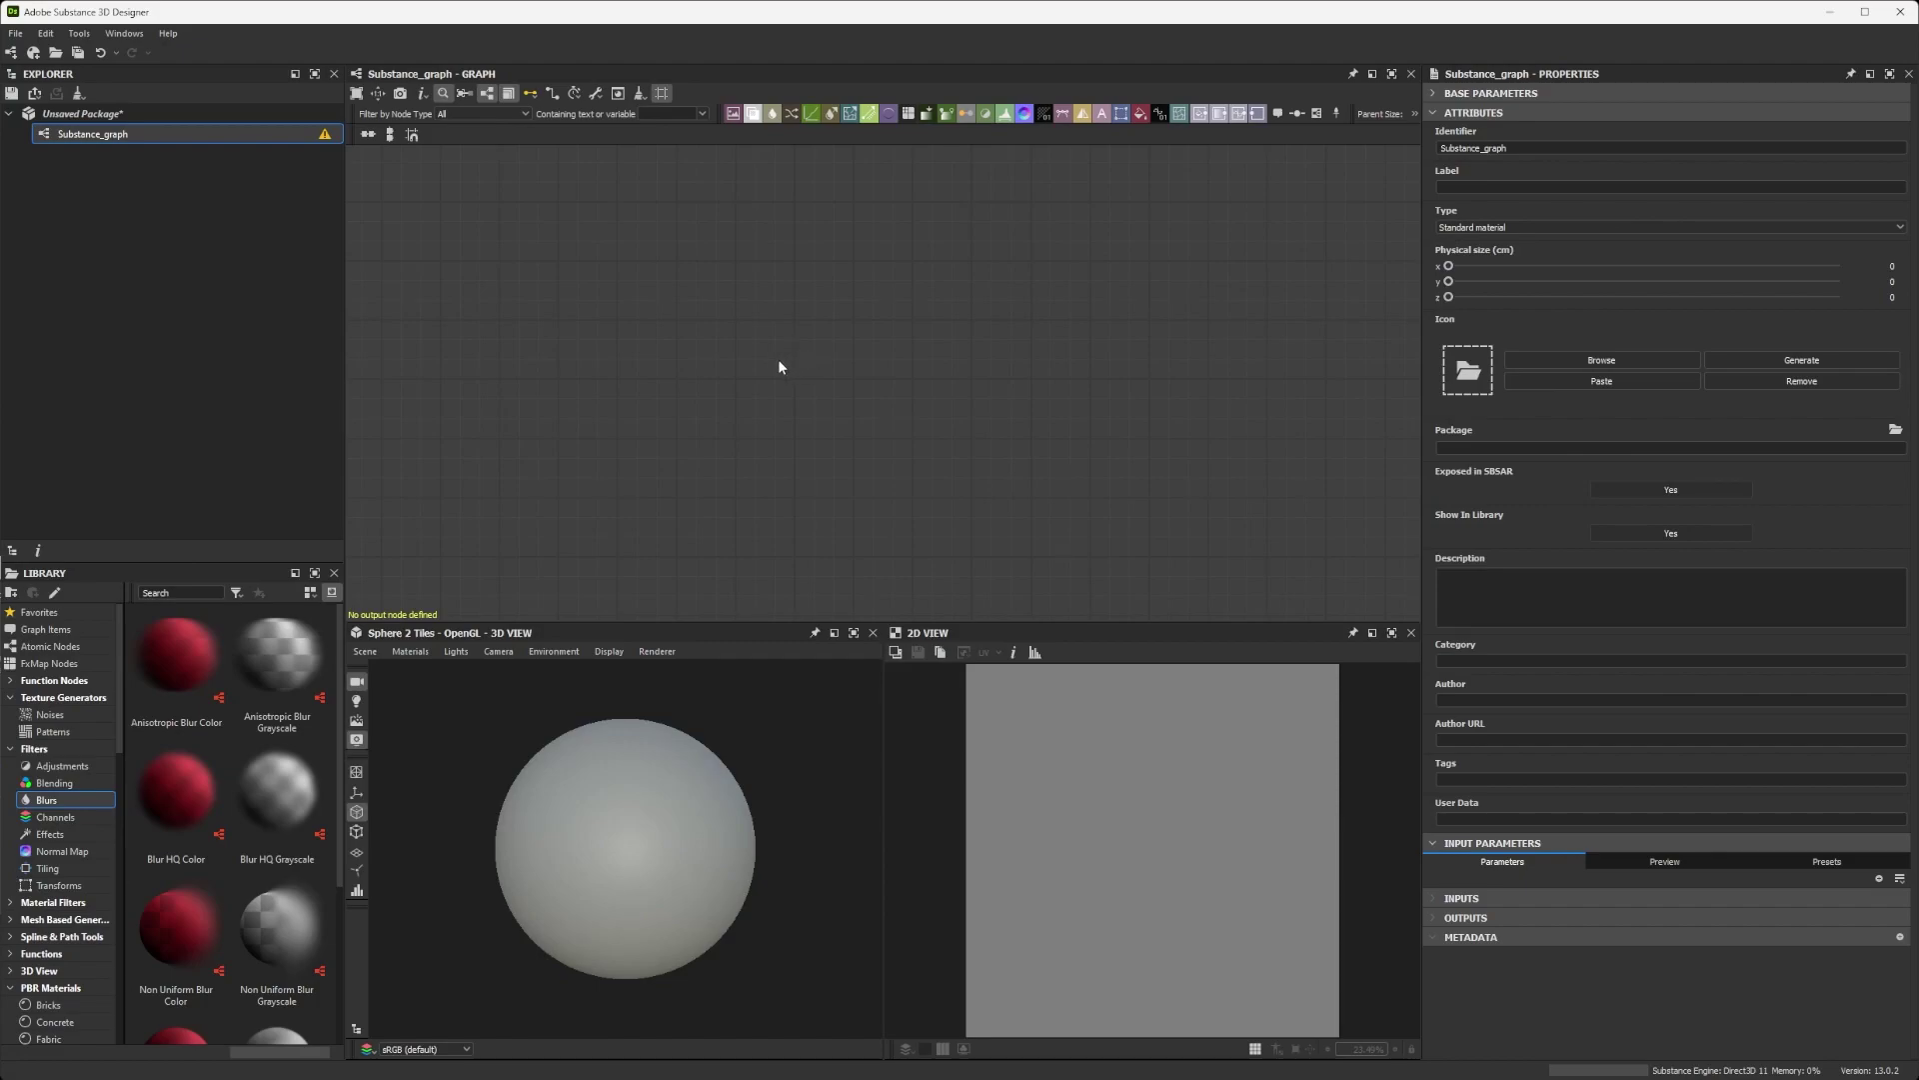
Create a Text node with T and a connected Blend node with B, then select the Text node
{"action": "key", "text": "t"}
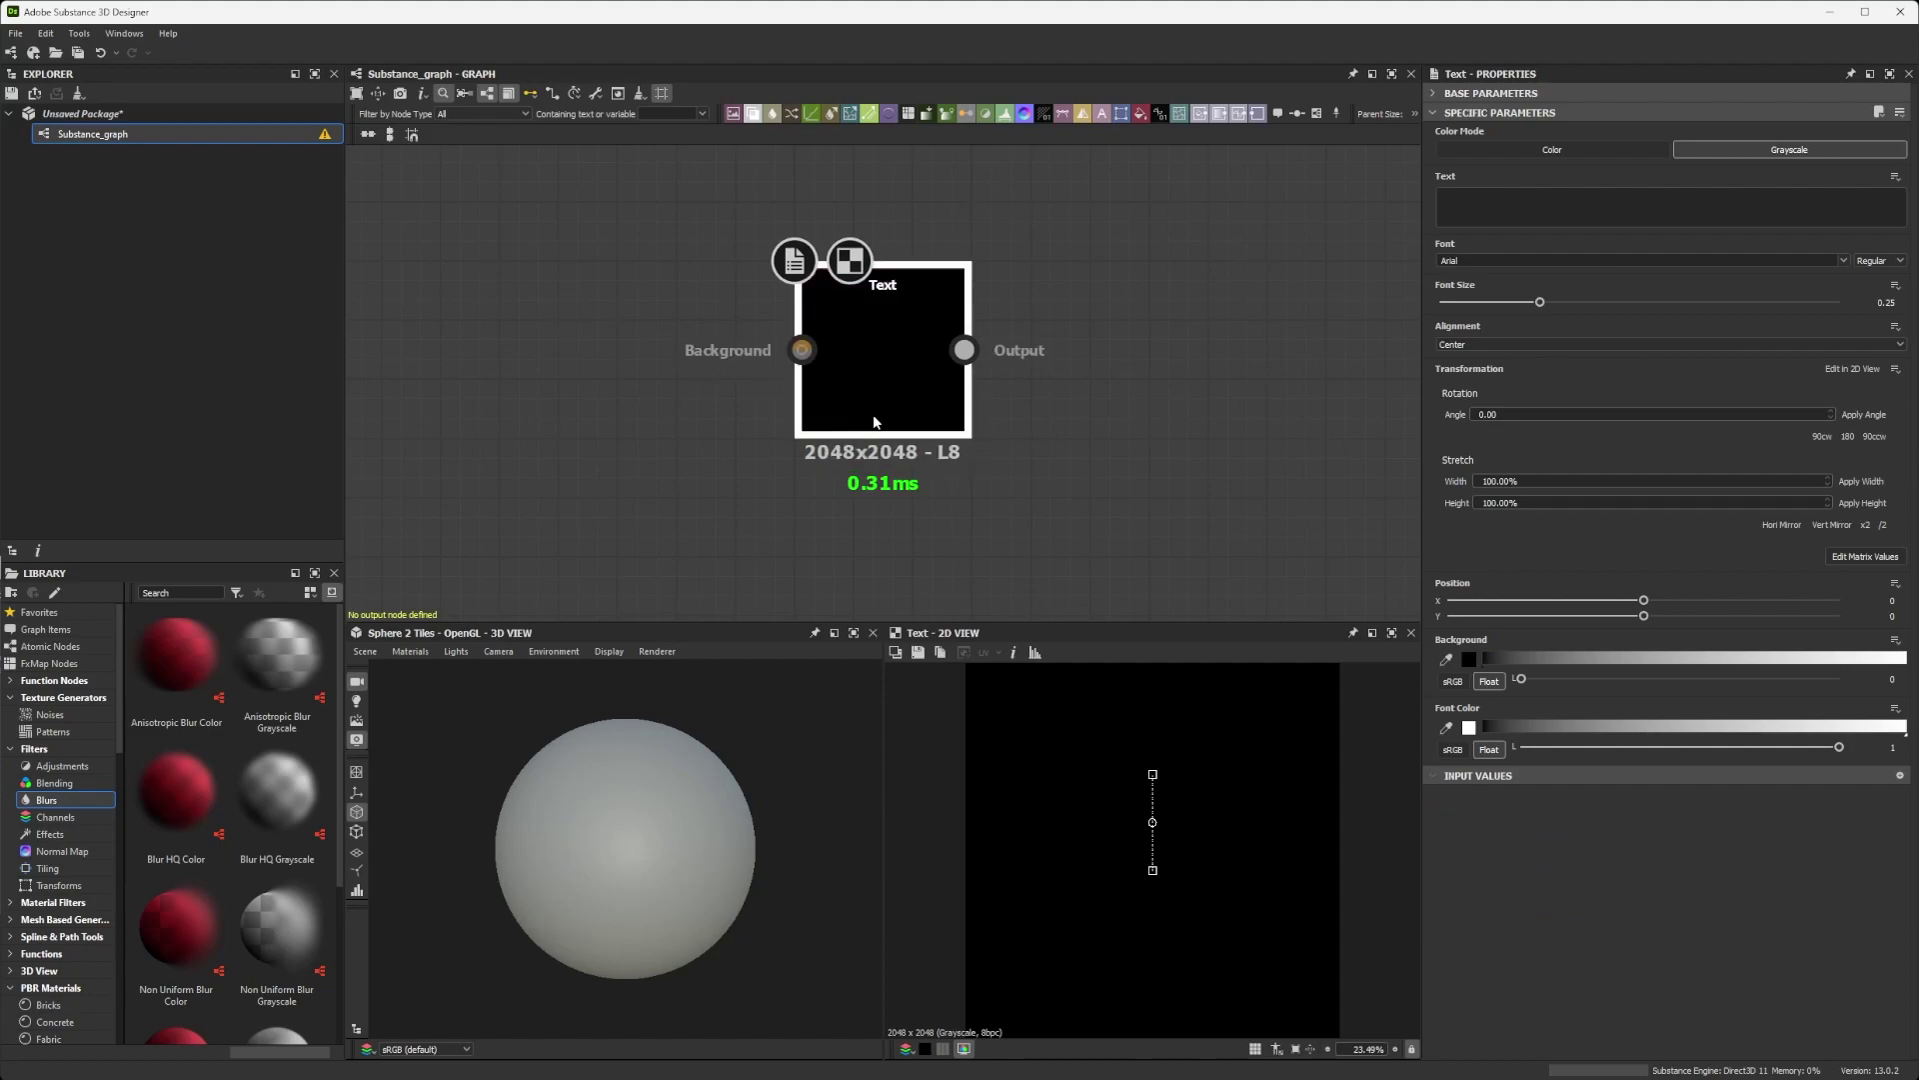
{"action": "scroll", "coordinate": [1000, 409], "scroll_direction": "down", "scroll_amount": 3}
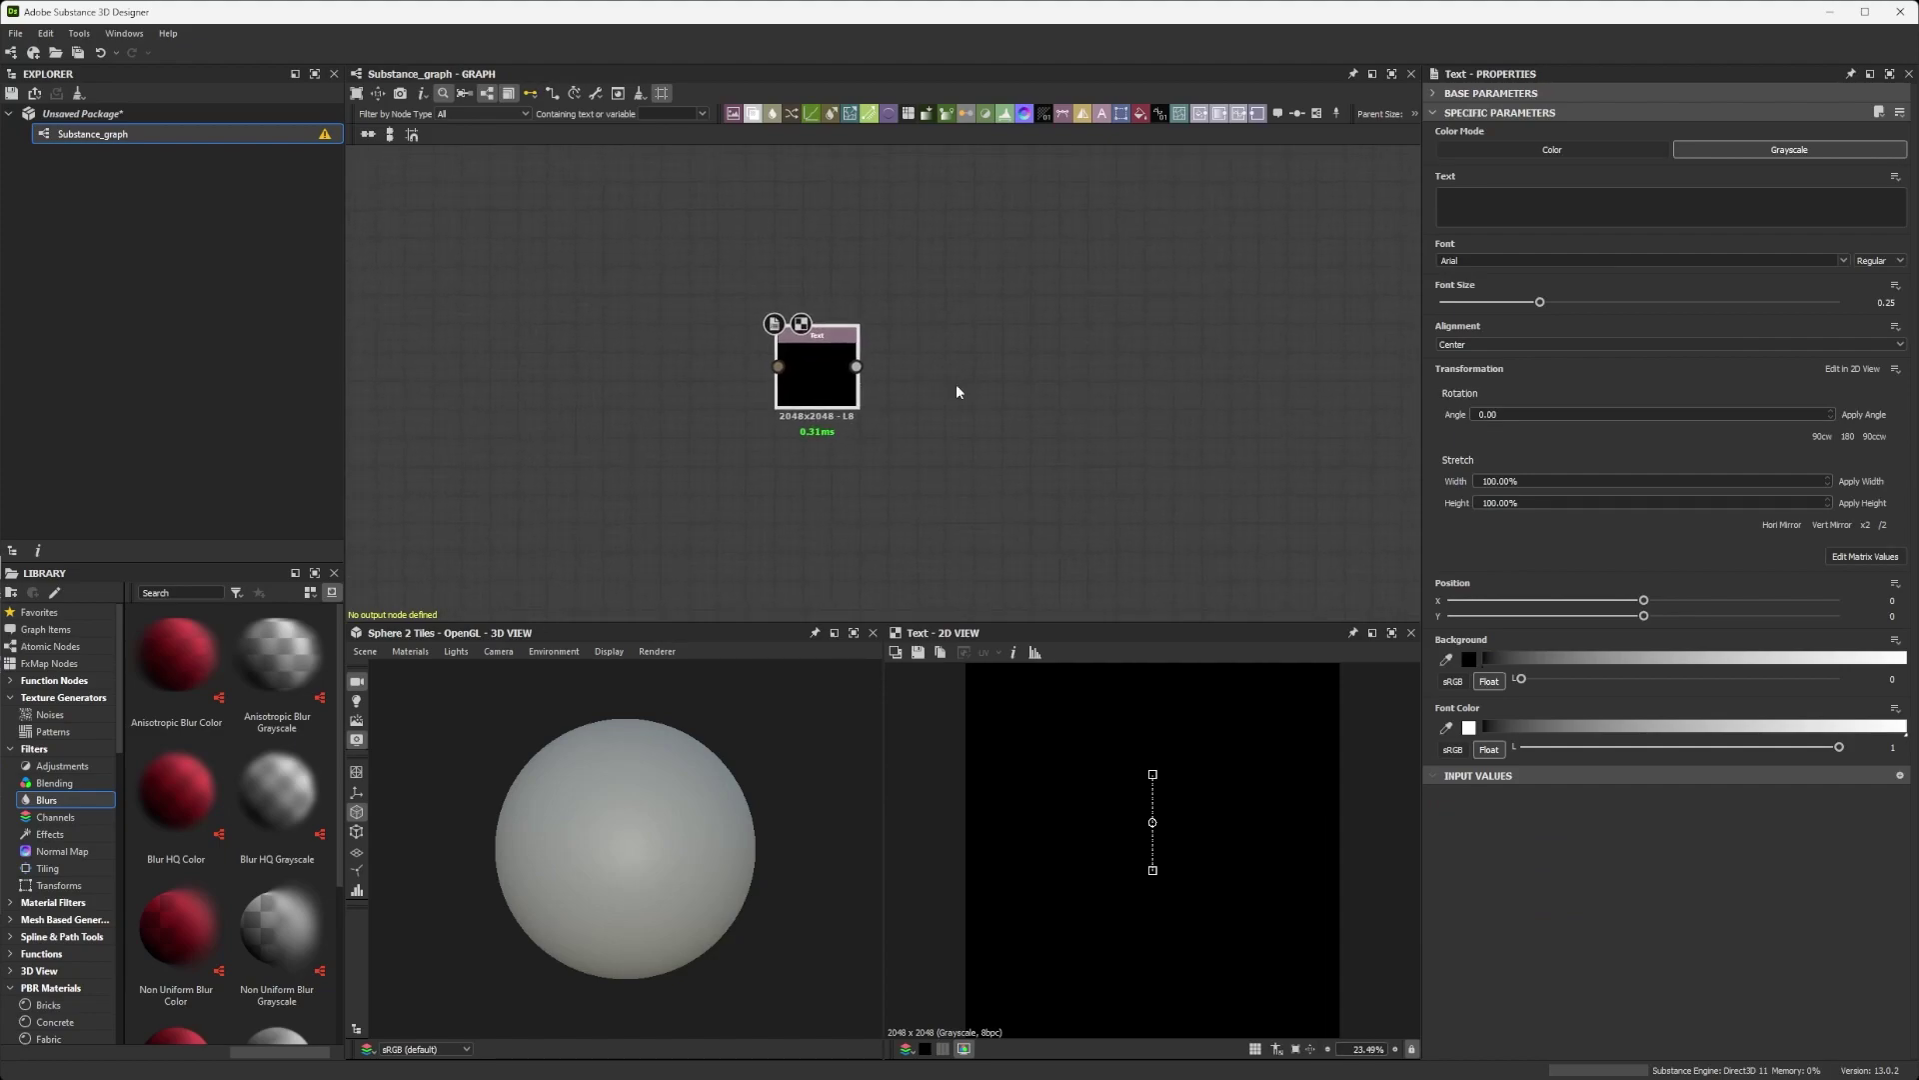
{"action": "key", "text": "b"}
{"action": "scroll", "coordinate": [1005, 384], "scroll_direction": "up", "scroll_amount": 1}
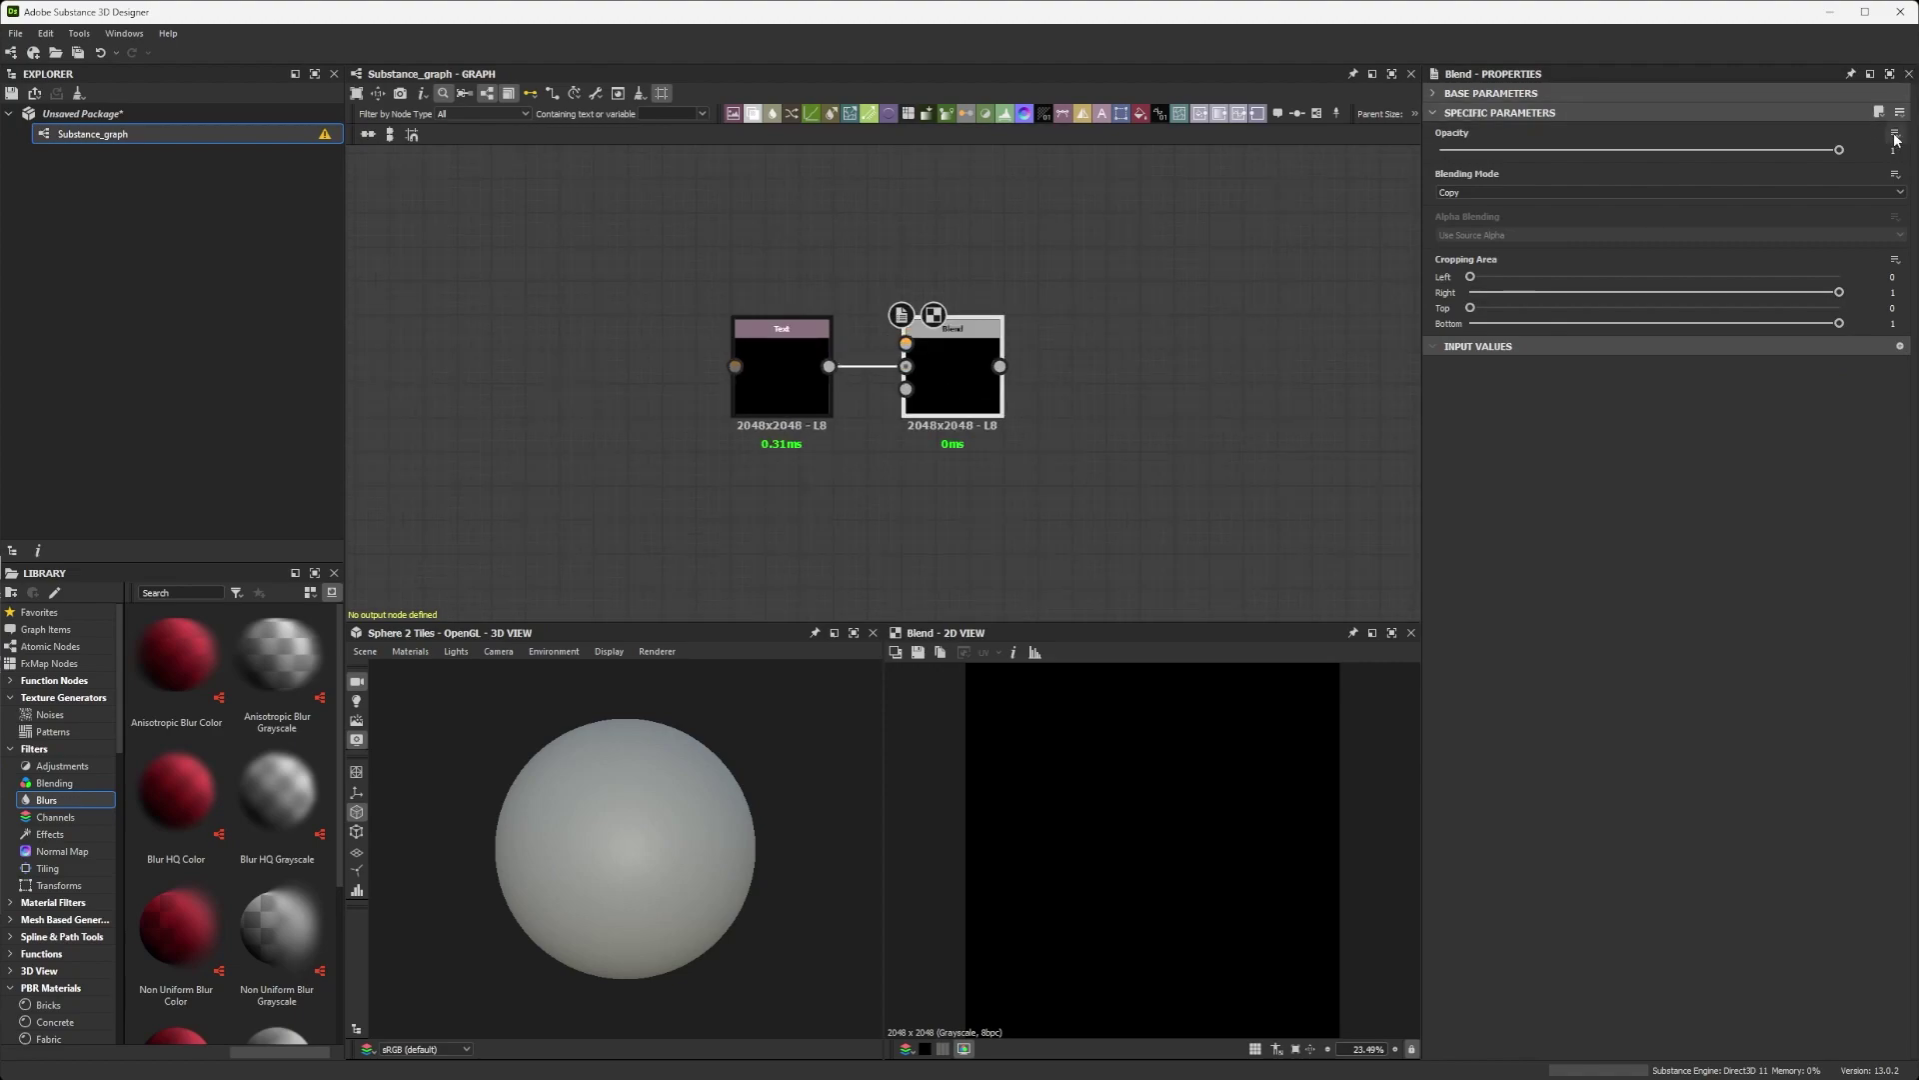
{"action": "left_click", "coordinate": [806, 374]}
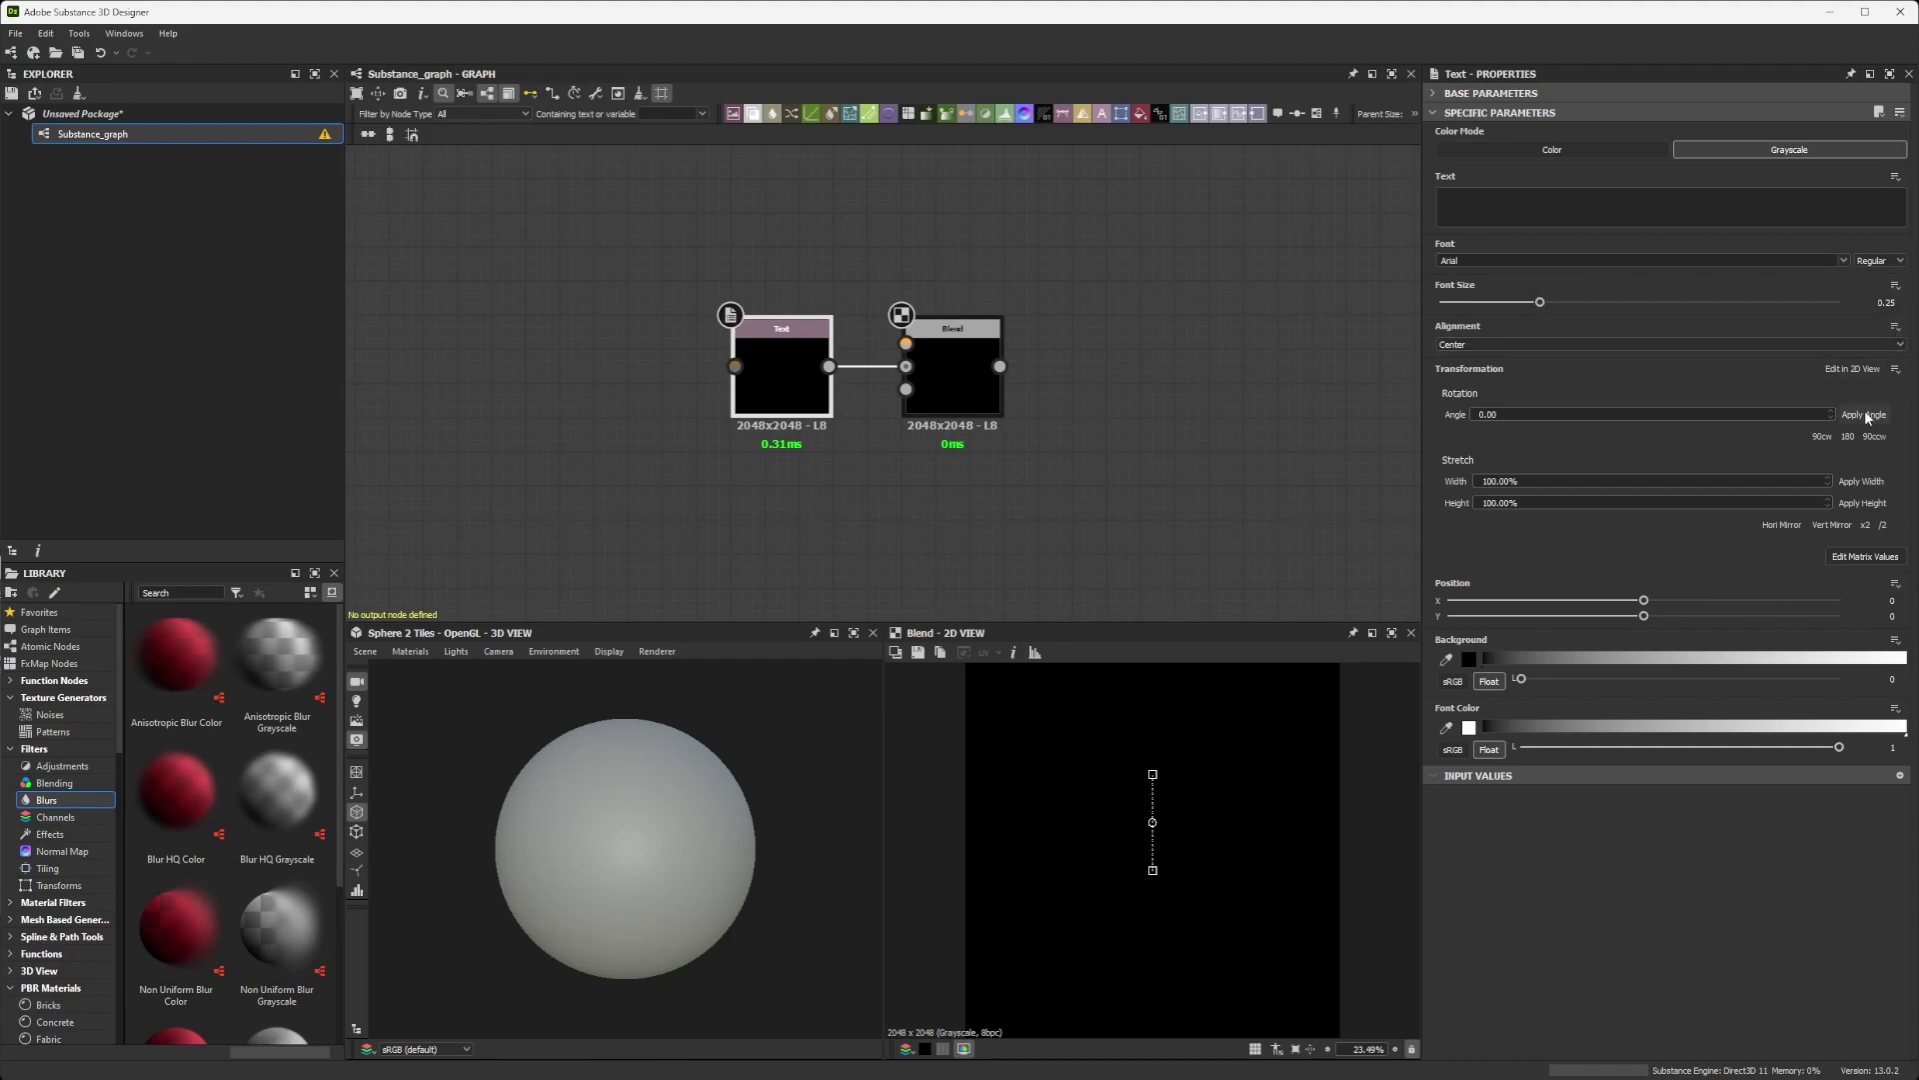
Turn the Text node's Transformation parameter into a Constant Value function
{"action": "left_click", "coordinate": [1896, 368]}
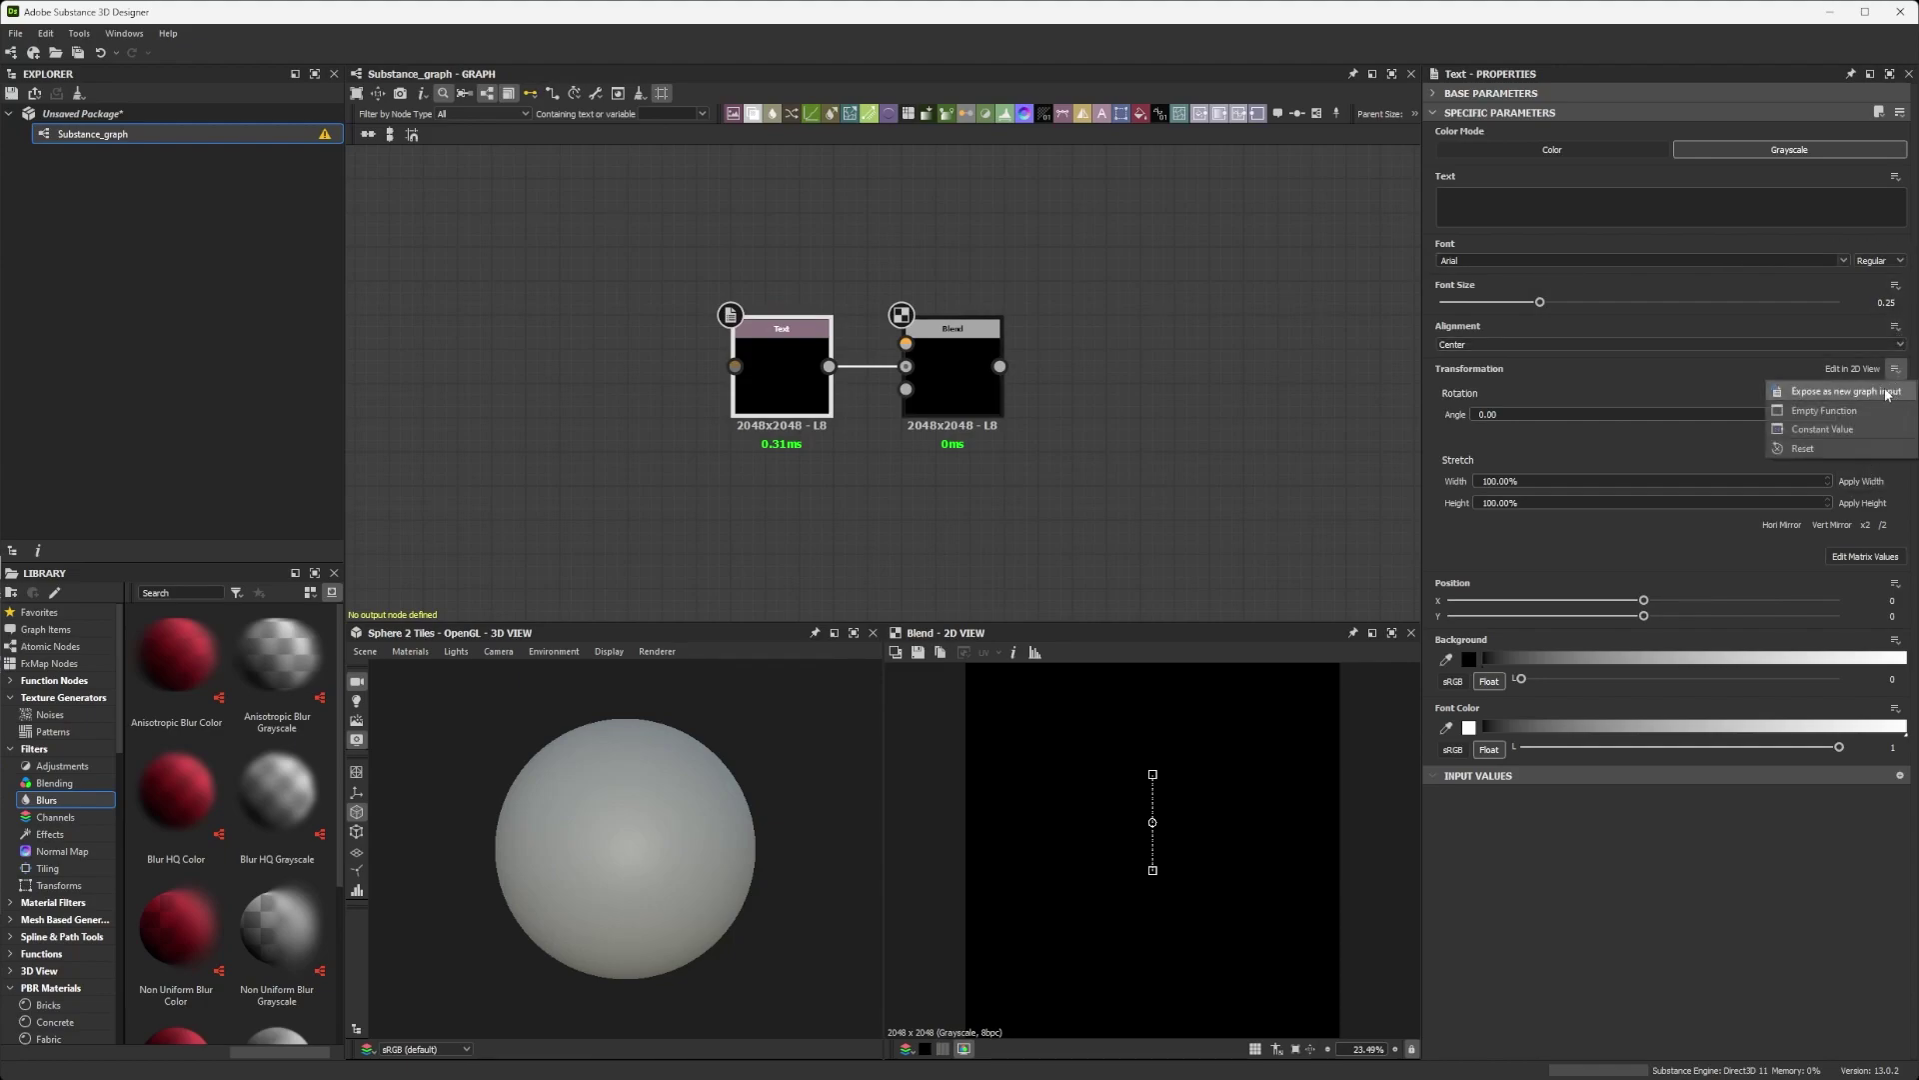
{"action": "left_click", "coordinate": [1845, 391]}
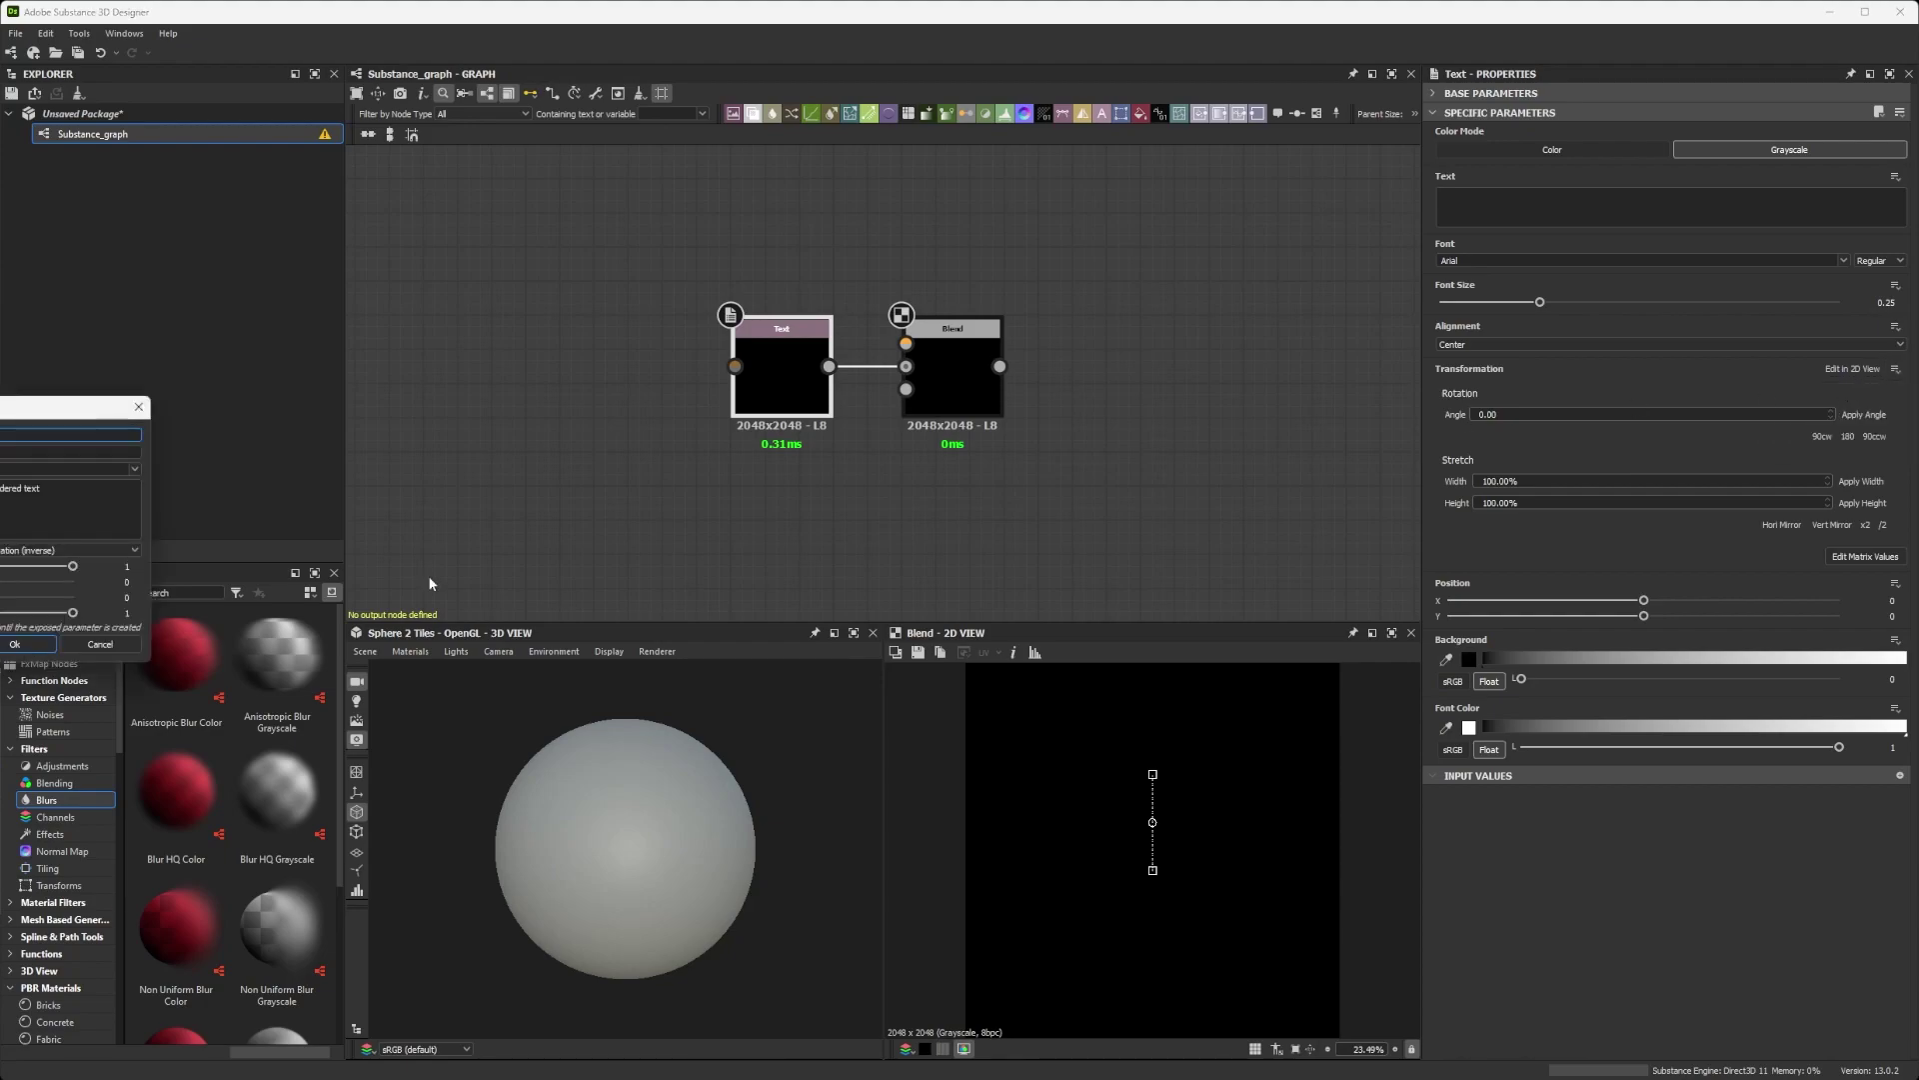
{"action": "left_click", "coordinate": [47, 646]}
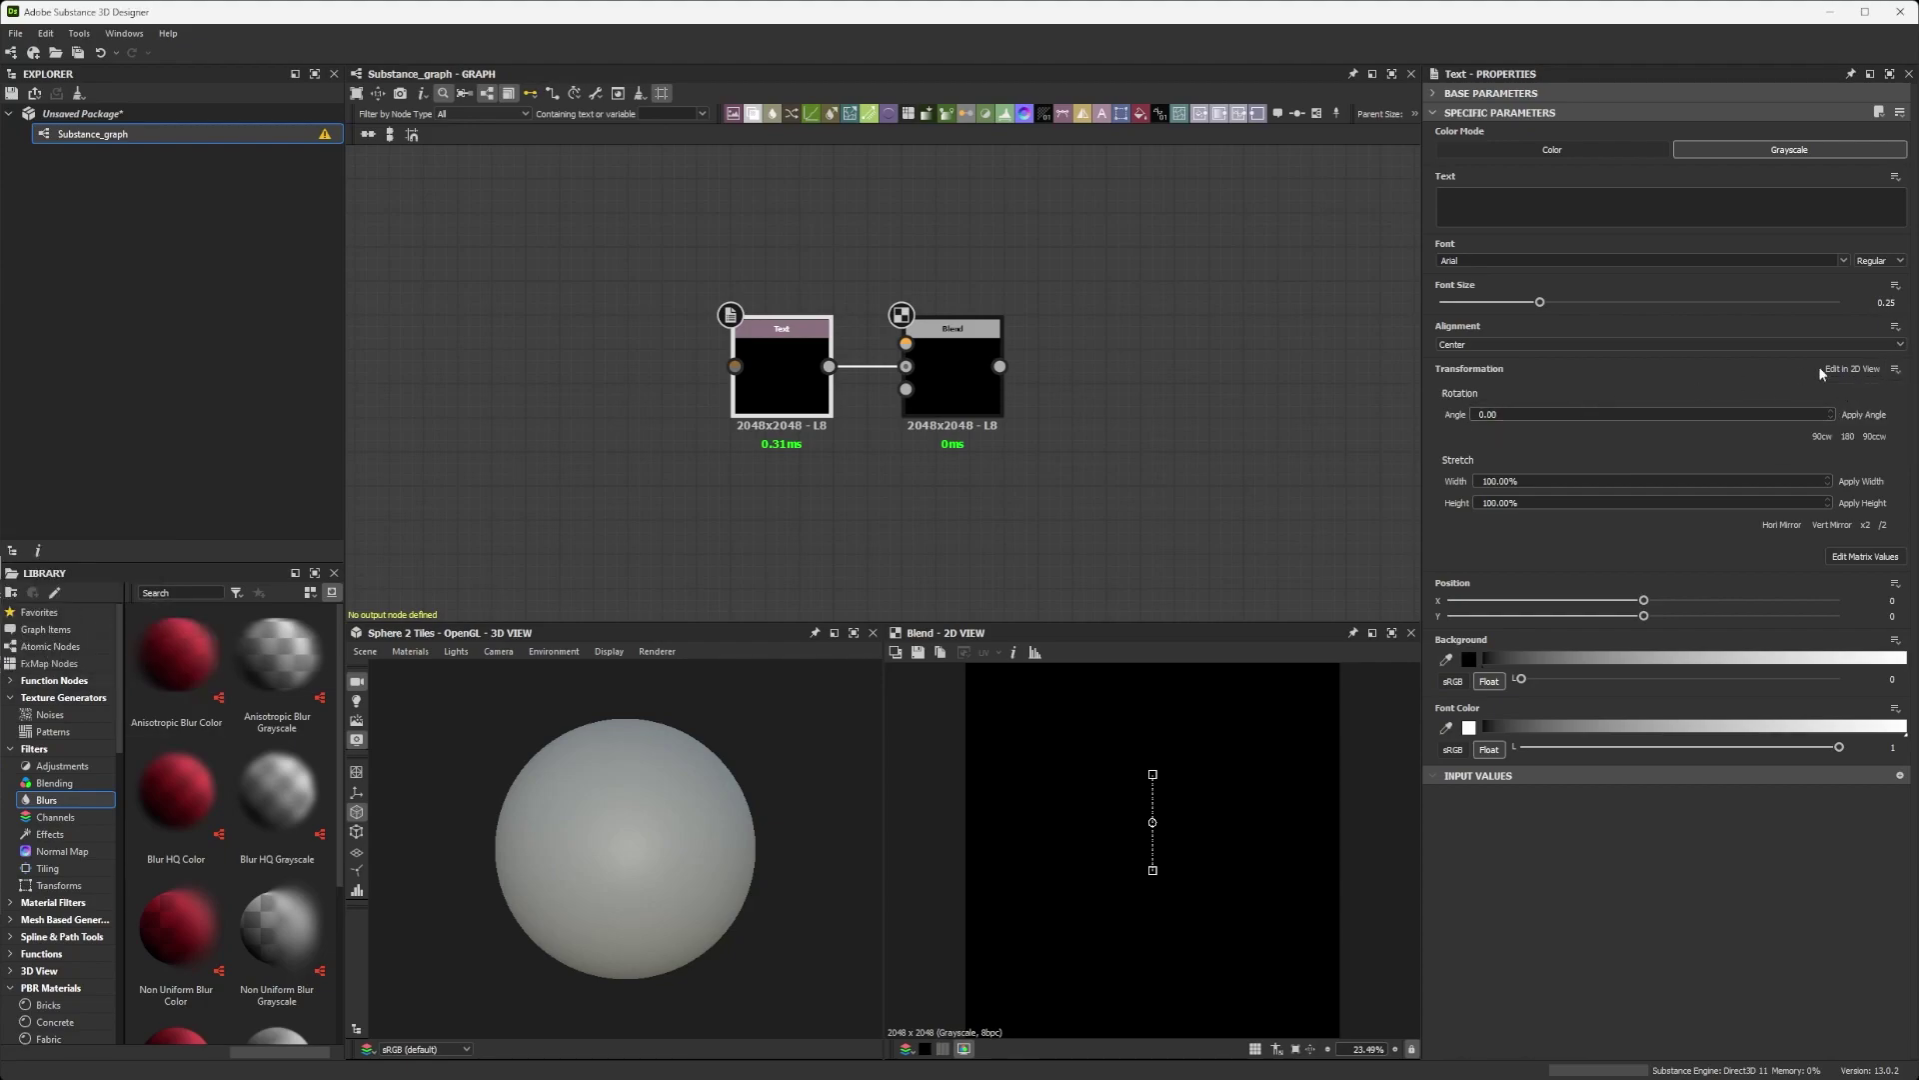
{"action": "left_click", "coordinate": [1896, 369]}
{"action": "left_click", "coordinate": [1822, 430]}
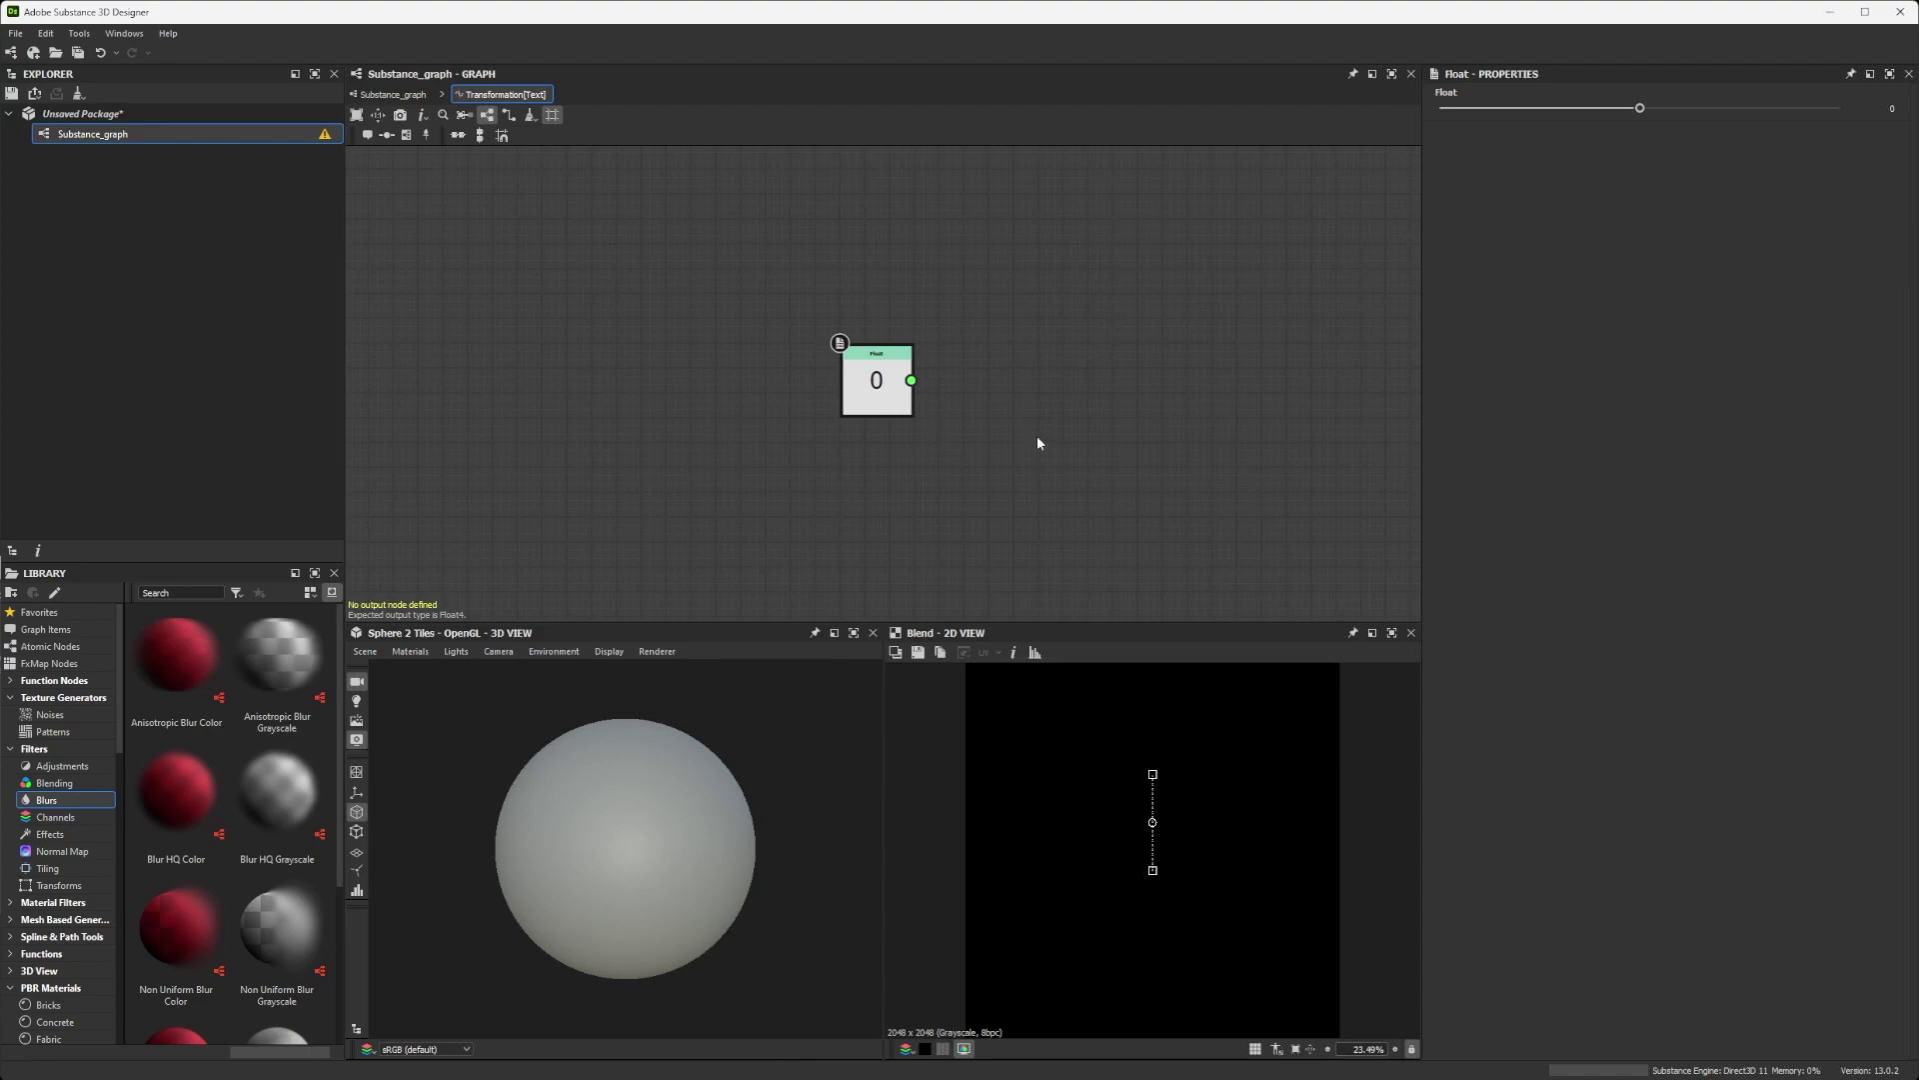
Add an Integer node with its shortcut and place it below the Float node
{"action": "key", "text": "shift+1"}
{"action": "left_click_drag", "start_coordinate": [880, 387], "coordinate": [879, 485]}
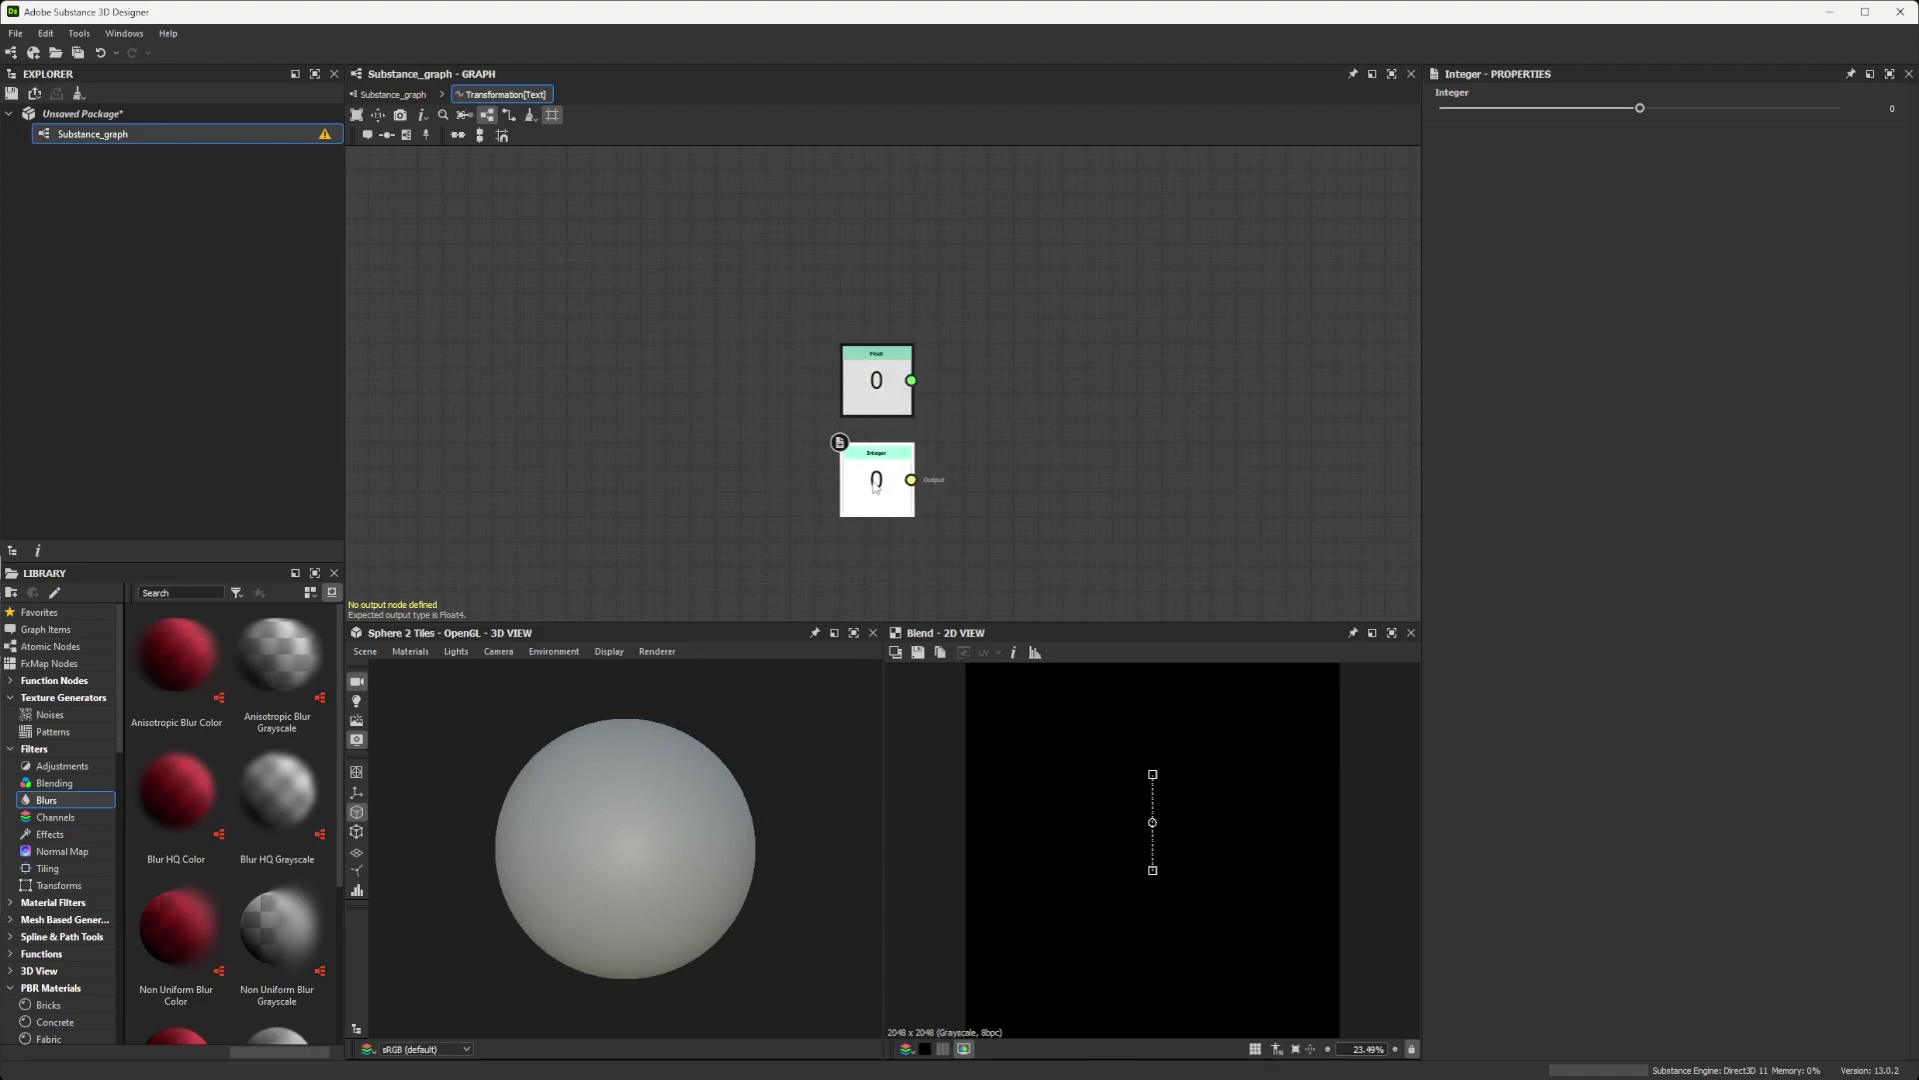